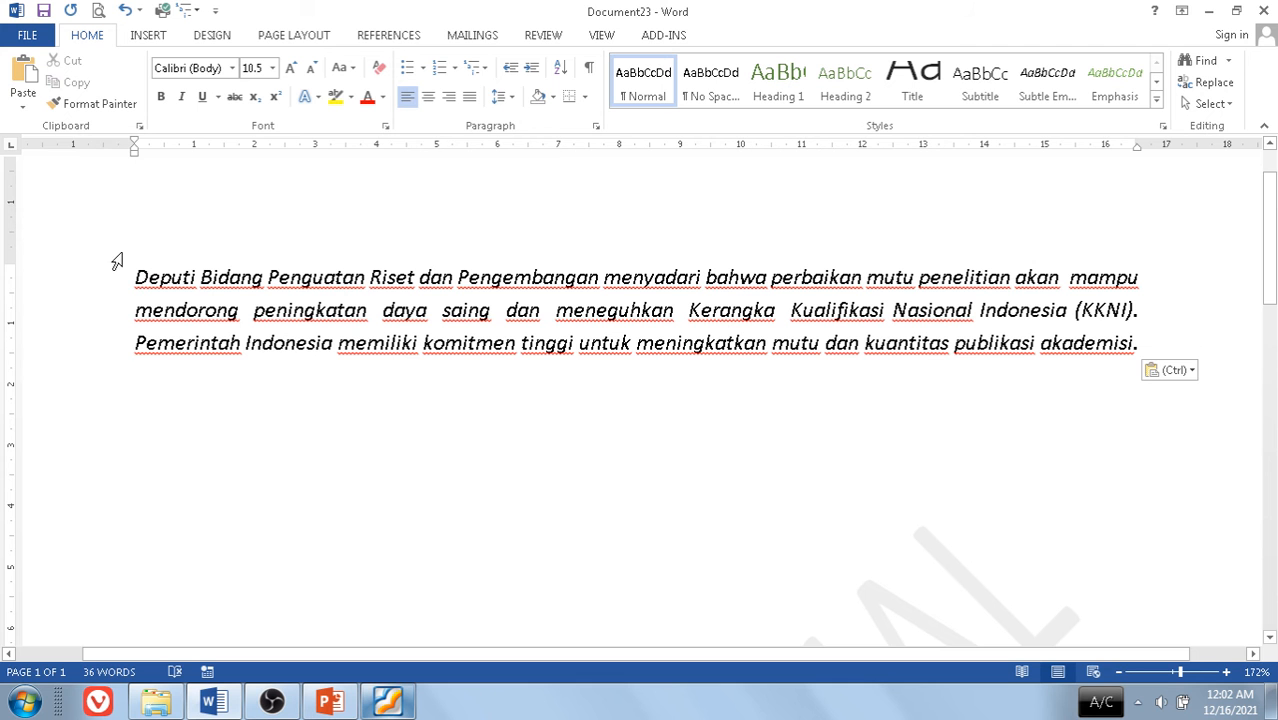
Show the available paste options and dismiss them without pasting
click(25, 108)
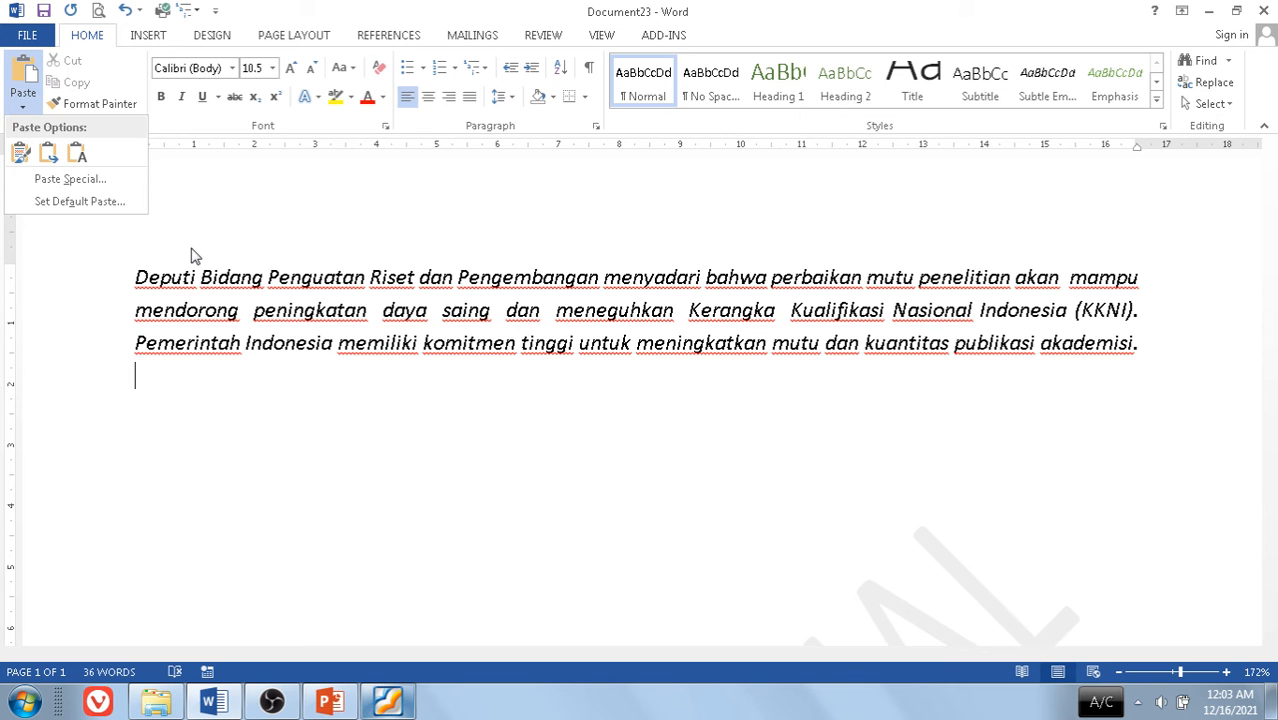
click(240, 382)
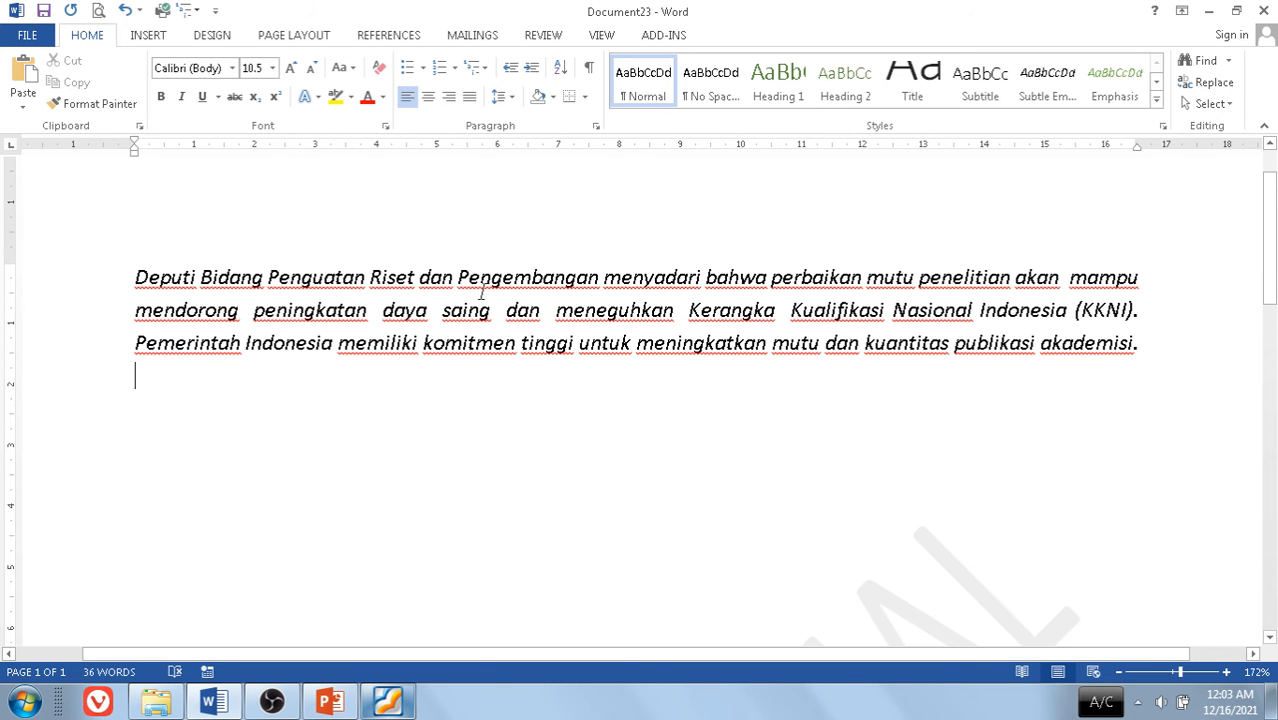
key(ctrl+a)
click(170, 307)
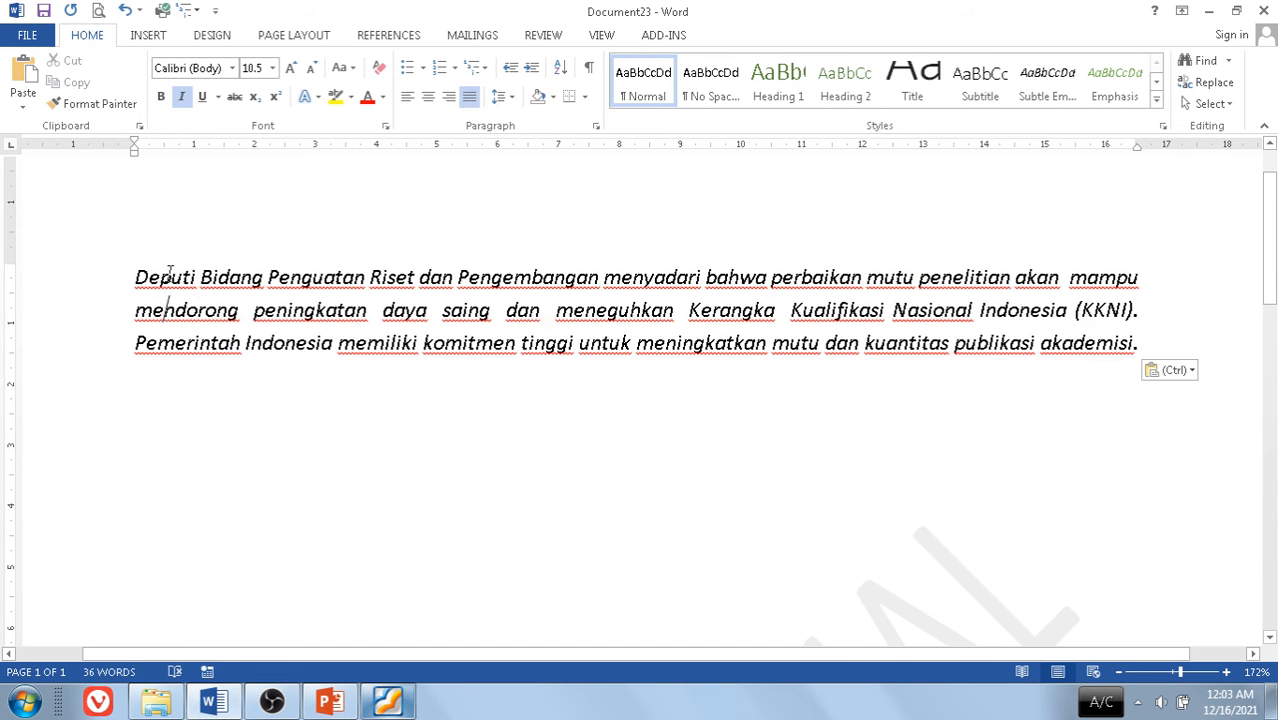
Copy the entire italic paragraph, dismiss the paste options and delete the paragraph from the page
triple_click(172, 279)
key(ctrl+c)
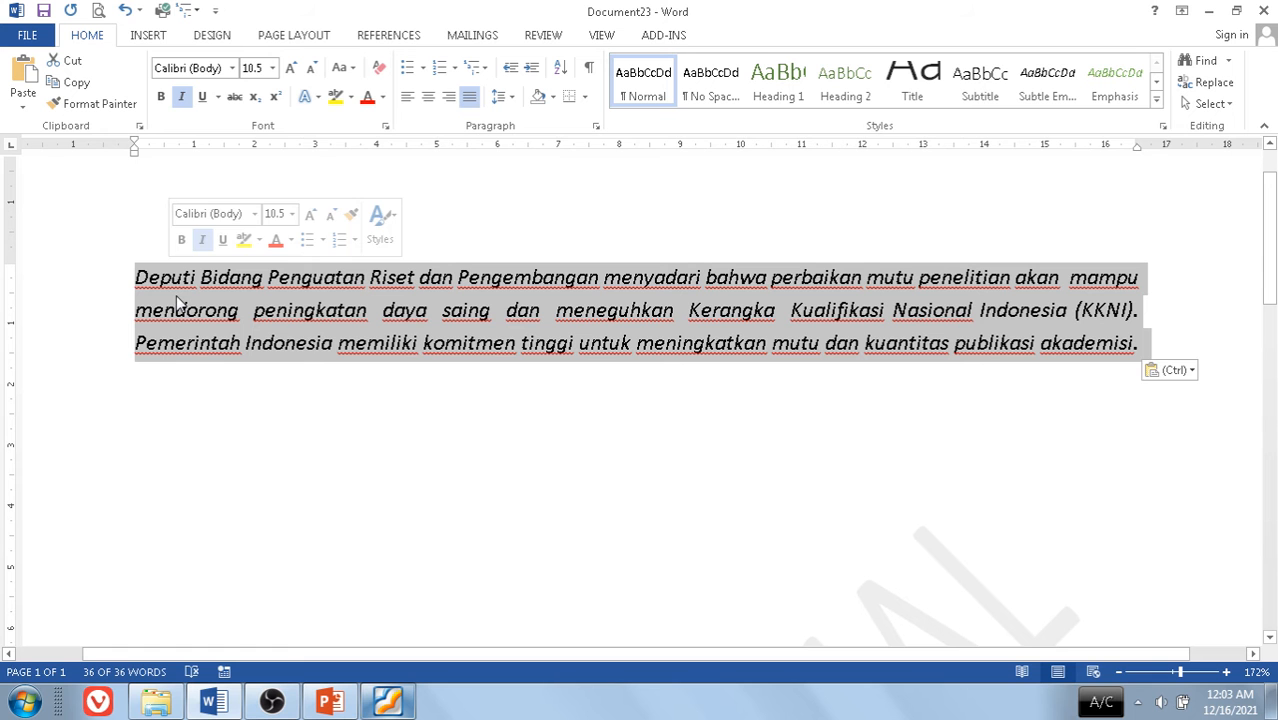
key(ctrl)
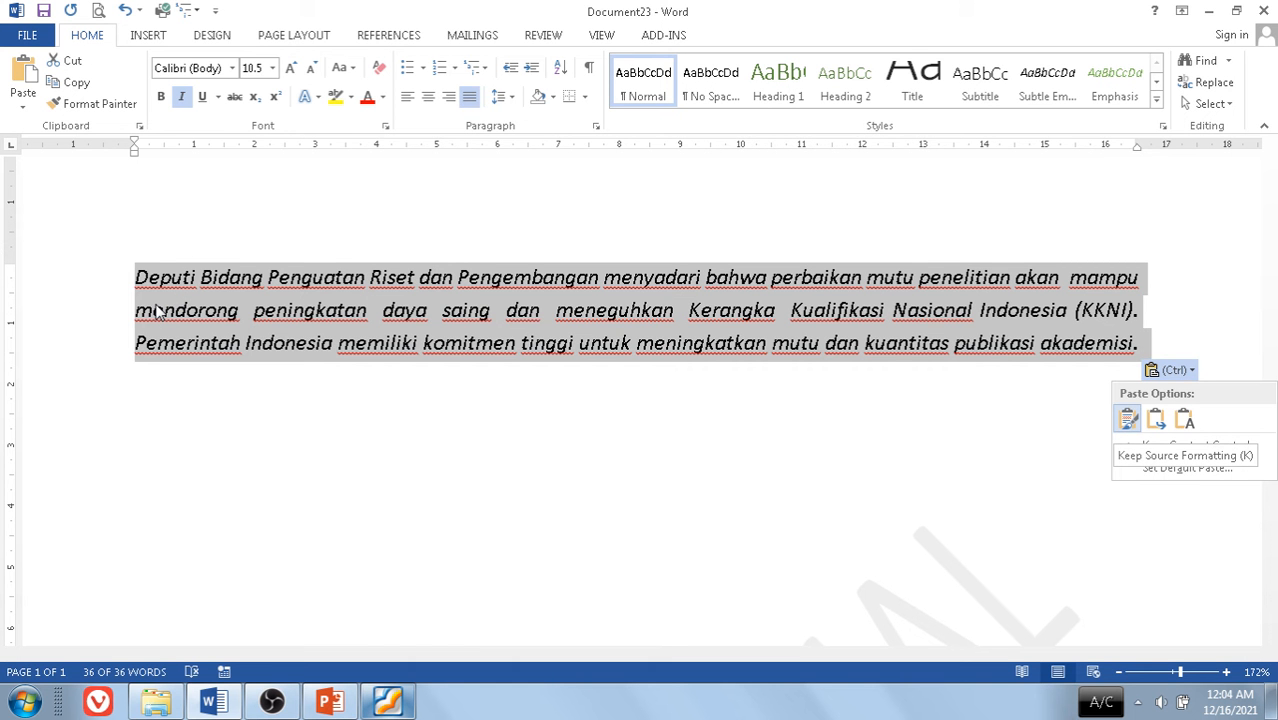
key(Escape)
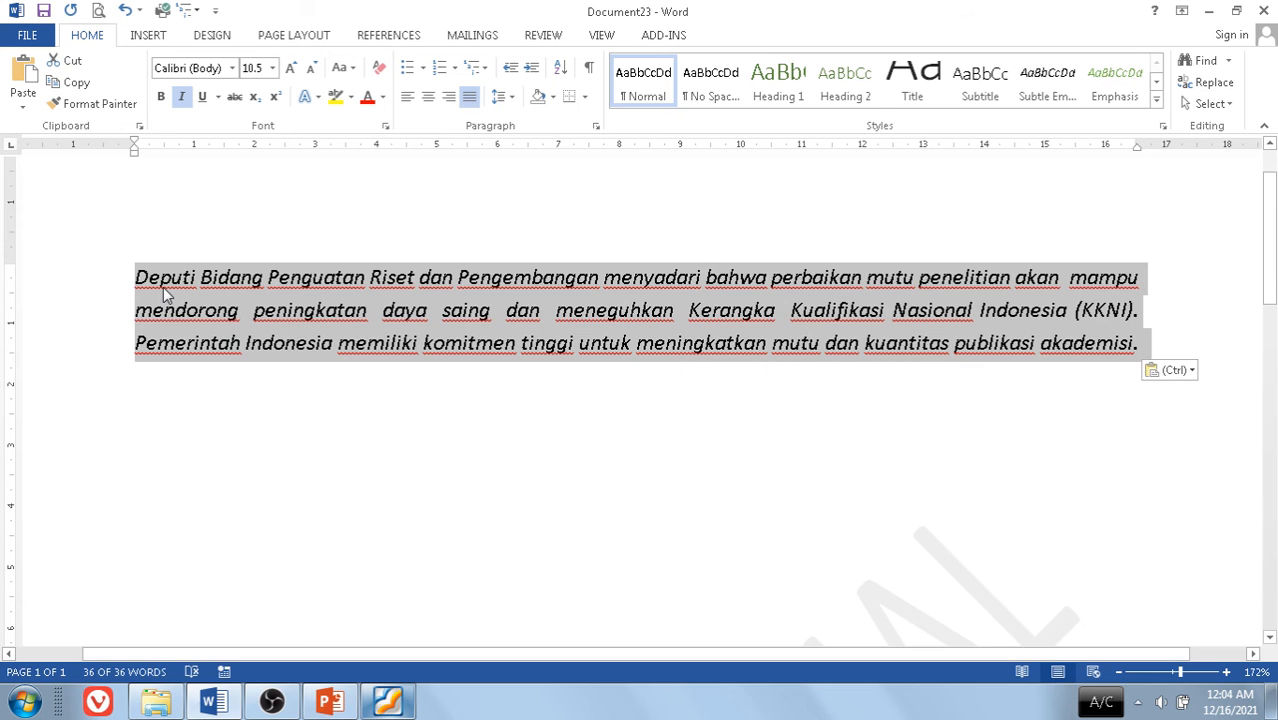
key(Delete)
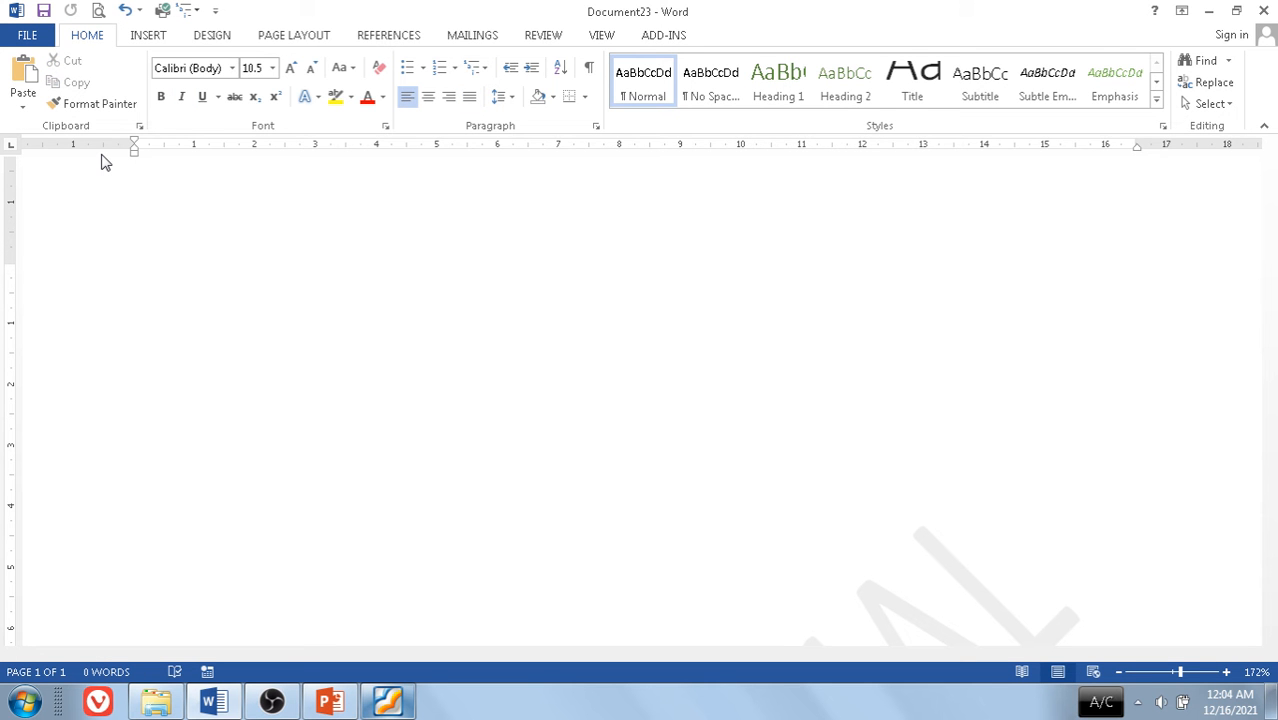
Paste the copied paragraph back into the empty page
click(23, 110)
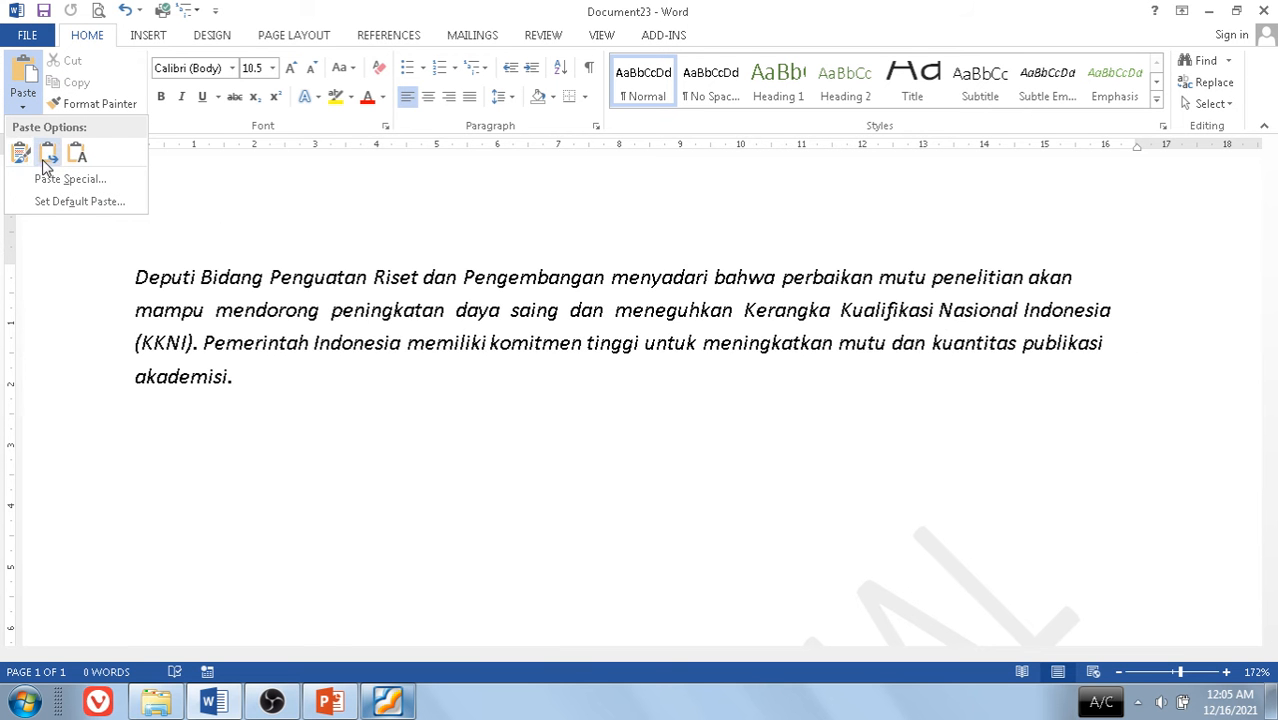
key(Escape)
key(ctrl+v)
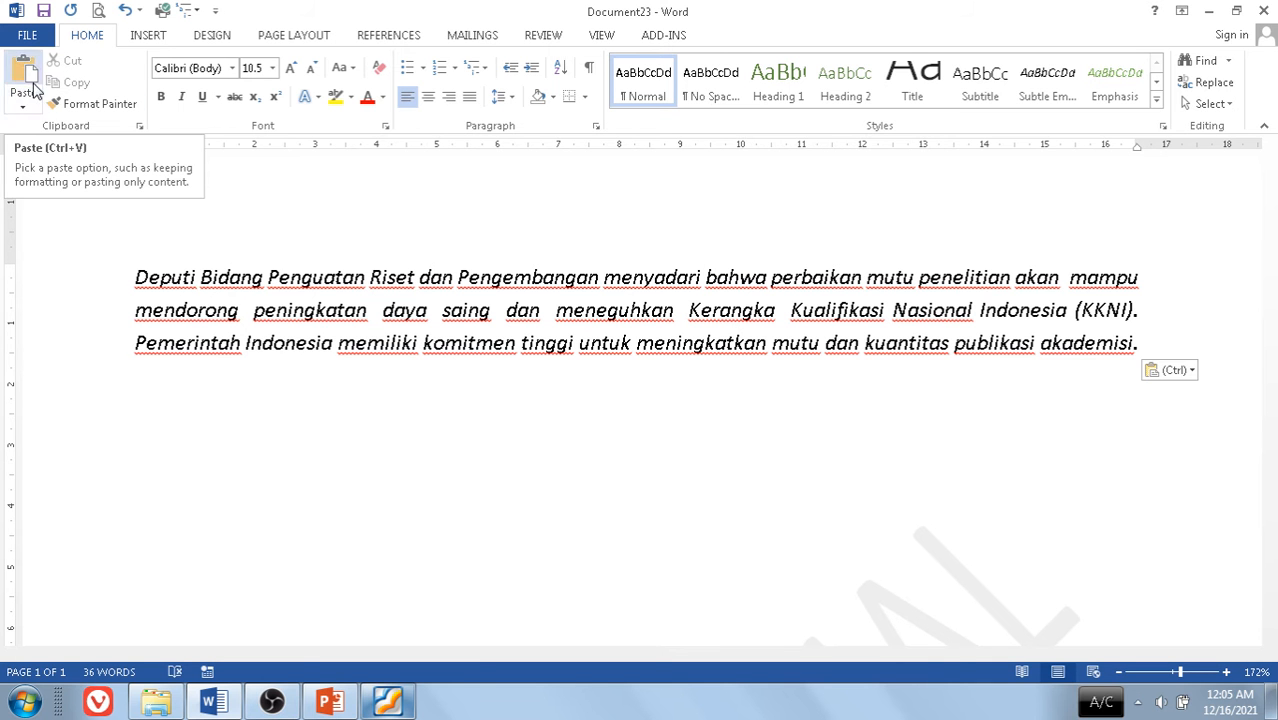
View the format choices in the Paste Special dialog and close it without pasting
click(27, 105)
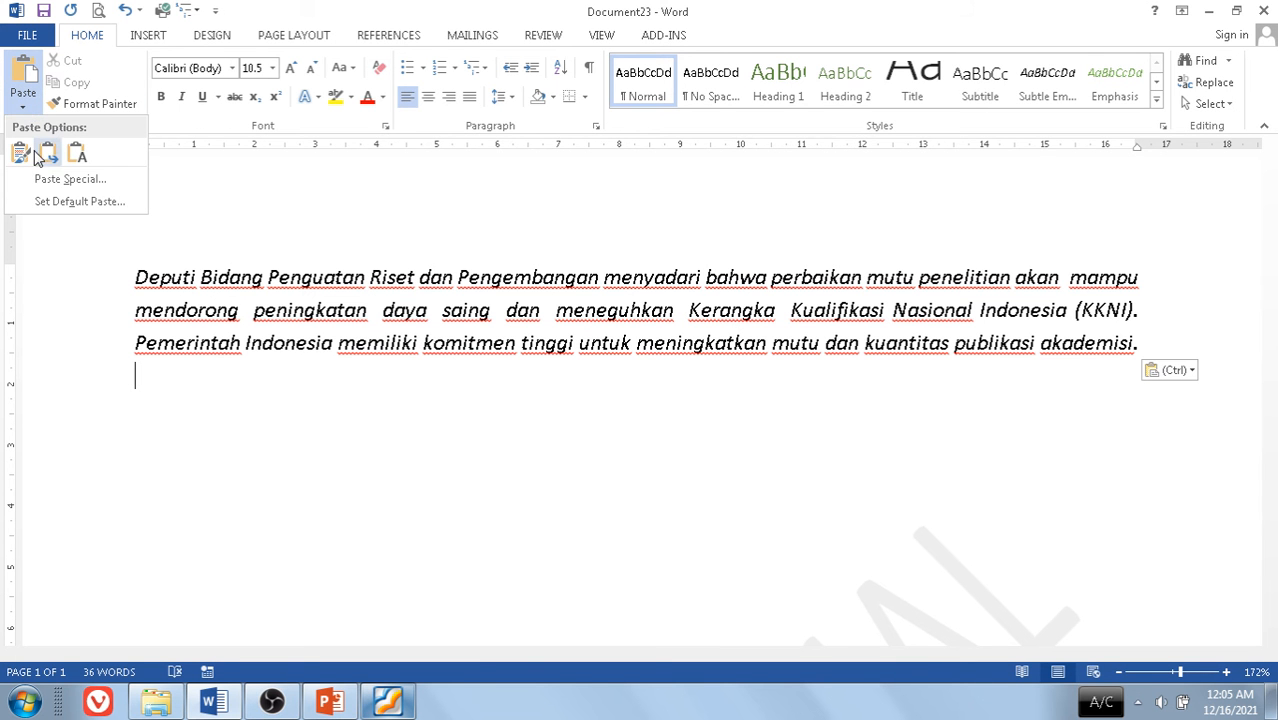
click(53, 178)
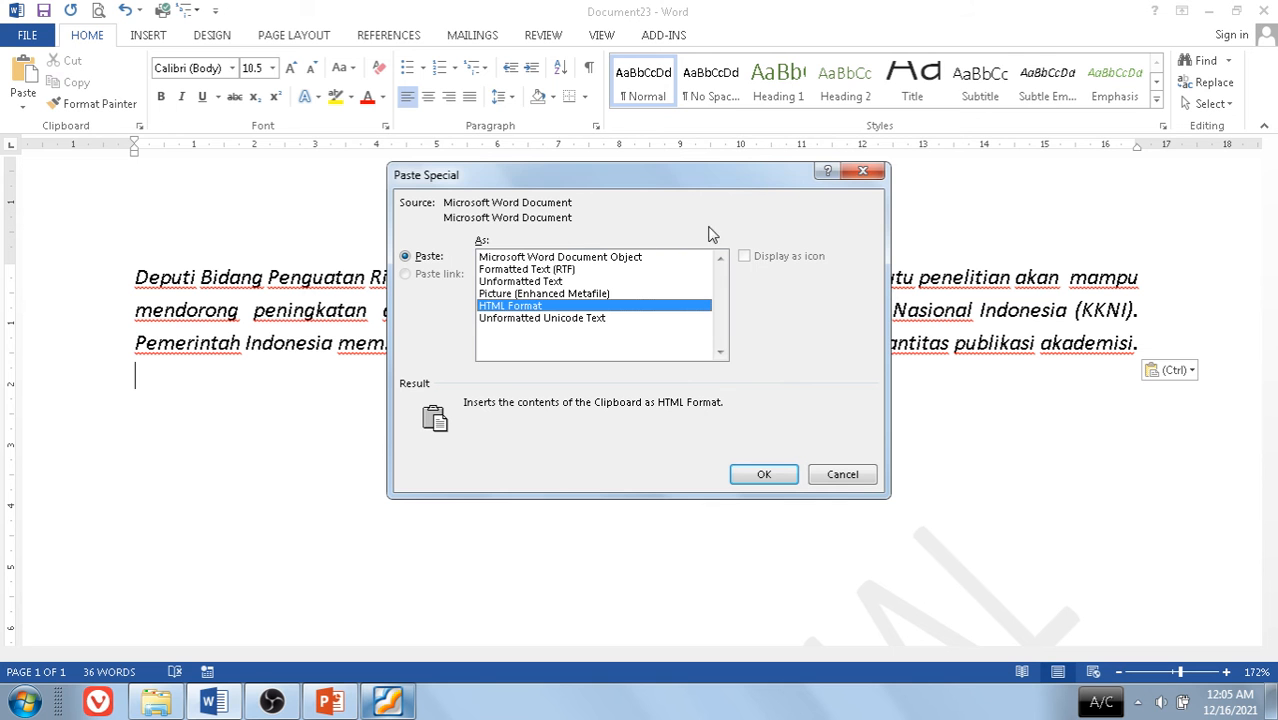
click(862, 172)
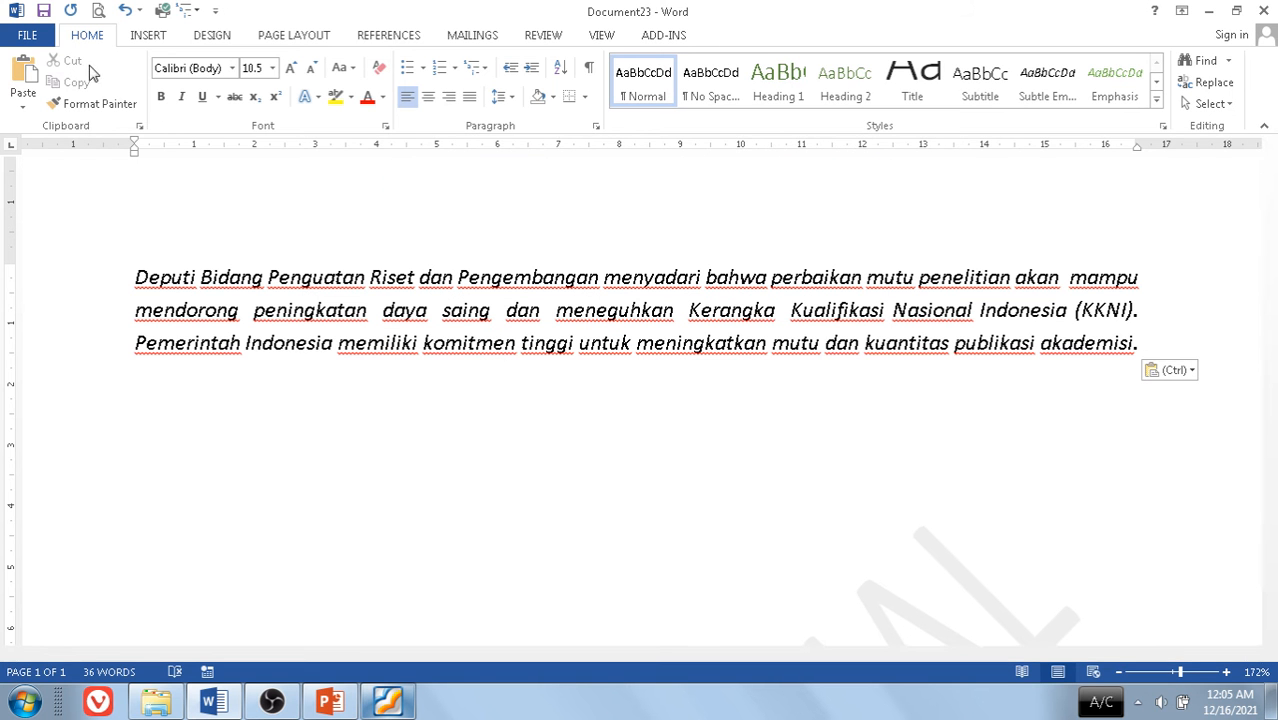
Try to pick up the formatting of the word "Deputi" with Format Painter
double_click(138, 277)
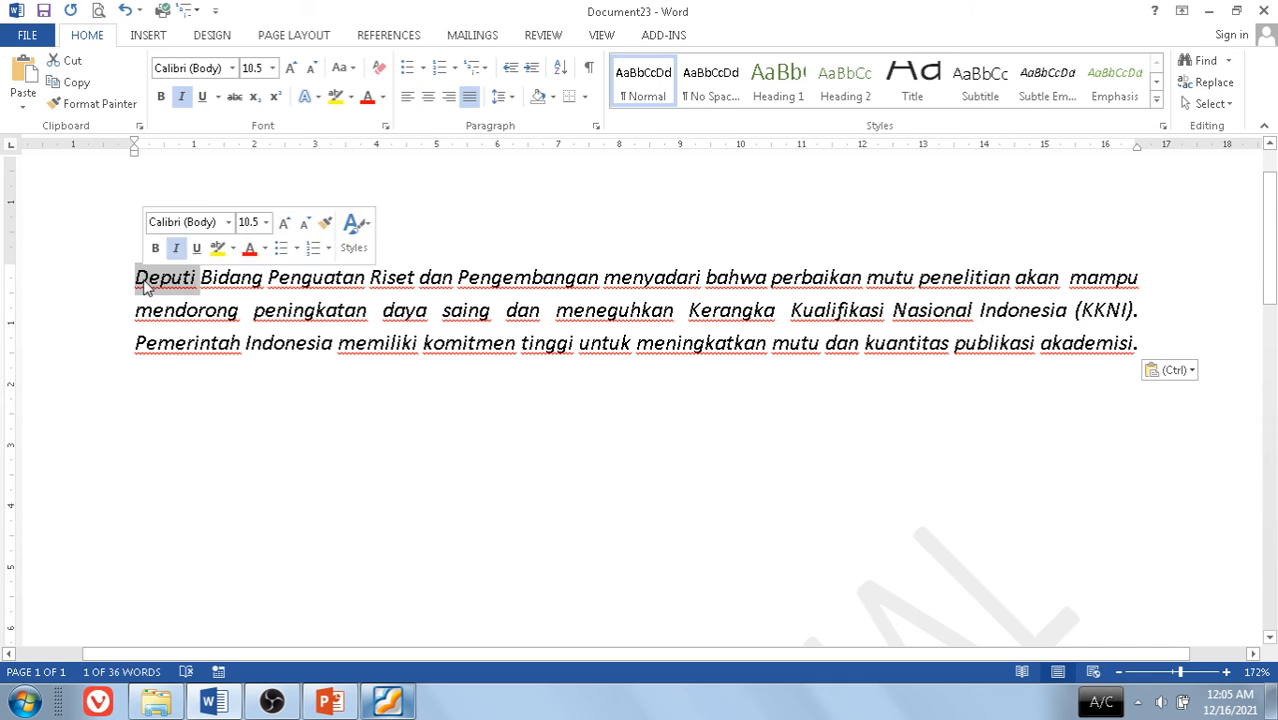
click(82, 104)
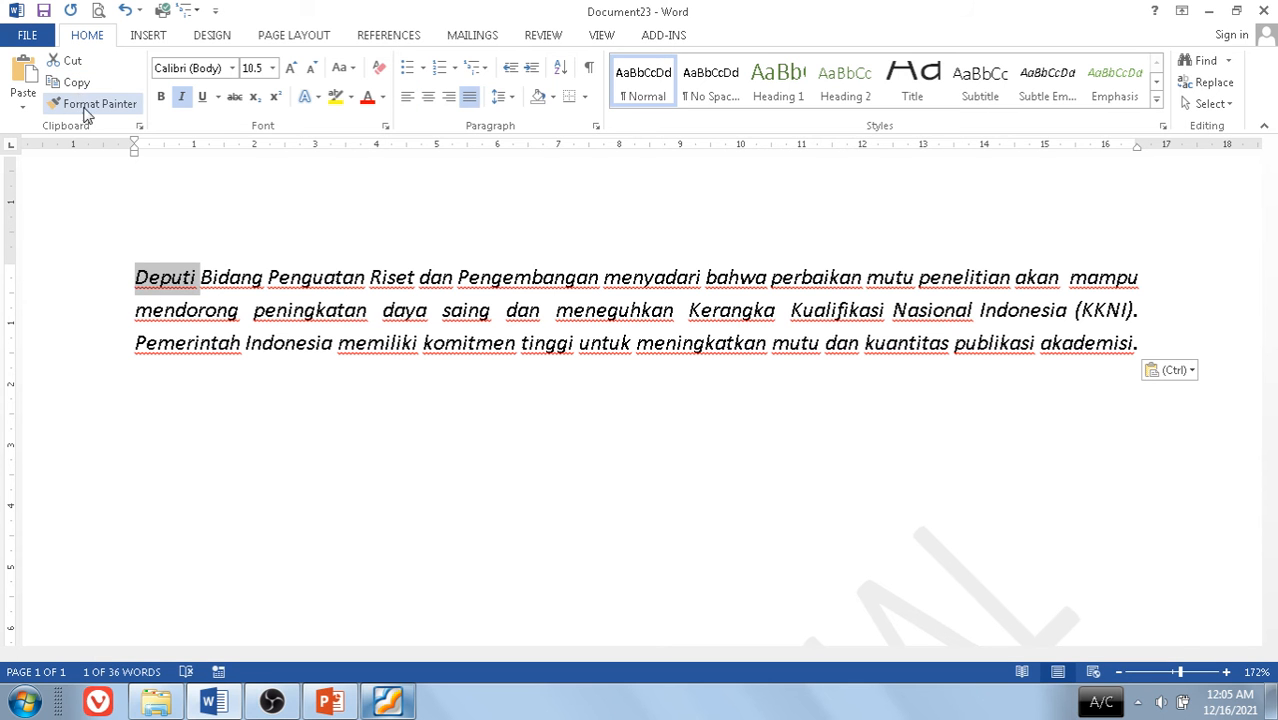
click(184, 296)
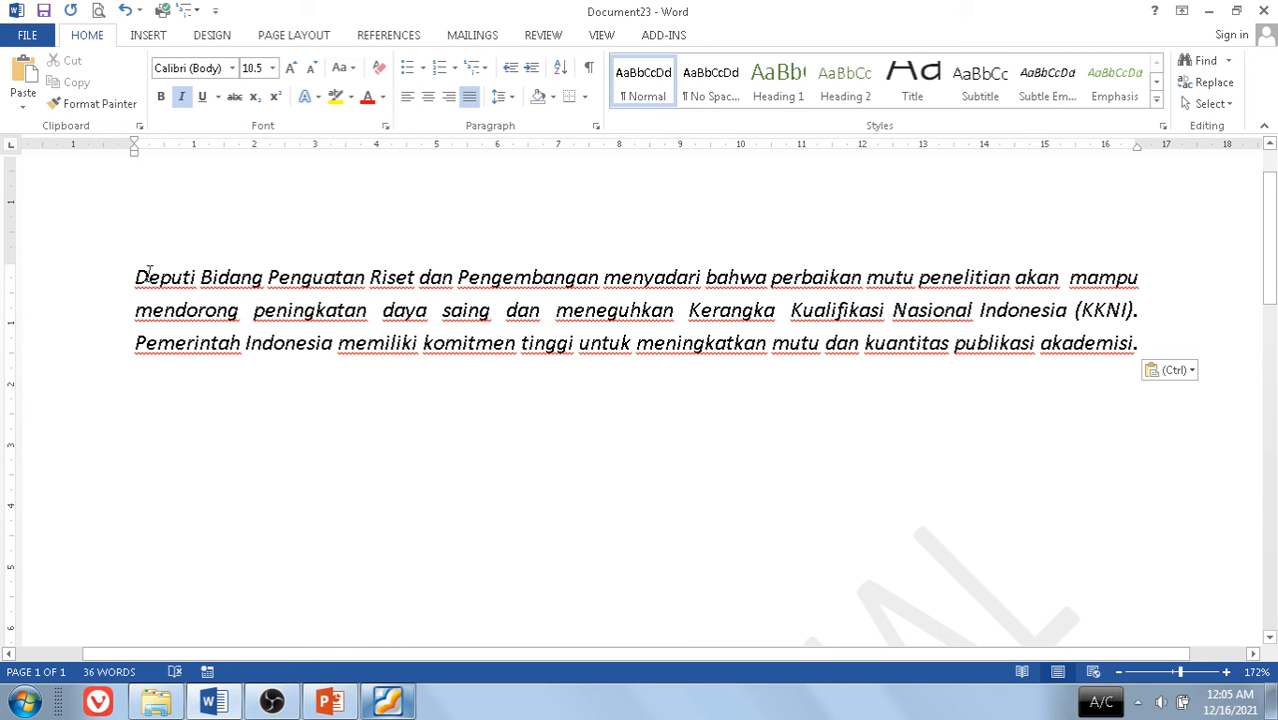
Select progressively more text, from the word "Deputi" up to the entire document, and clear the selection
double_click(148, 276)
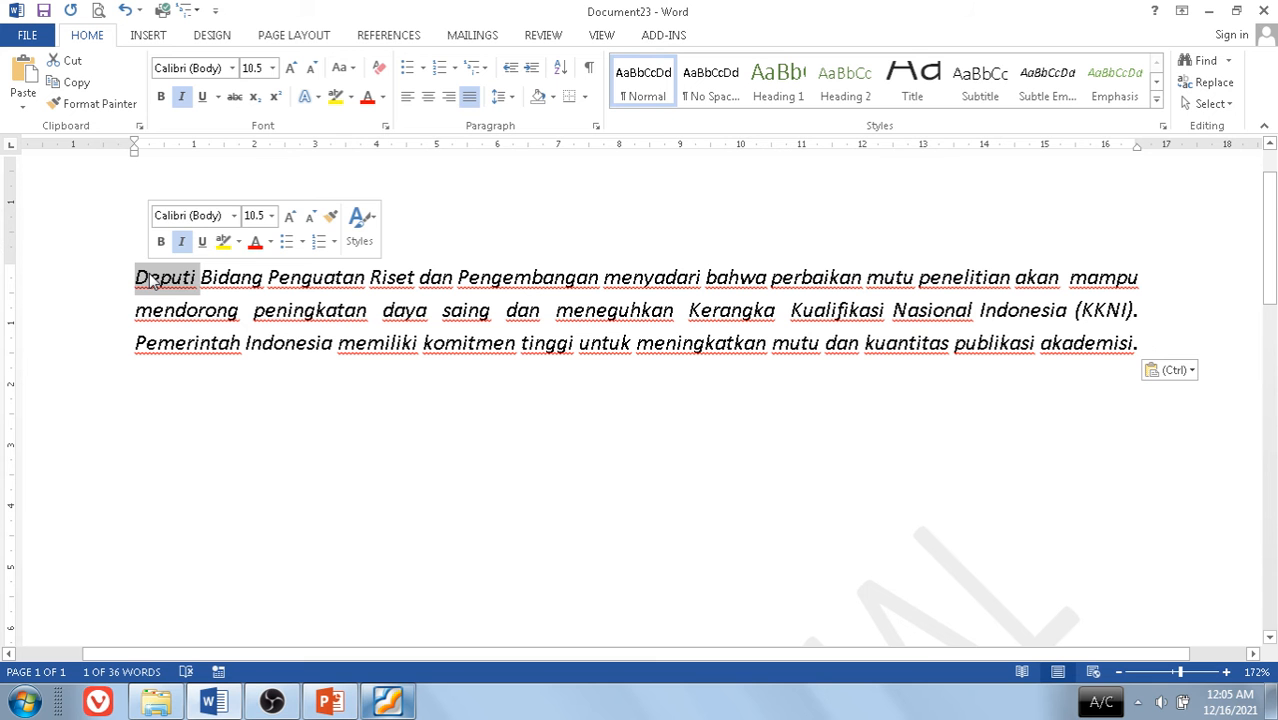
click(149, 273)
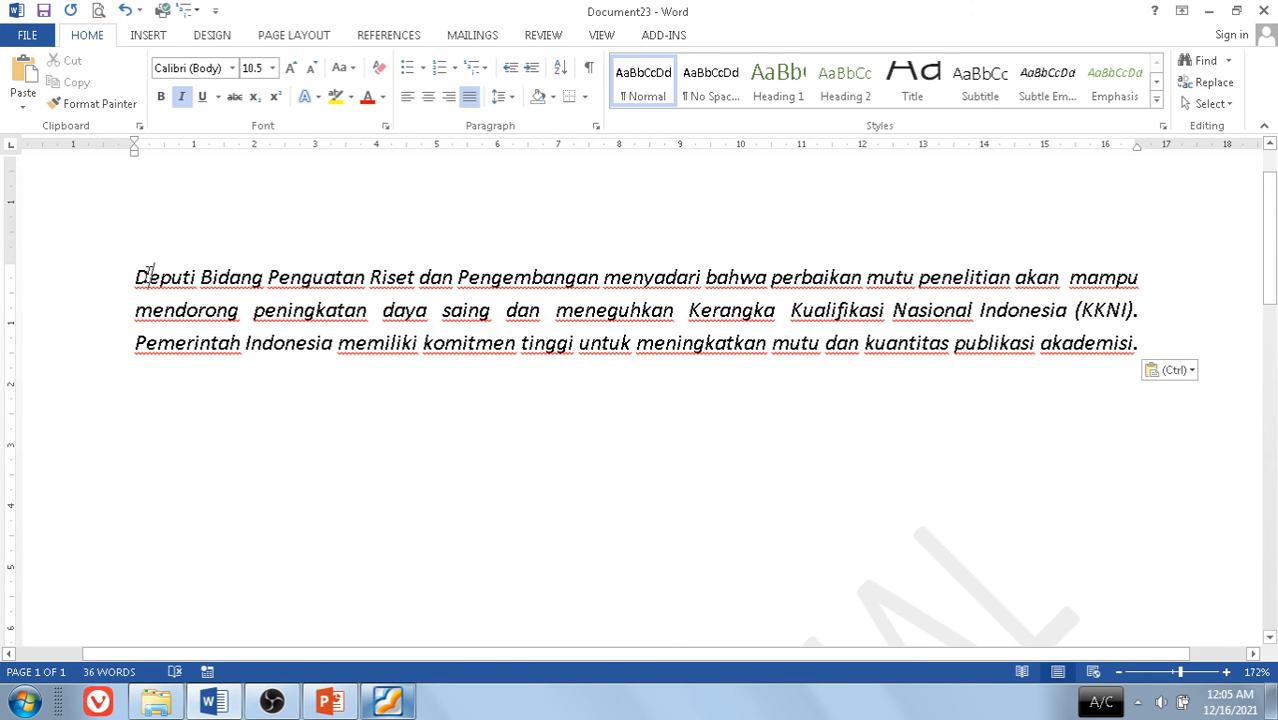
double_click(148, 276)
click(148, 276)
double_click(148, 276)
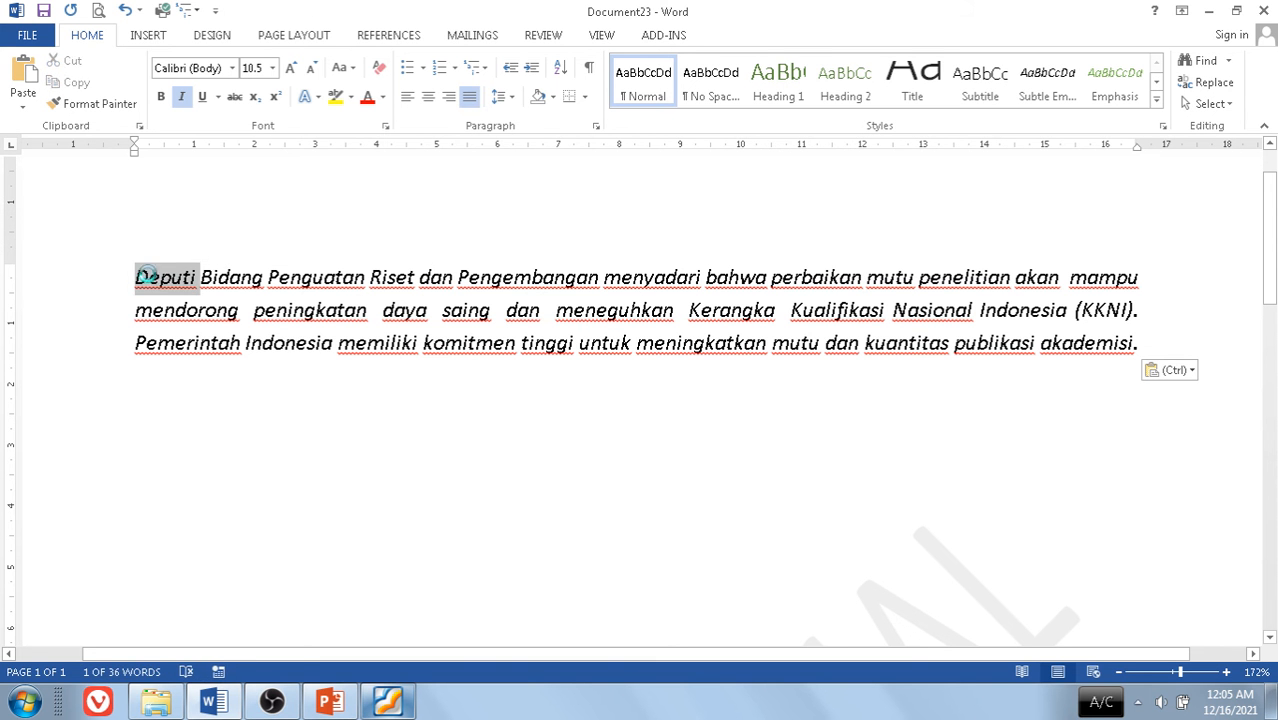
triple_click(148, 276)
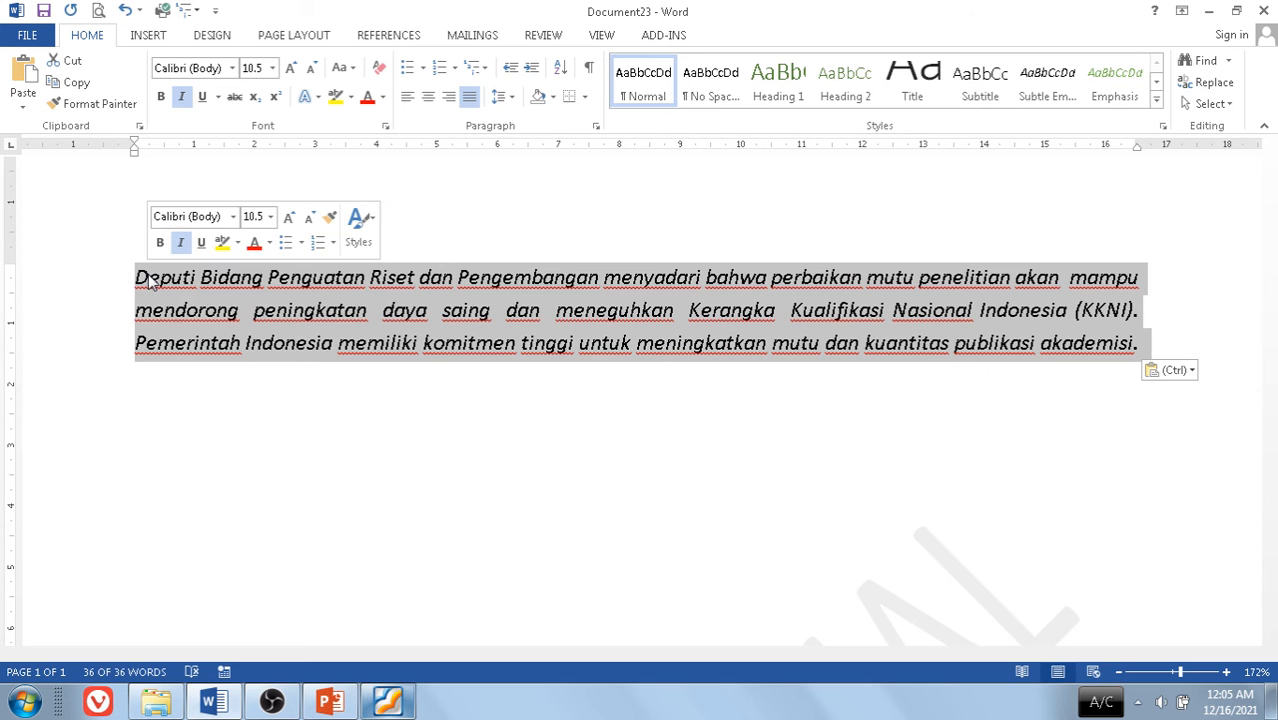
click(160, 277)
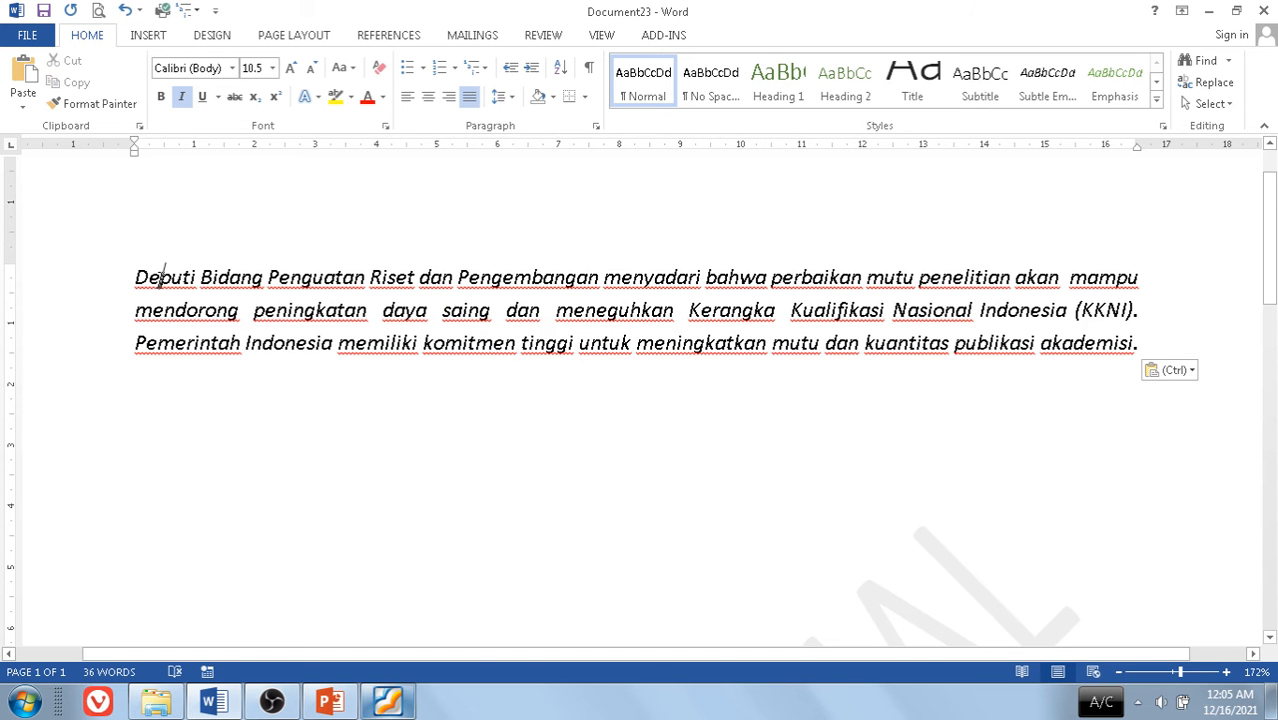
key(ctrl+a)
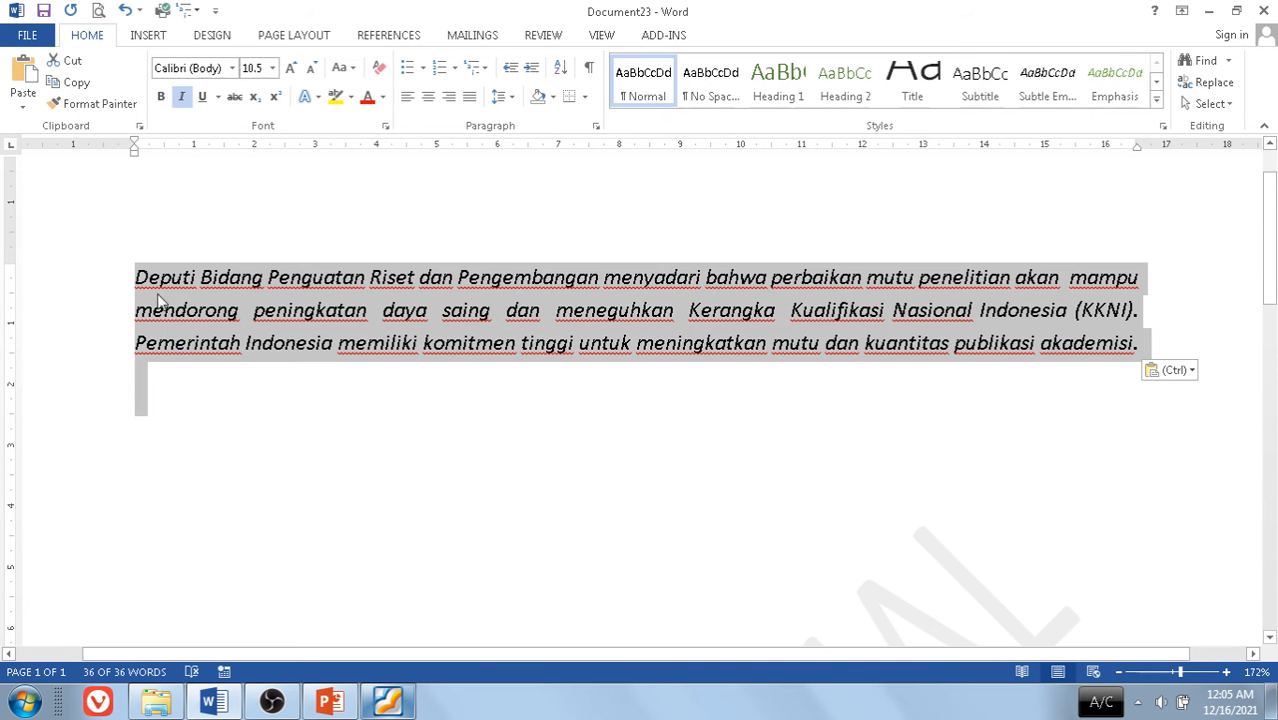
click(177, 375)
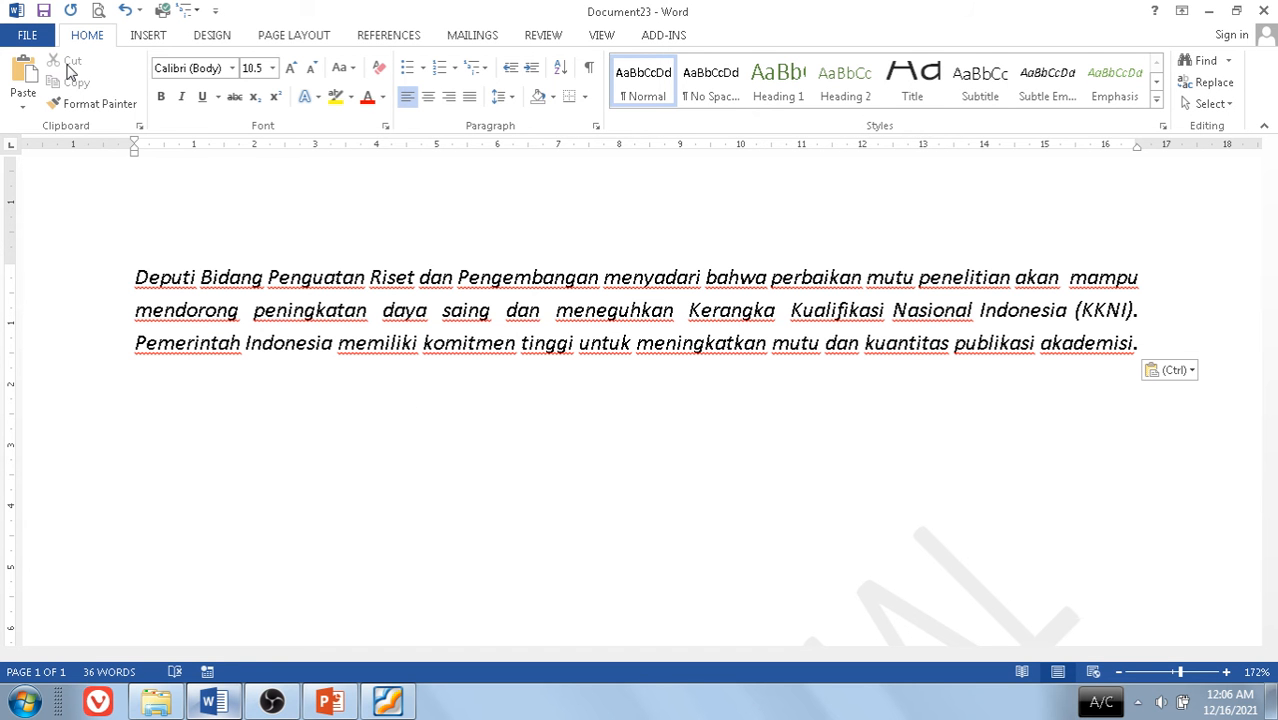
Cut the word "Deputi" from the start of the paragraph and undo the cut
click(78, 101)
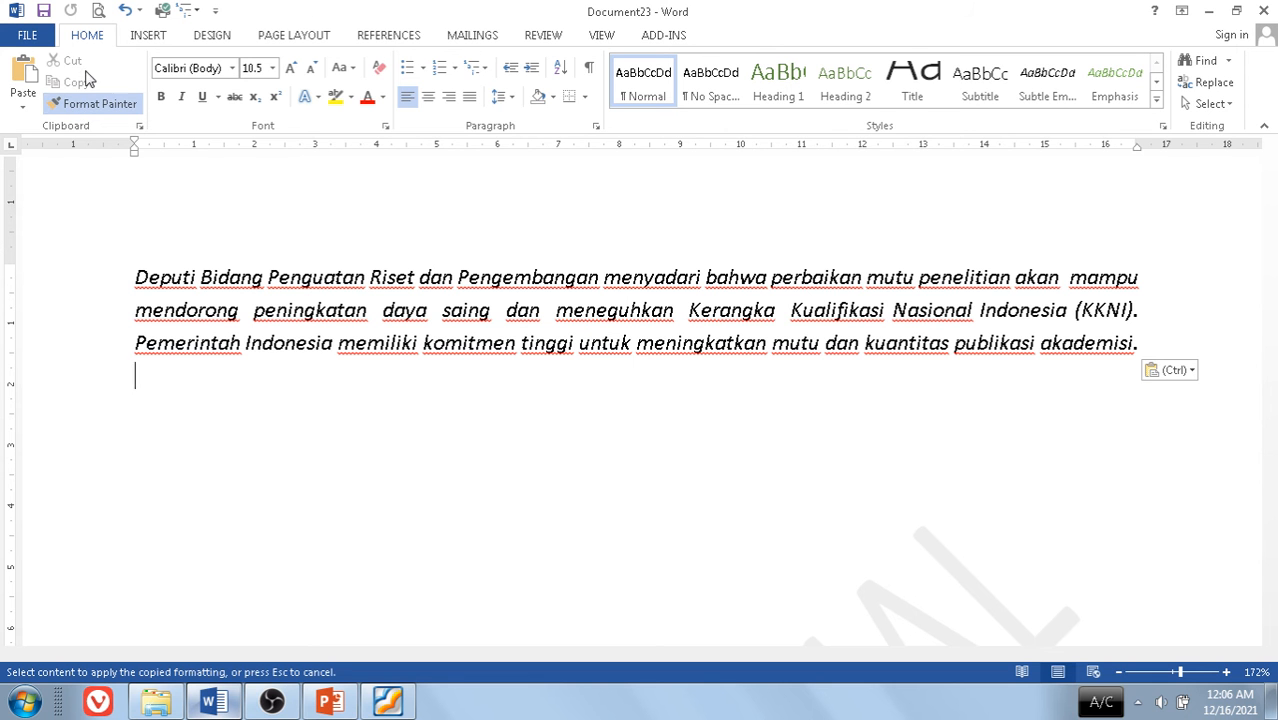
click(82, 106)
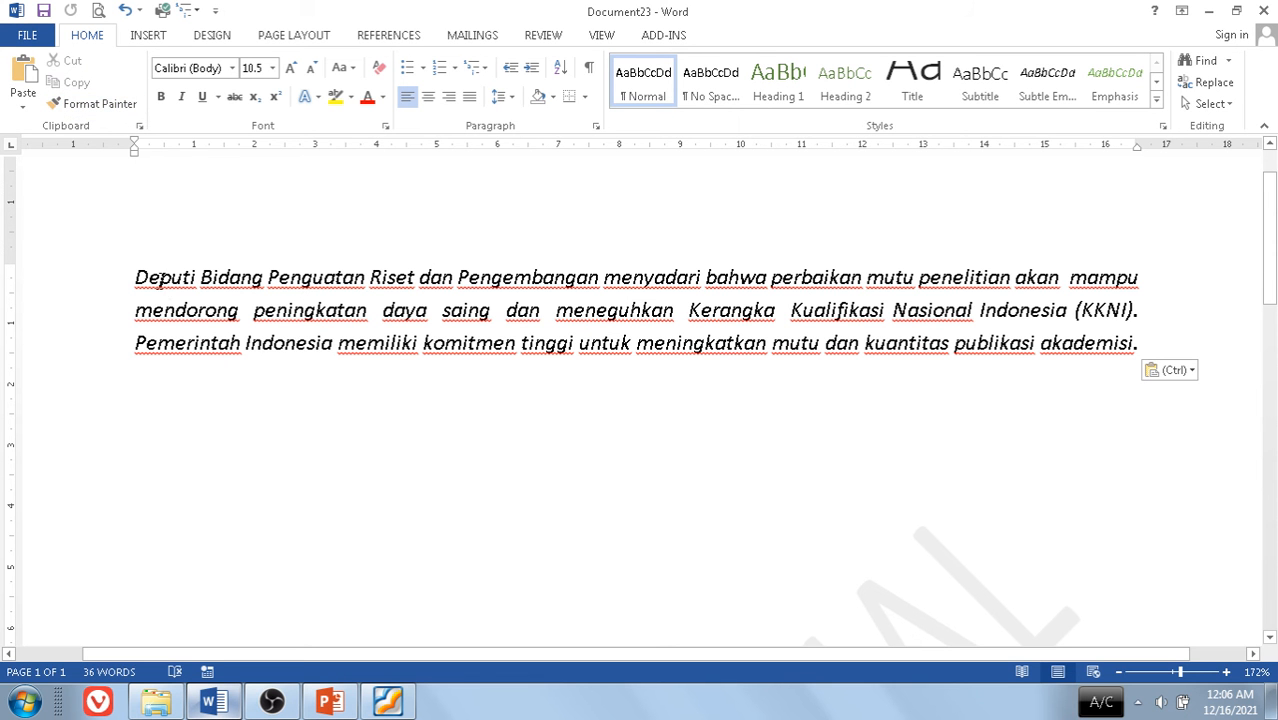
double_click(163, 281)
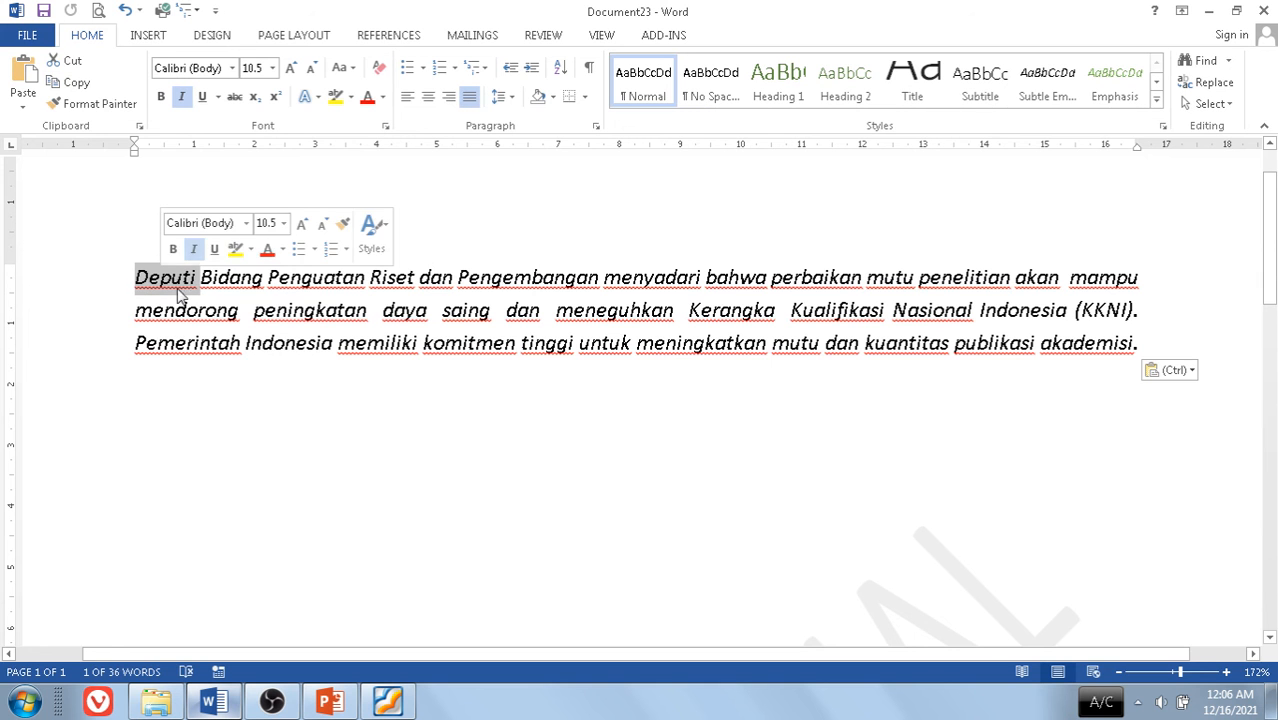
click(67, 63)
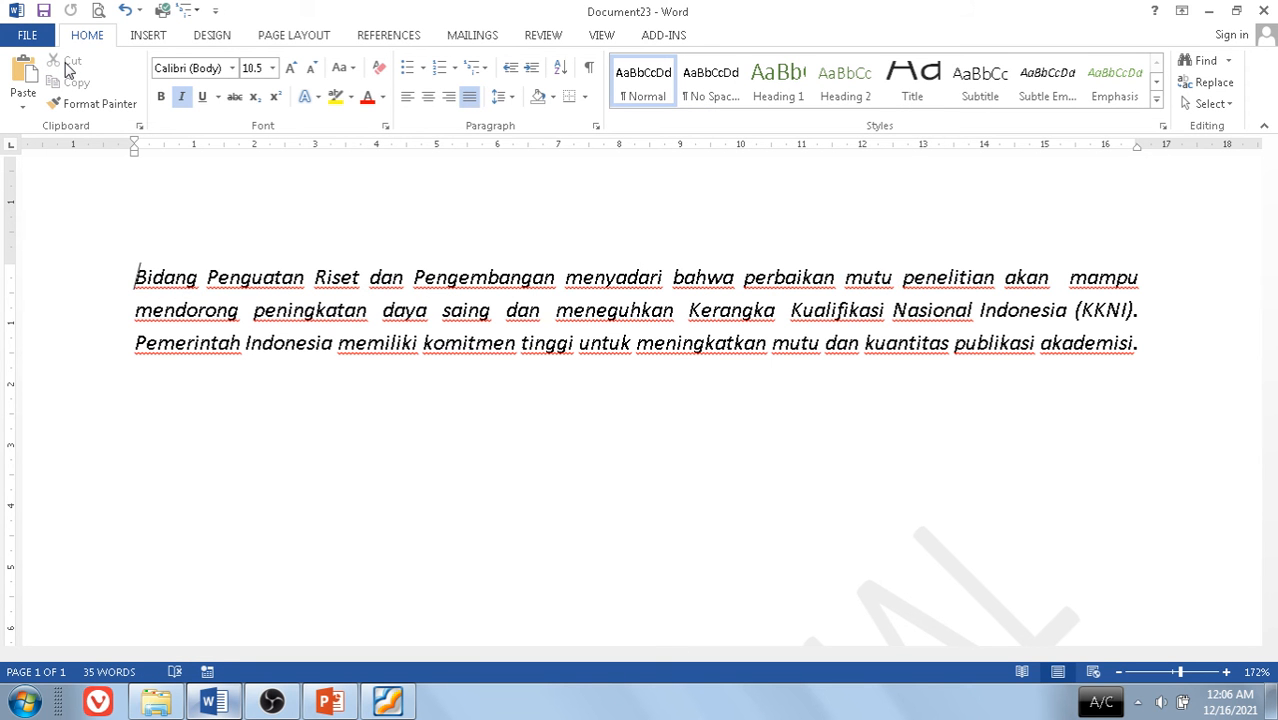
key(ctrl+z)
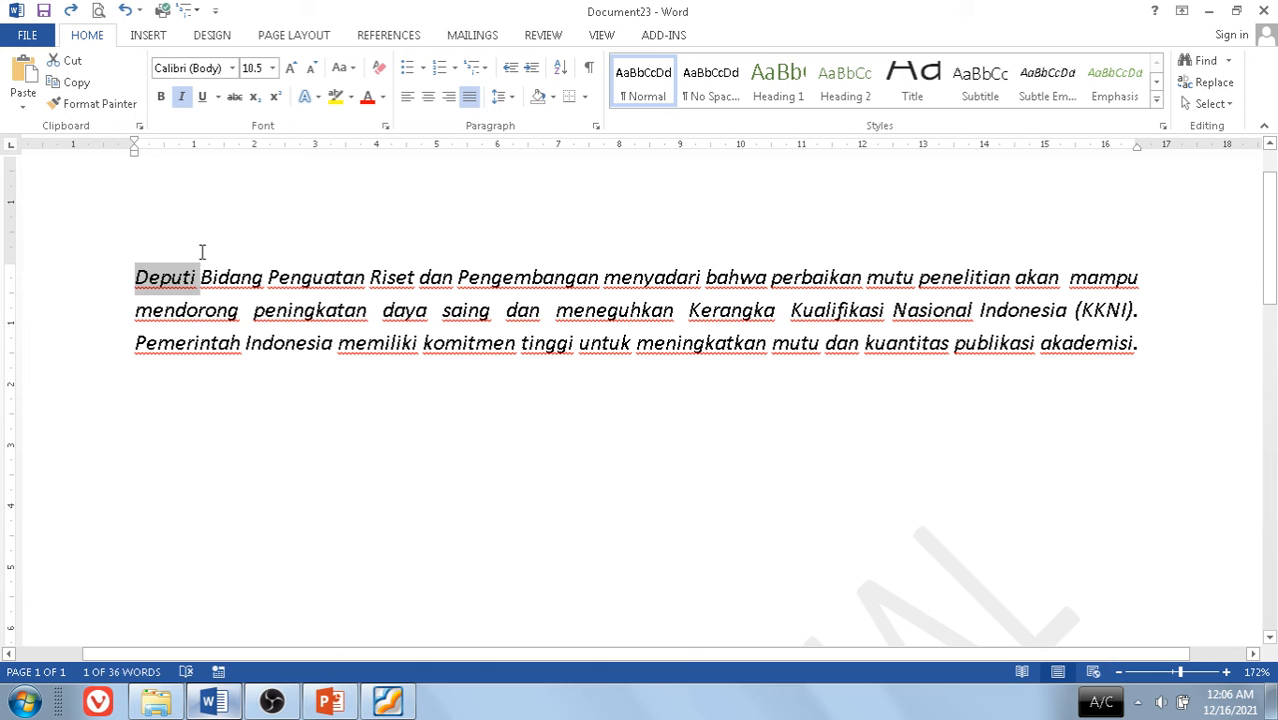
Add a new line below the paragraph and paste the word "Deputi" there
click(187, 312)
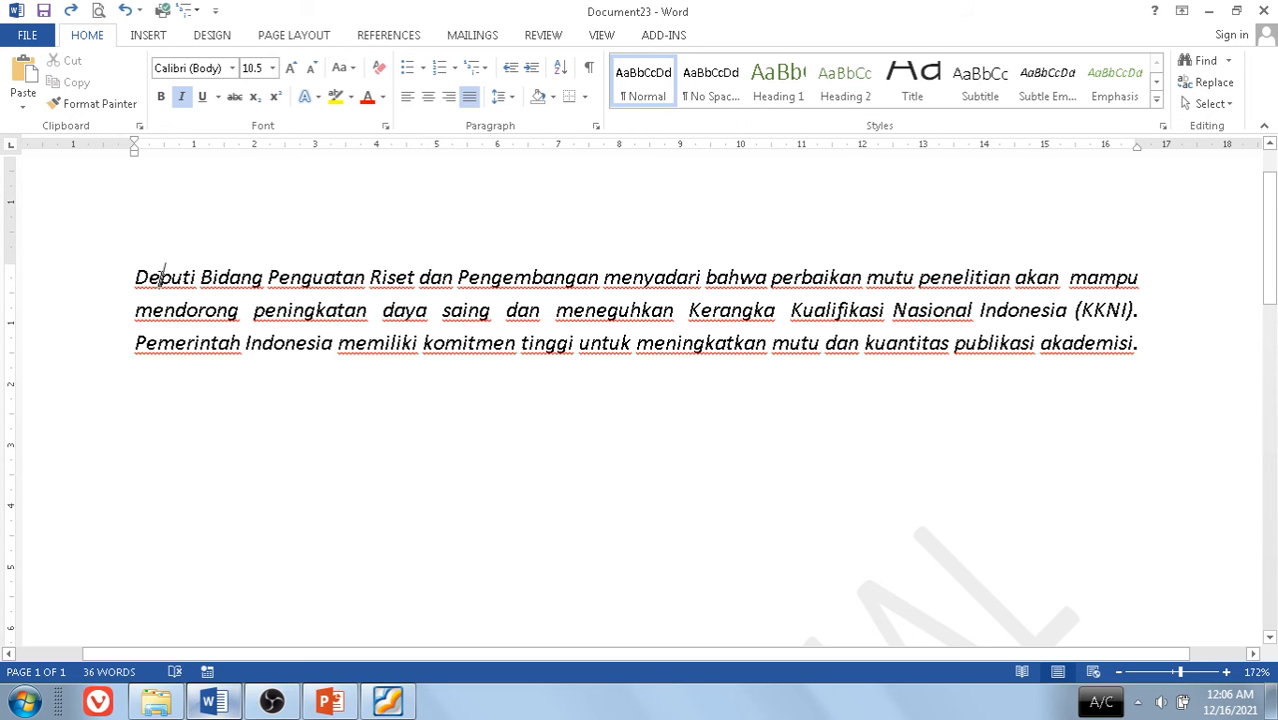
drag(160, 278, 345, 312)
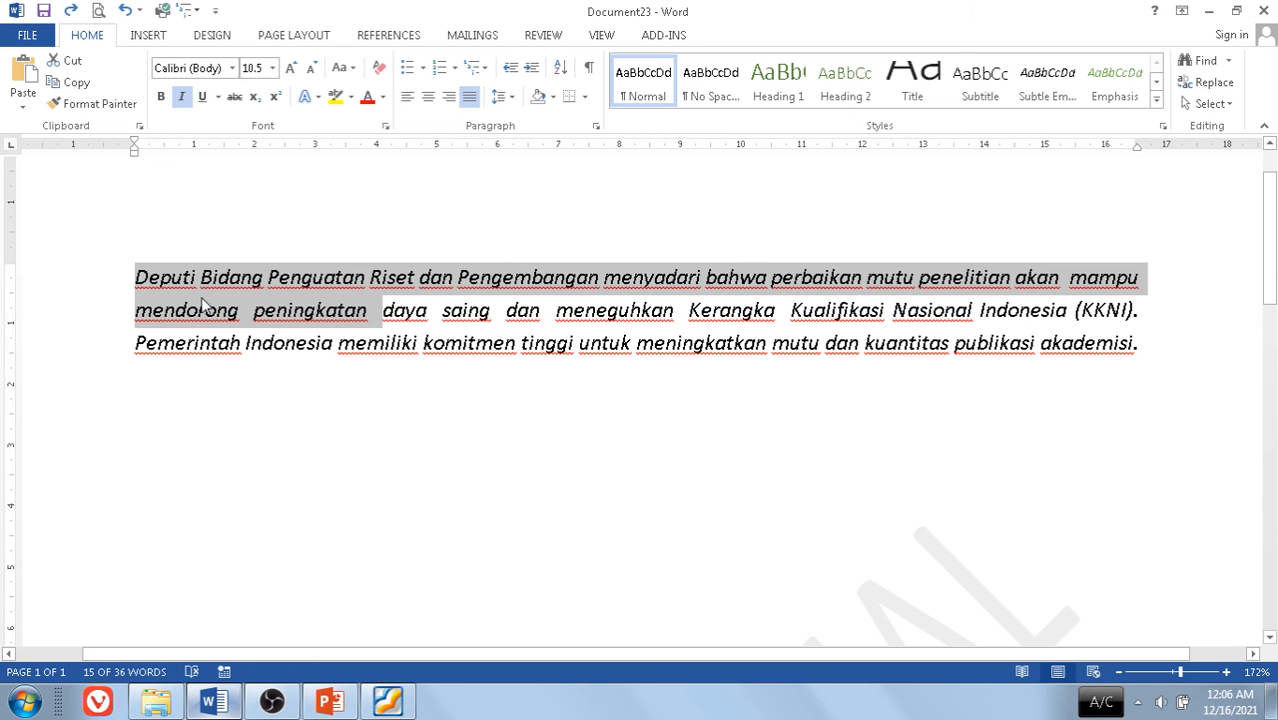
click(142, 389)
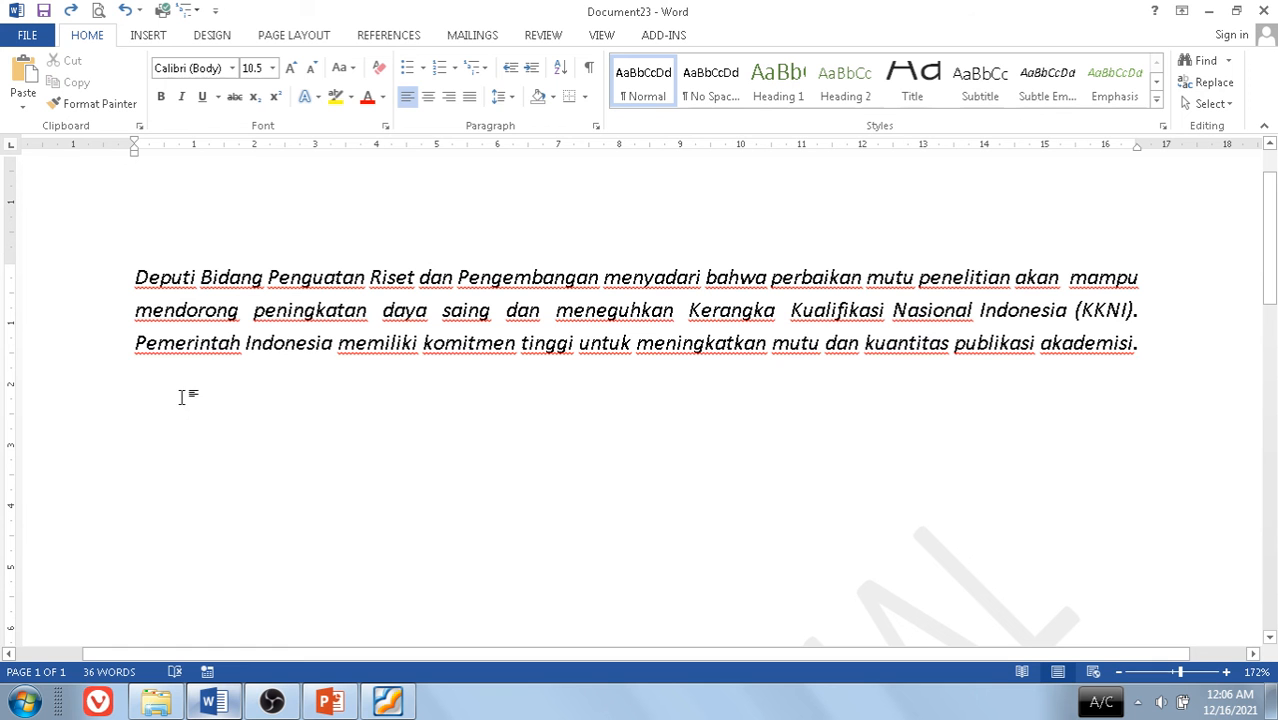
key(Return)
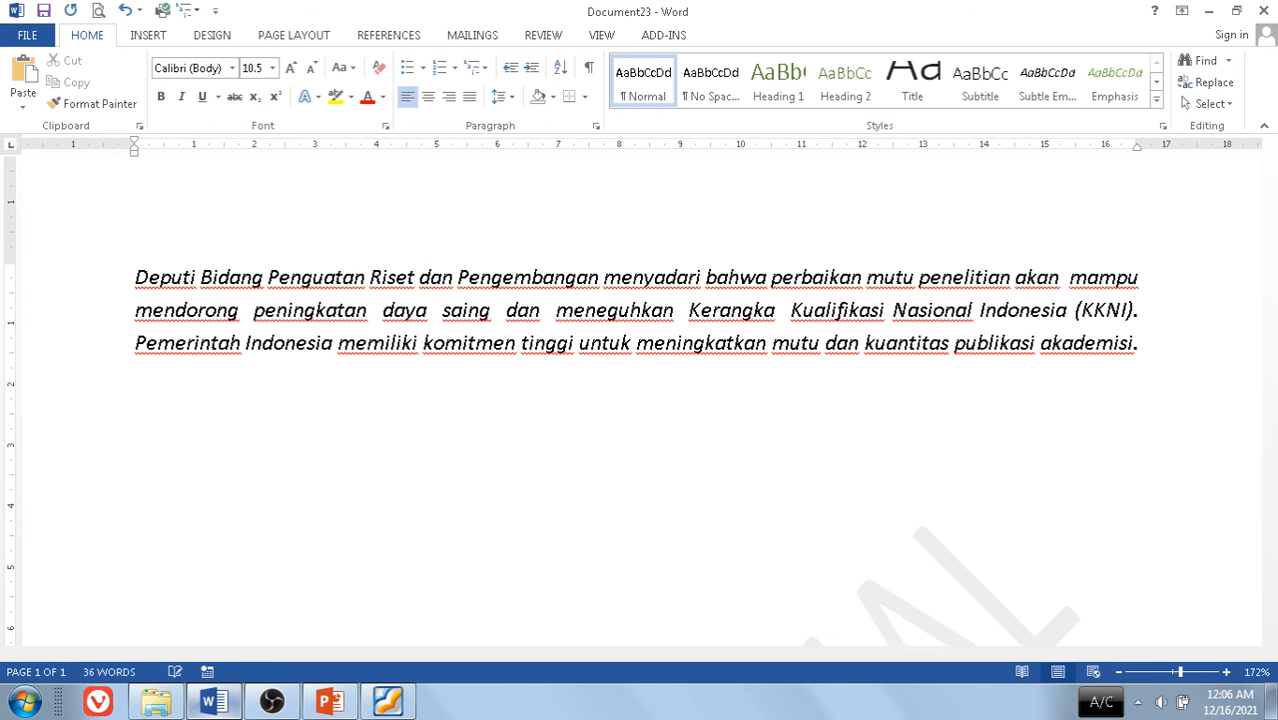
key(ctrl+v)
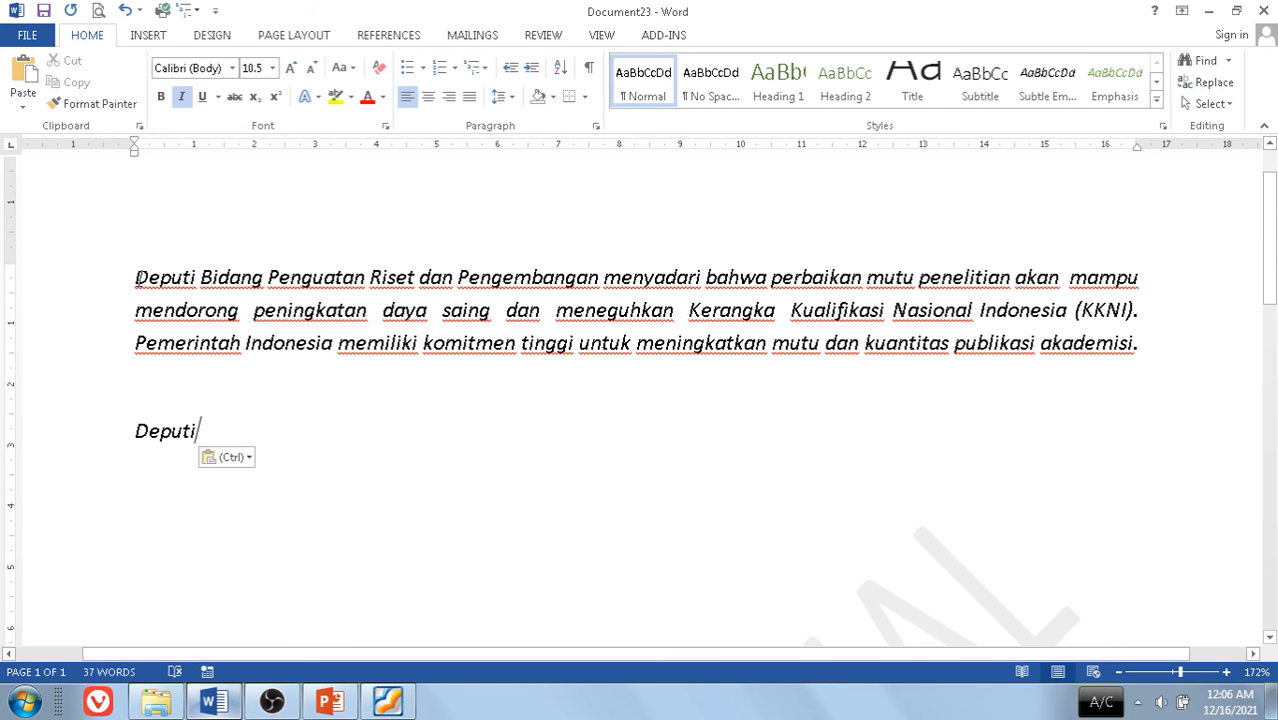
Copy the entire first paragraph and paste it over the lone word "Deputi" below
double_click(141, 285)
click(141, 285)
double_click(142, 285)
triple_click(142, 285)
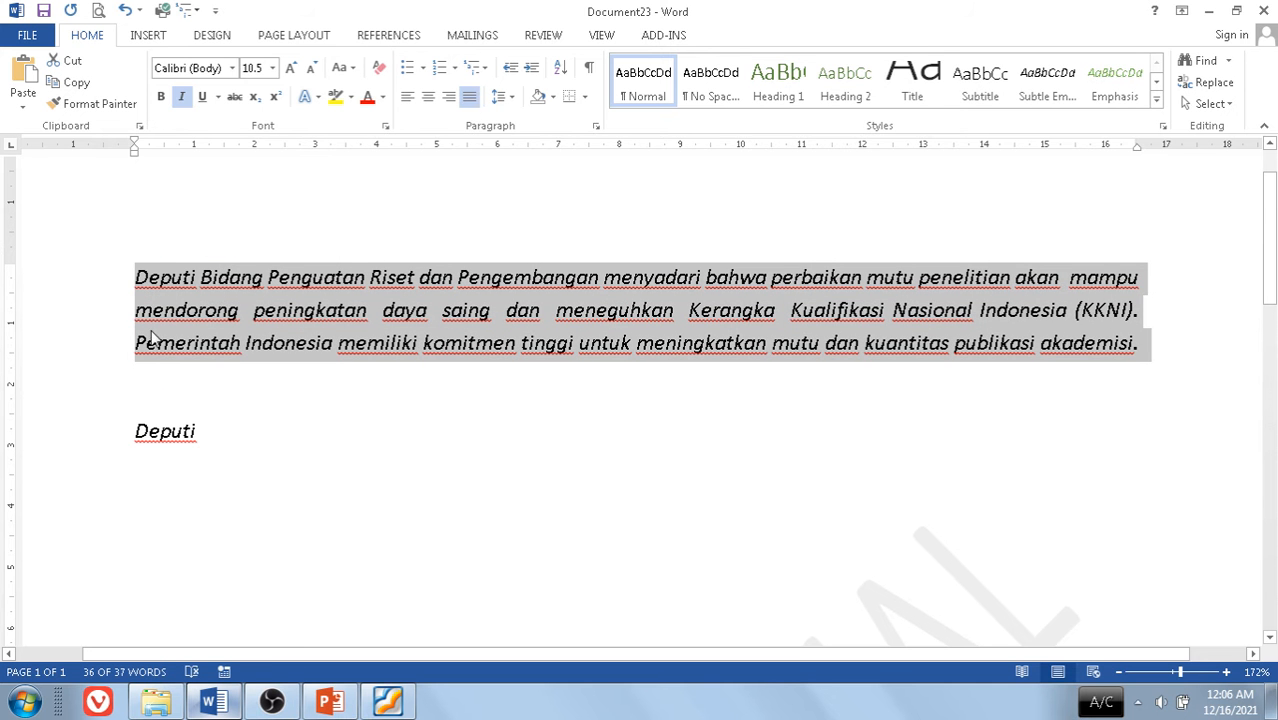
click(148, 431)
double_click(153, 446)
key(ctrl+v)
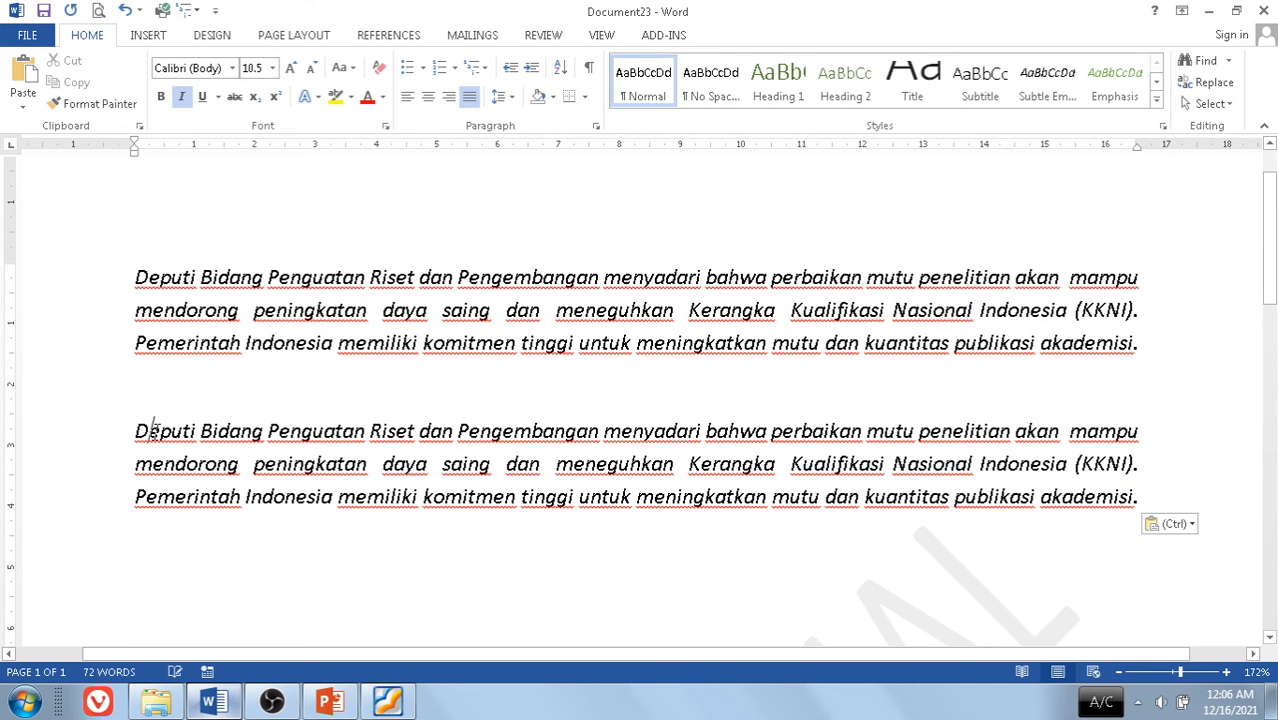
Make the entire second paragraph bold and remove its italic formatting
triple_click(155, 430)
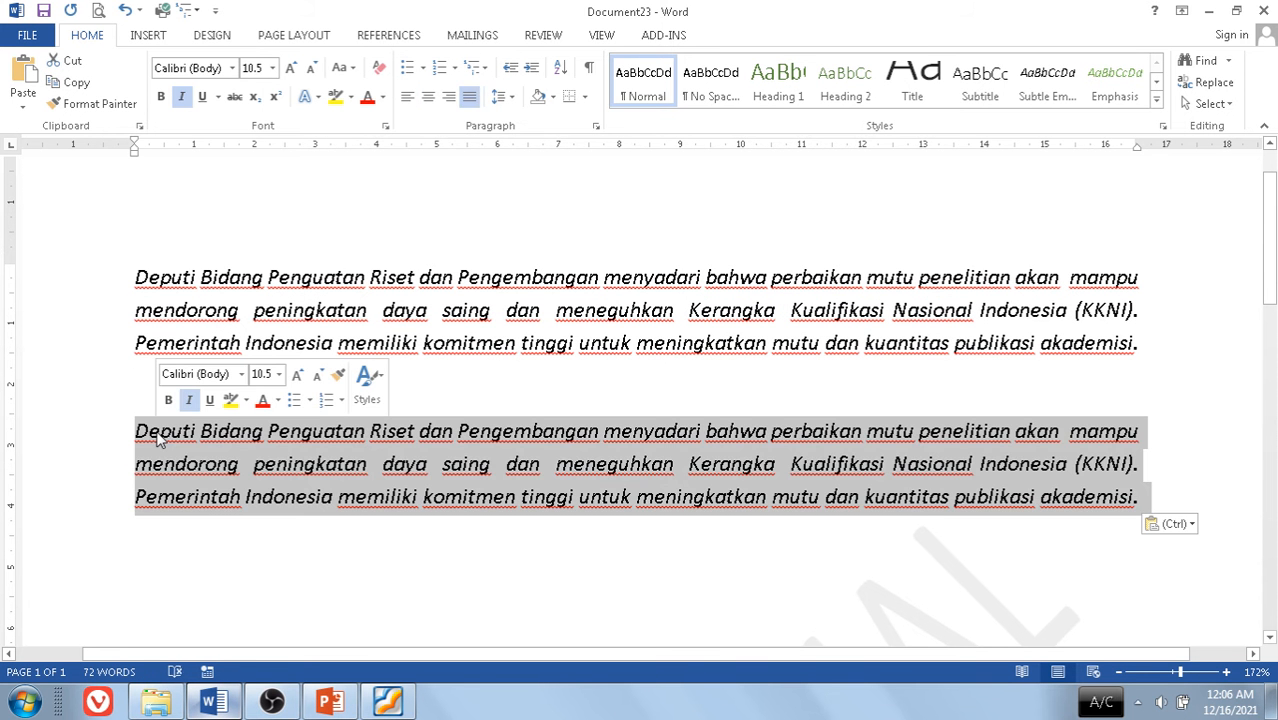
click(161, 96)
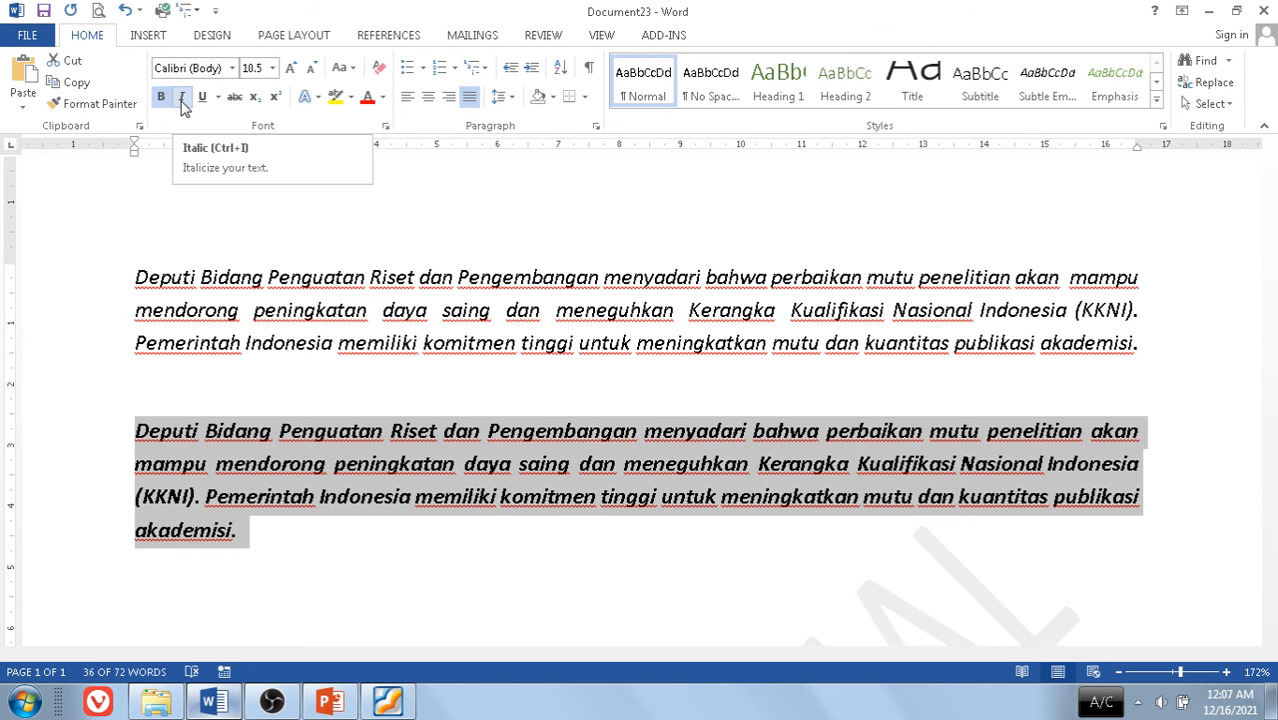
click(181, 97)
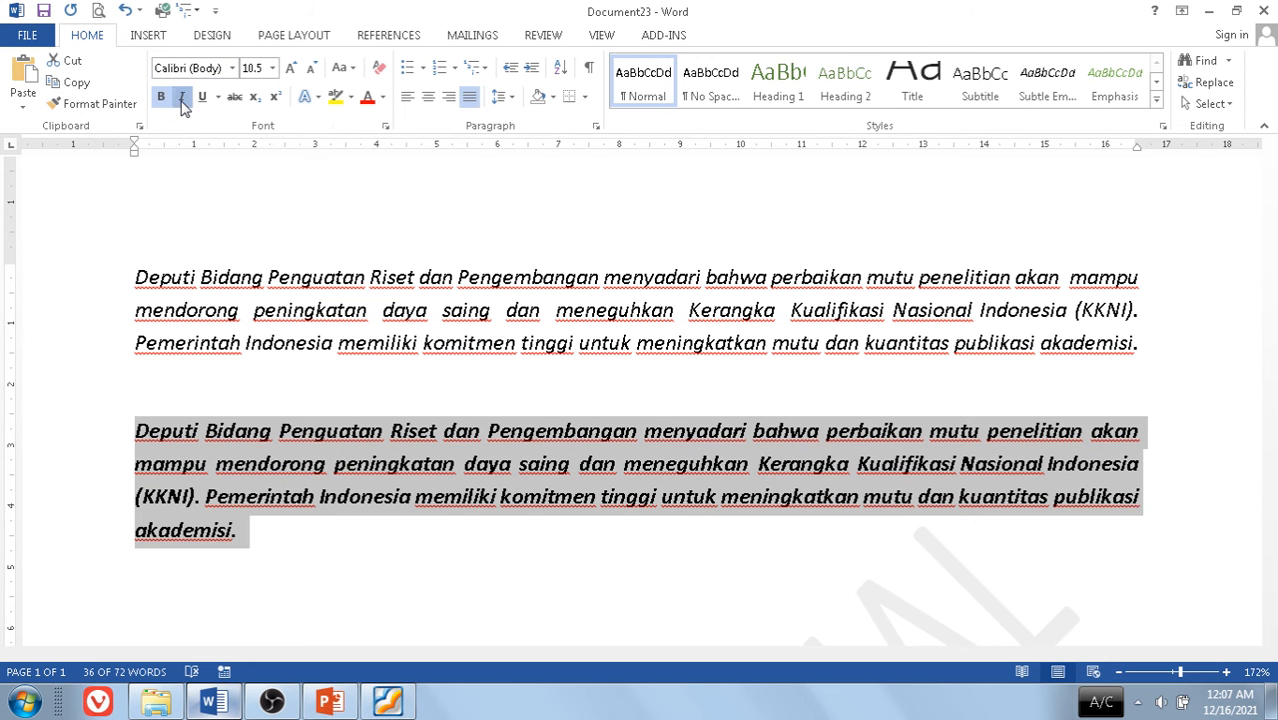
click(247, 434)
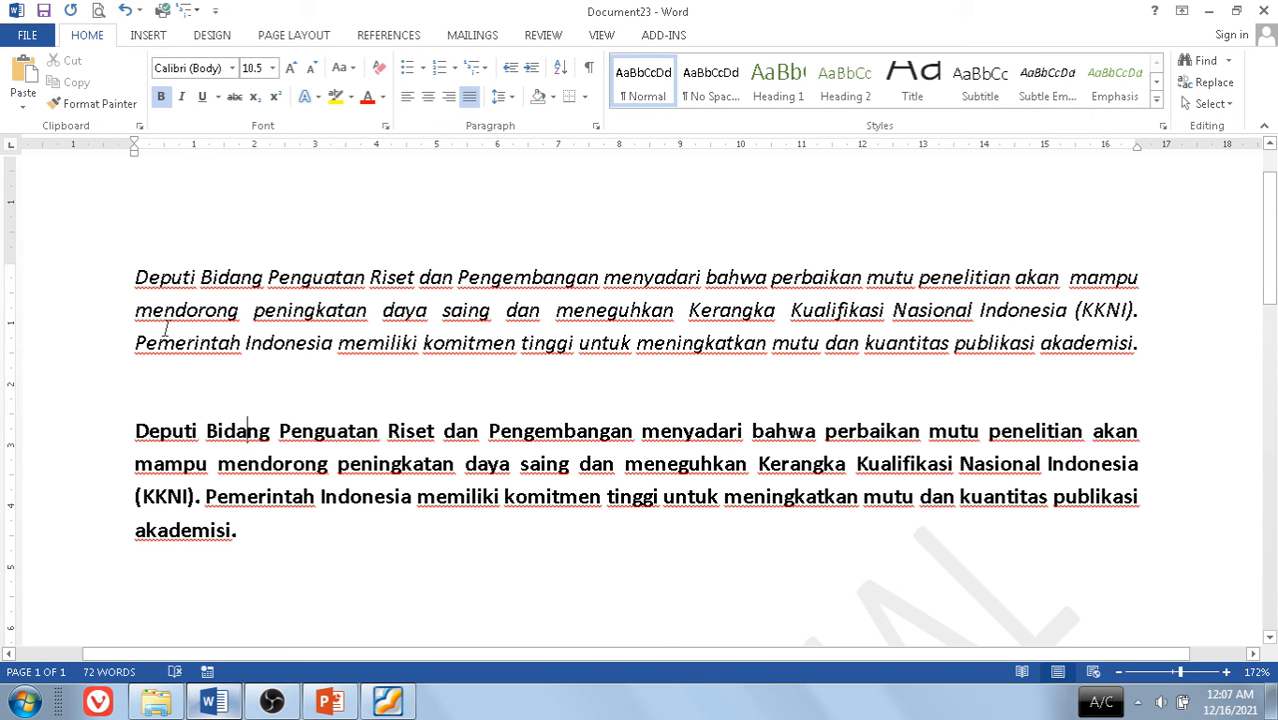
Try to copy the first paragraph's formatting to the start of the second paragraph with Format Painter, without selecting any text
click(137, 275)
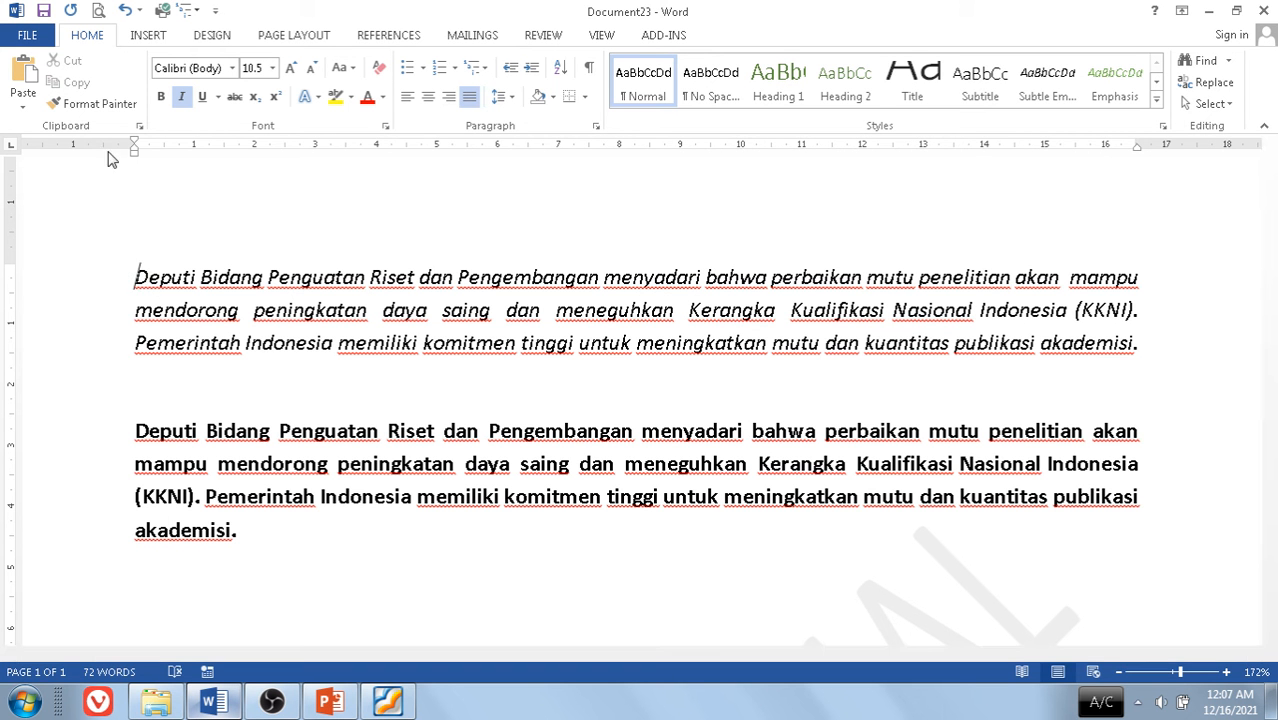
click(96, 103)
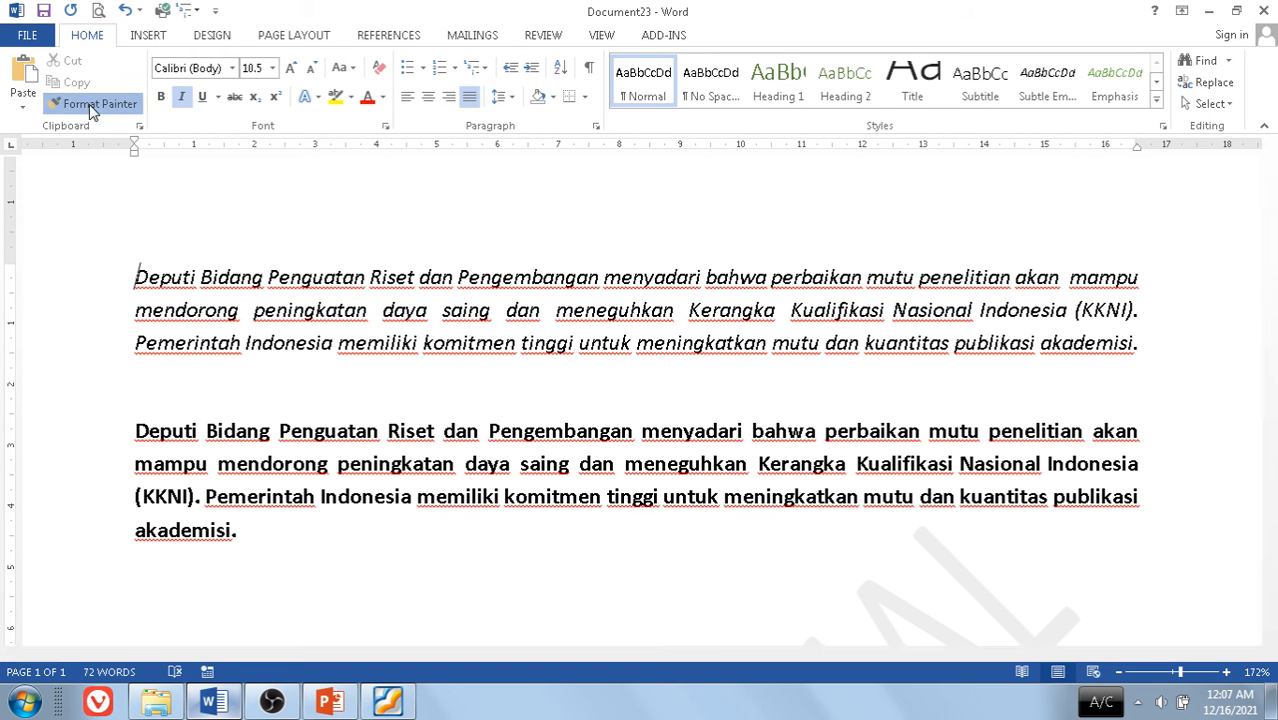
click(139, 431)
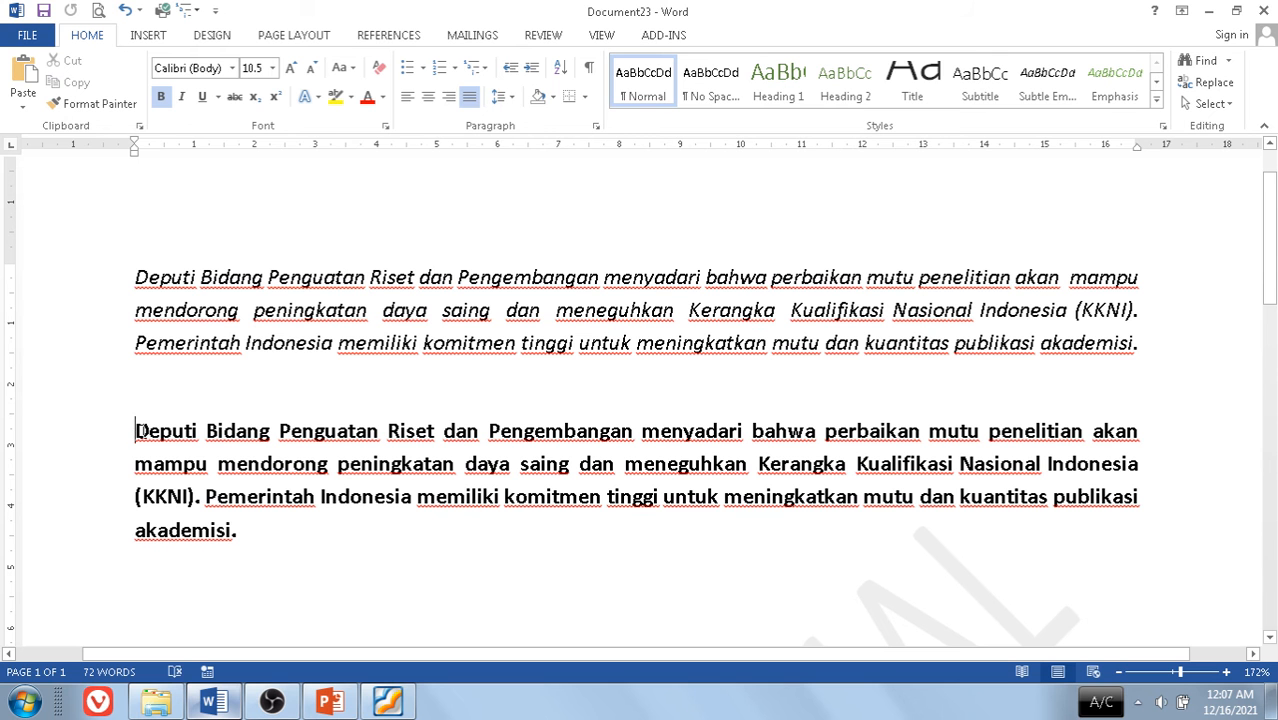
Copy the formatting of the first paragraph's word "Deputi" onto the whole second paragraph with Format Painter
double_click(138, 277)
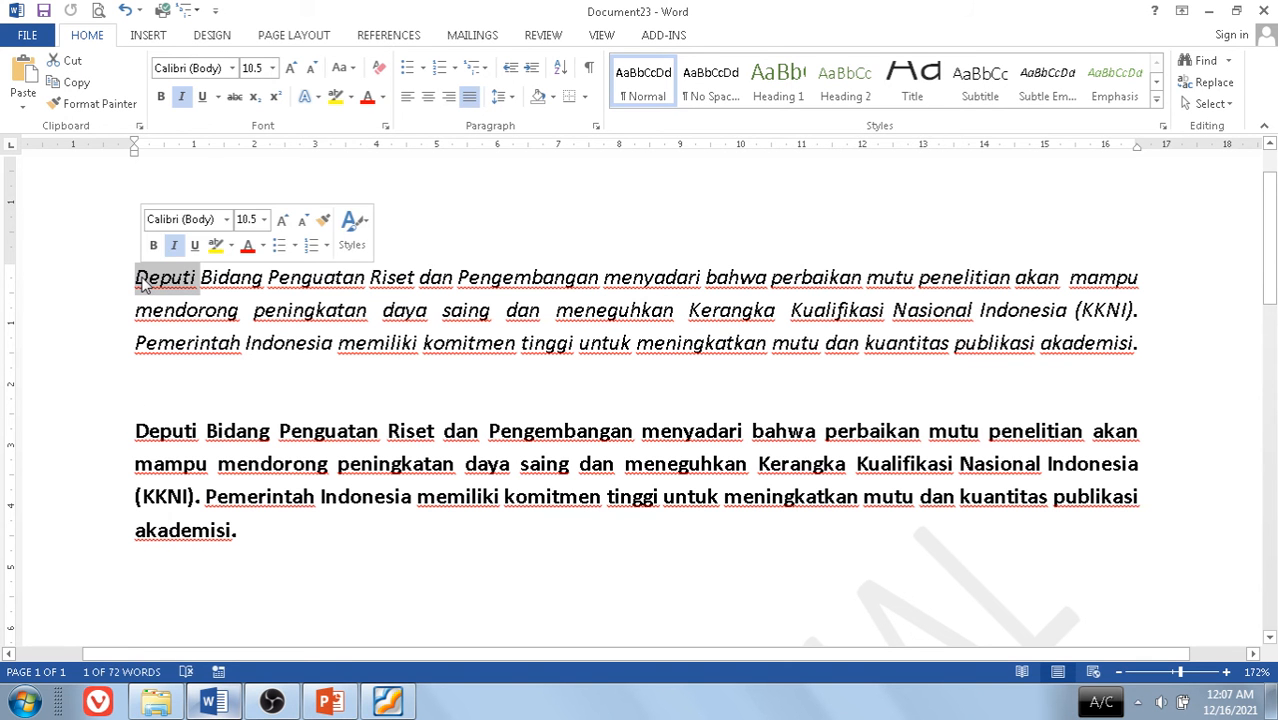
click(90, 103)
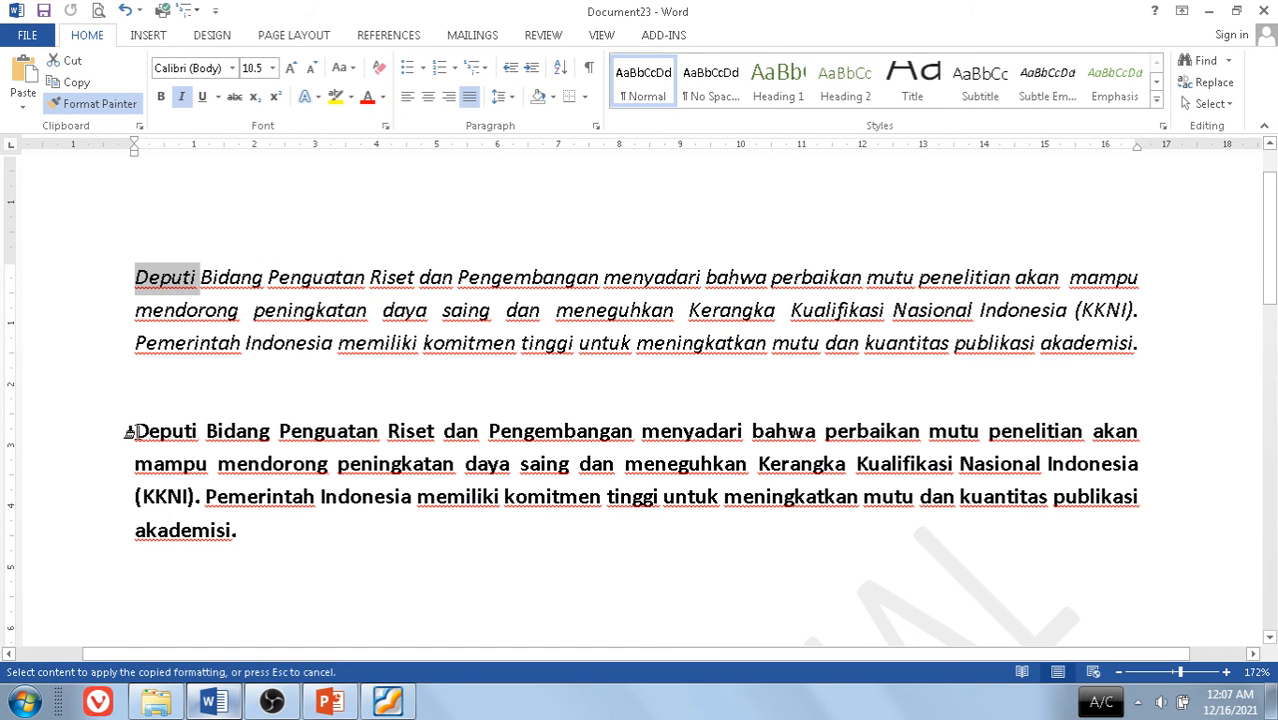
mouse_move(130, 431)
mouse_down()
mouse_move(251, 559)
mouse_move(244, 529)
mouse_up()
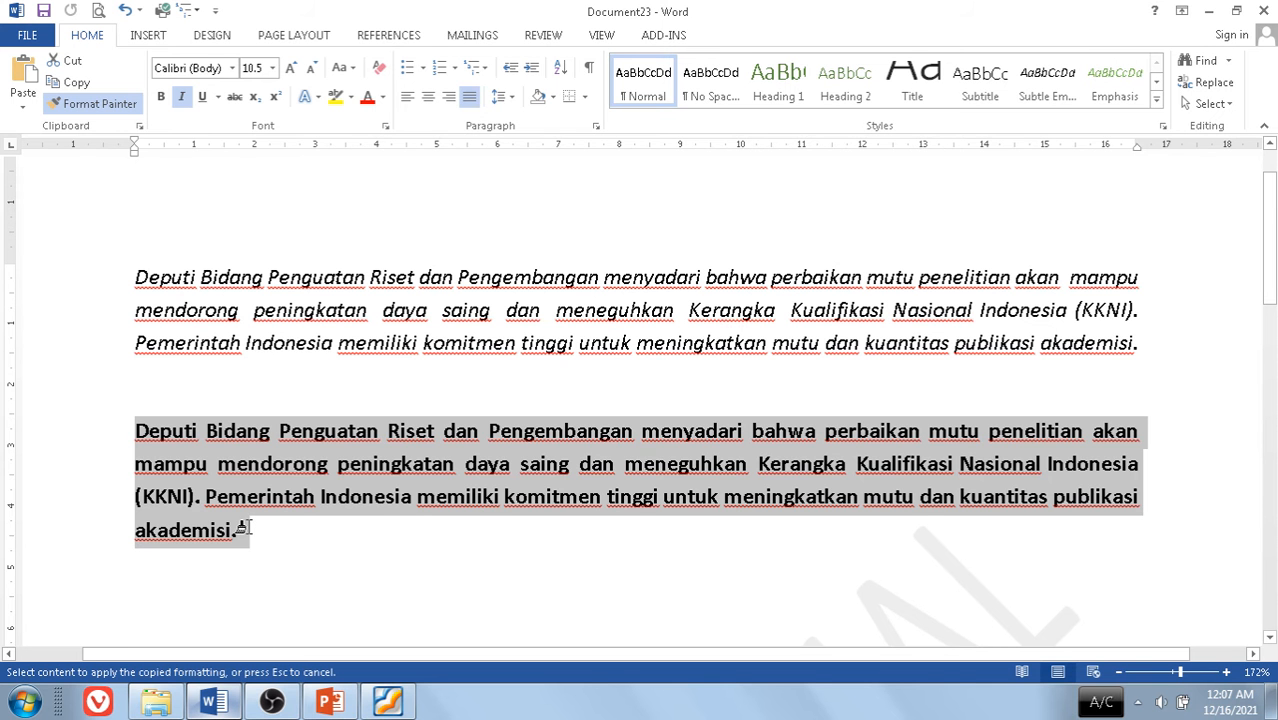
drag(244, 529, 249, 527)
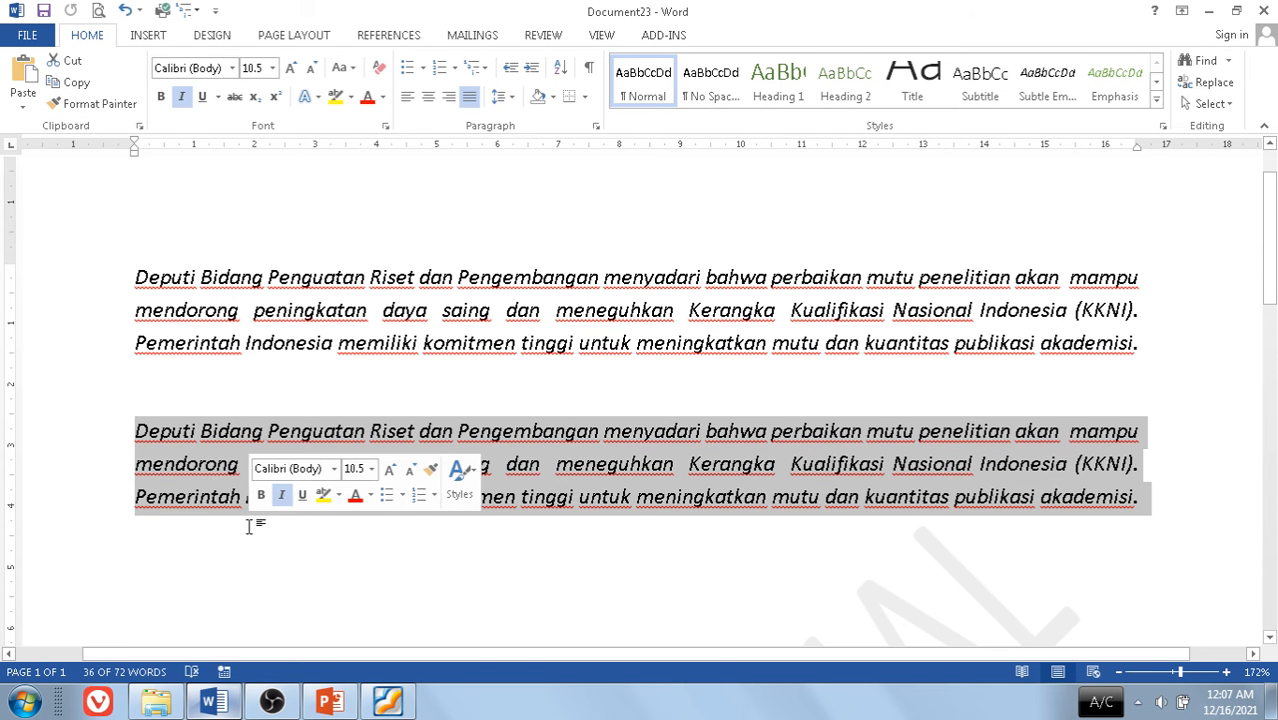
click(197, 520)
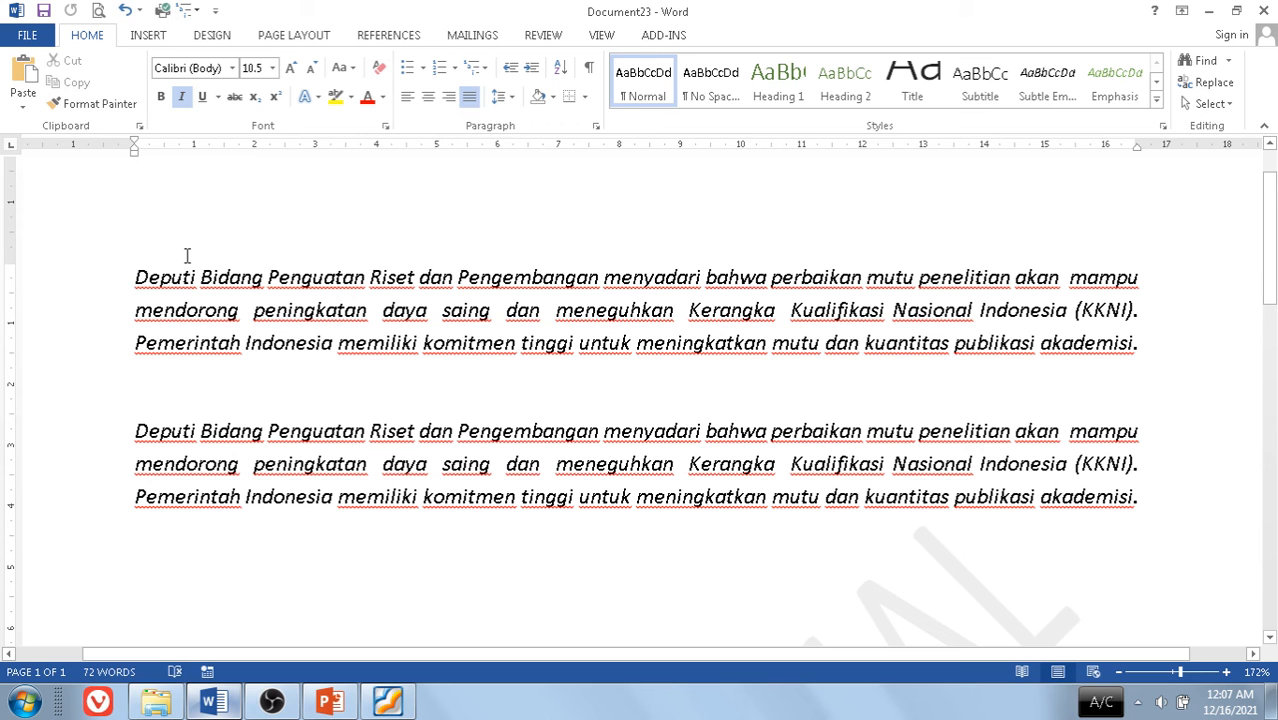
Insert a line above the first paragraph and make it a numbered heading reading "AWAL"
key(Down)
key(Up)
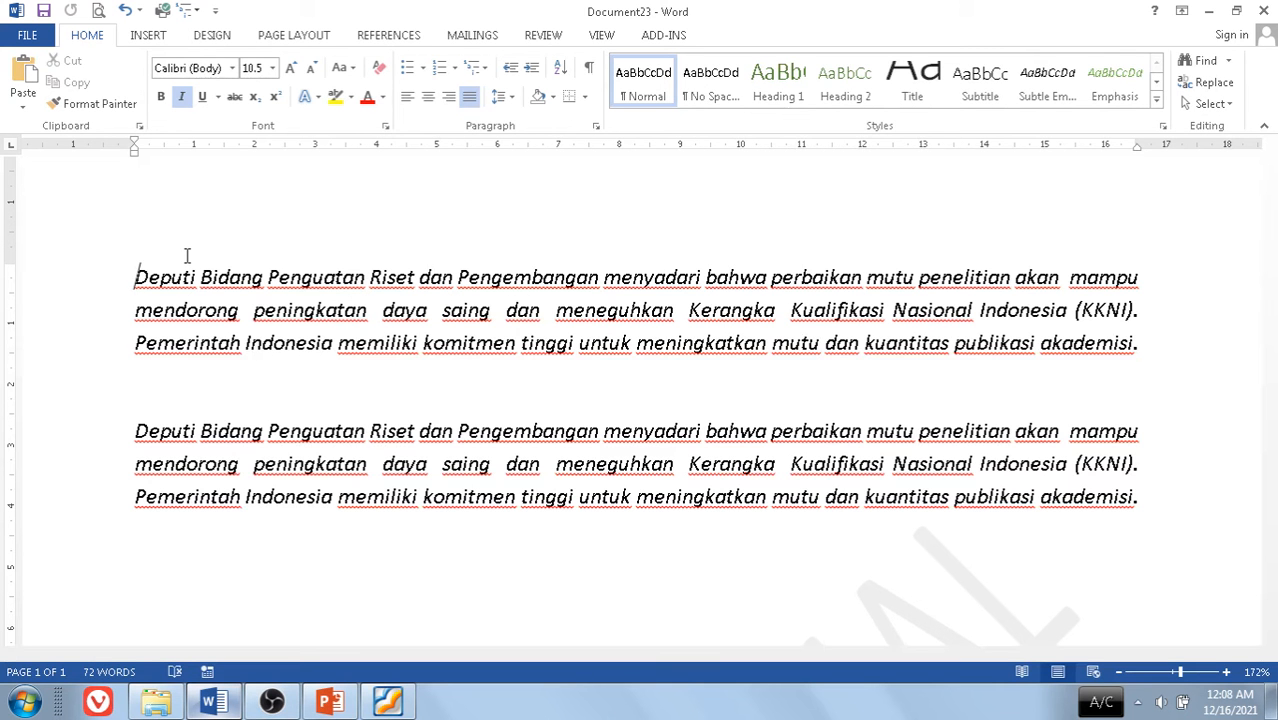
key(Return)
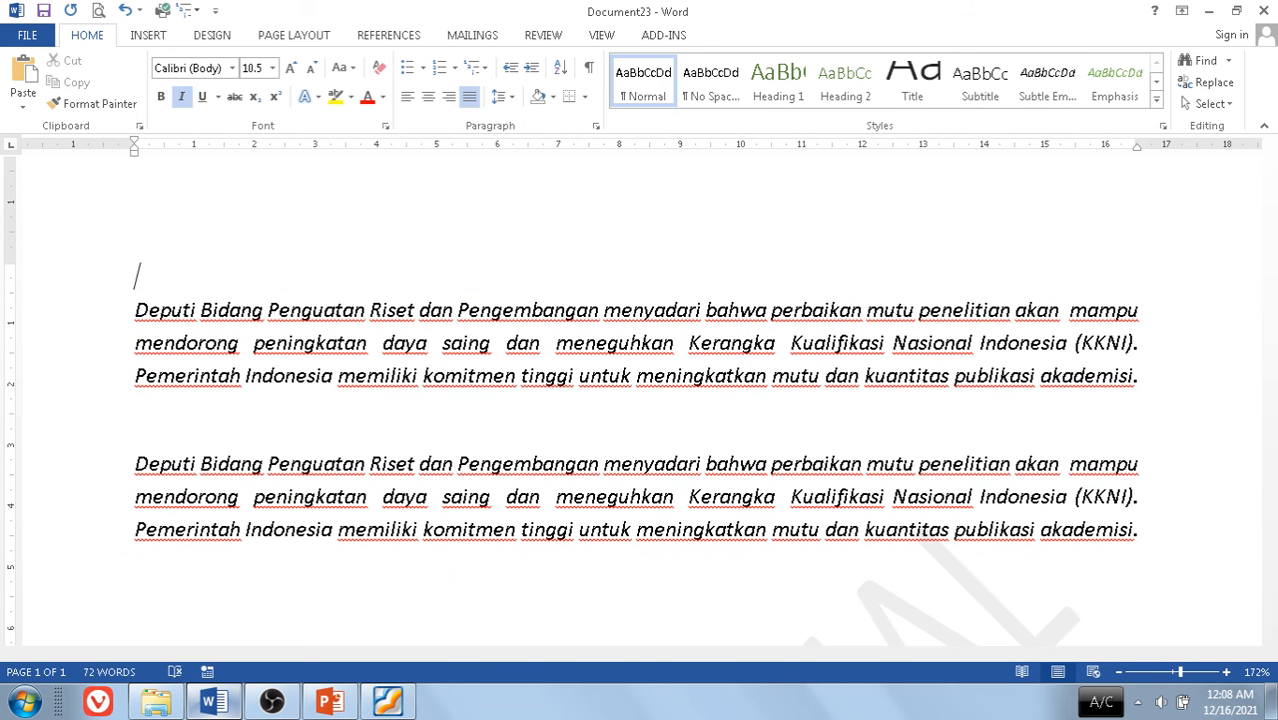
click(439, 70)
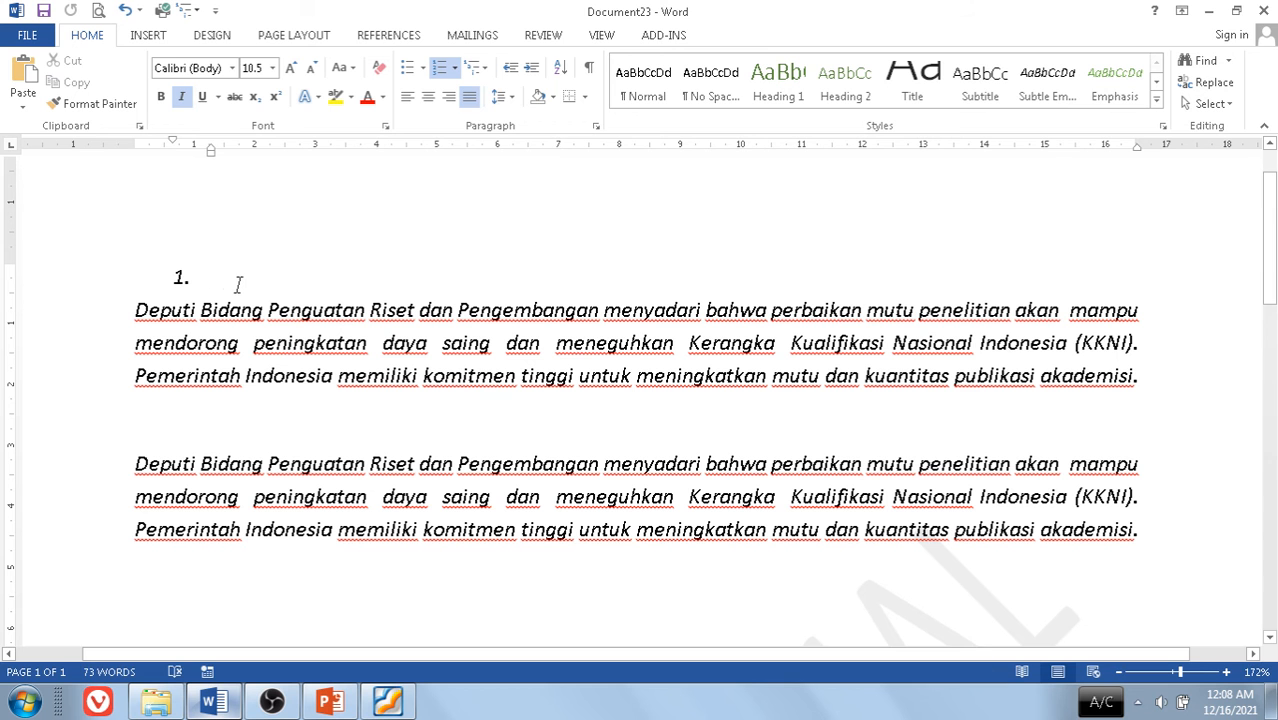
text(A)
key(BackSpace)
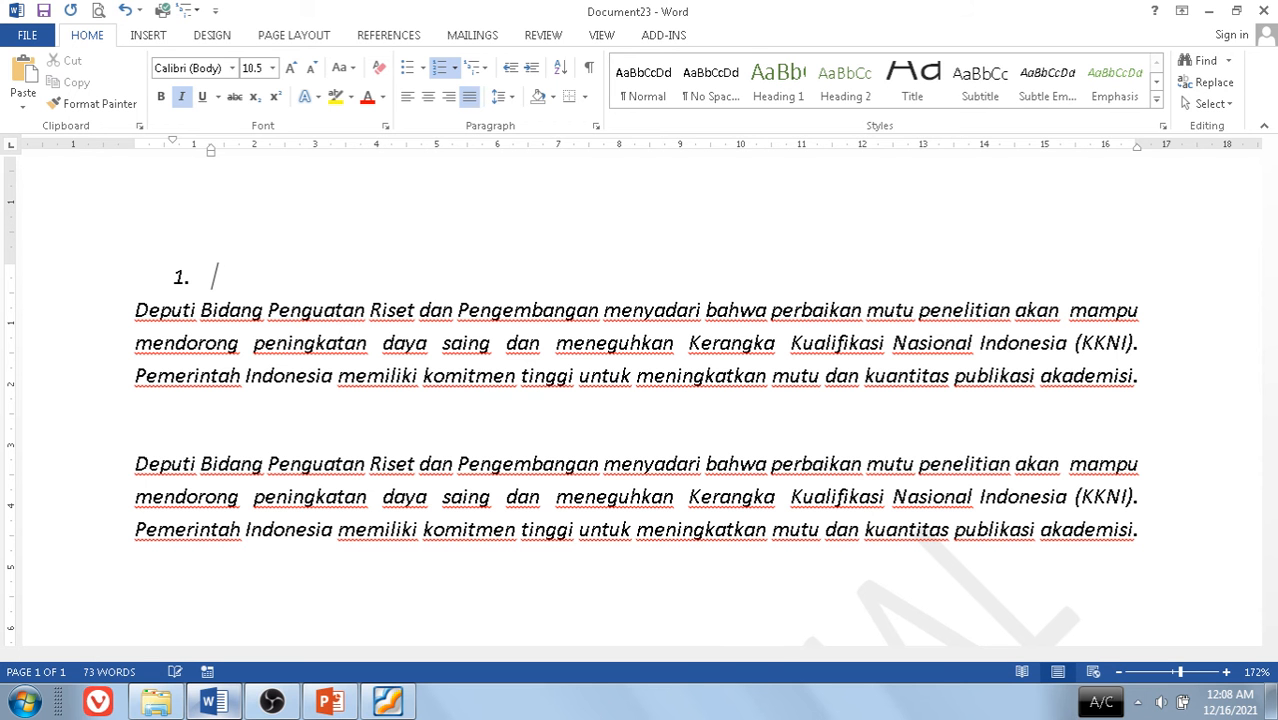
text(AWAL)
Add a line reading "AKHIR" between the two paragraphs, just above the second one
click(162, 436)
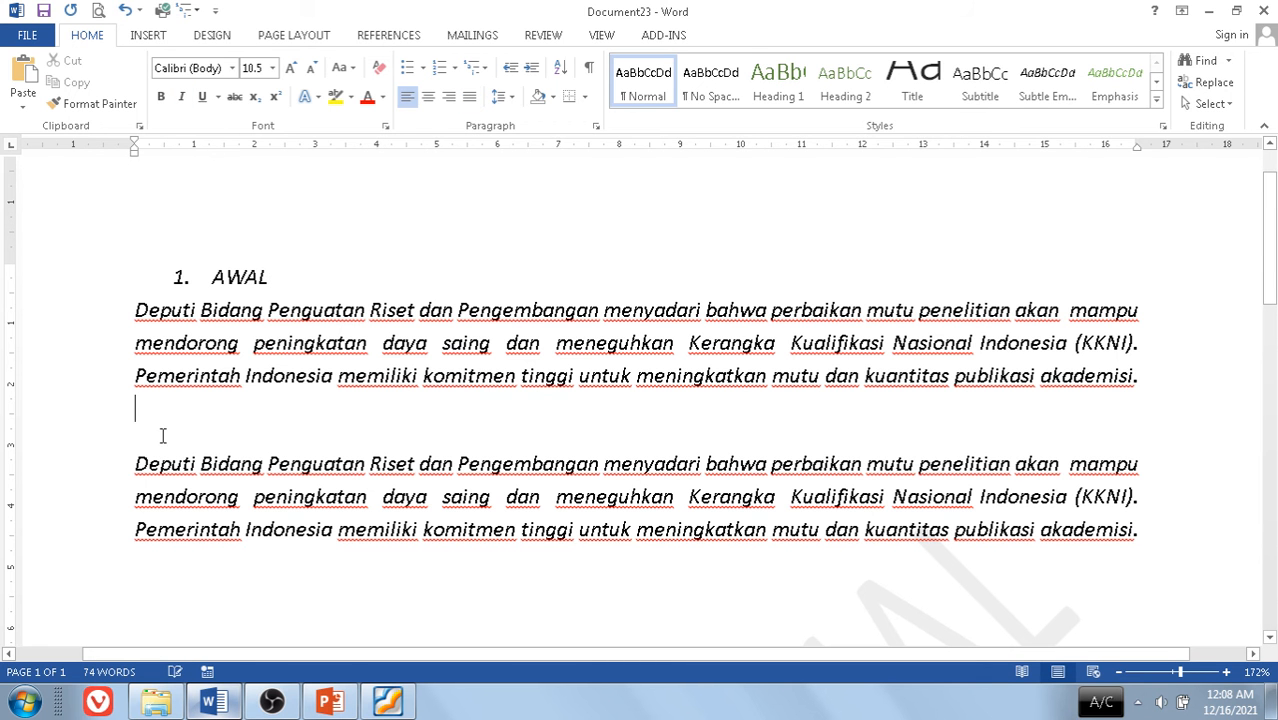
key(Return)
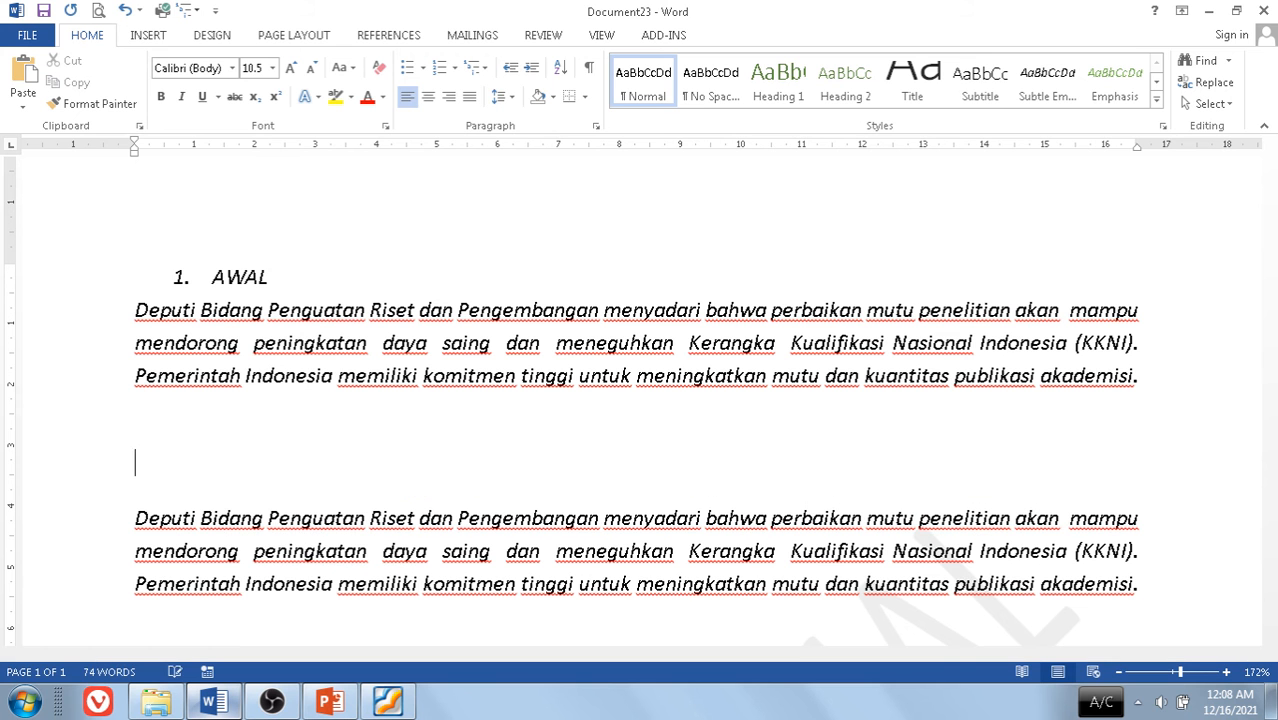
text(AKHIR)
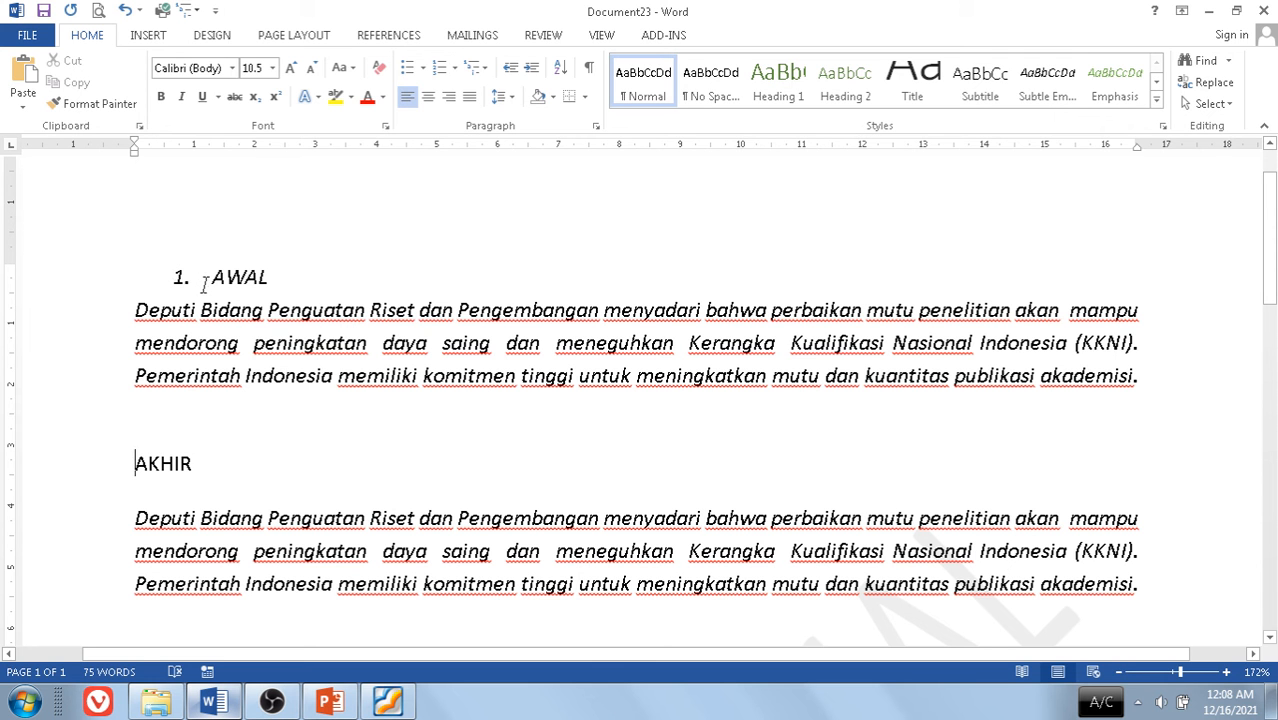
Apply the numbering format of the "AWAL" heading to the "AKHIR" line with Format Painter
click(180, 280)
click(88, 104)
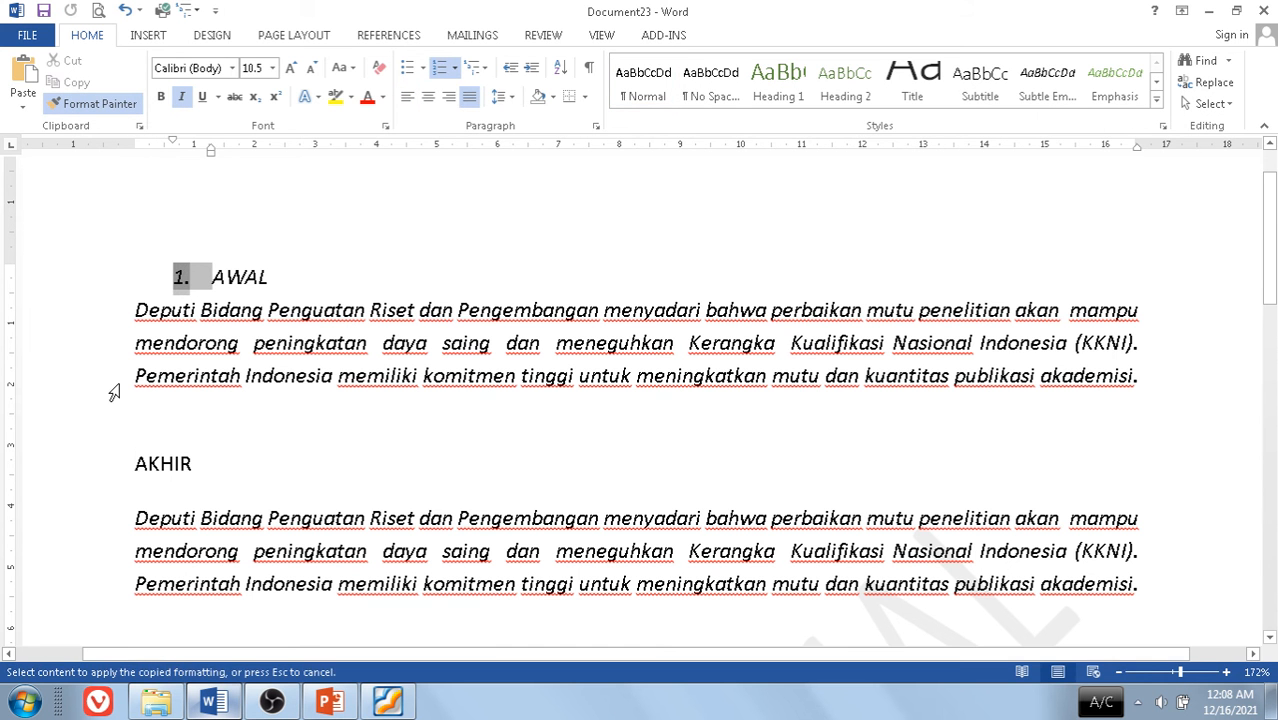
click(125, 464)
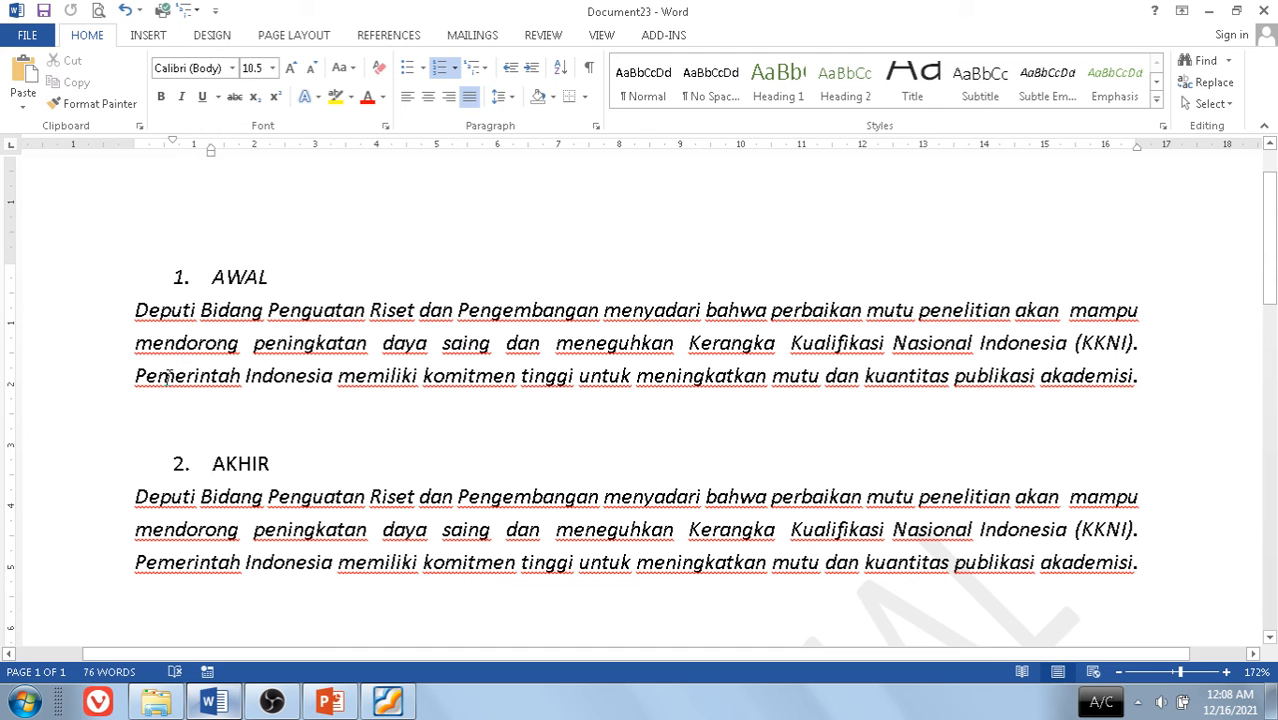
Examine the available fonts and font sizes for the empty line below the first paragraph
click(296, 436)
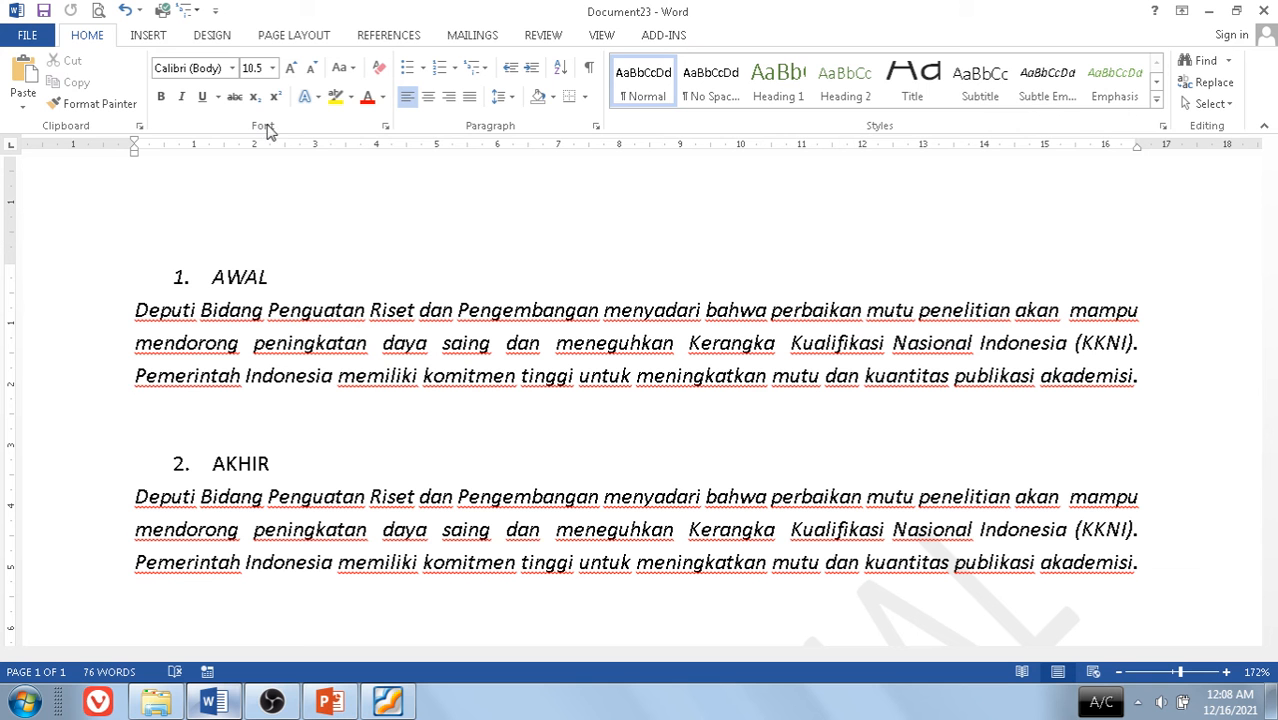
click(232, 68)
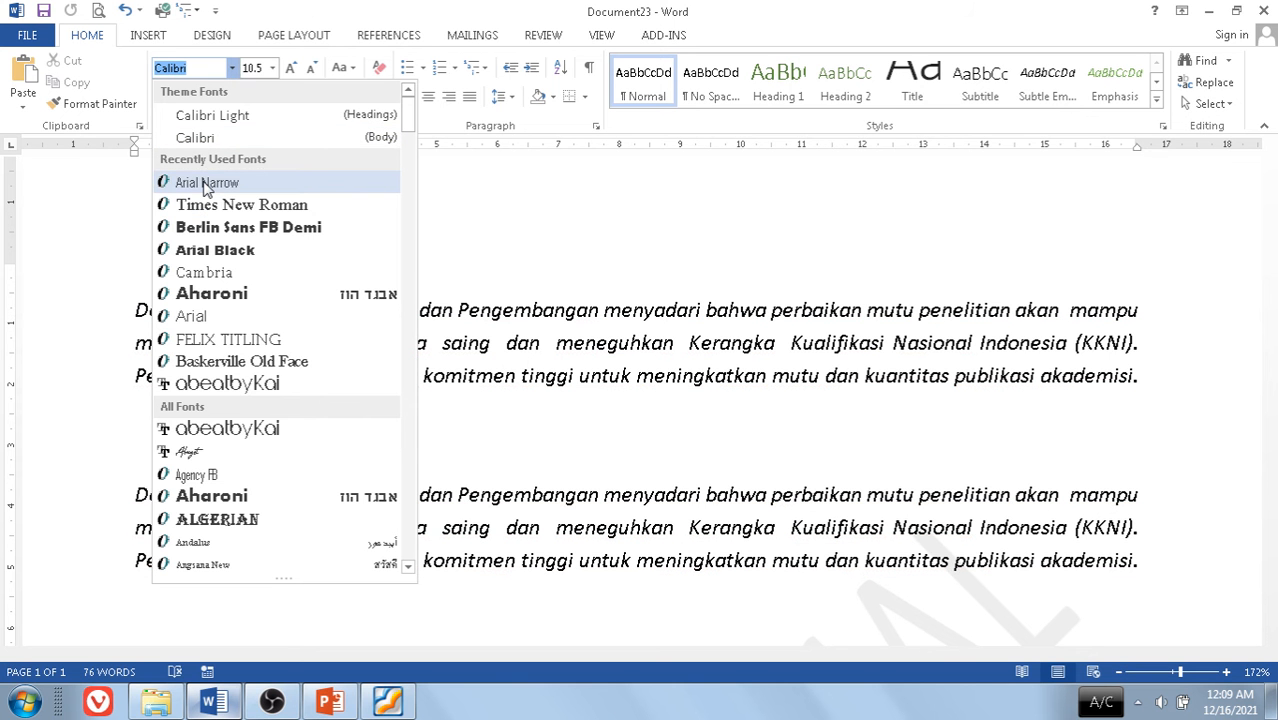
click(272, 68)
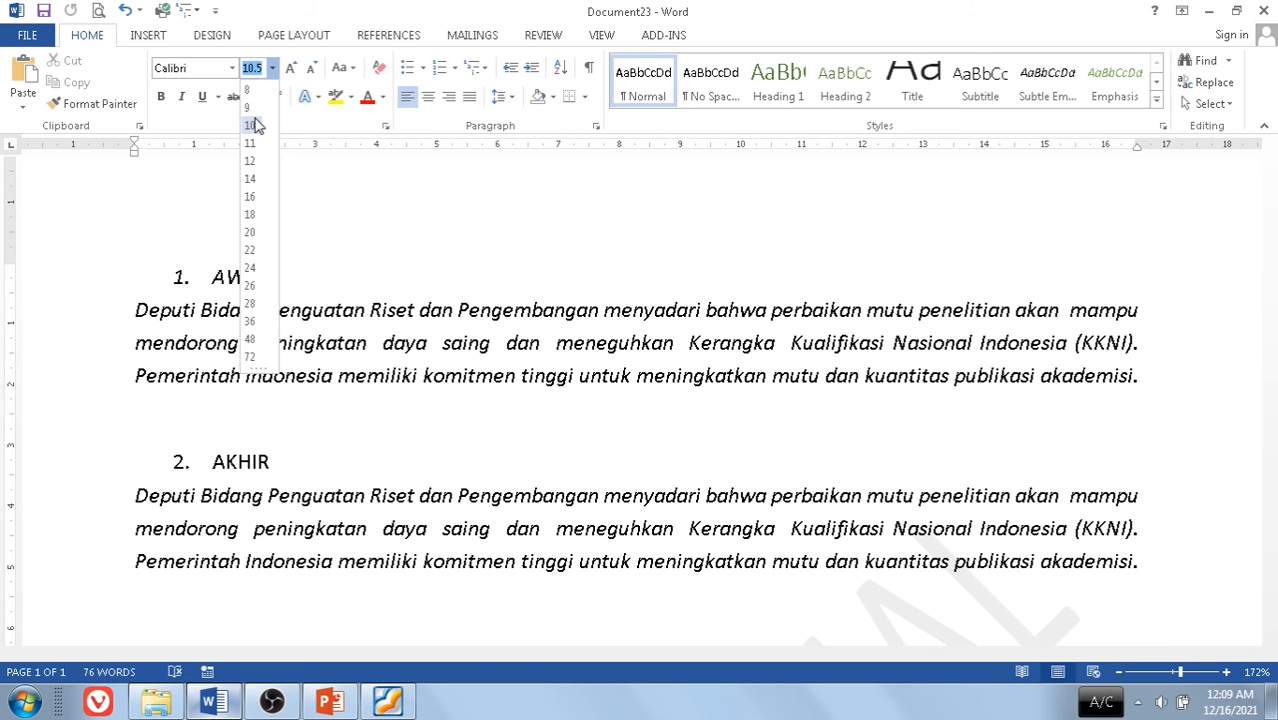
click(315, 188)
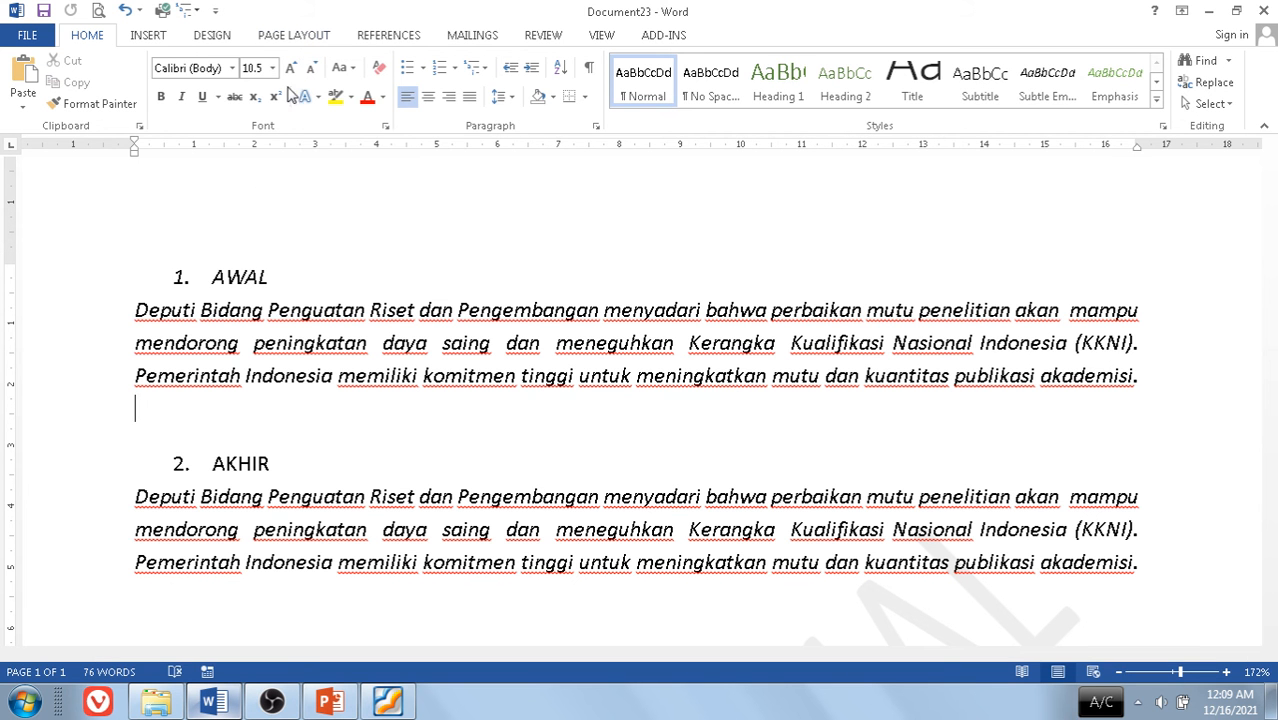
Increase the empty line's font size to 12 with Grow Font and review the preset font sizes
click(290, 68)
click(290, 68)
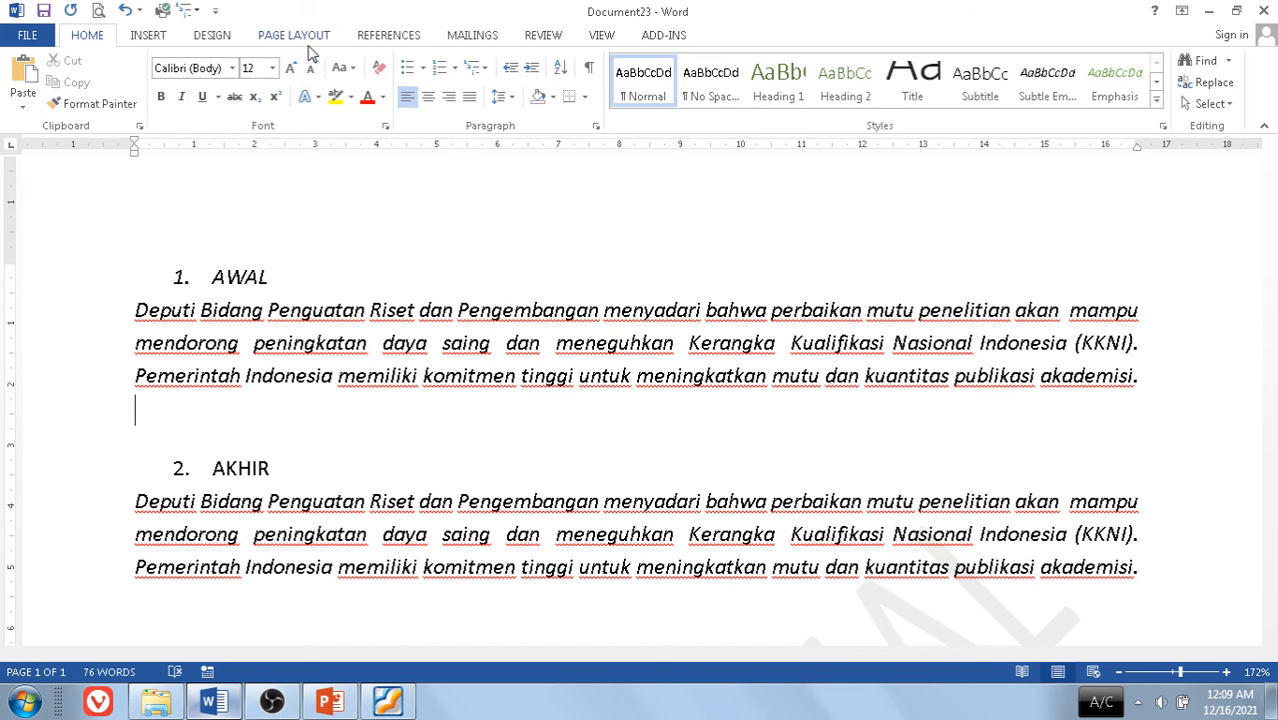
click(272, 68)
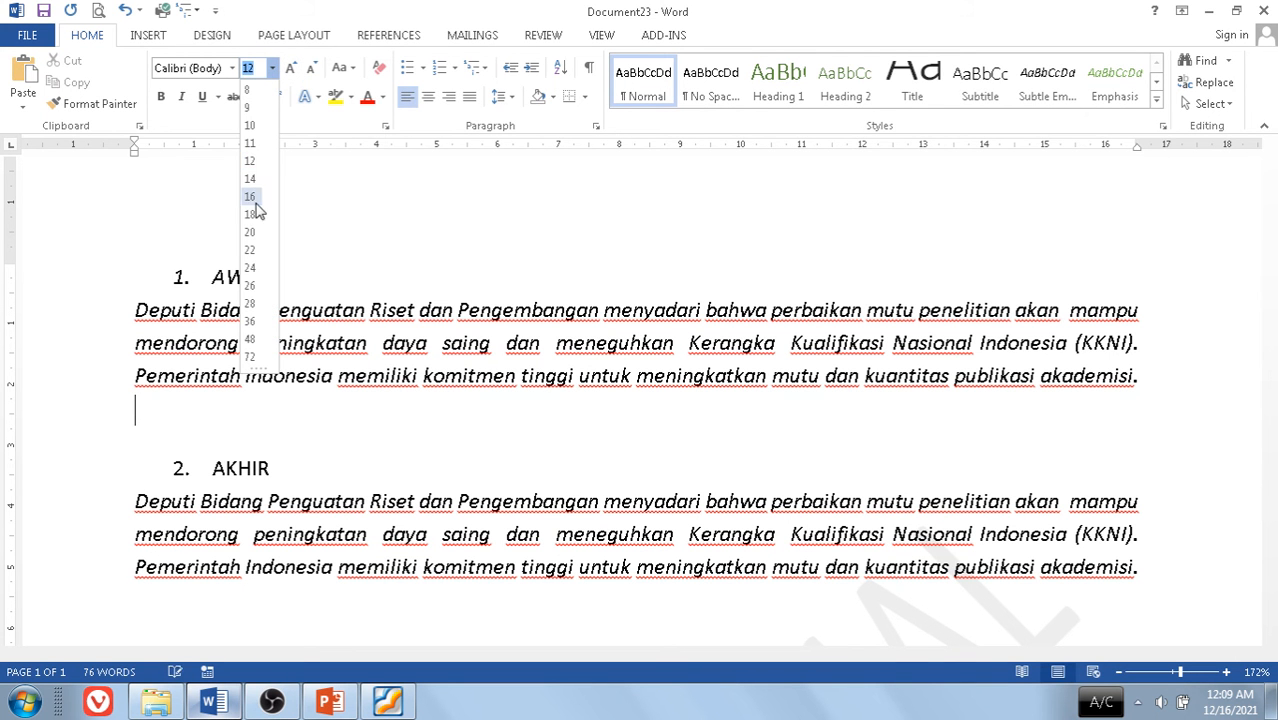
click(274, 70)
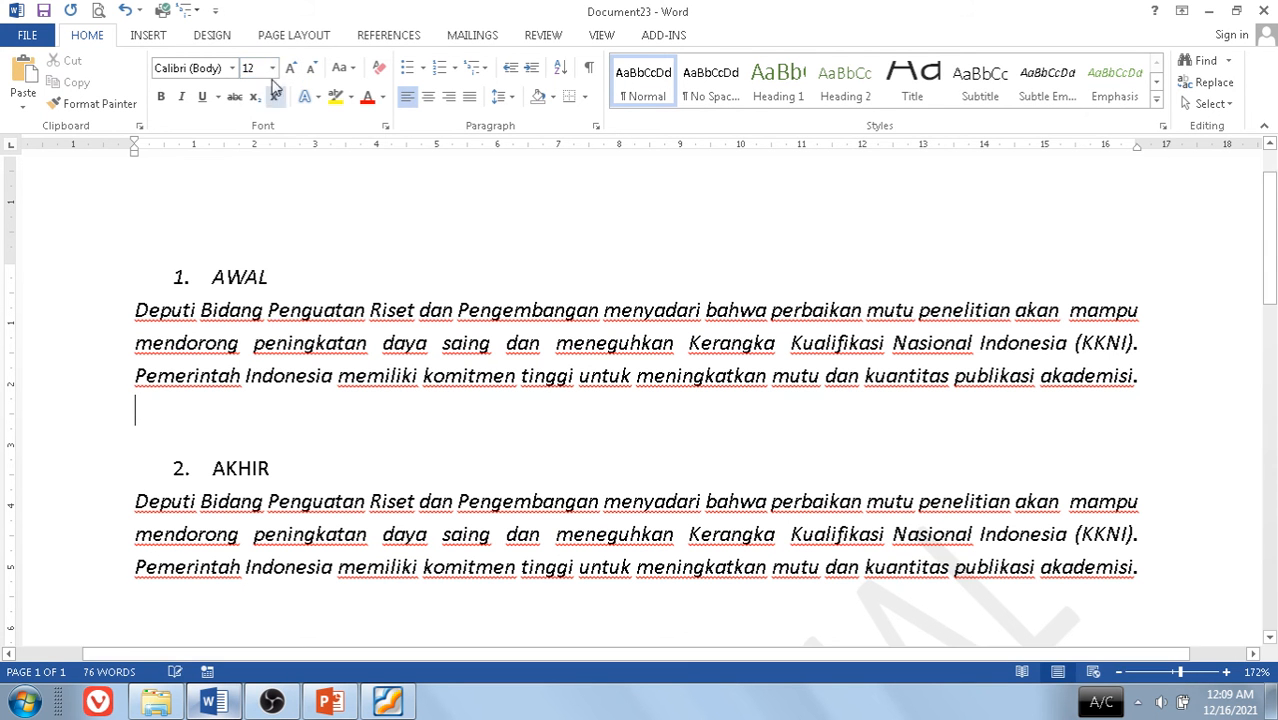
click(275, 72)
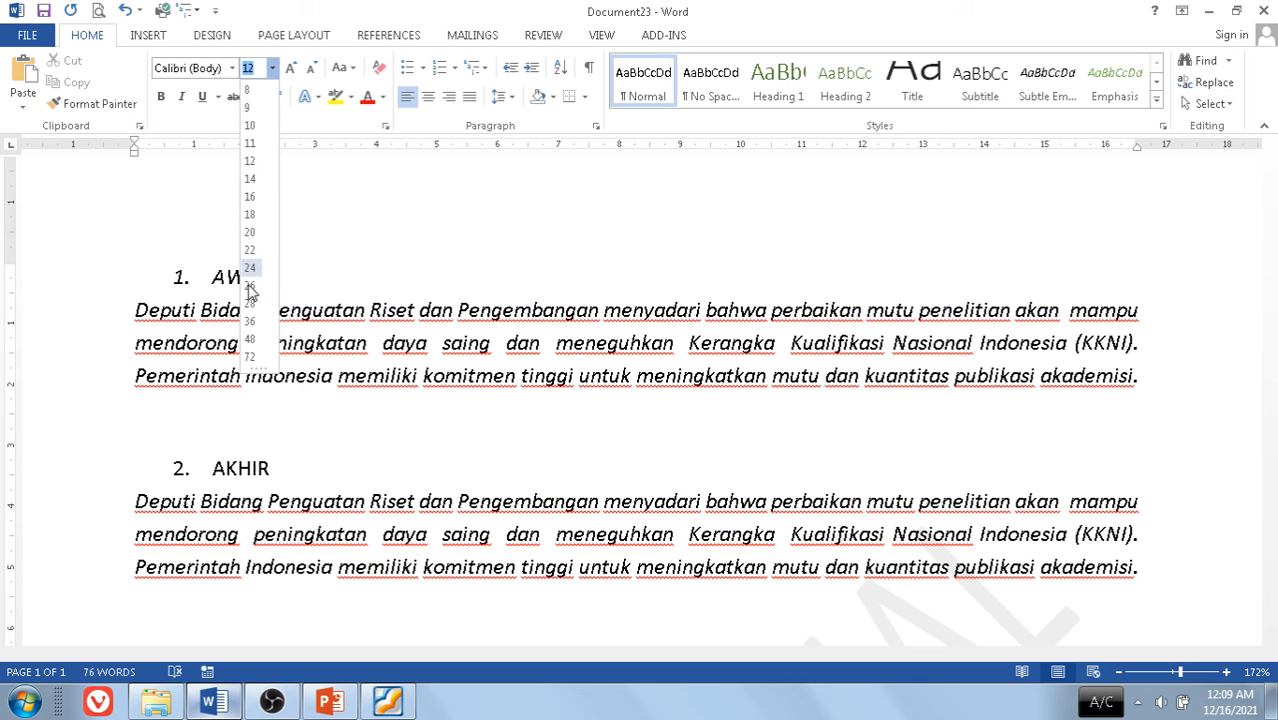
Increase the empty line's font size to 16 with Grow Font and reduce it to 12 with Shrink Font
click(291, 69)
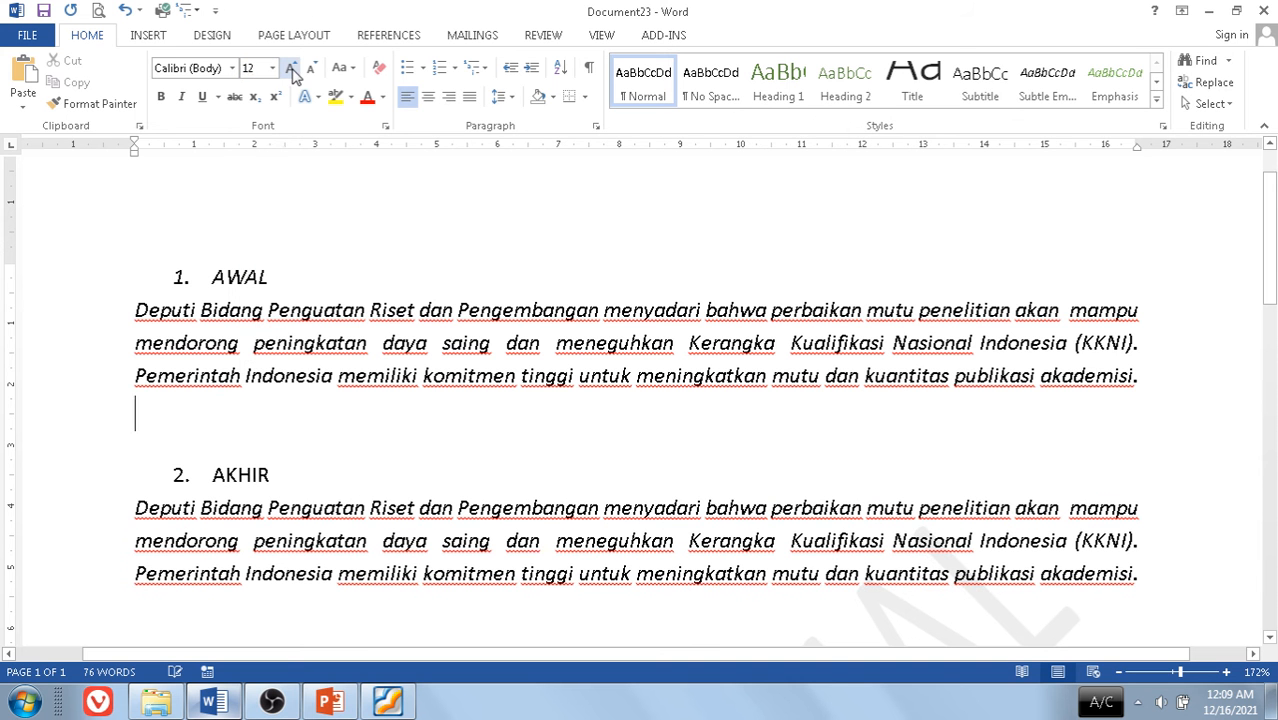
click(291, 69)
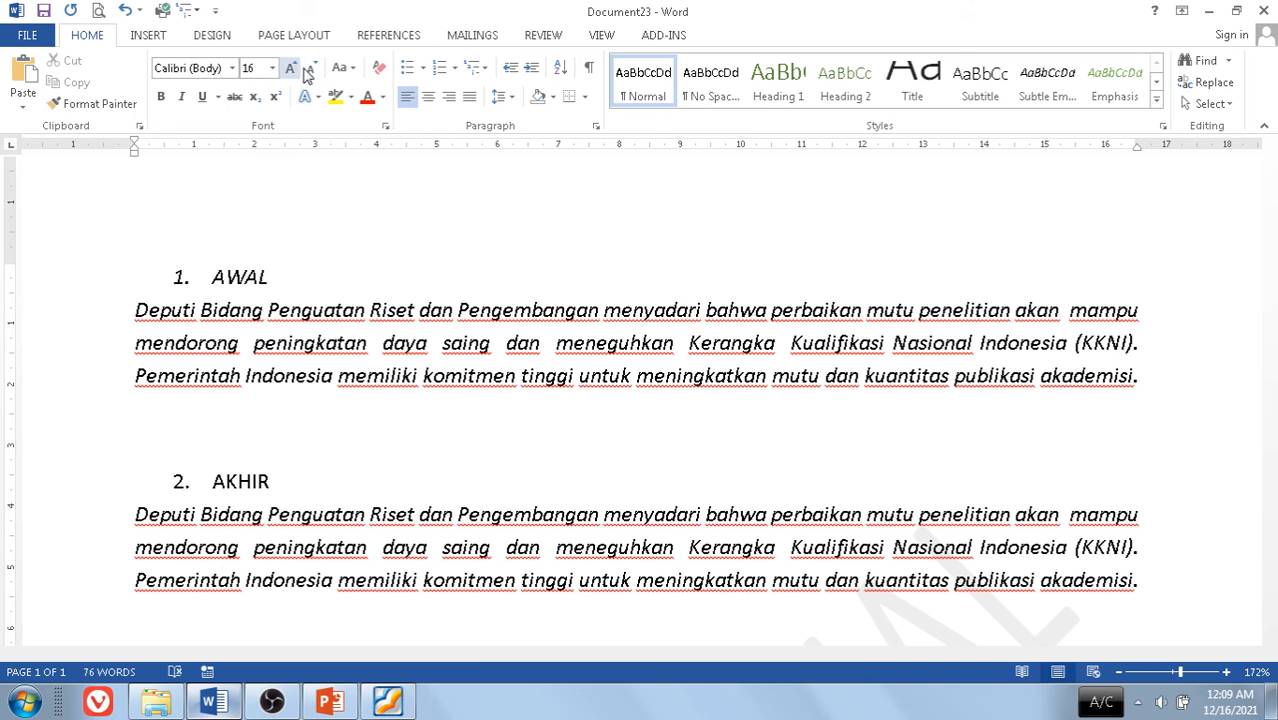
click(312, 72)
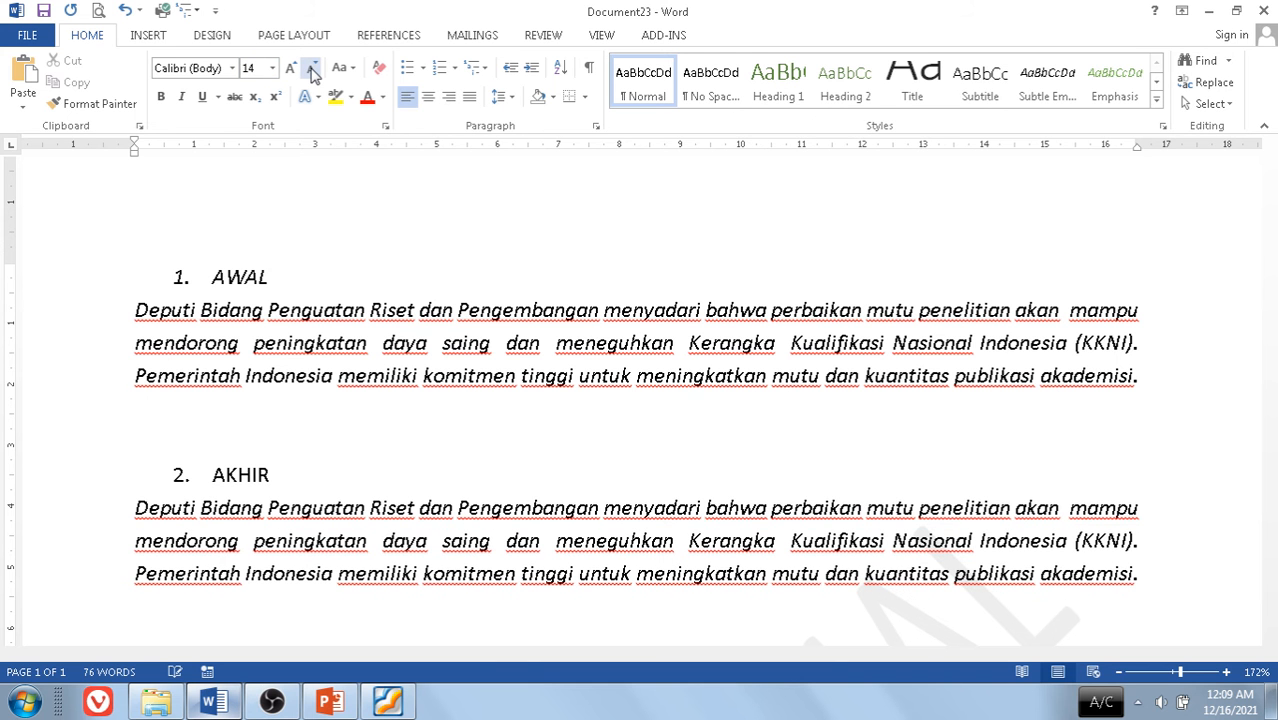
click(312, 72)
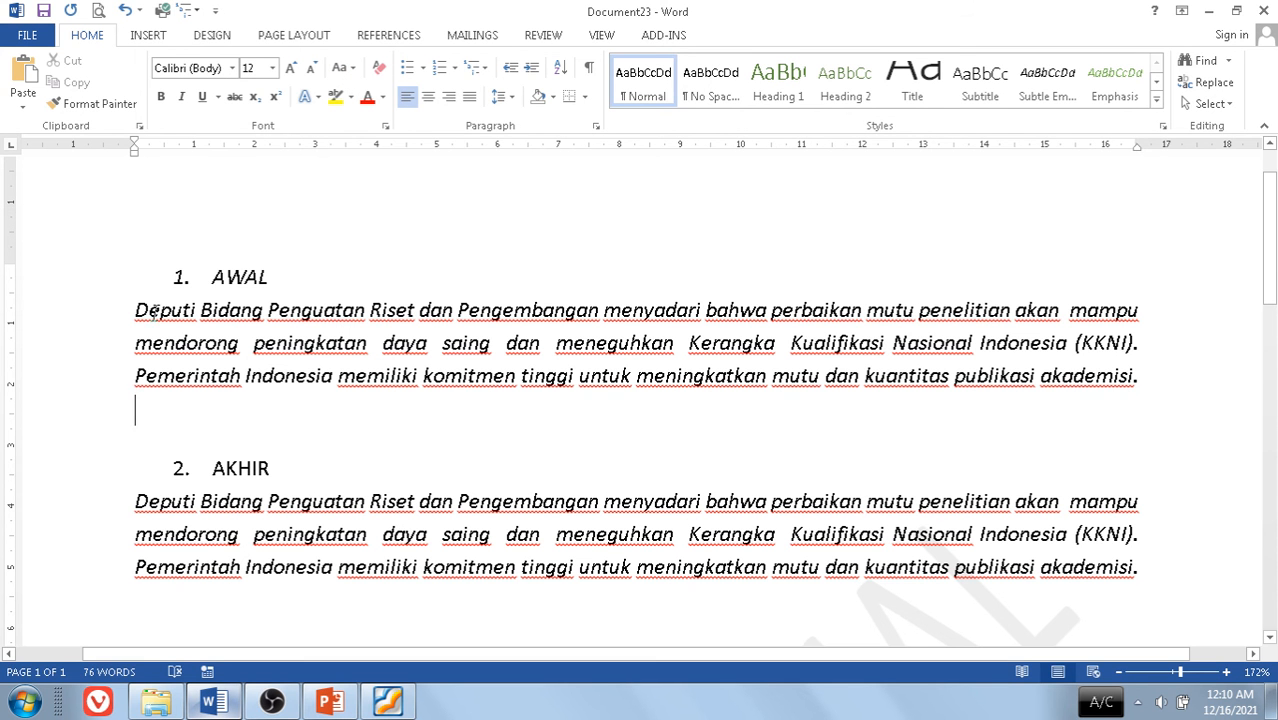
Select the full paragraph under the "AWAL" heading and try to convert it to Sentence case
double_click(229, 277)
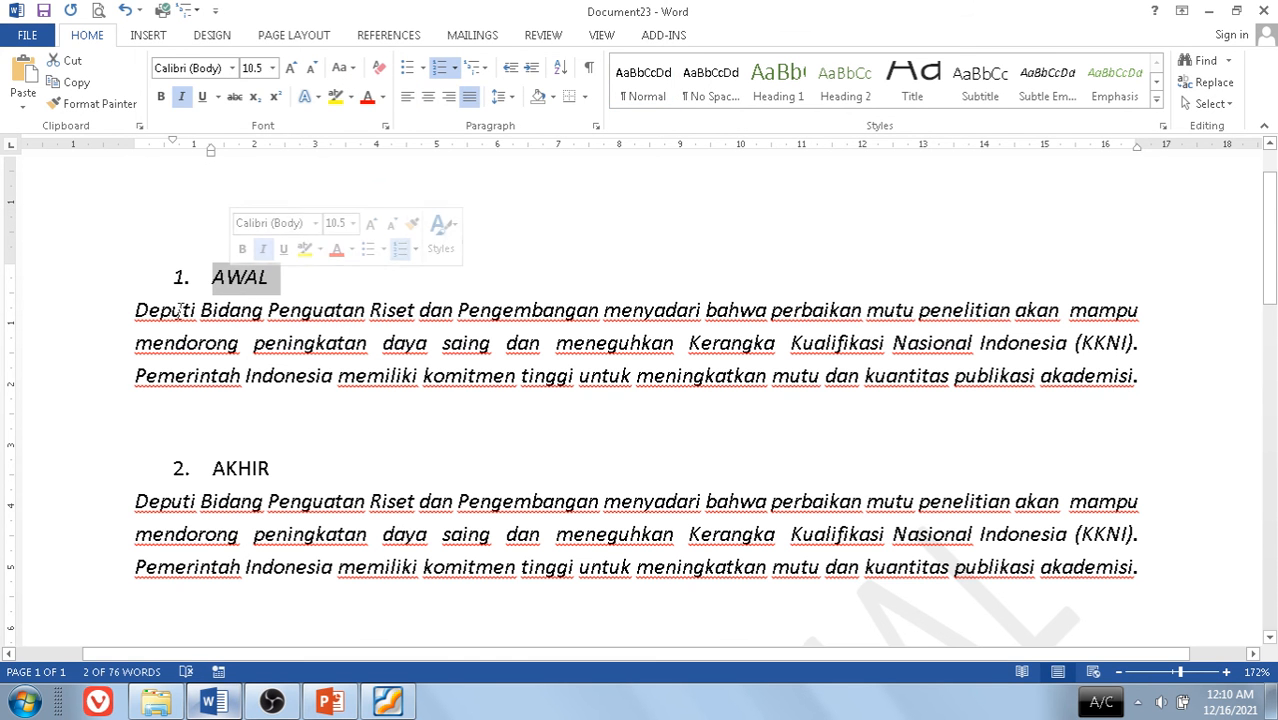
click(136, 310)
drag(136, 310, 1141, 378)
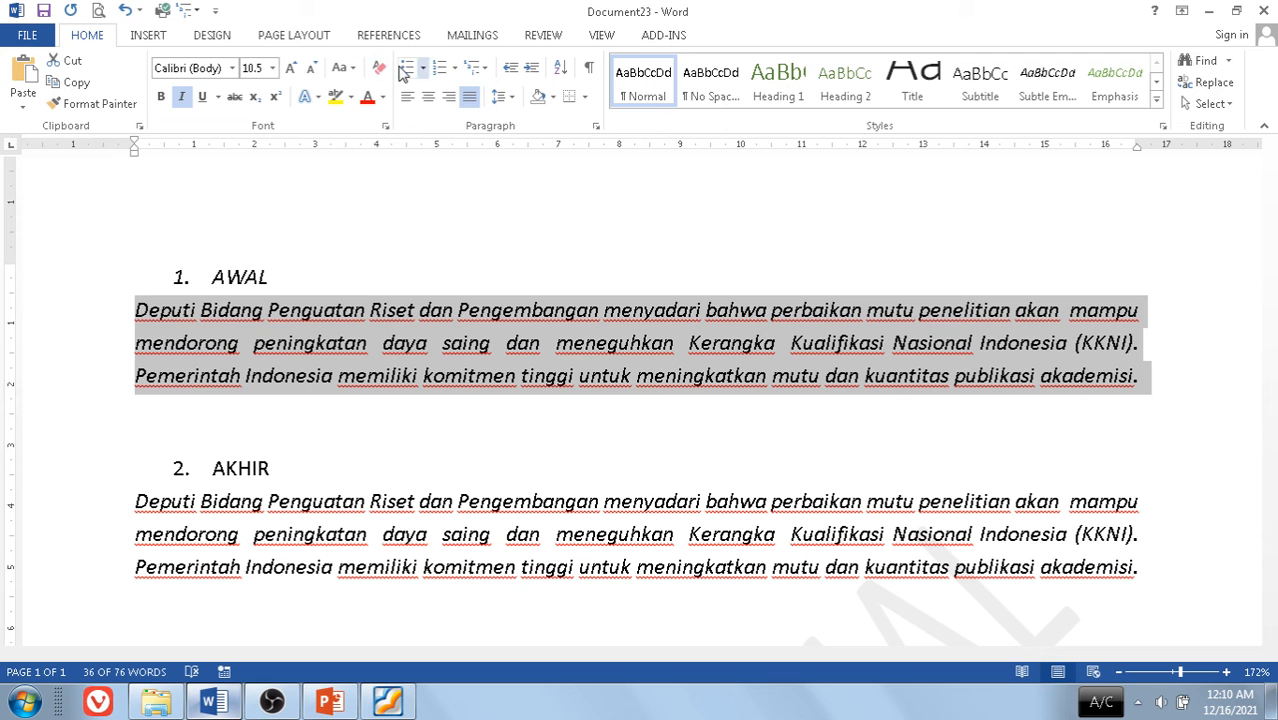
click(349, 70)
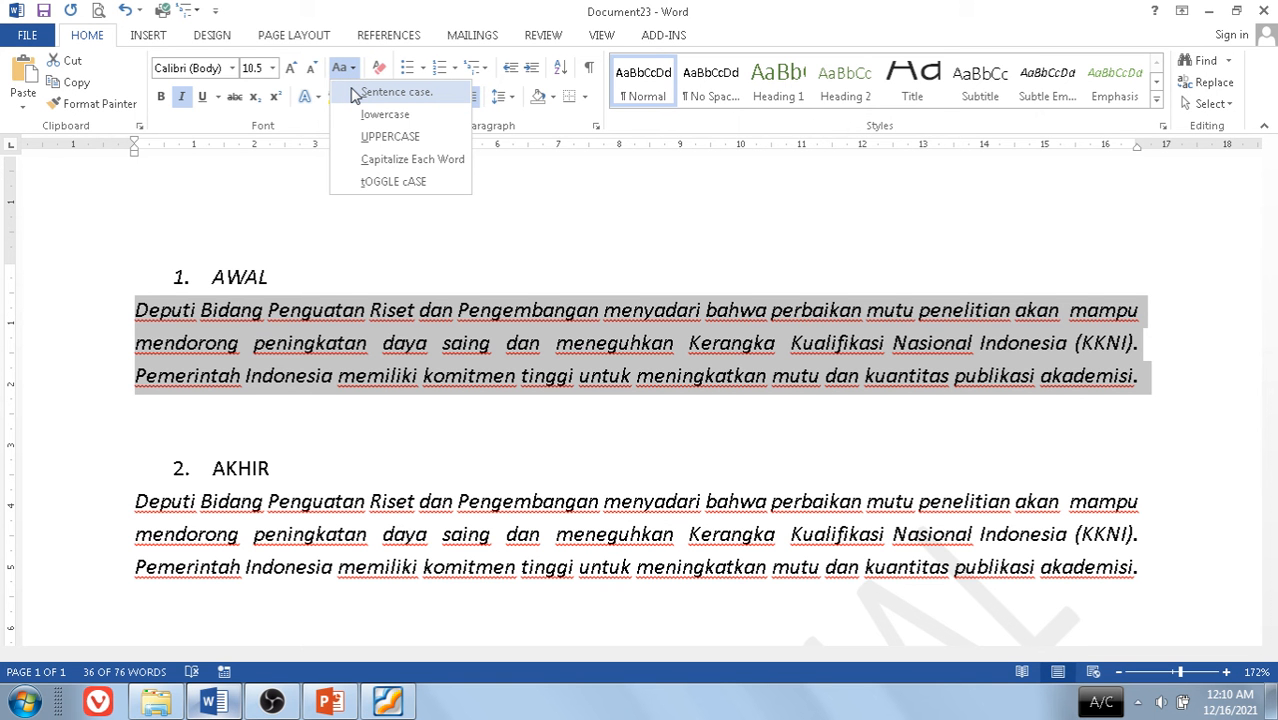
click(363, 92)
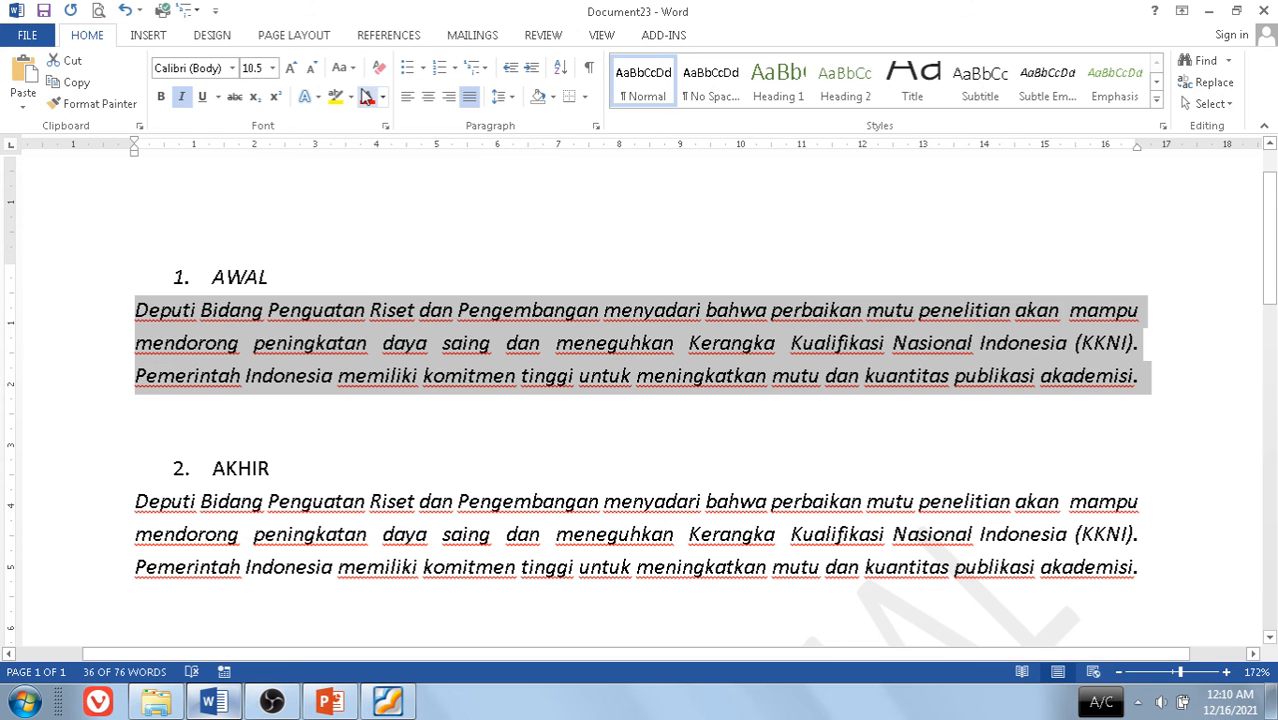
click(345, 67)
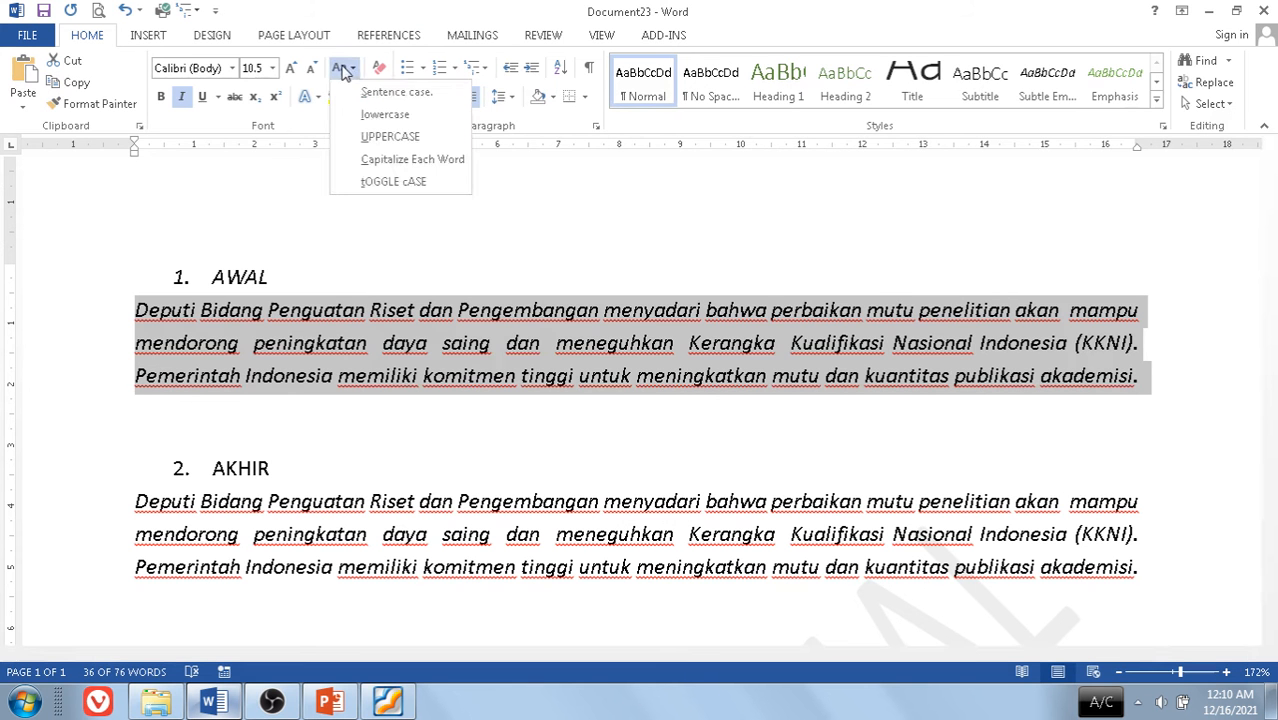
click(368, 93)
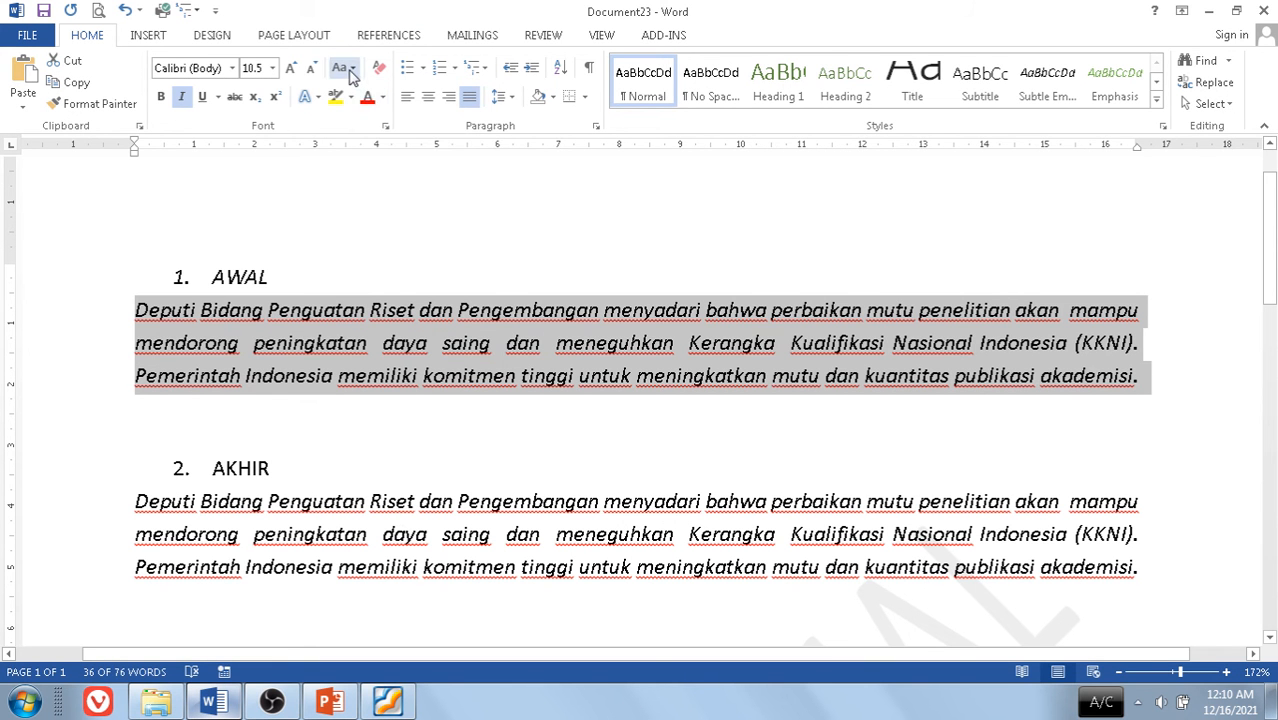
click(349, 70)
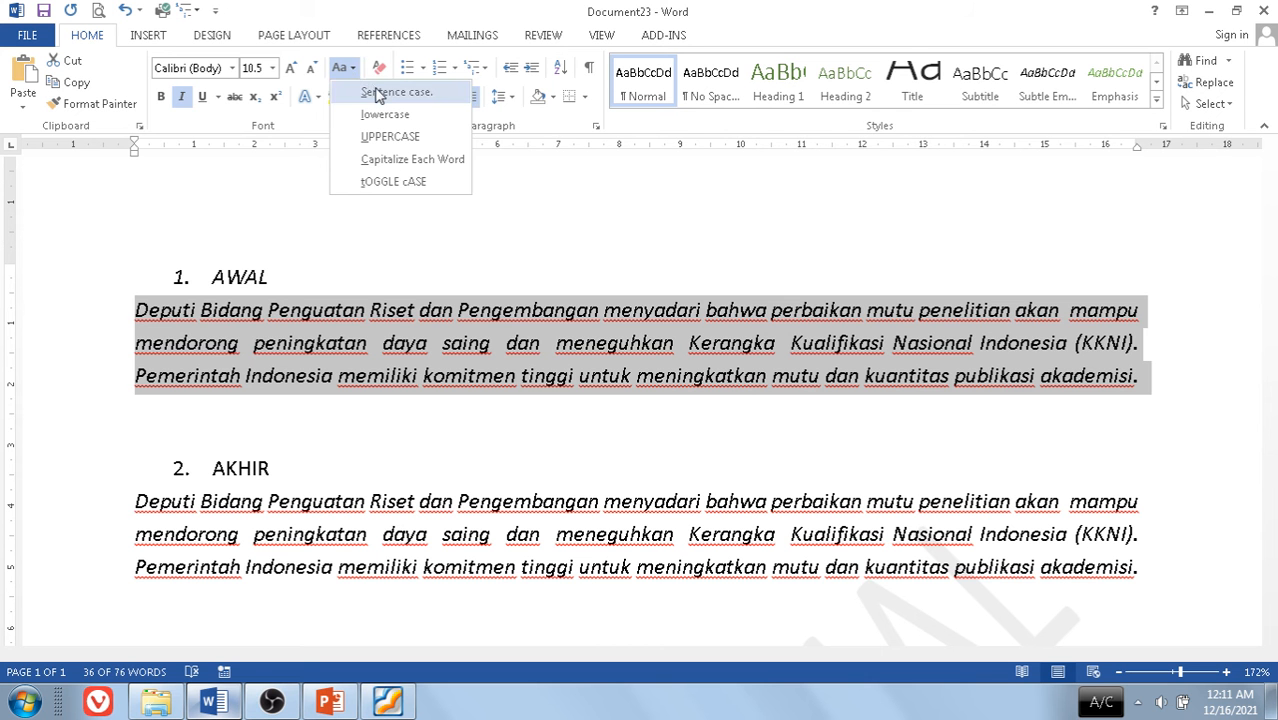
click(378, 93)
Reselect the whole paragraph under "AWAL" and retry the Sentence case conversion
click(242, 310)
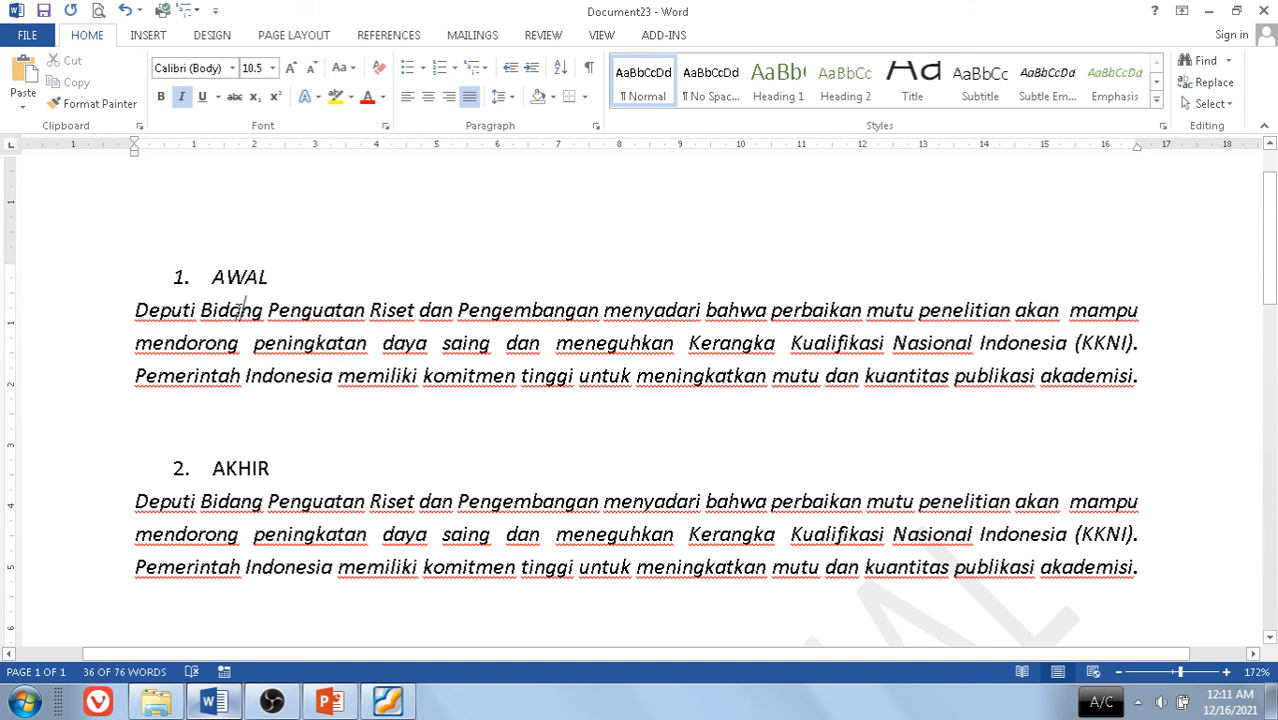
double_click(242, 310)
drag(136, 310, 1140, 380)
triple_click(175, 312)
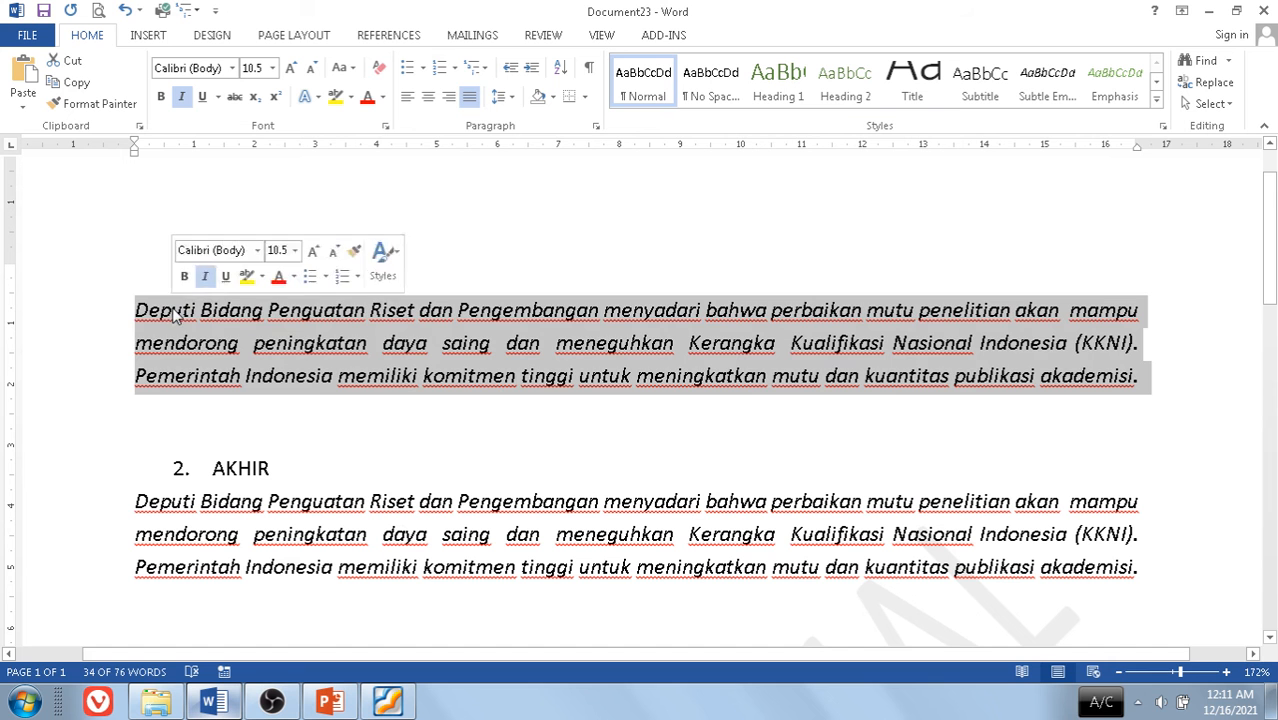
click(351, 68)
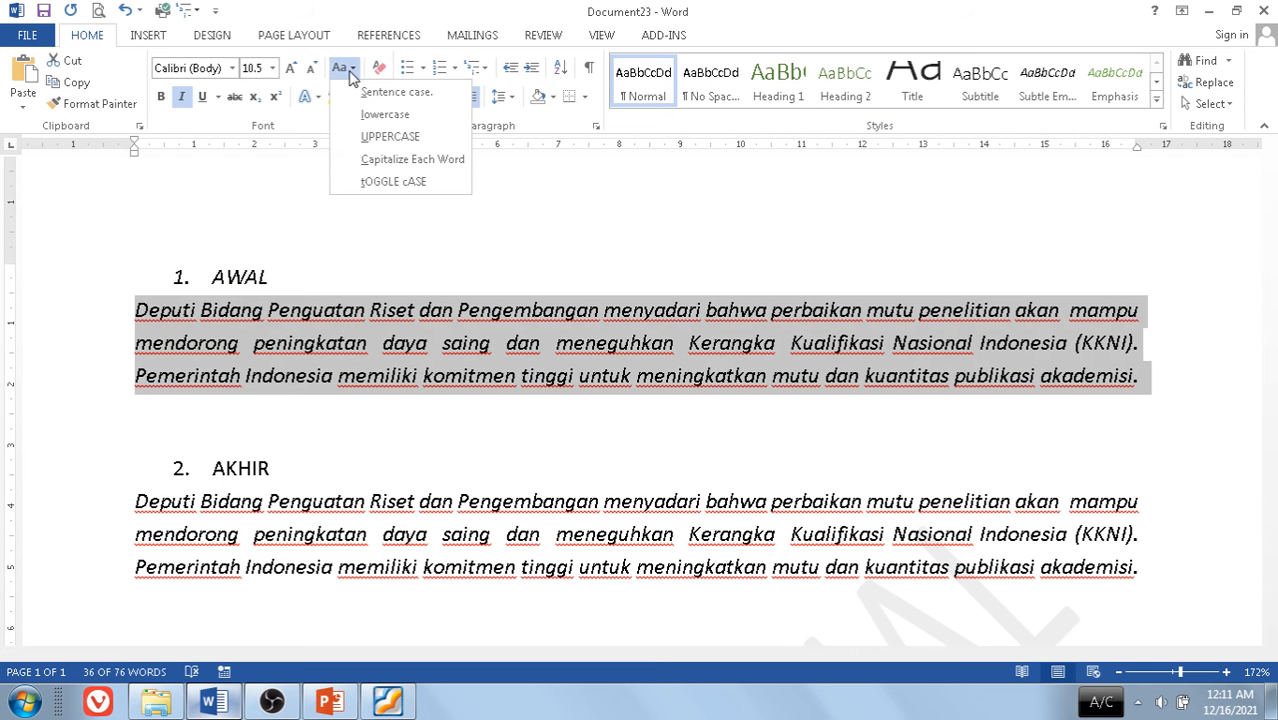
click(378, 91)
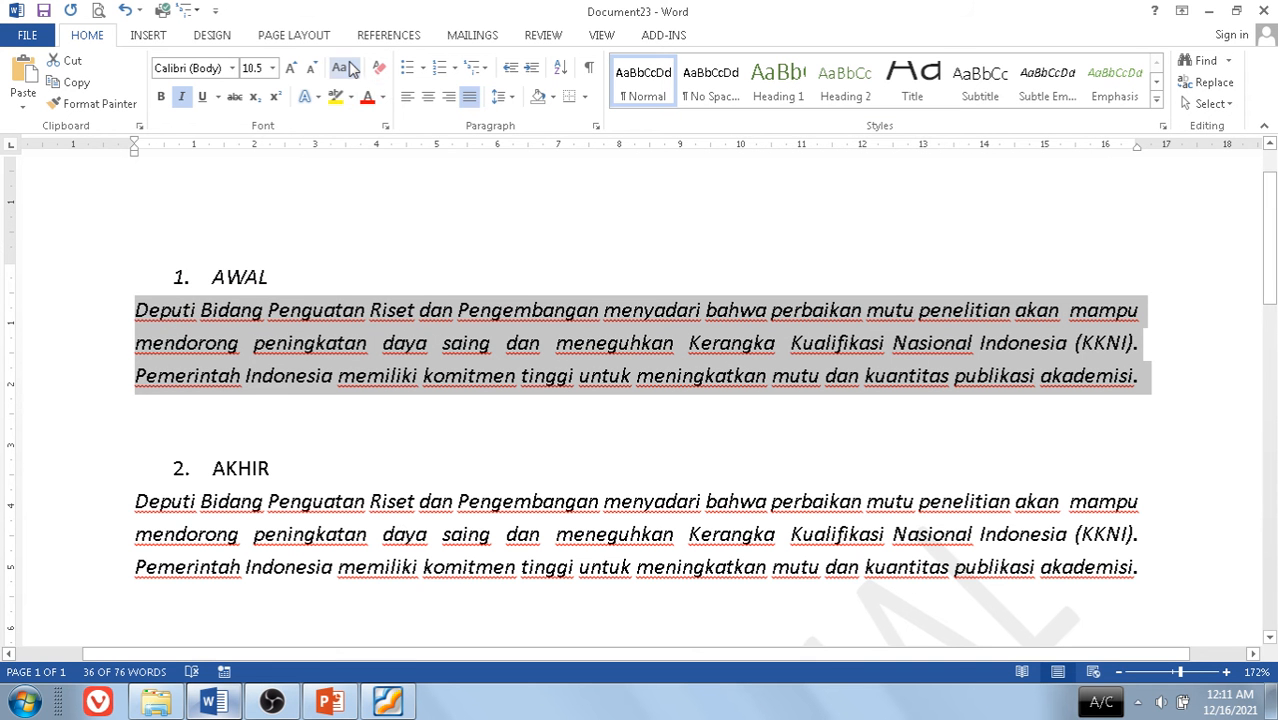
Convert the paragraph under "AWAL" to lowercase, followed by Sentence case
click(351, 68)
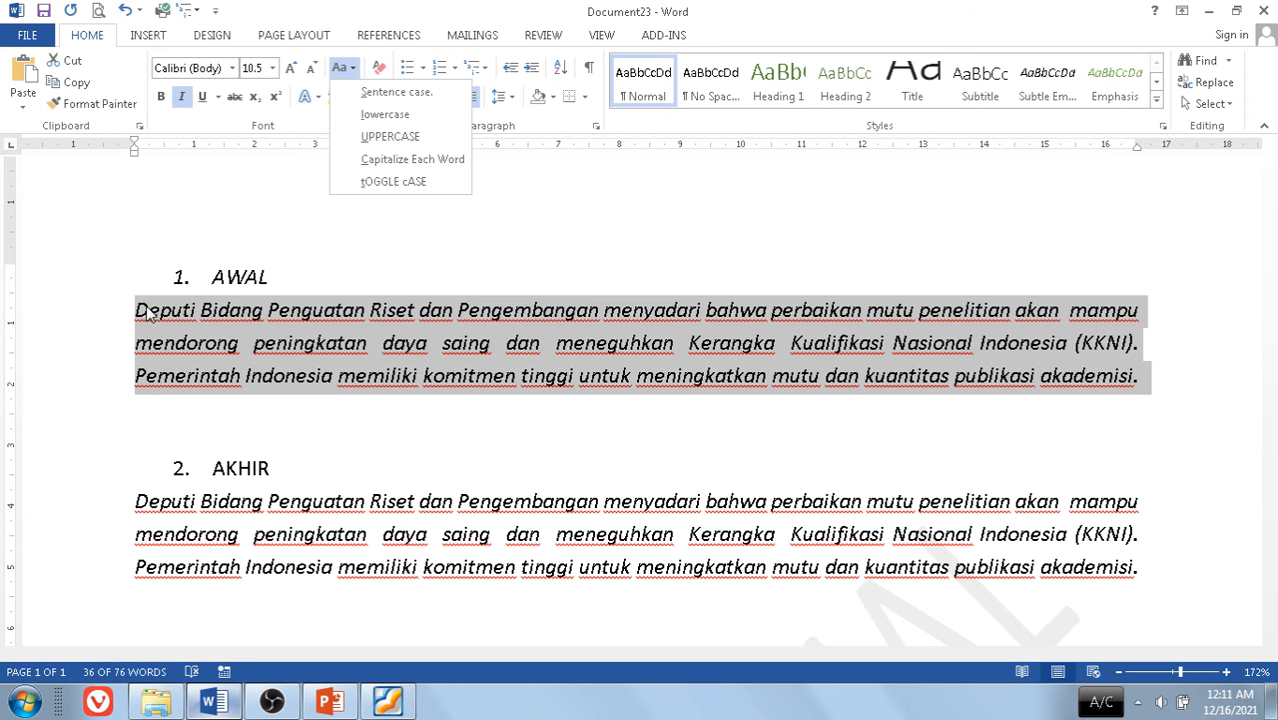
click(385, 114)
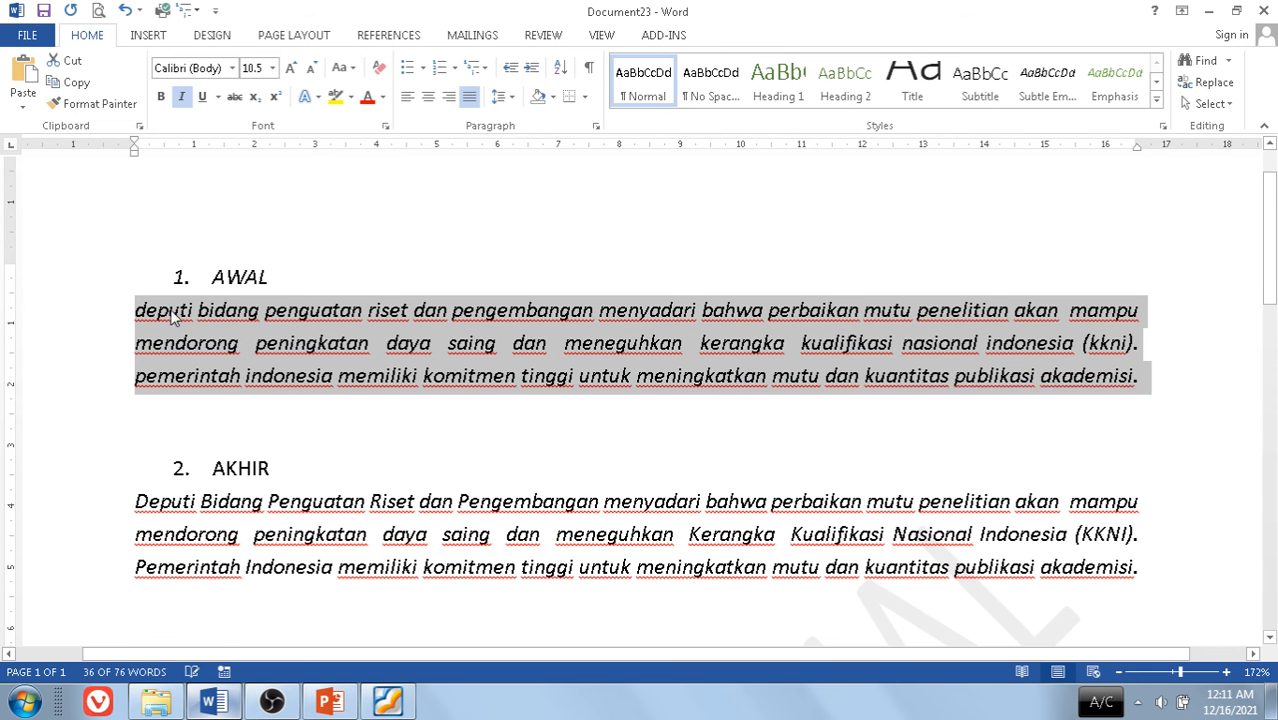
click(344, 75)
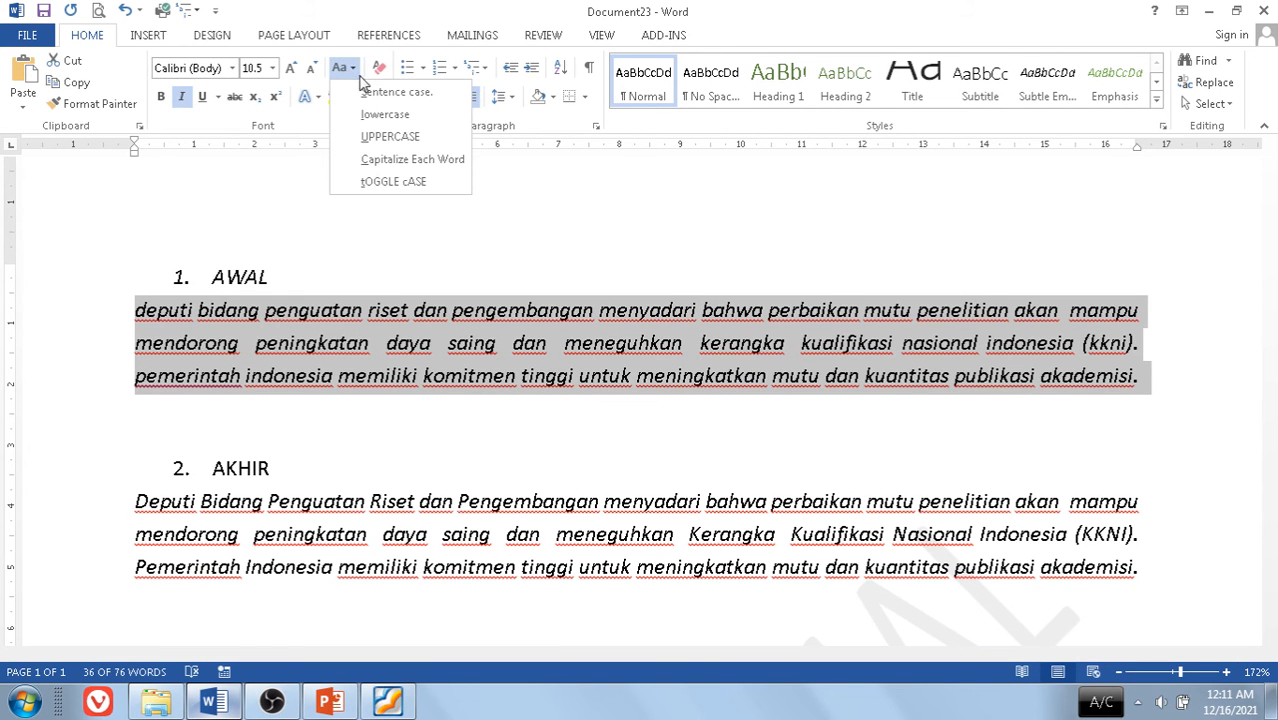
click(370, 91)
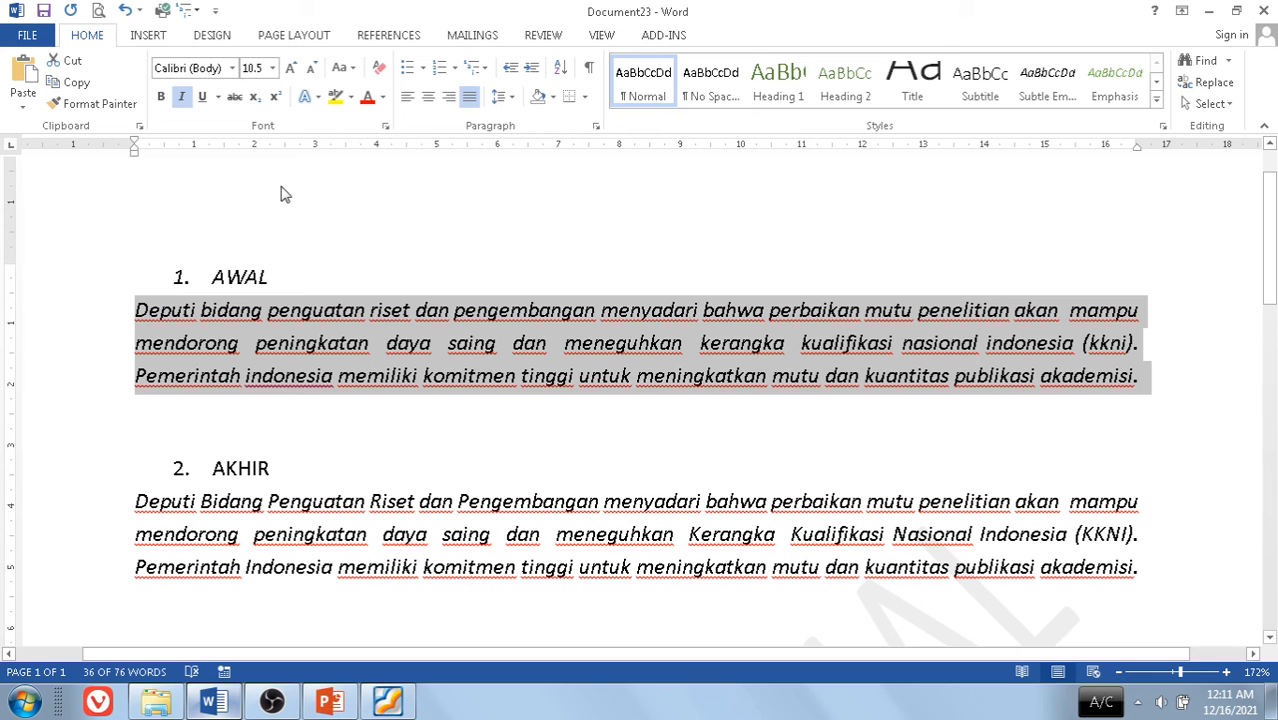
Change the paragraph under "AWAL" to UPPERCASE, followed by Capitalize Each Word
click(343, 67)
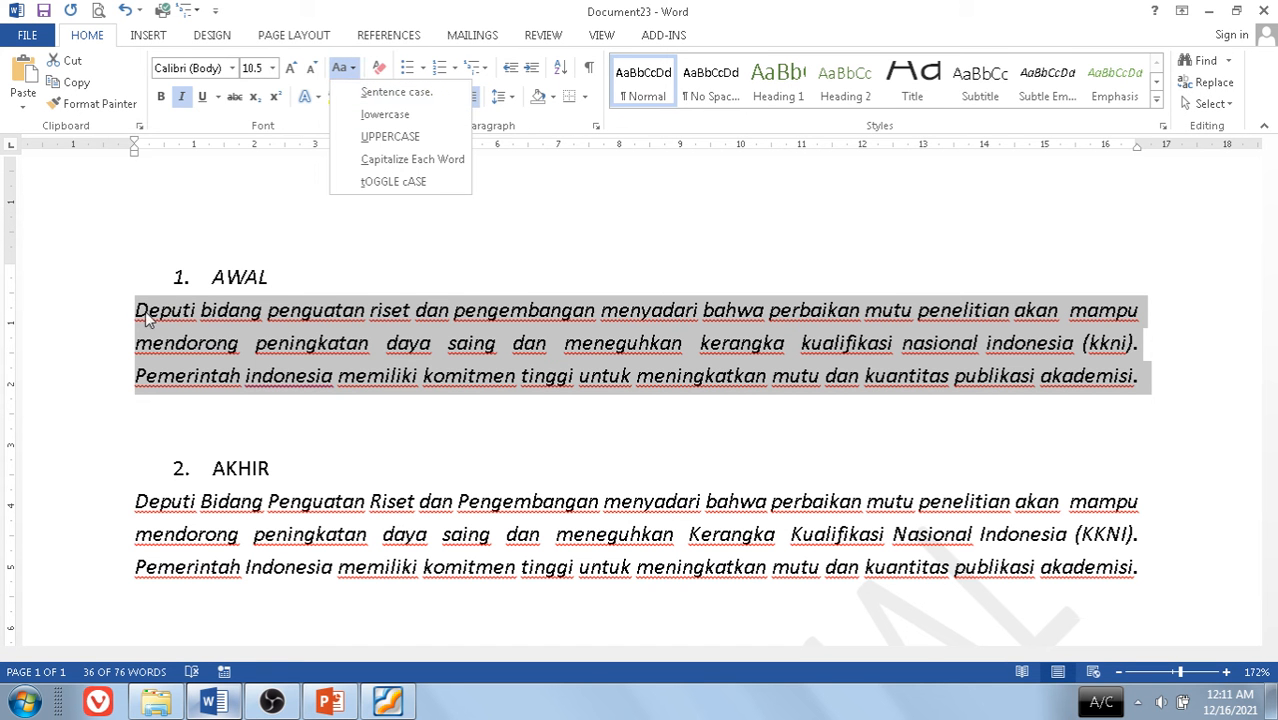
click(389, 136)
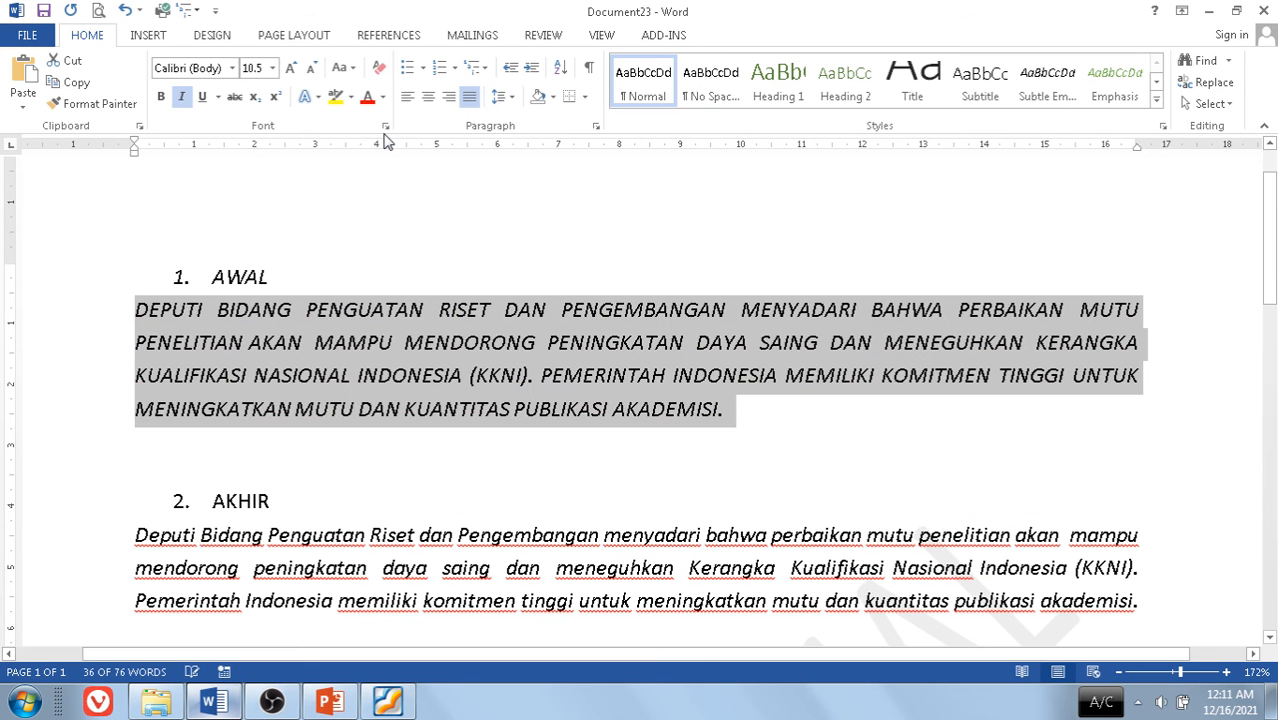
click(352, 70)
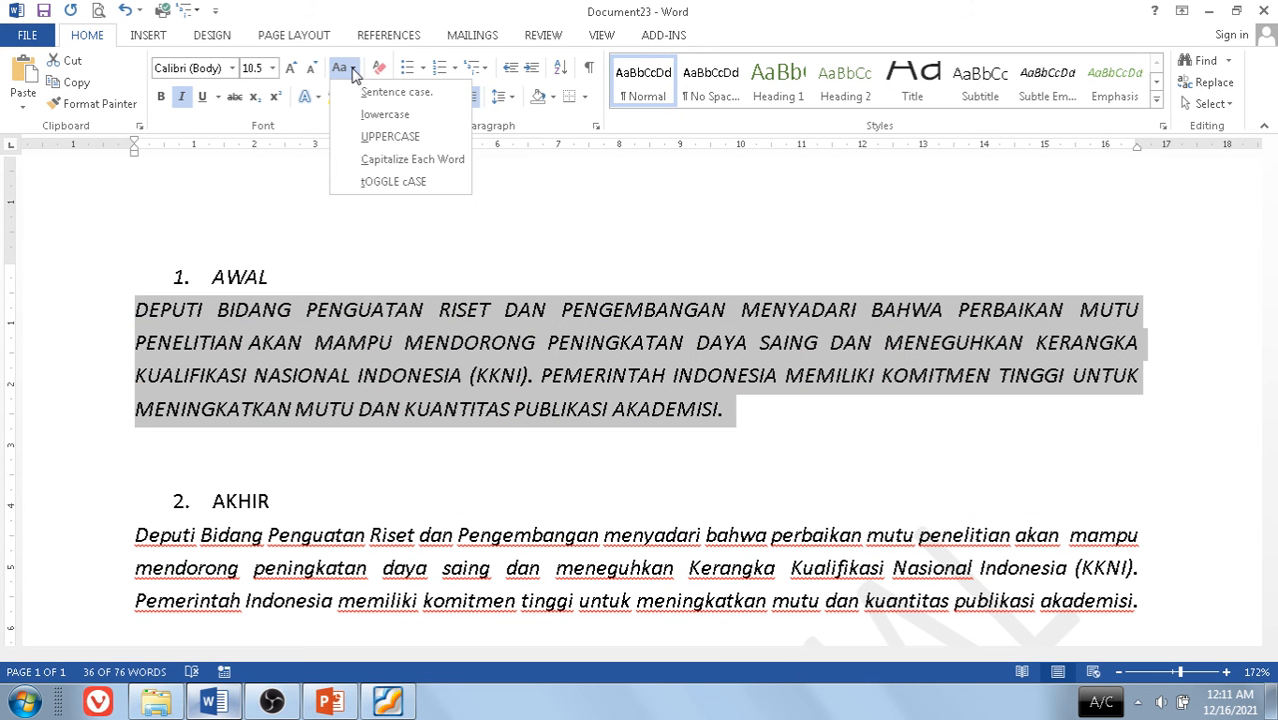
click(365, 162)
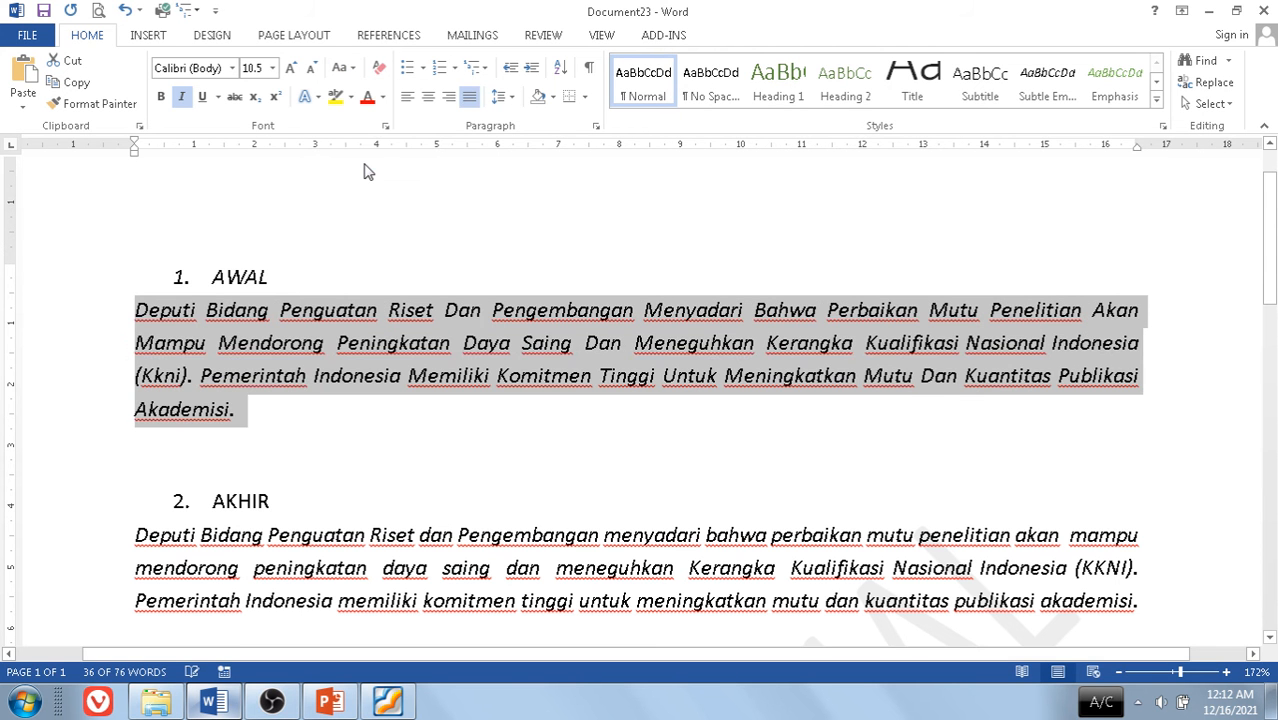
Apply tOGGLE cASE to the paragraph under "AWAL" and return it to Sentence case
click(351, 70)
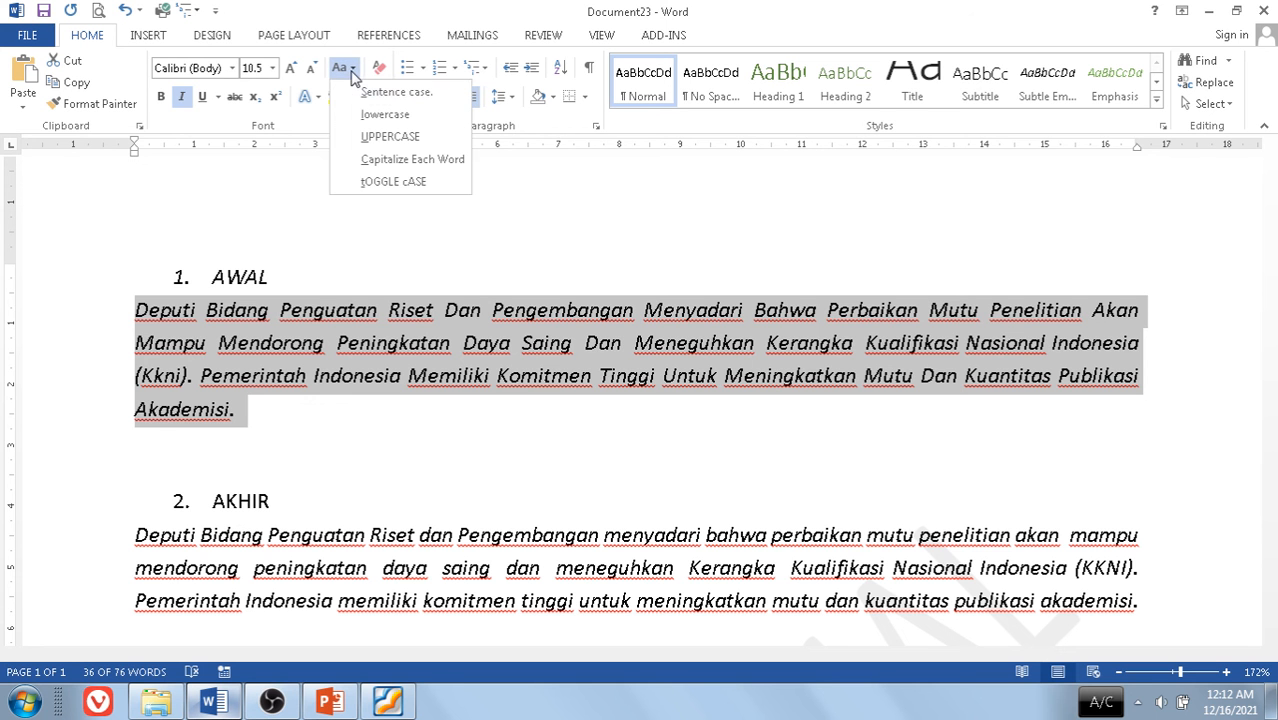
click(380, 183)
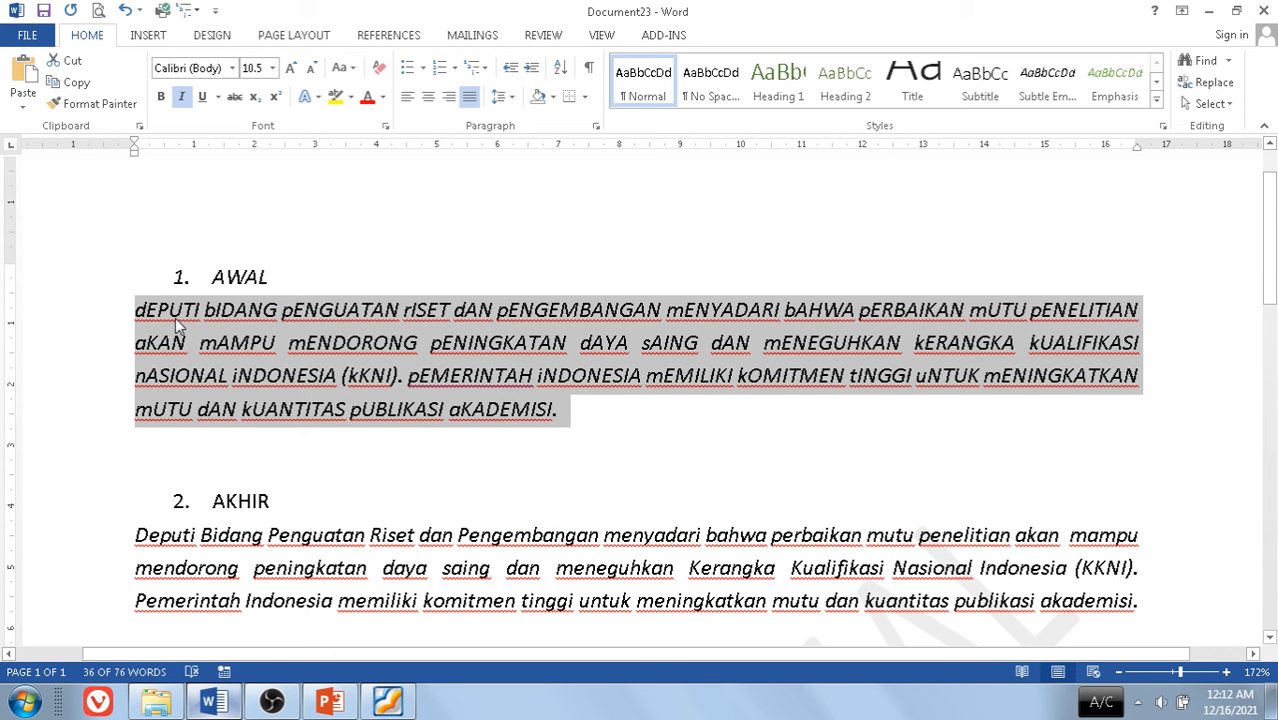
click(342, 67)
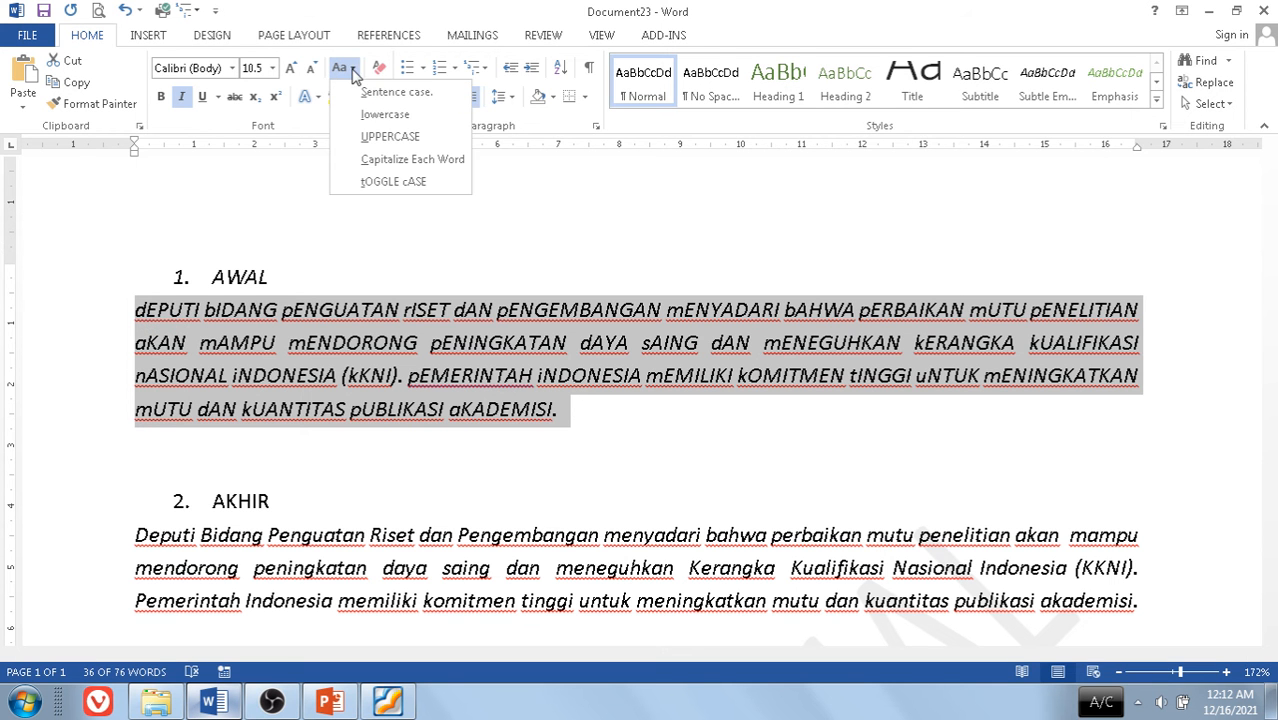
click(386, 93)
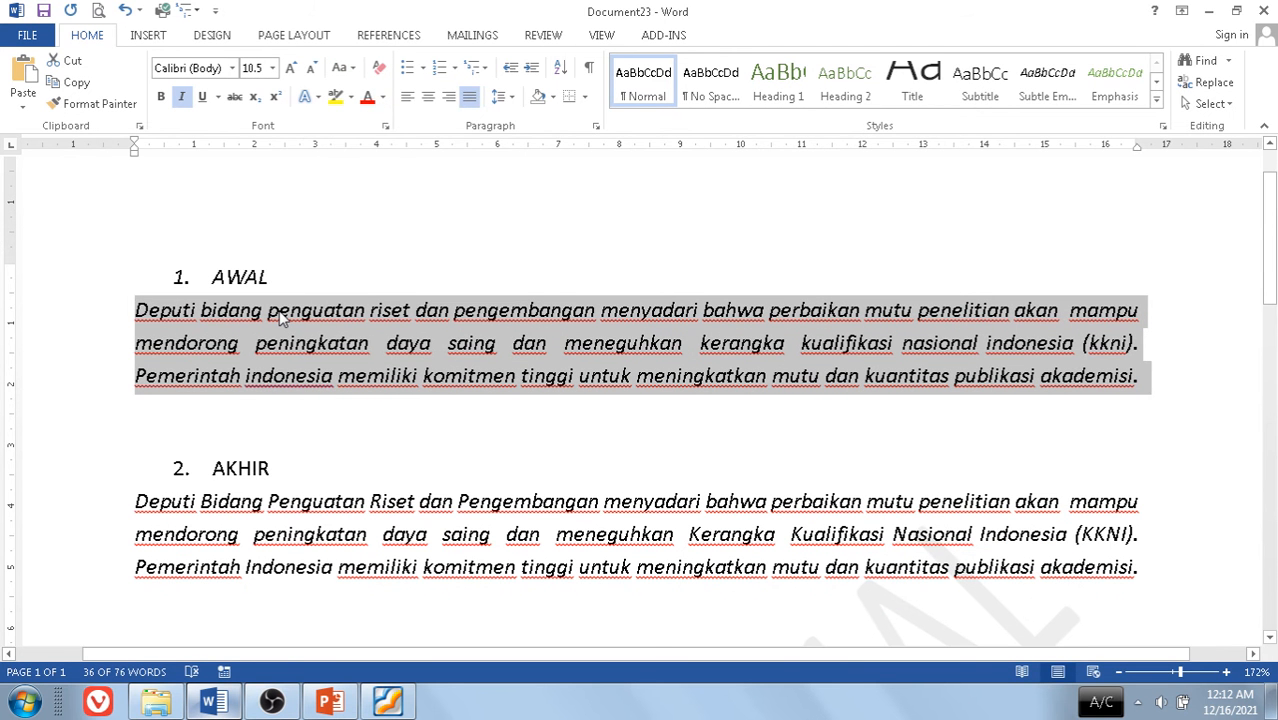
Apply Capitalize Each Word to the paragraph under "AWAL" again and restore Sentence case
click(347, 68)
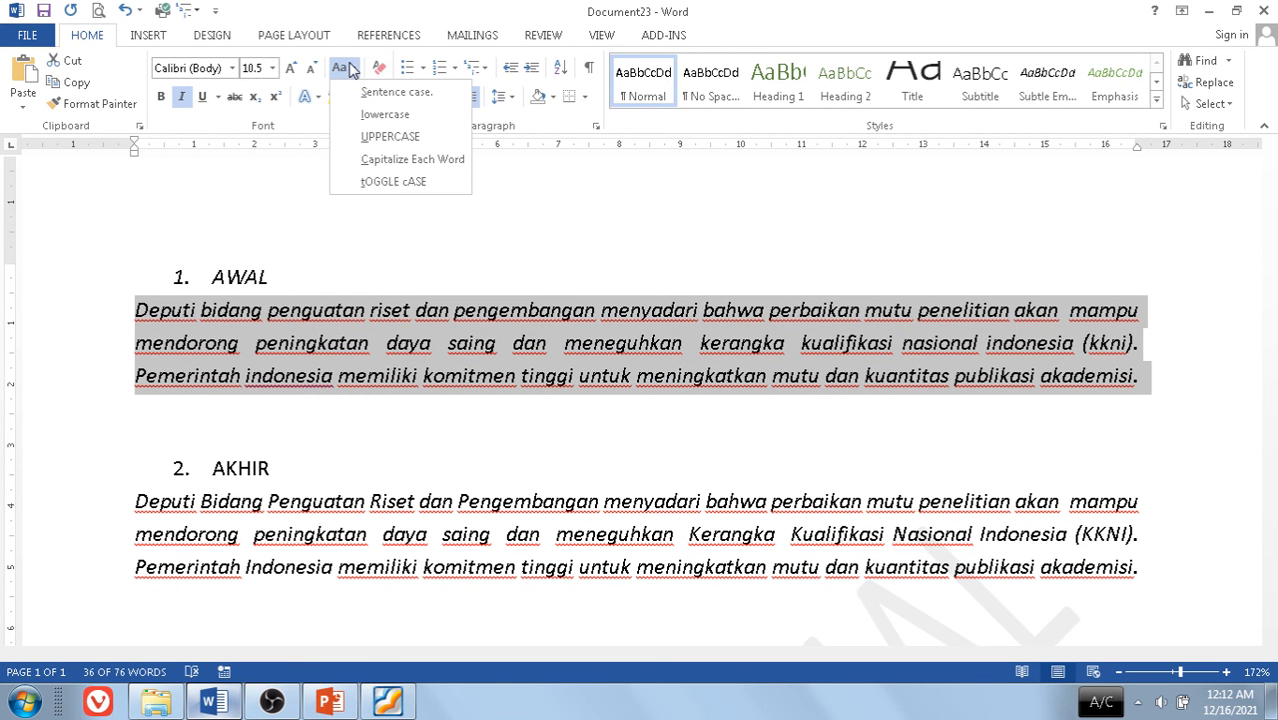
click(392, 163)
click(347, 68)
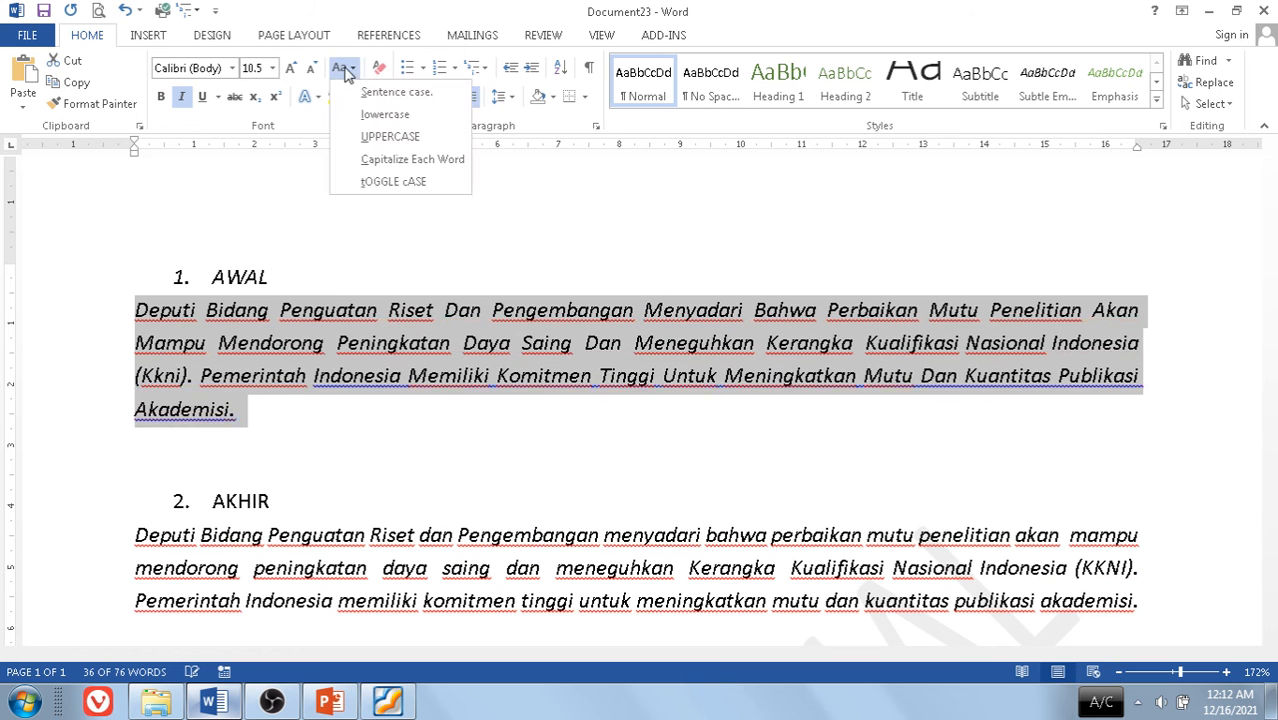
click(375, 91)
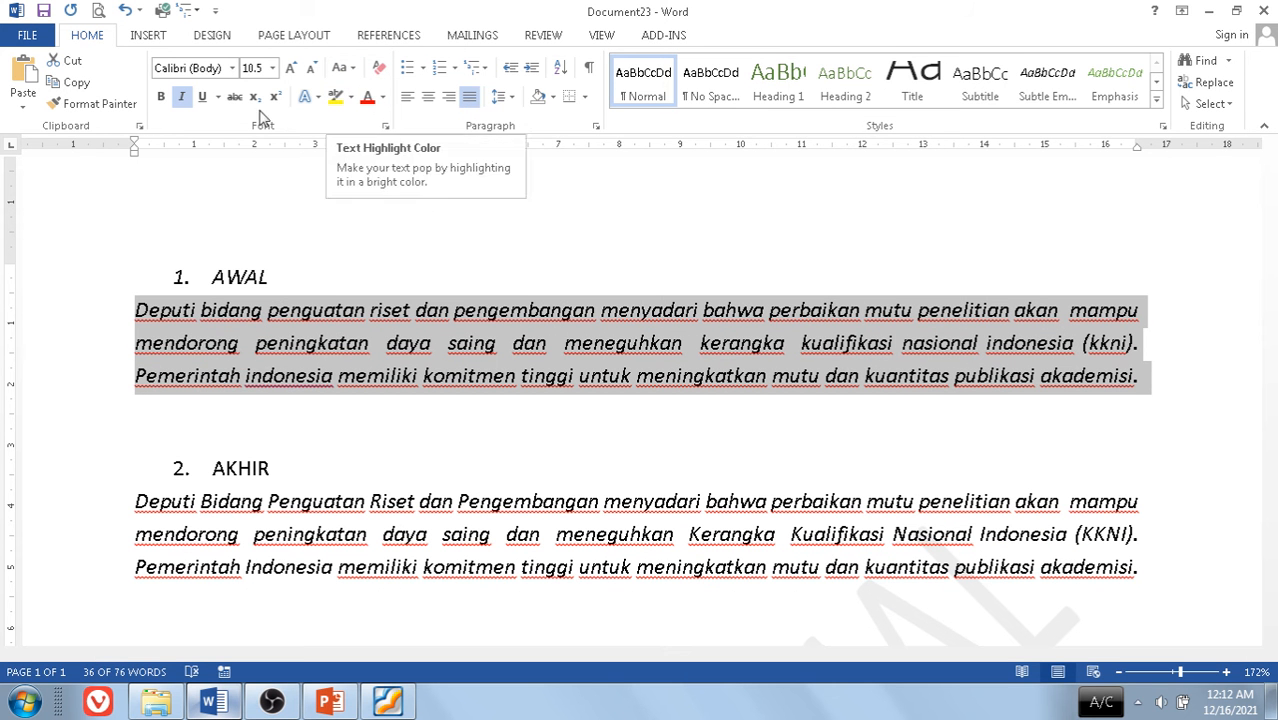
Make the paragraph under "AWAL" bold, and turn its italic formatting off and back on
click(160, 97)
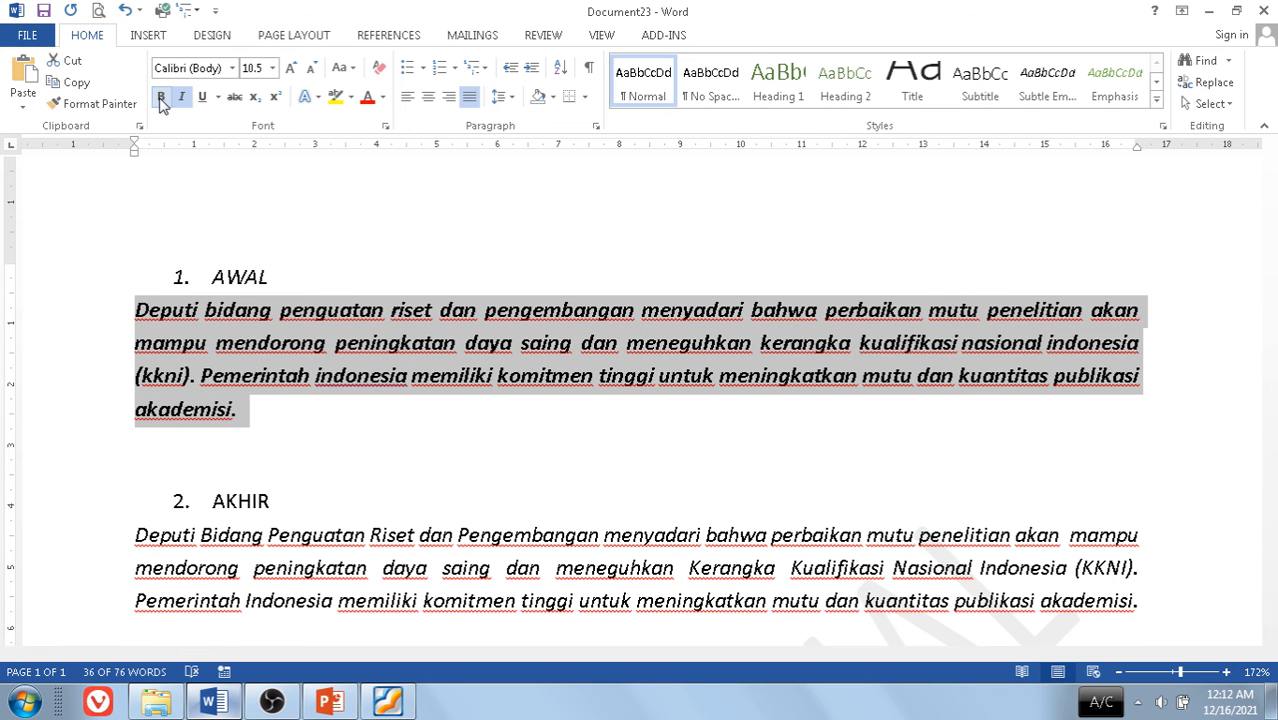
click(182, 97)
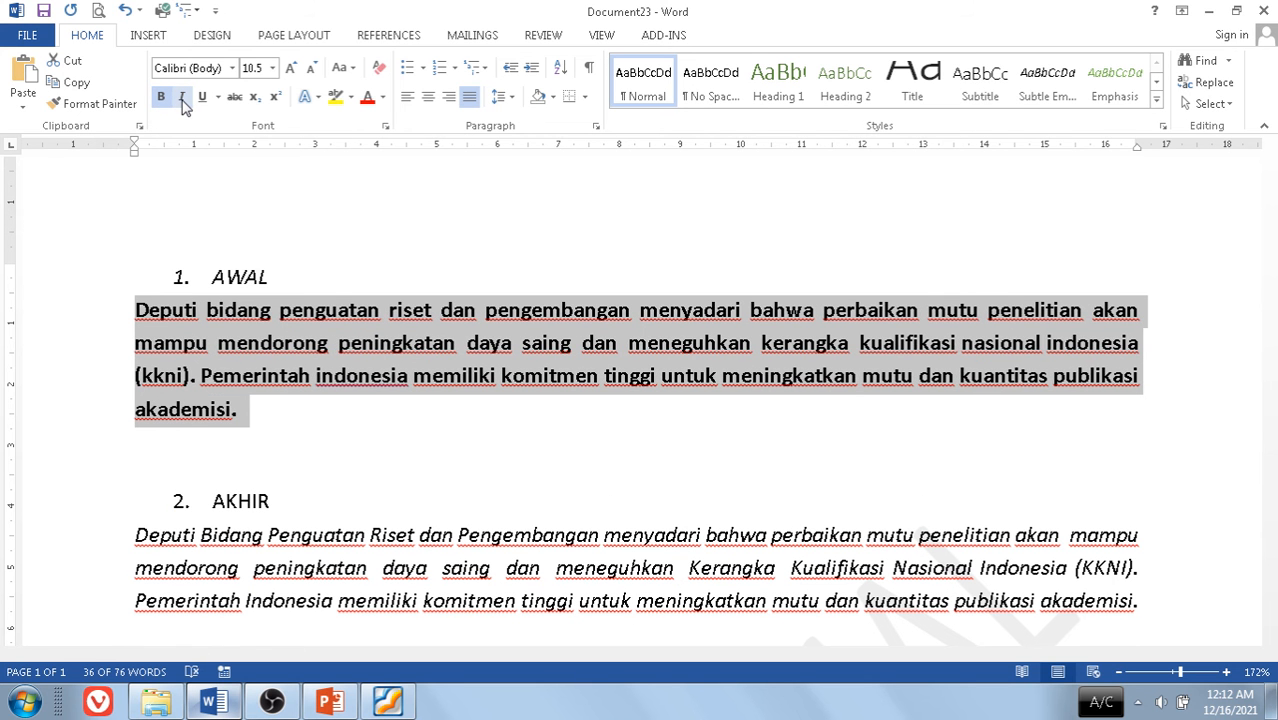
click(183, 99)
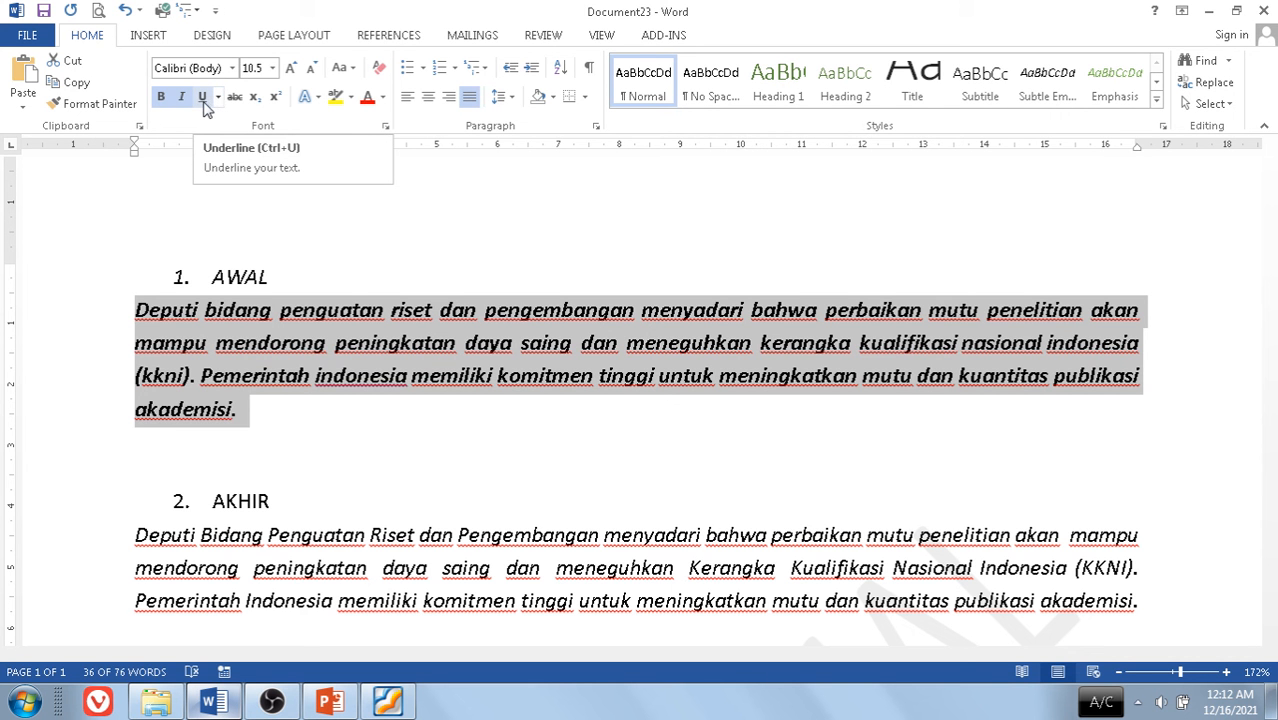
Preview the underline styles on the paragraph under "AWAL" without applying one, and apply and remove strikethrough
click(219, 103)
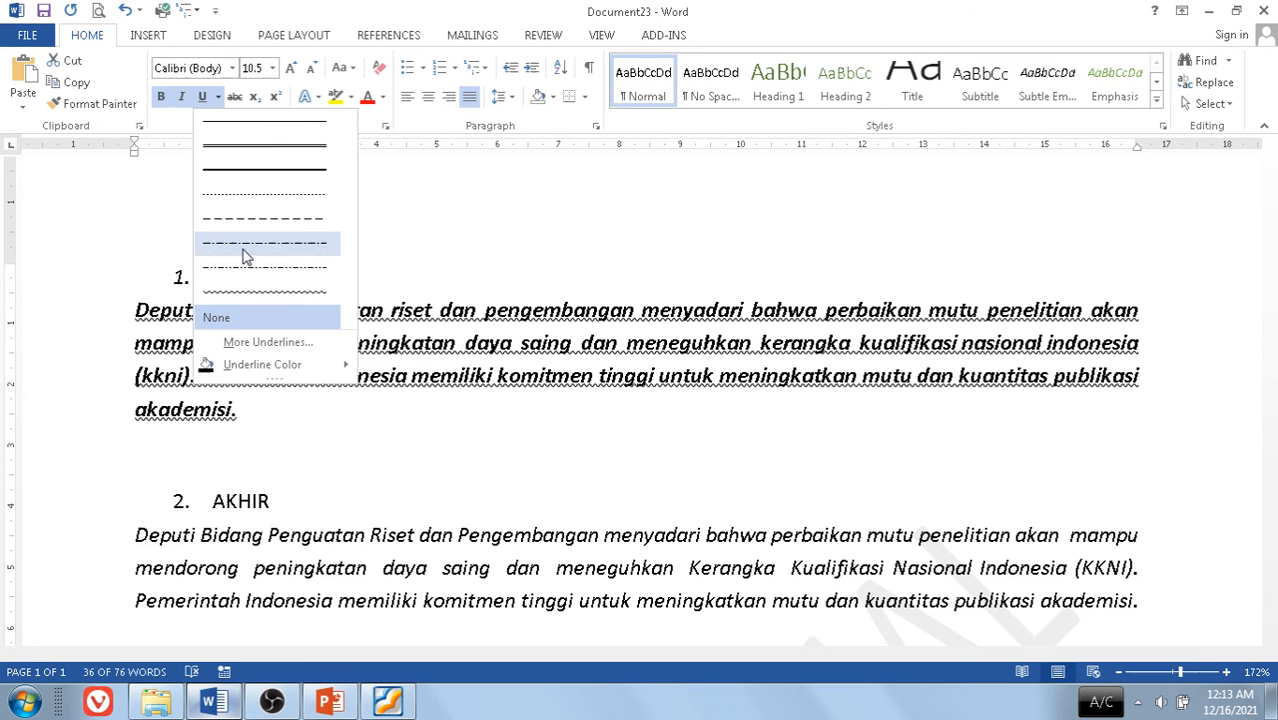
click(184, 119)
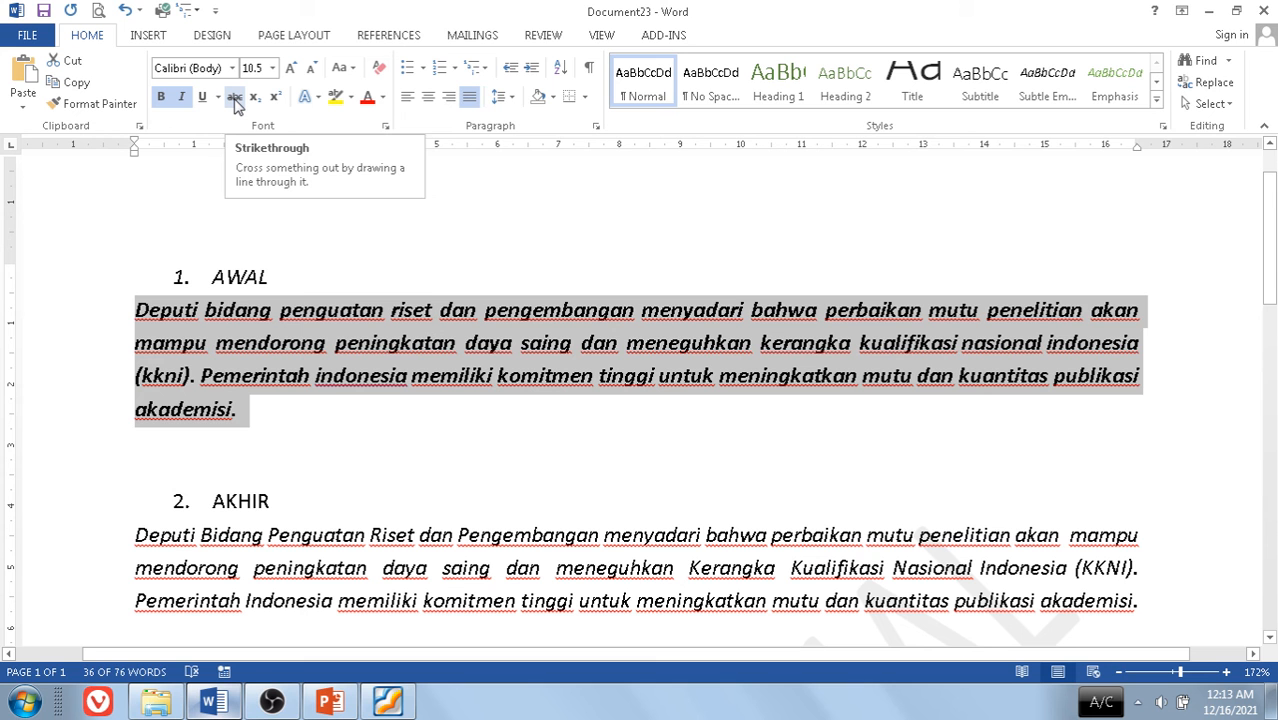
click(235, 100)
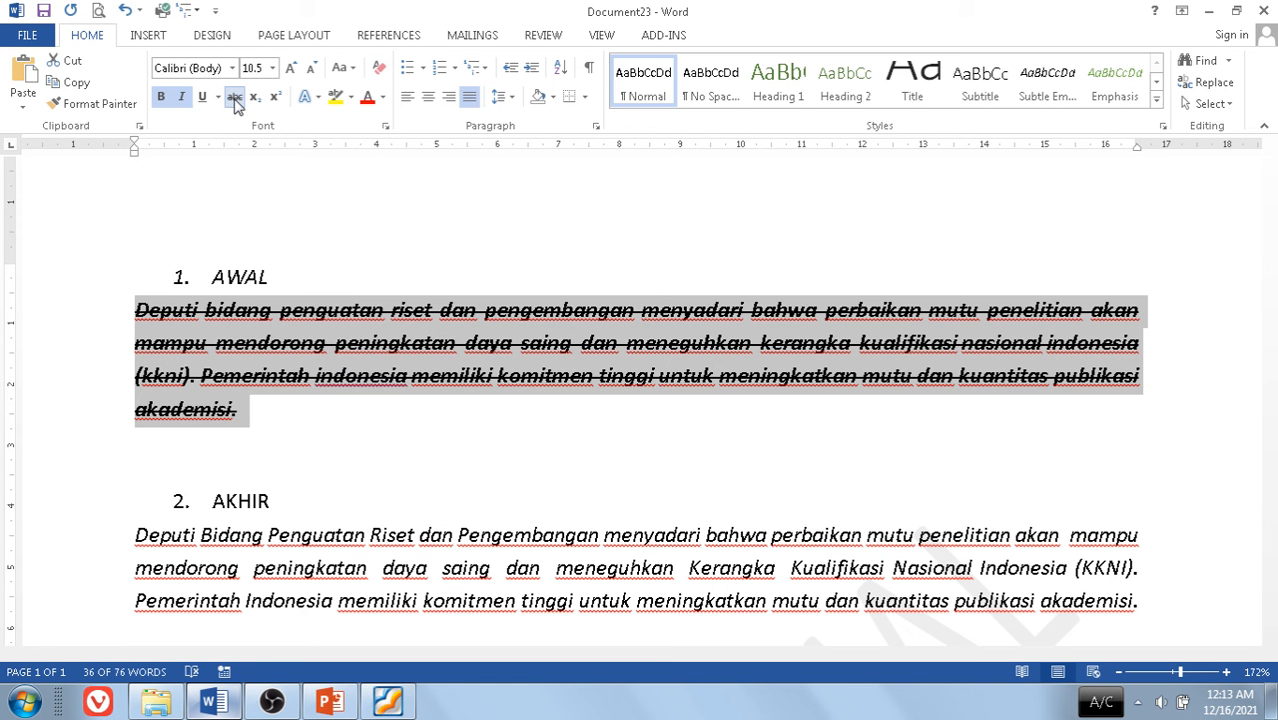
click(235, 100)
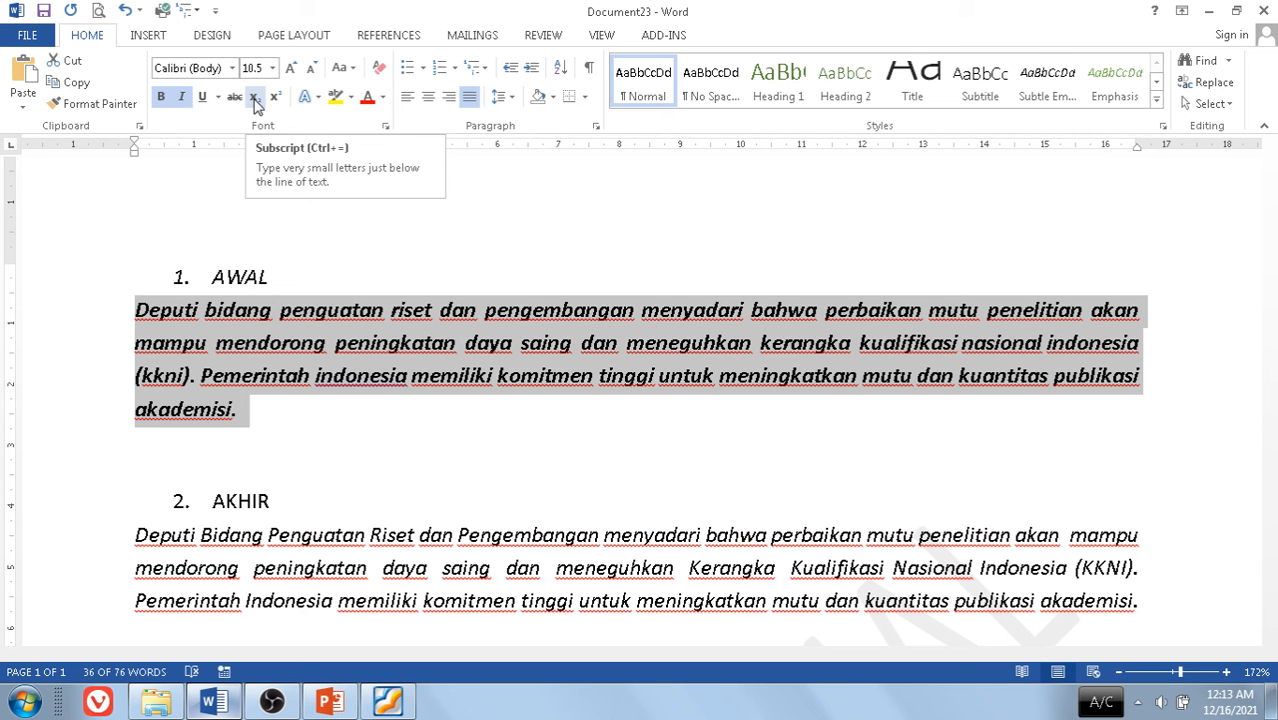
Format the final letter "L" of the "AWAL" heading as subscript
click(165, 312)
drag(256, 278, 268, 278)
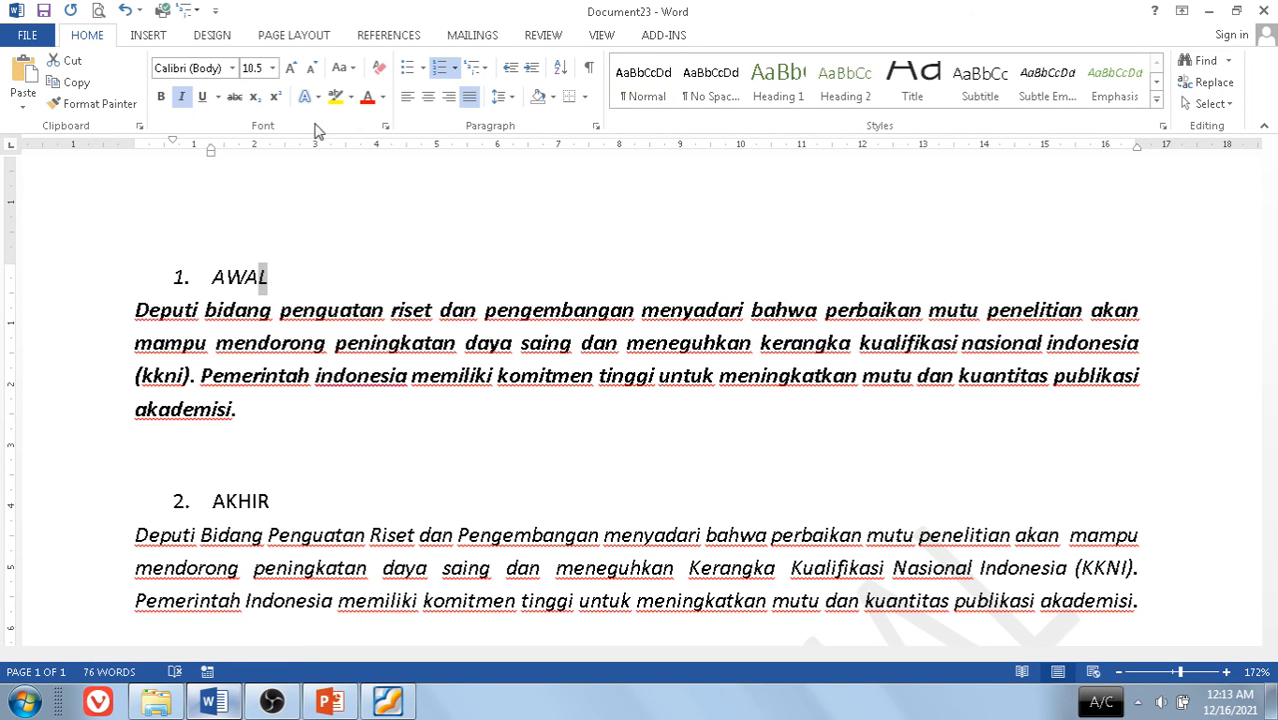
click(254, 97)
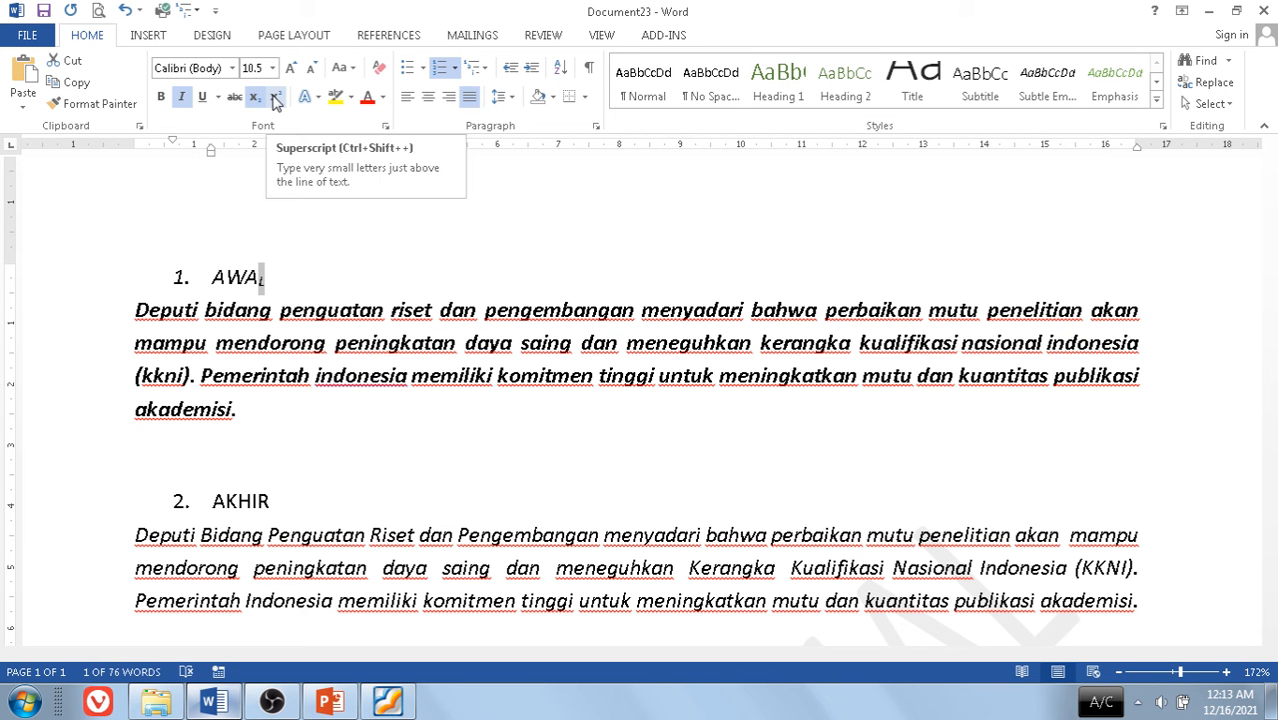
Switch the final letter "L" of the "AWAL" heading from subscript to superscript and return it to normal text
click(276, 103)
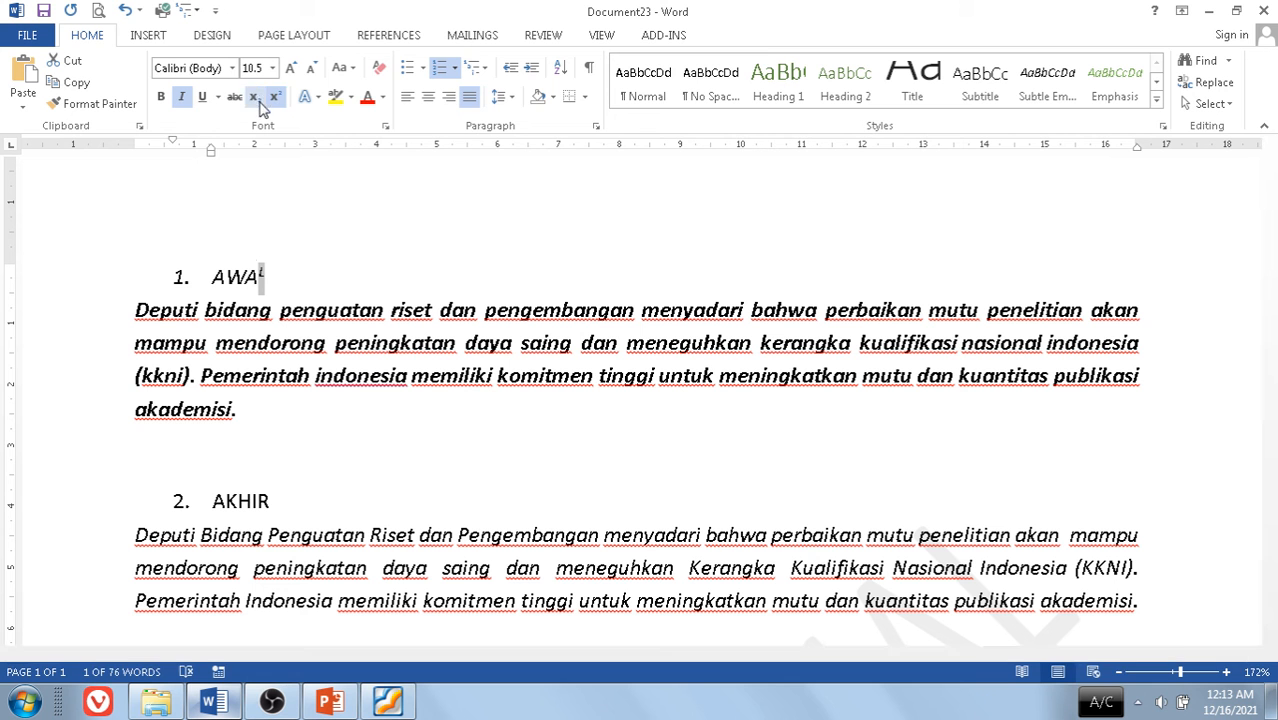
click(276, 97)
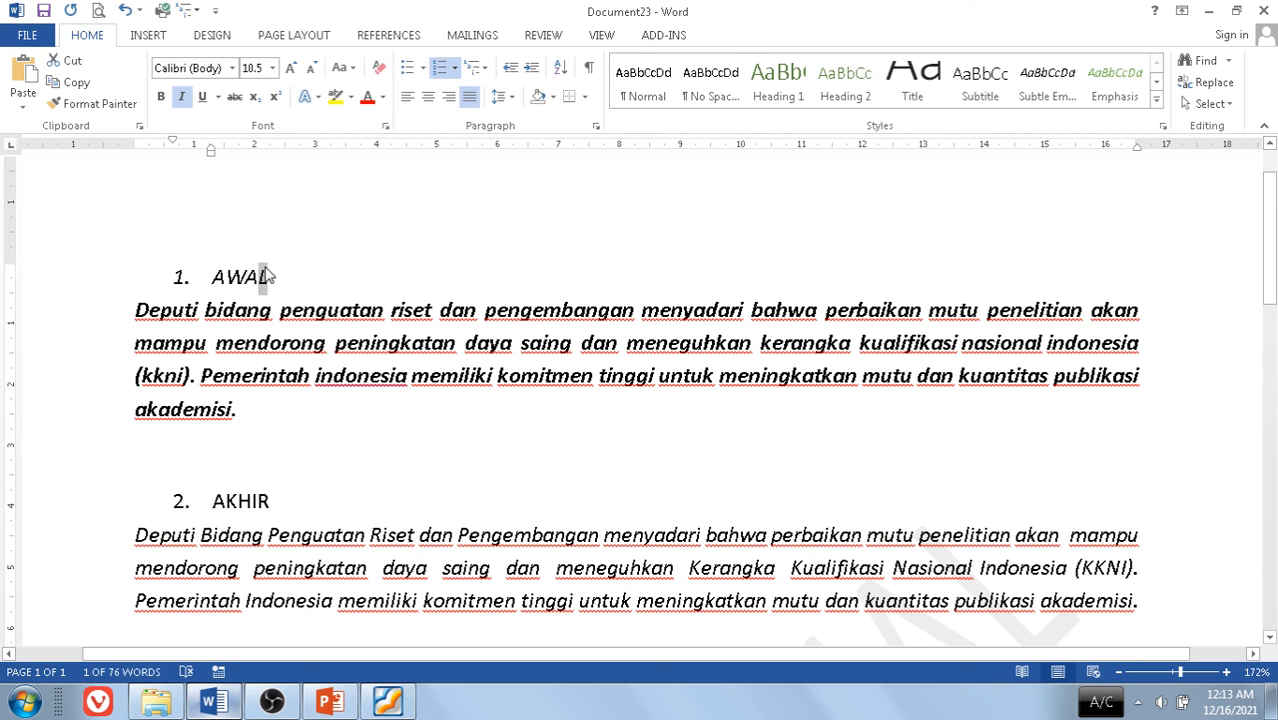
Preview the text effects on the letter "L" and the highlight colours on the whole "AWAL" heading without applying any
click(311, 97)
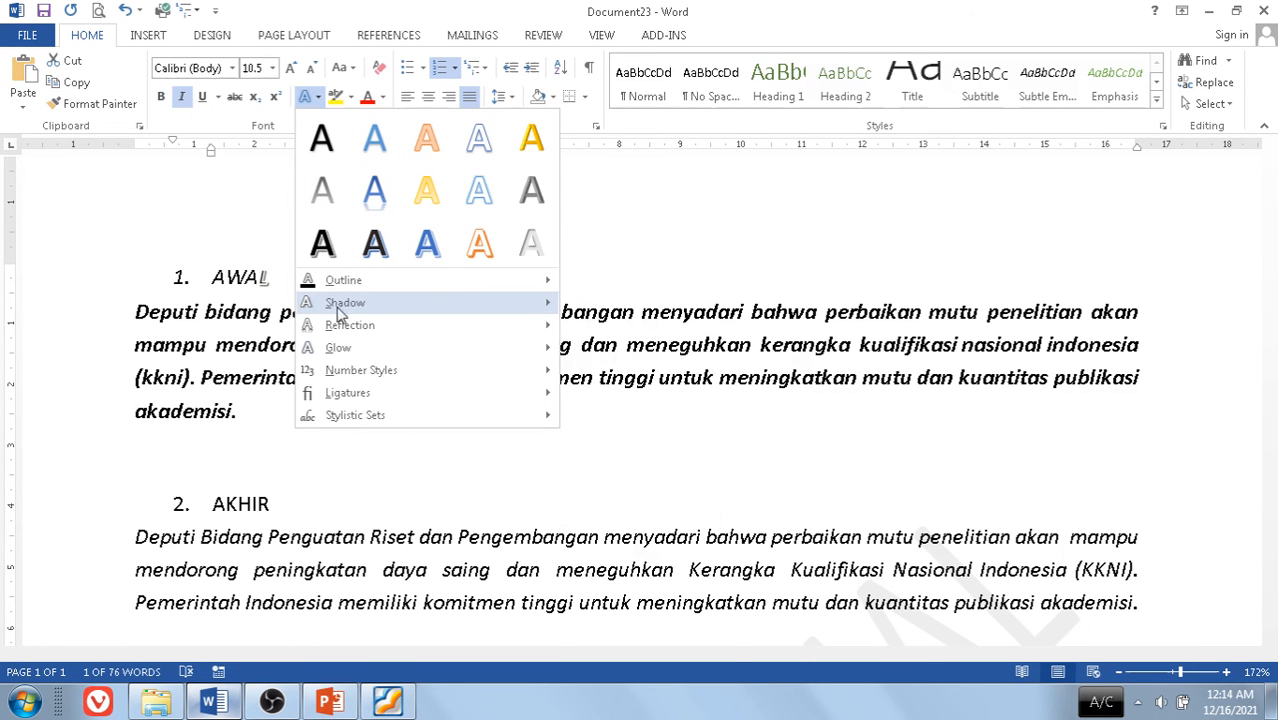
click(261, 174)
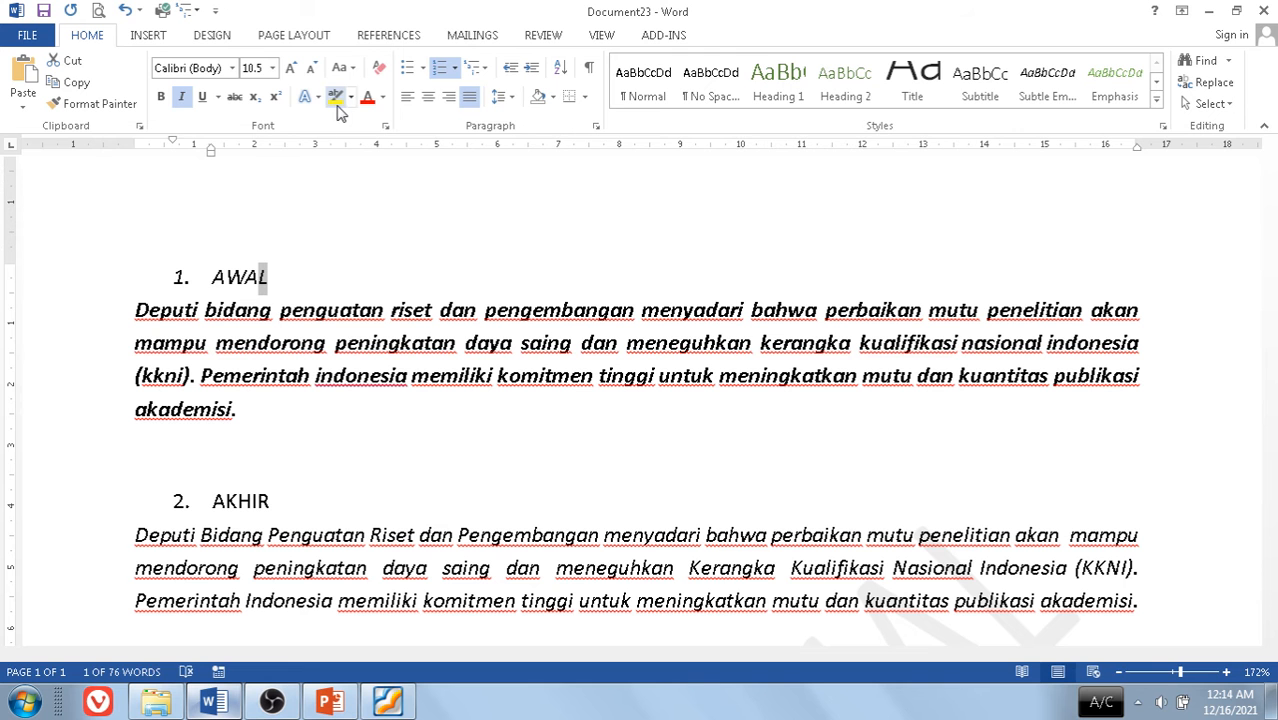
drag(212, 277, 280, 277)
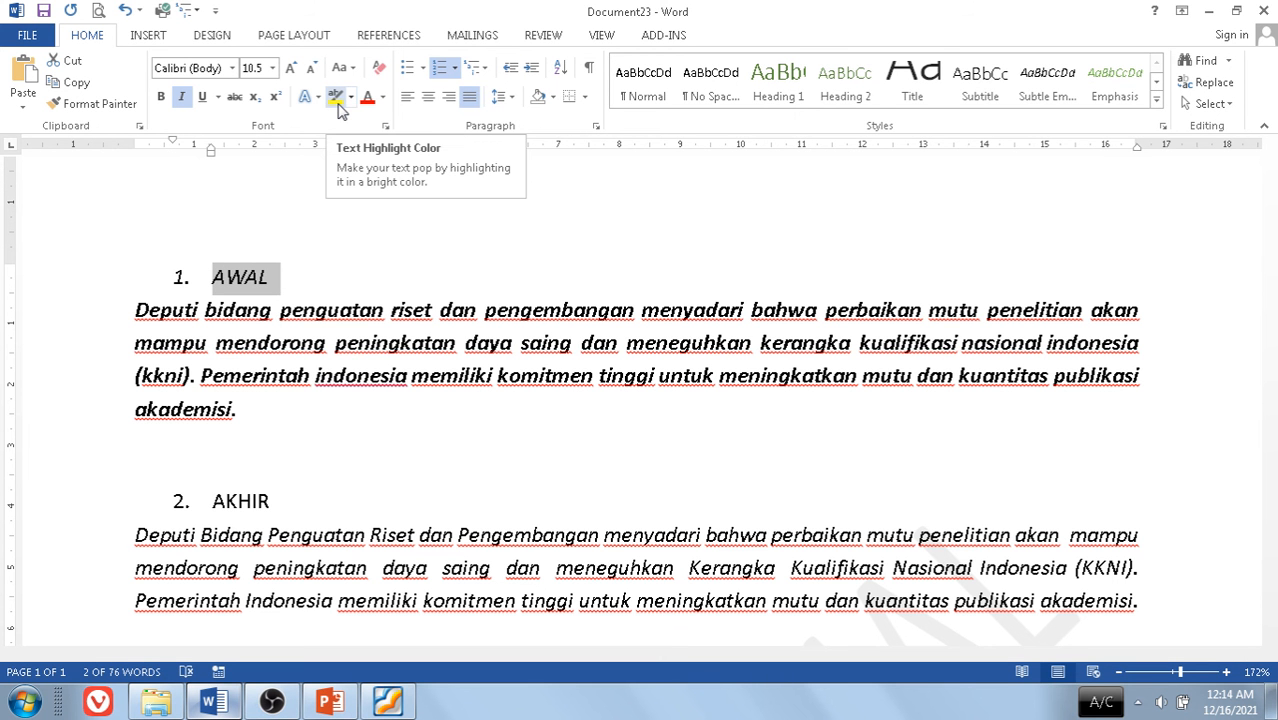
click(352, 100)
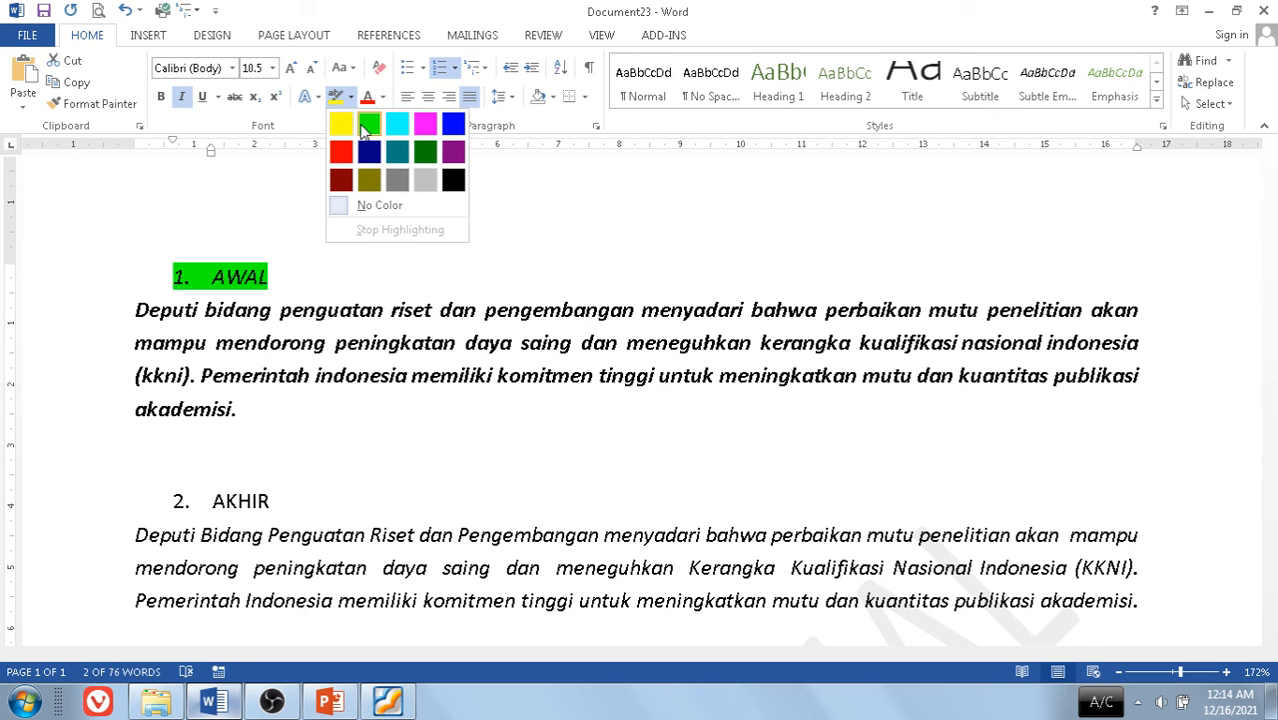
click(291, 196)
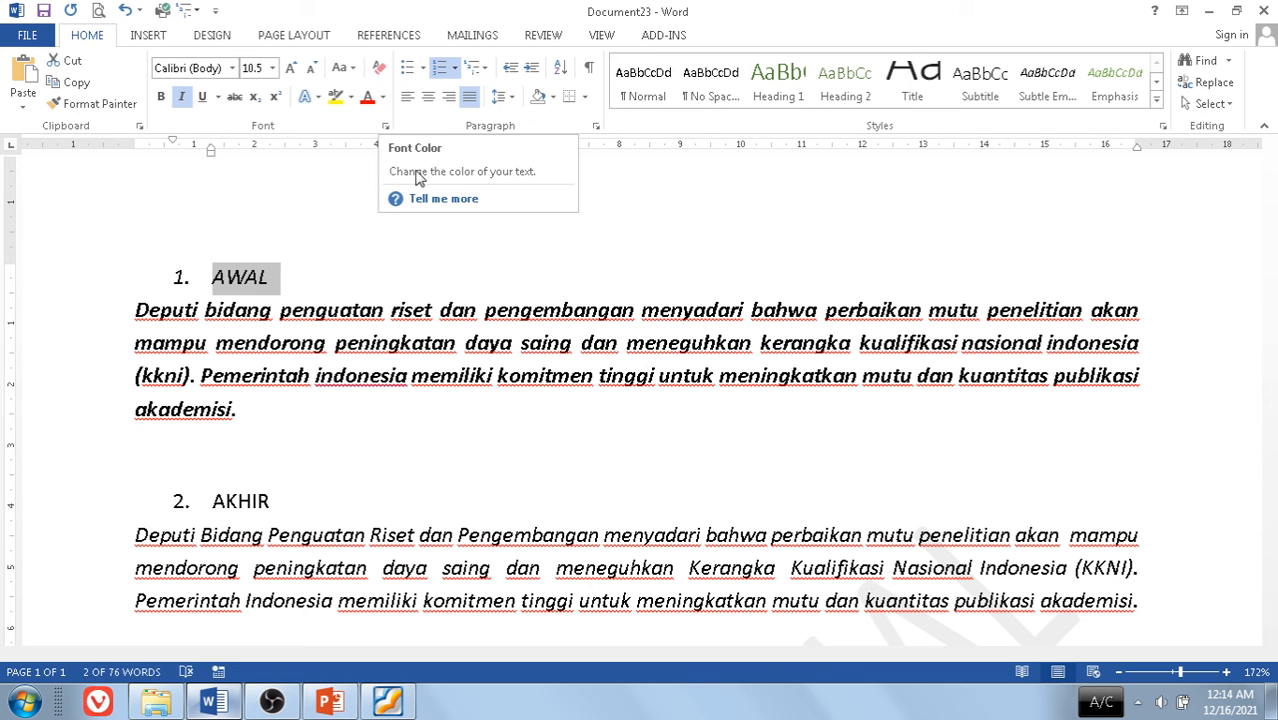
Set the font colour of the "AWAL" heading to red and return it to Automatic
click(382, 97)
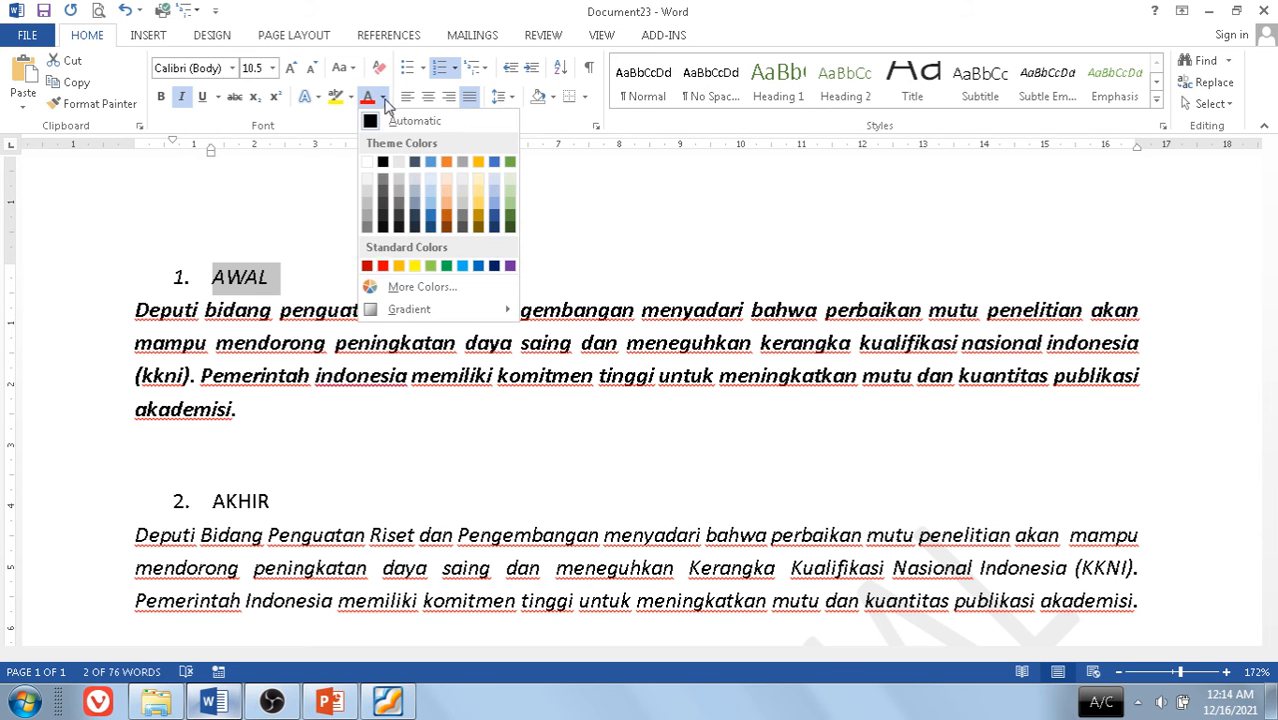
click(372, 266)
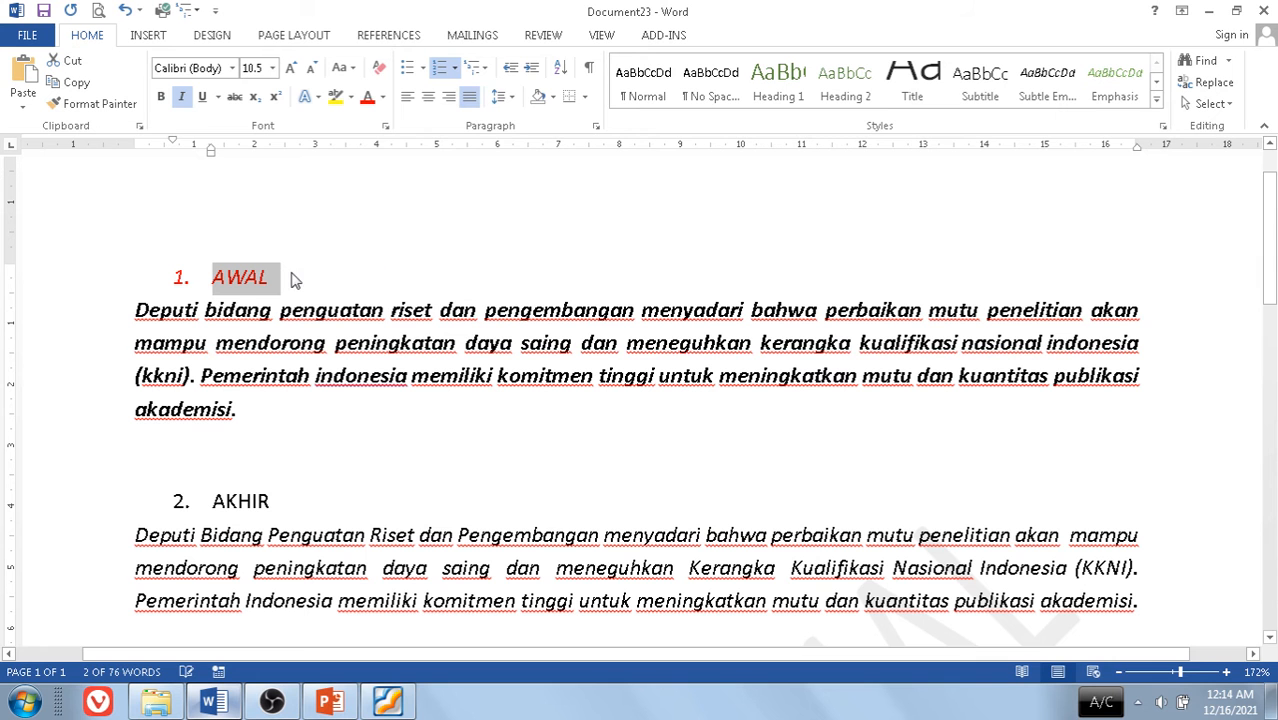
click(385, 96)
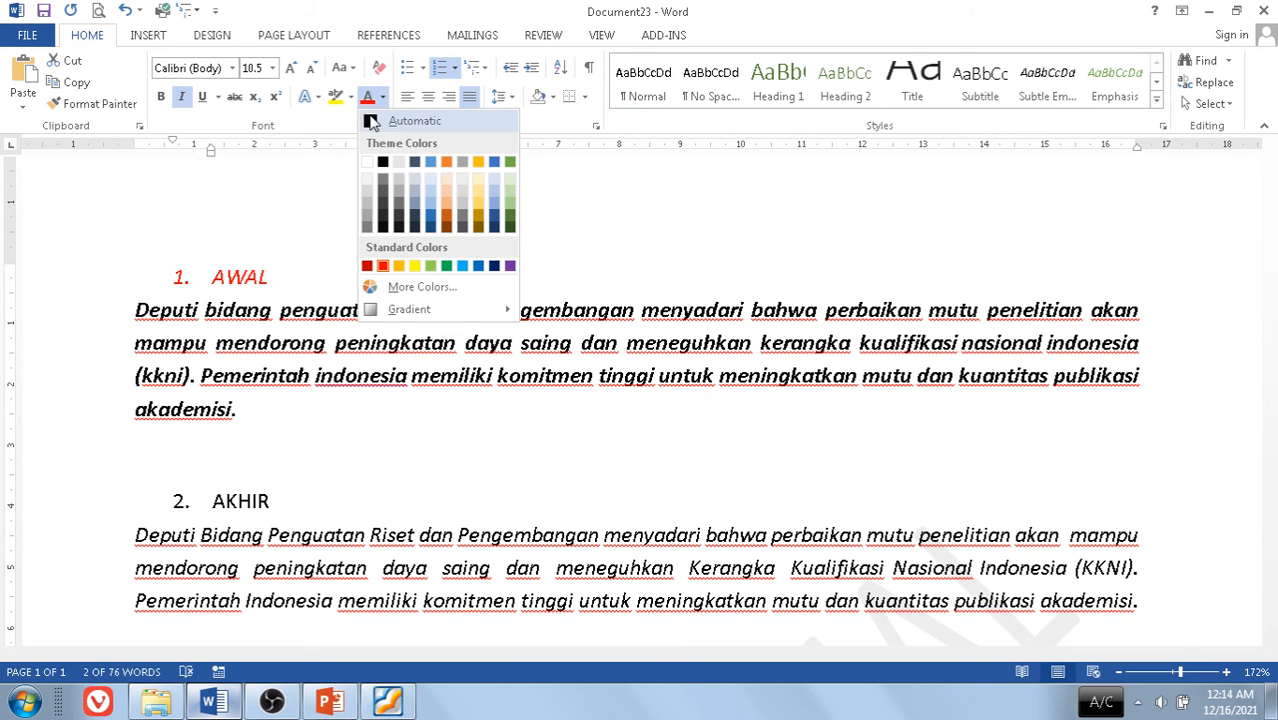
click(400, 121)
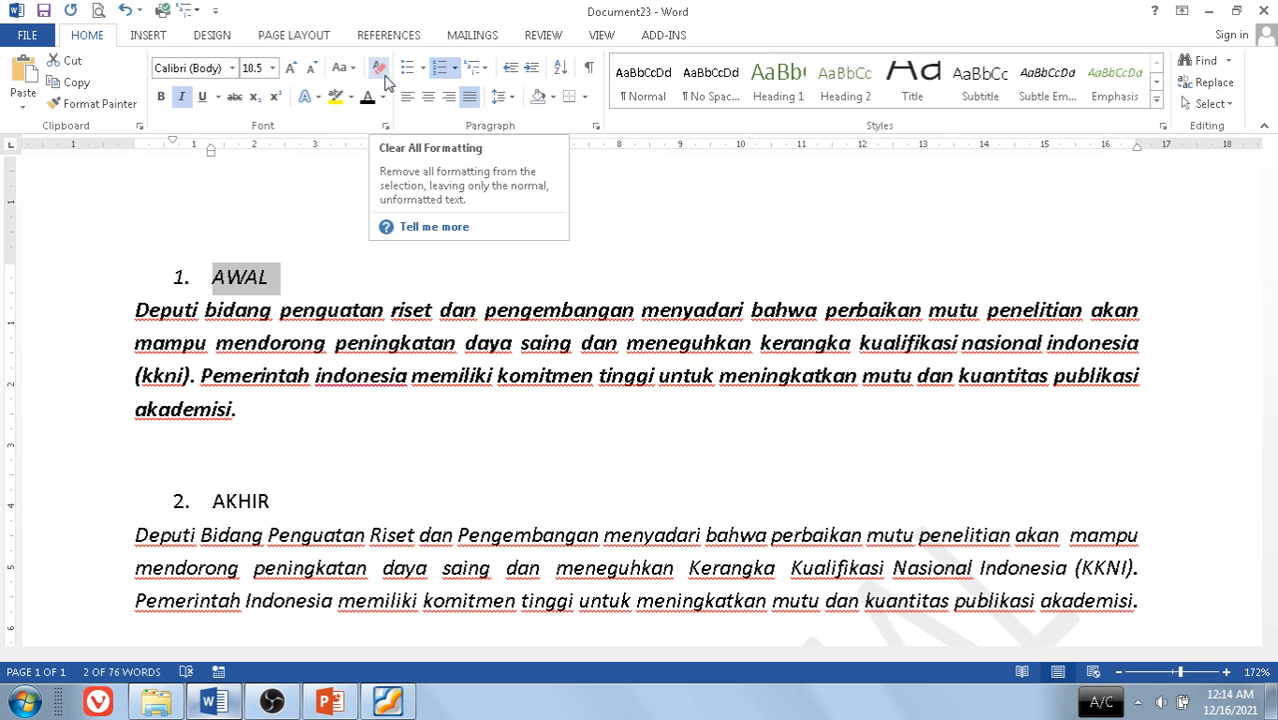
Clear all formatting from the "AWAL" heading and undo the clearing
click(380, 70)
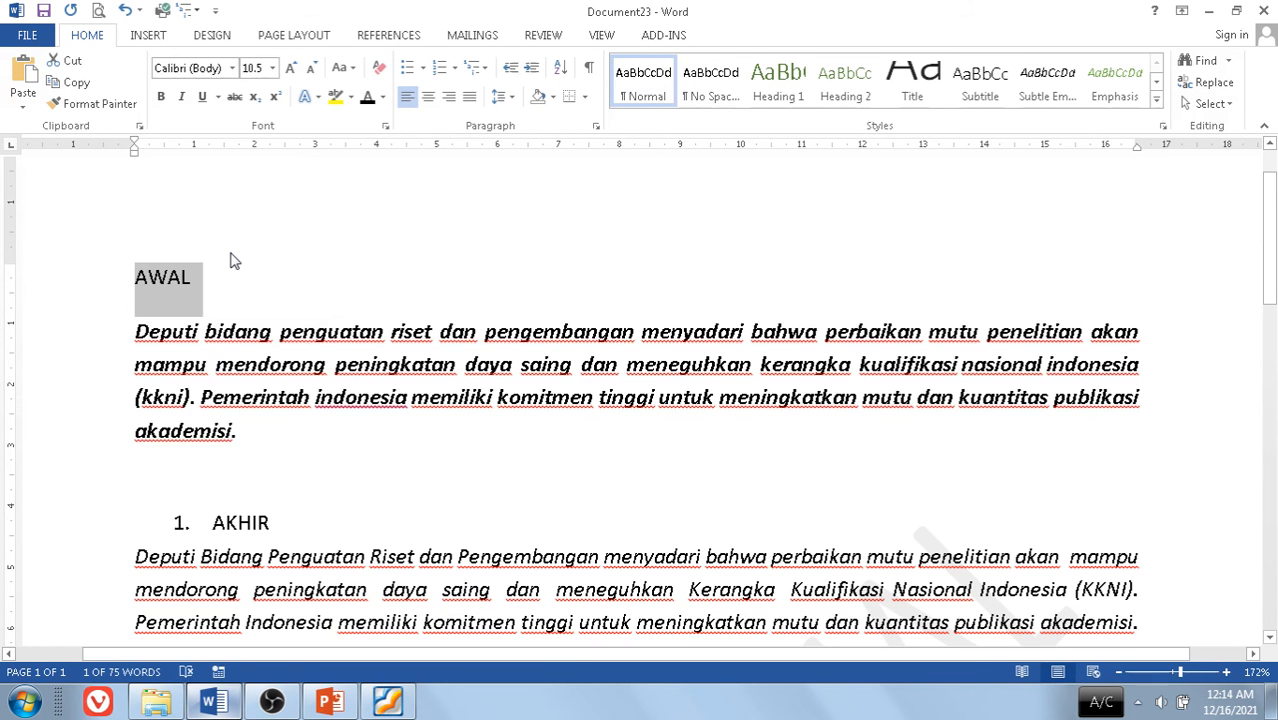
click(127, 12)
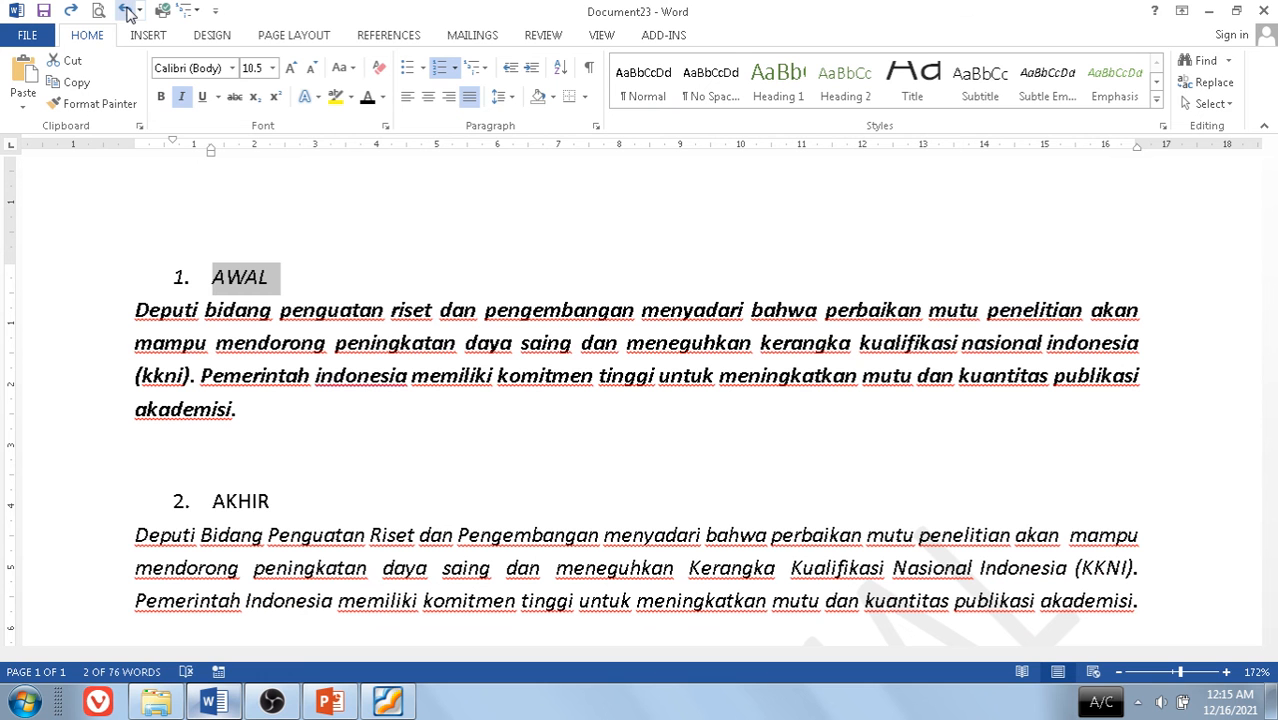
Preview the bullet symbols and the numbering formats on the "AWAL" heading without applying any
click(425, 70)
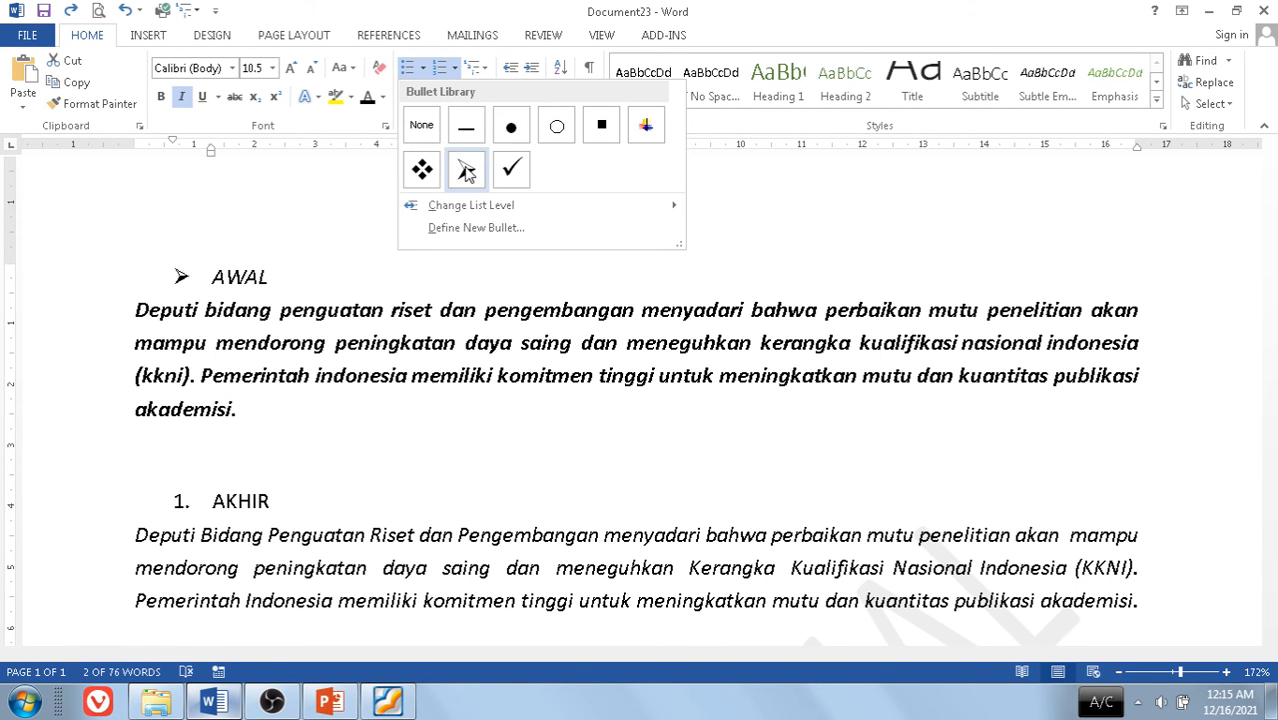
click(455, 75)
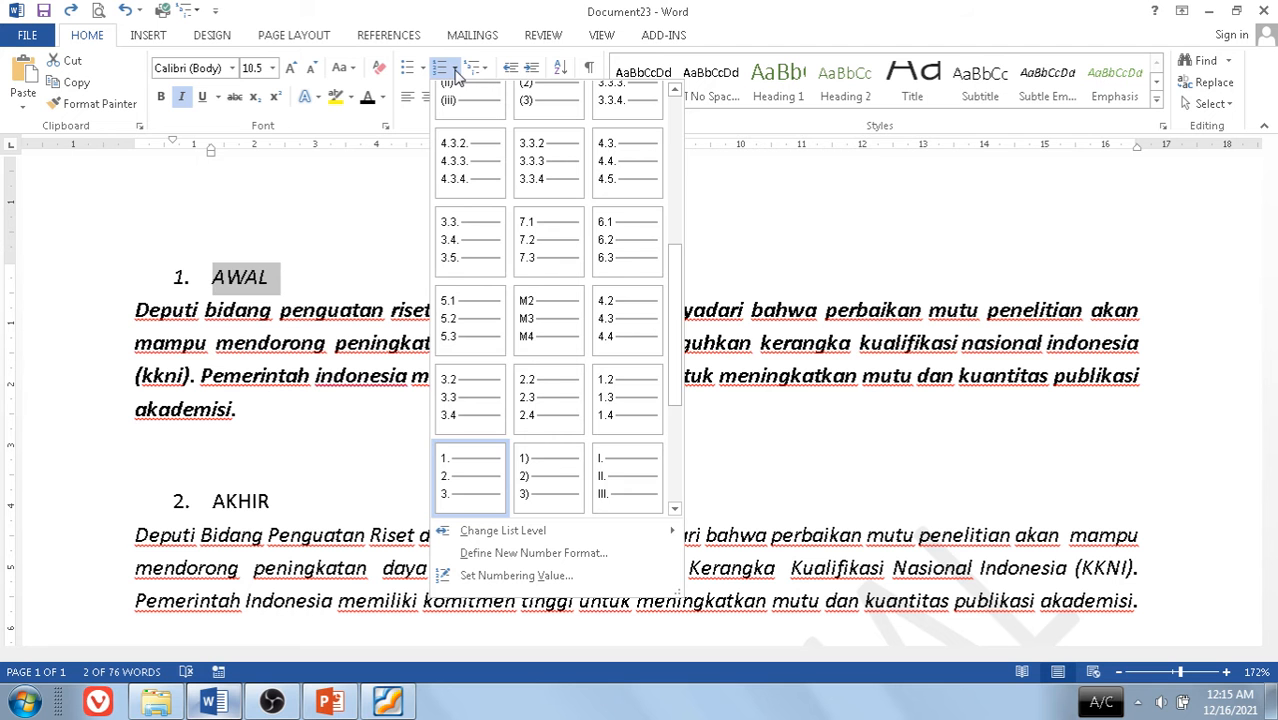
scroll(480, 240, up, 5)
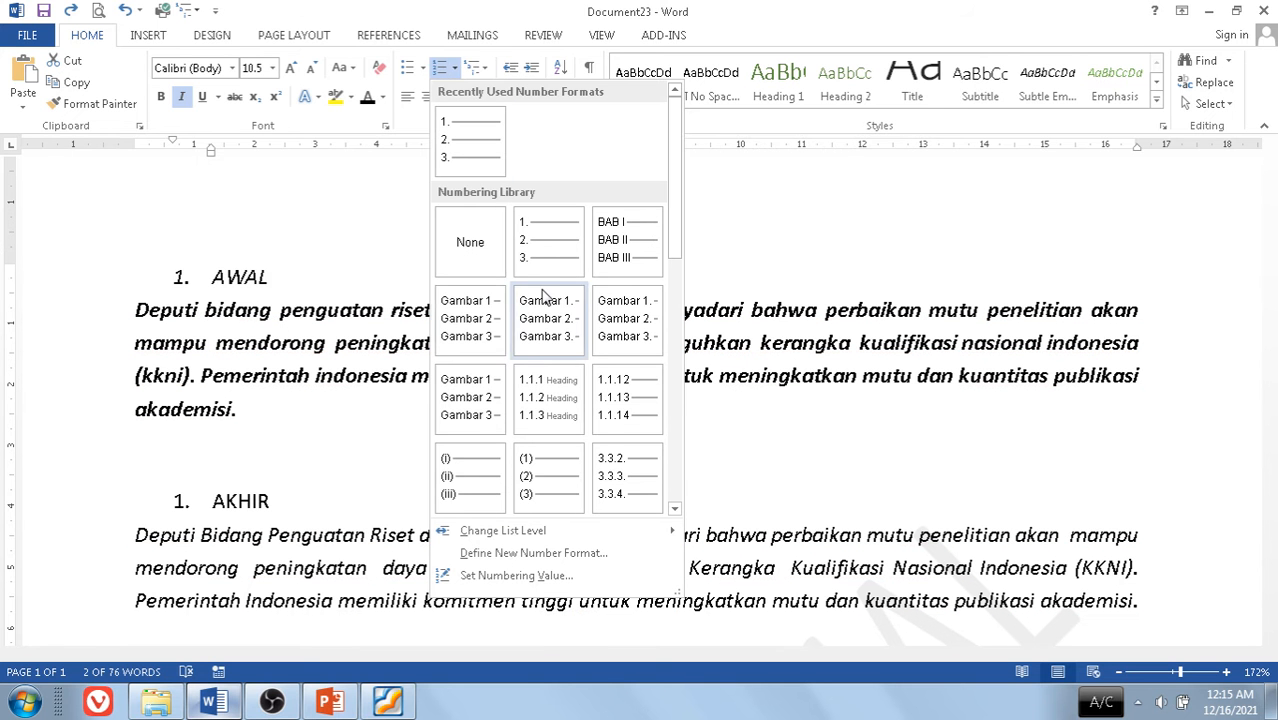
scroll(543, 293, down, 5)
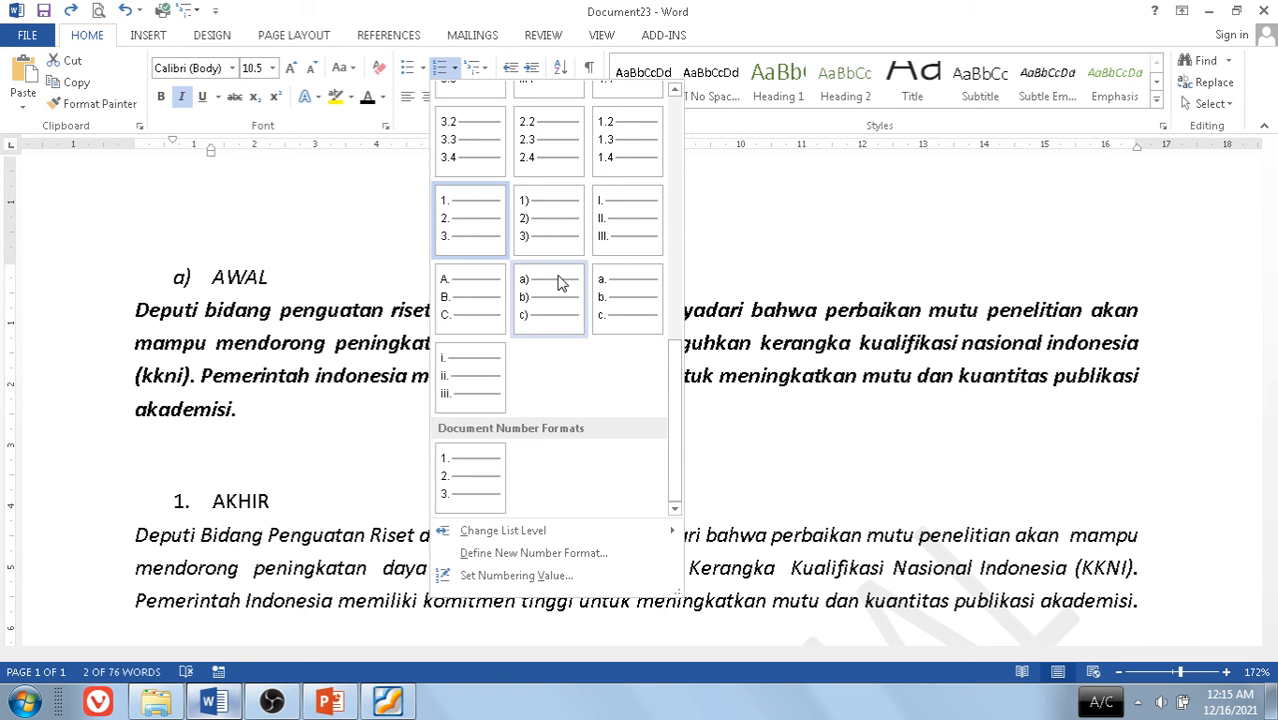
click(408, 128)
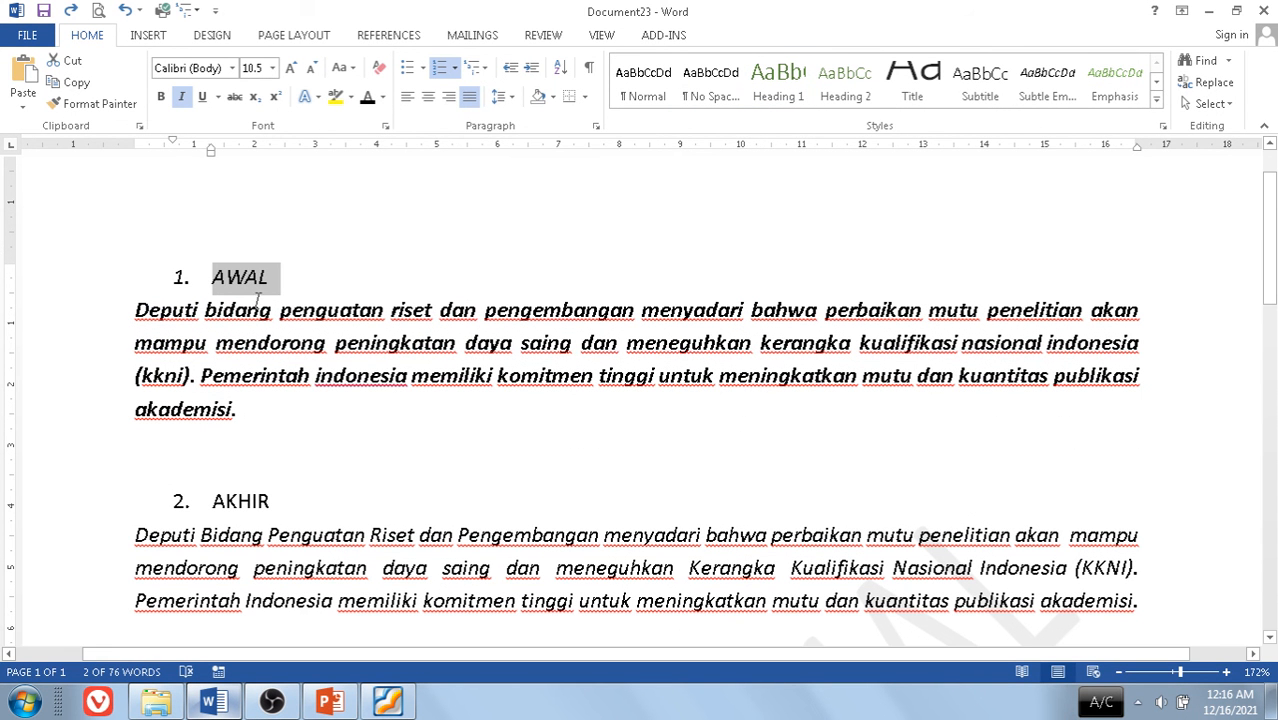
Start defining a new multilevel list for the "AWAL" heading, with the additional list options shown
click(482, 70)
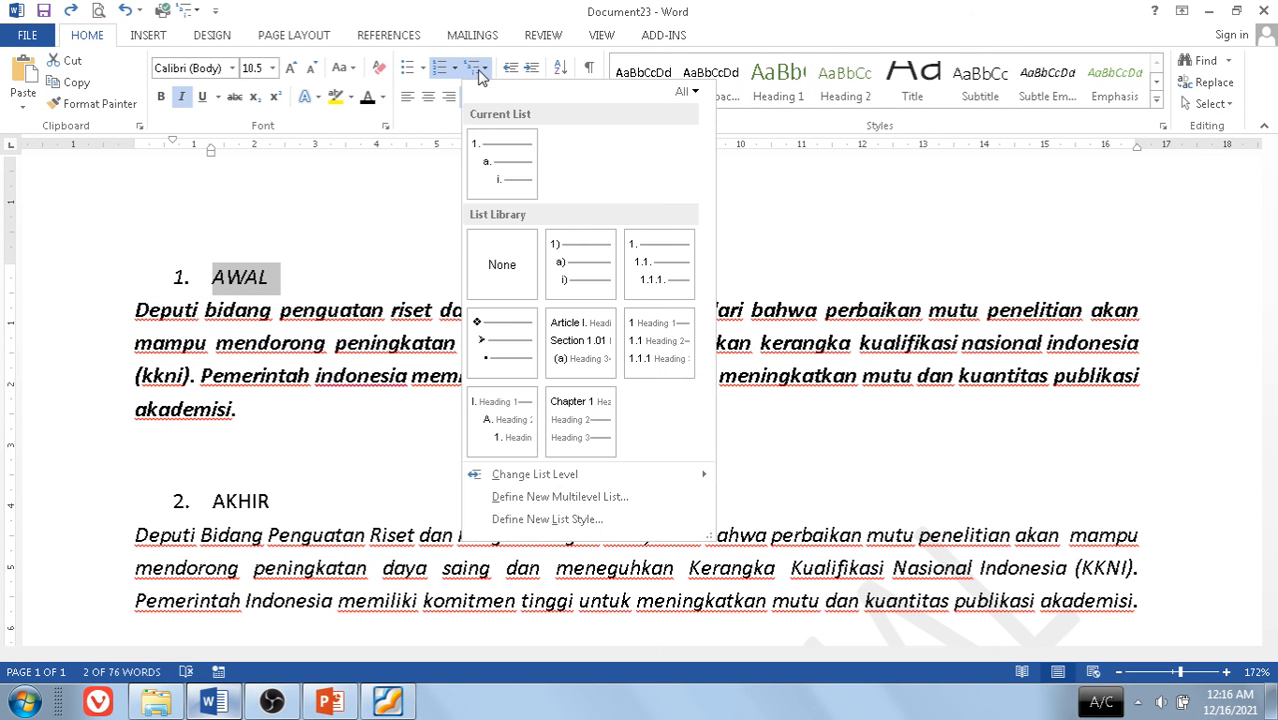
mouse_move(476, 185)
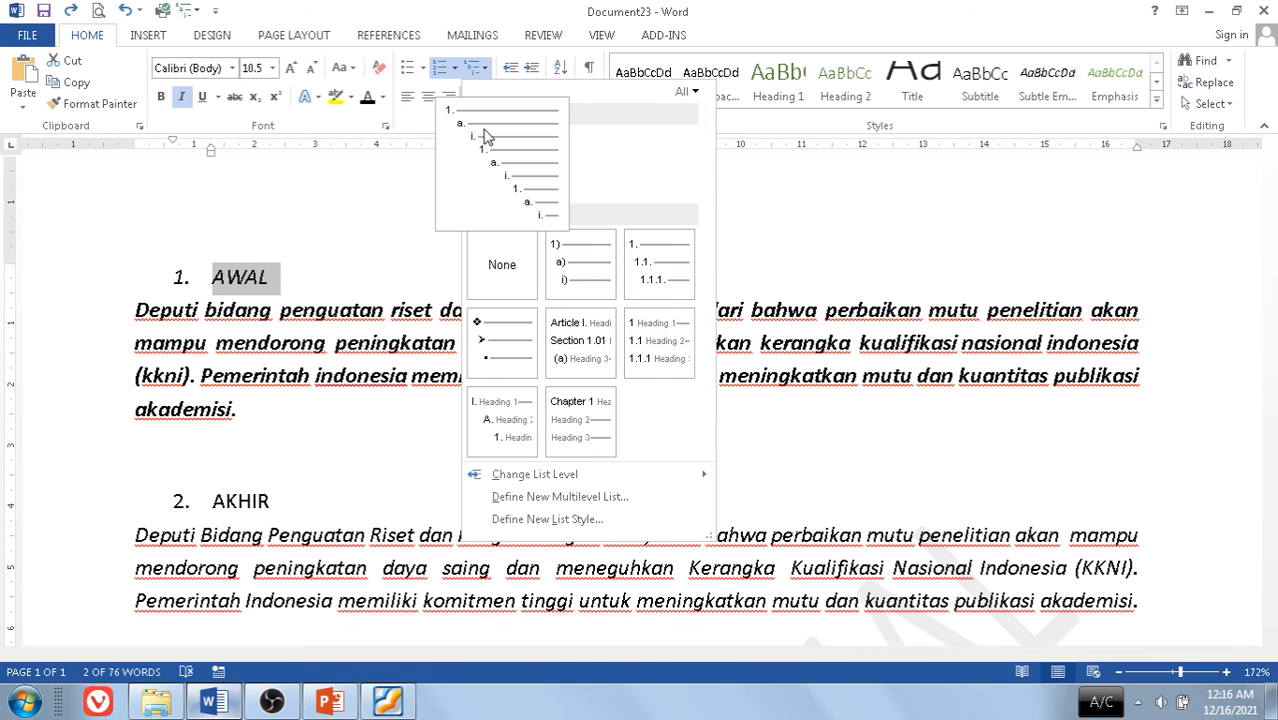
click(524, 499)
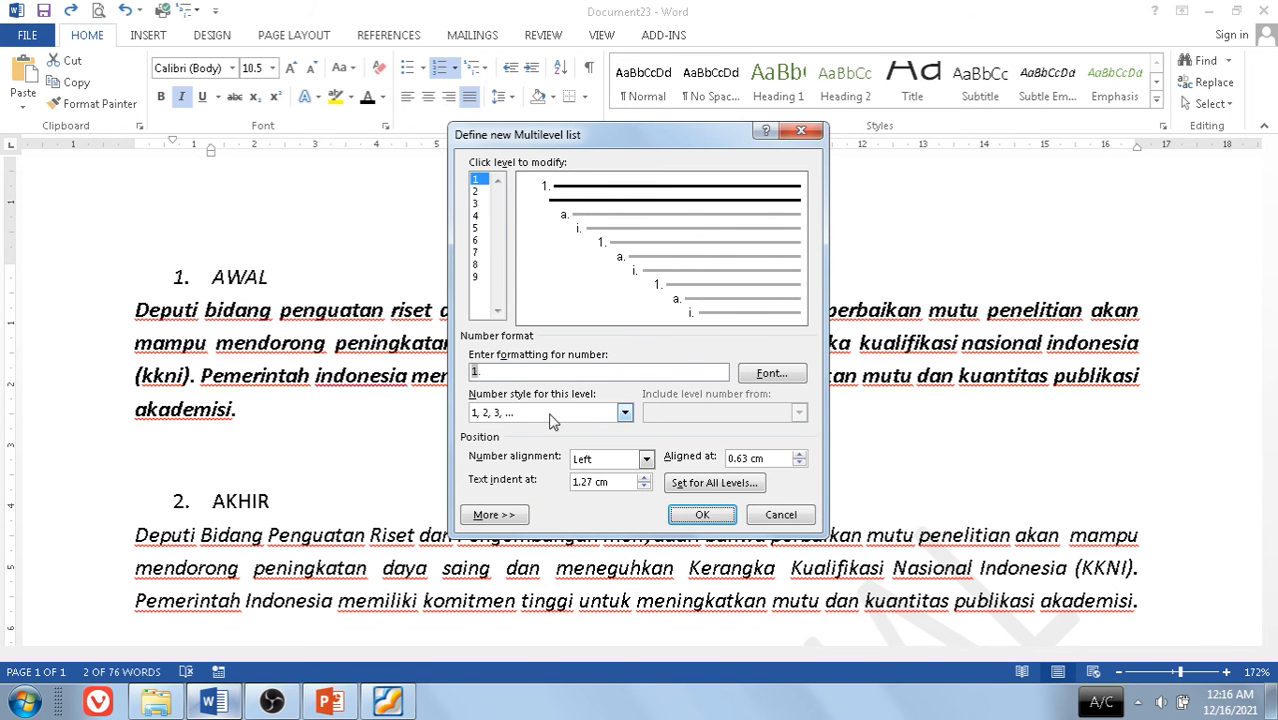
drag(648, 148, 551, 30)
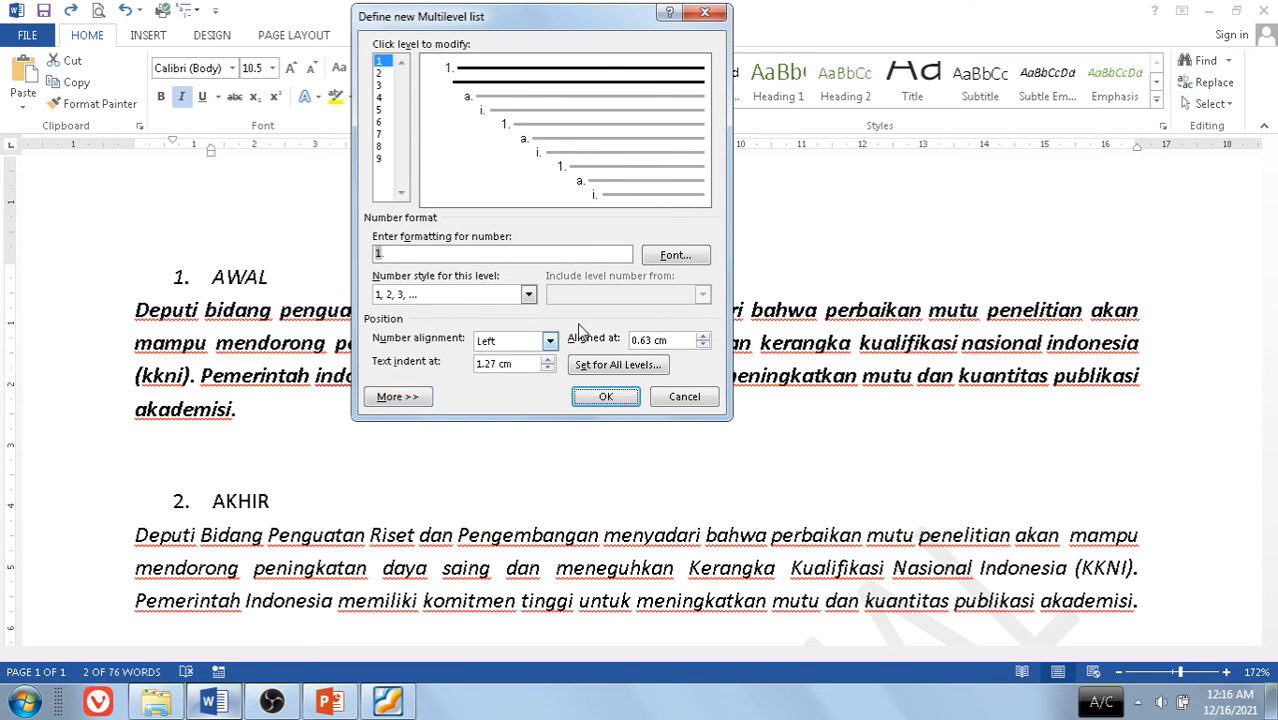
click(412, 397)
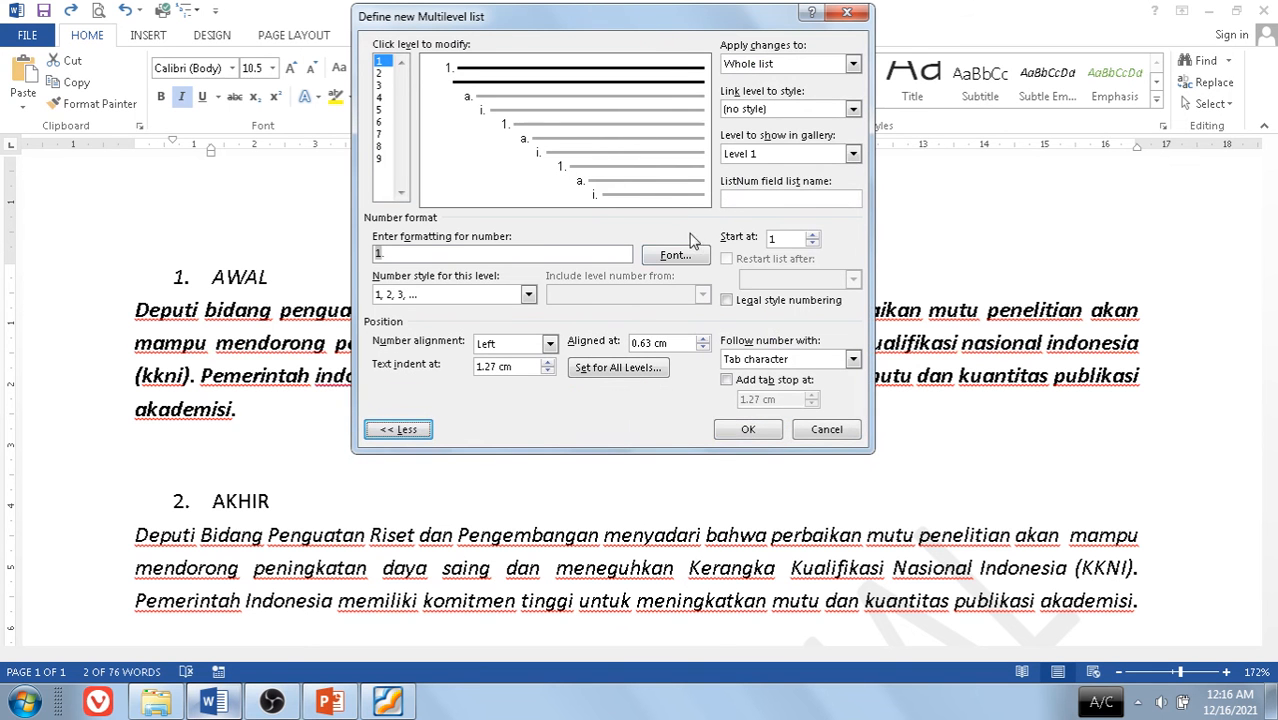
Link level 5 of the multilevel list to the Heading 1 style and set the link back to (no style)
click(381, 74)
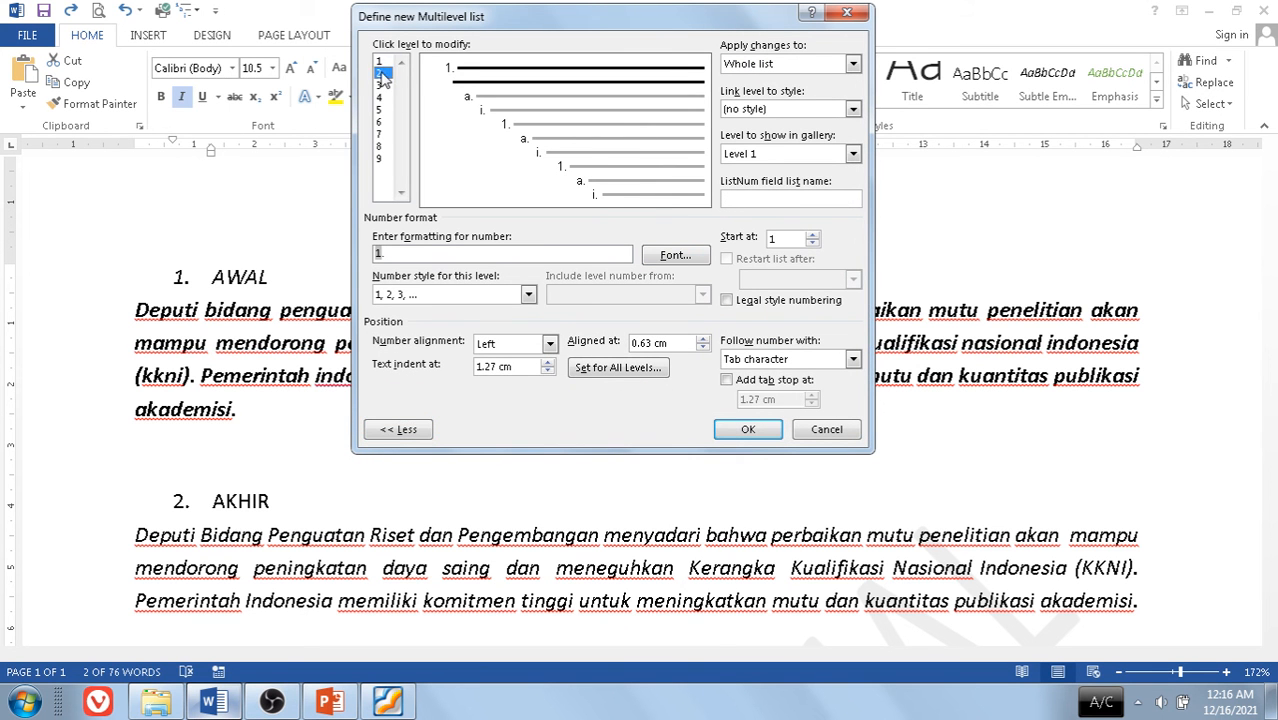
click(380, 98)
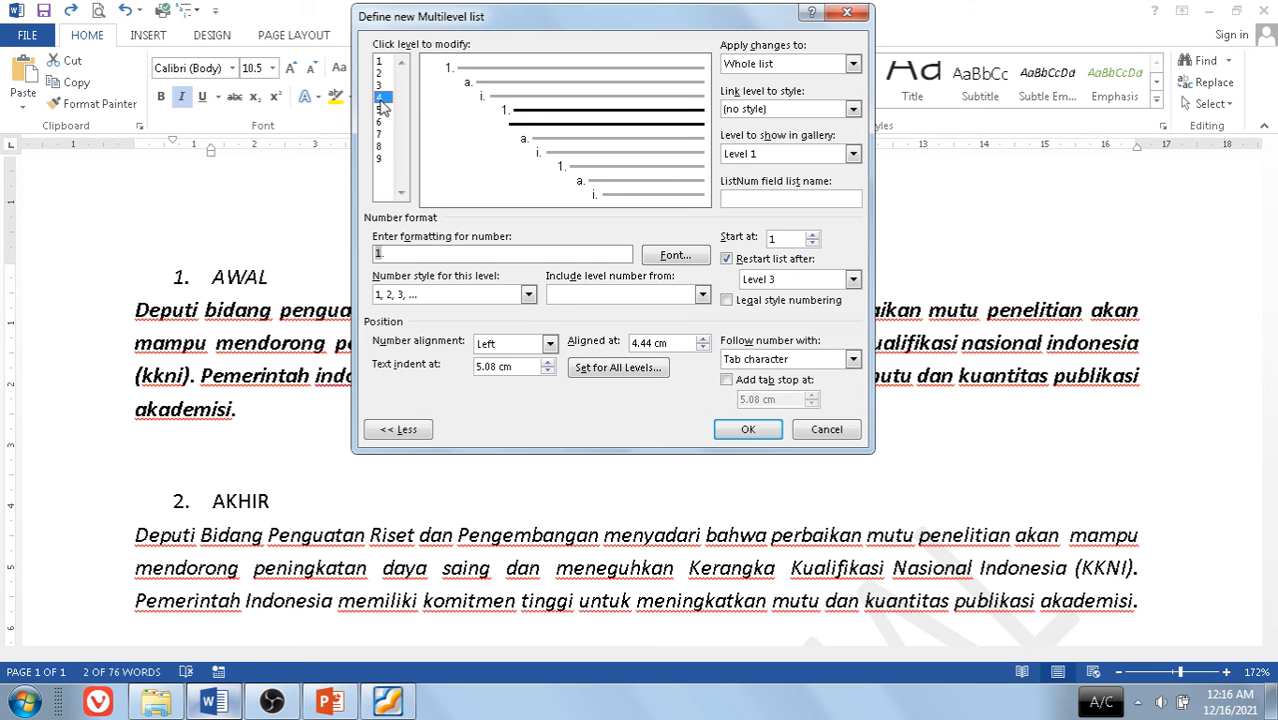
click(381, 110)
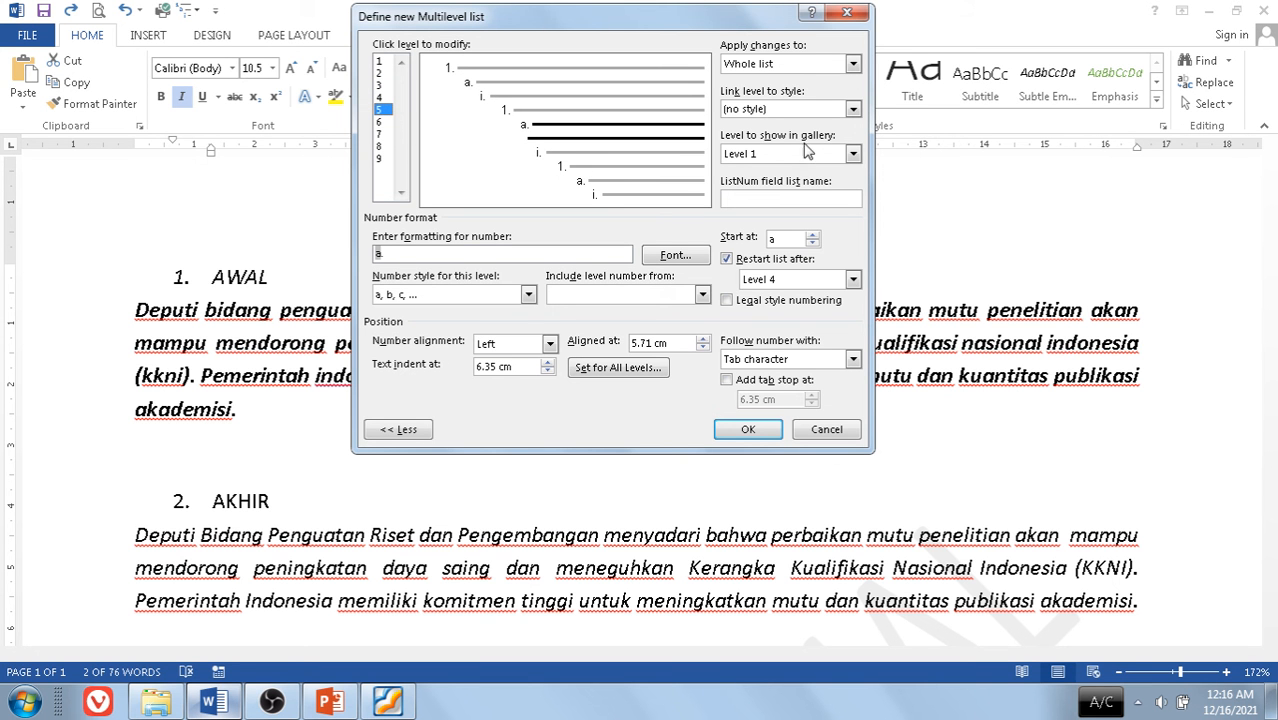
click(853, 110)
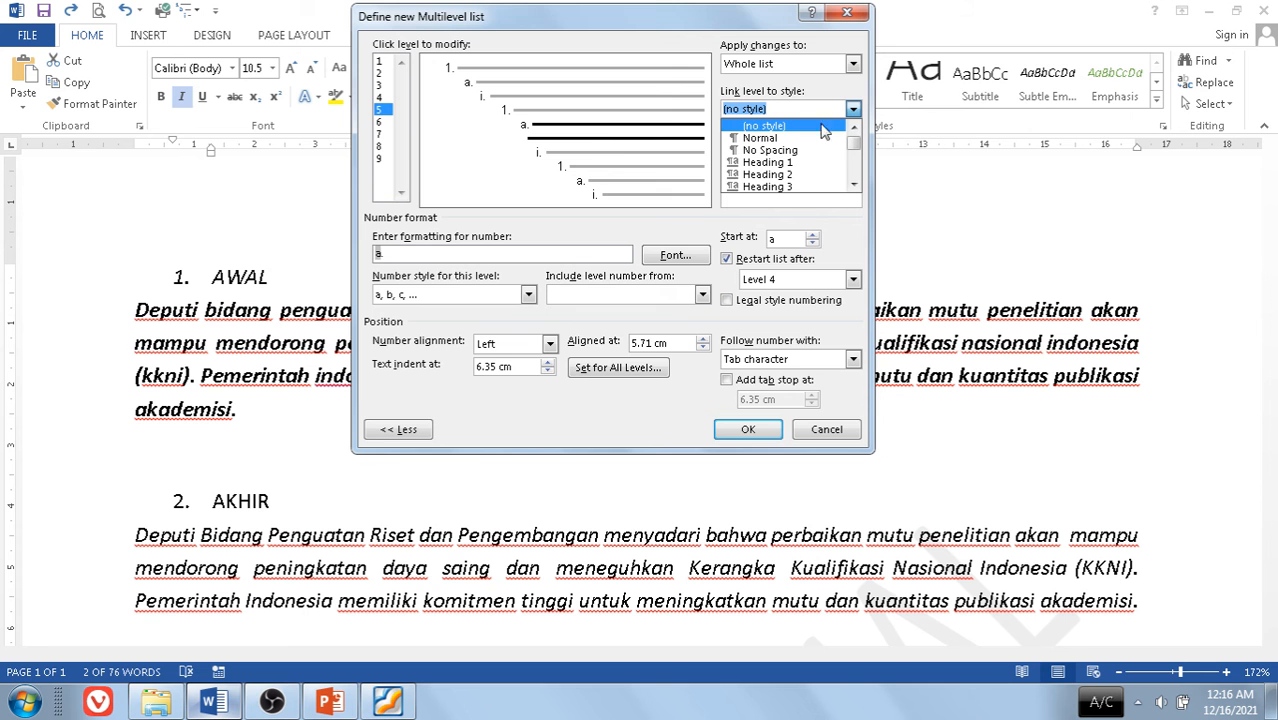
scroll(815, 134, down, 1)
click(781, 129)
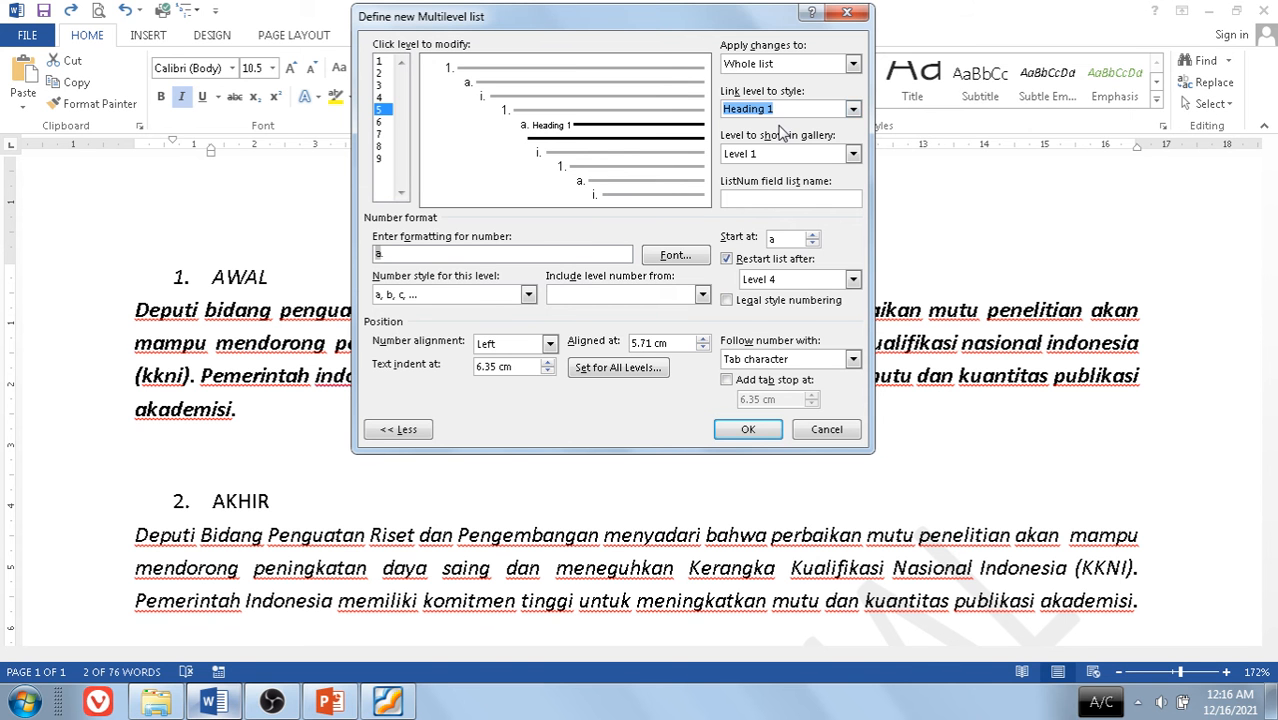
click(855, 114)
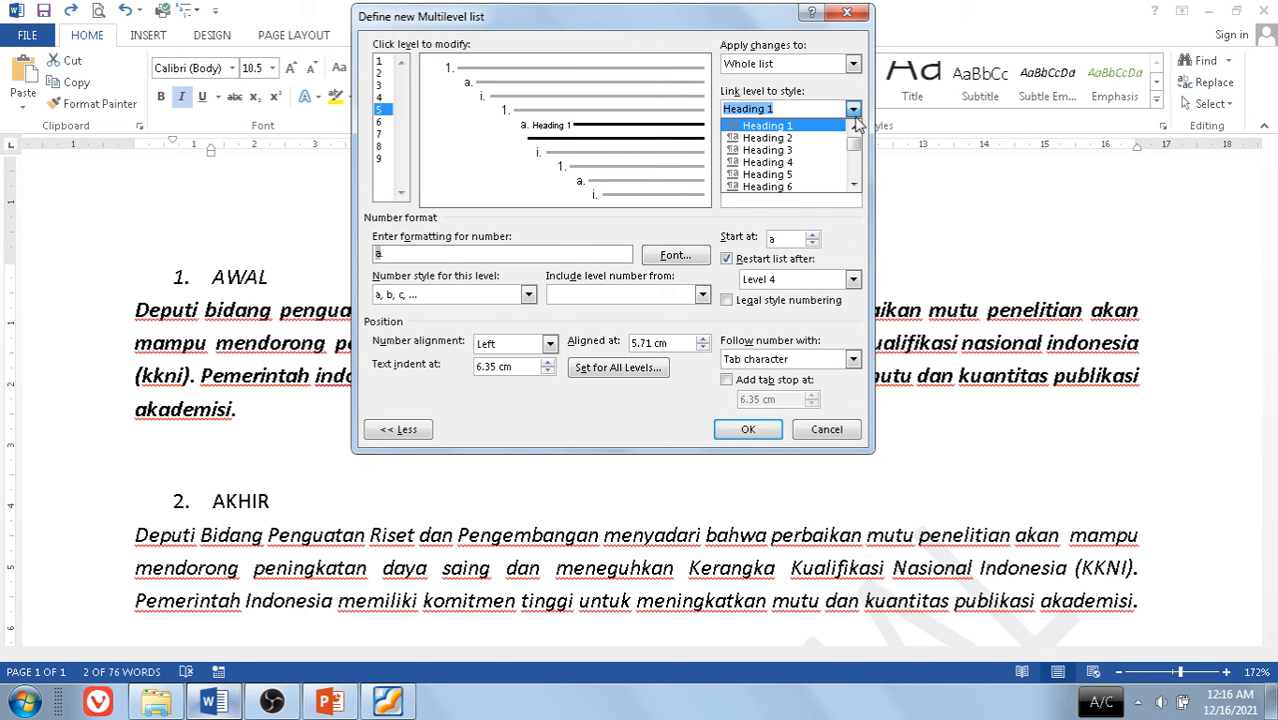
scroll(790, 140, up, 1)
click(775, 129)
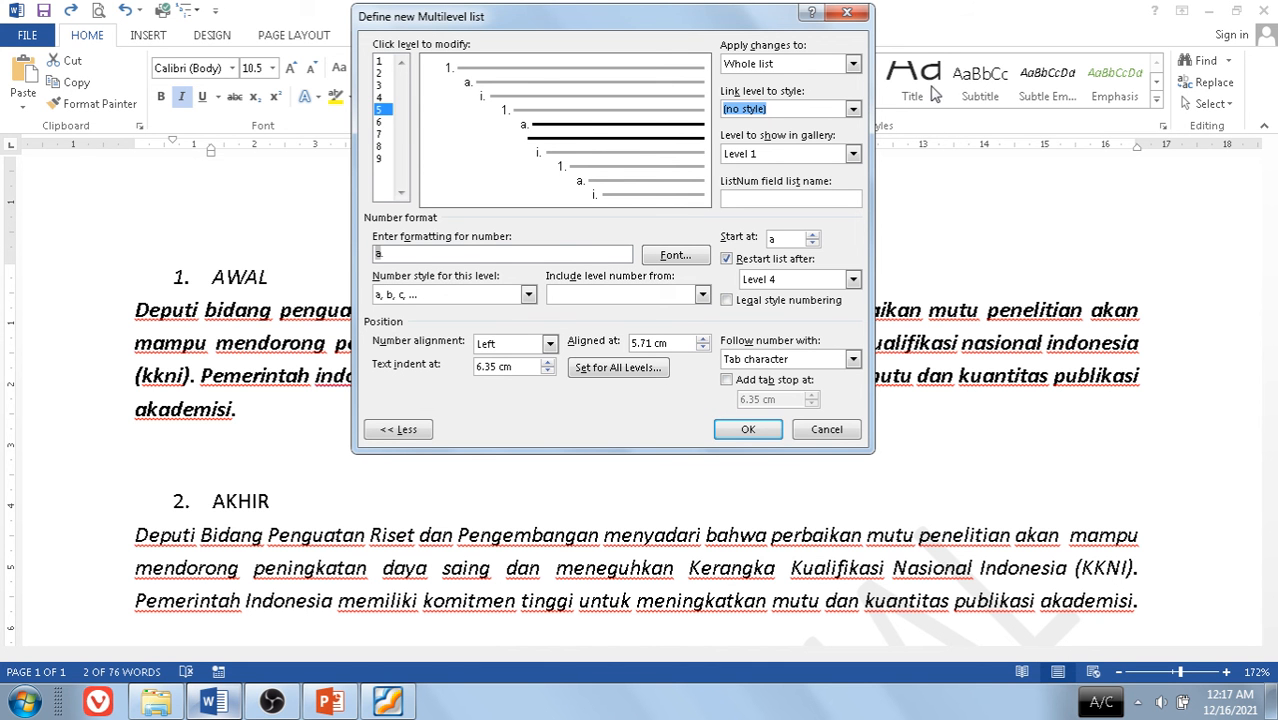
Set the number style of level 2 in the multilevel list to "1, 2, 3, …"
click(380, 74)
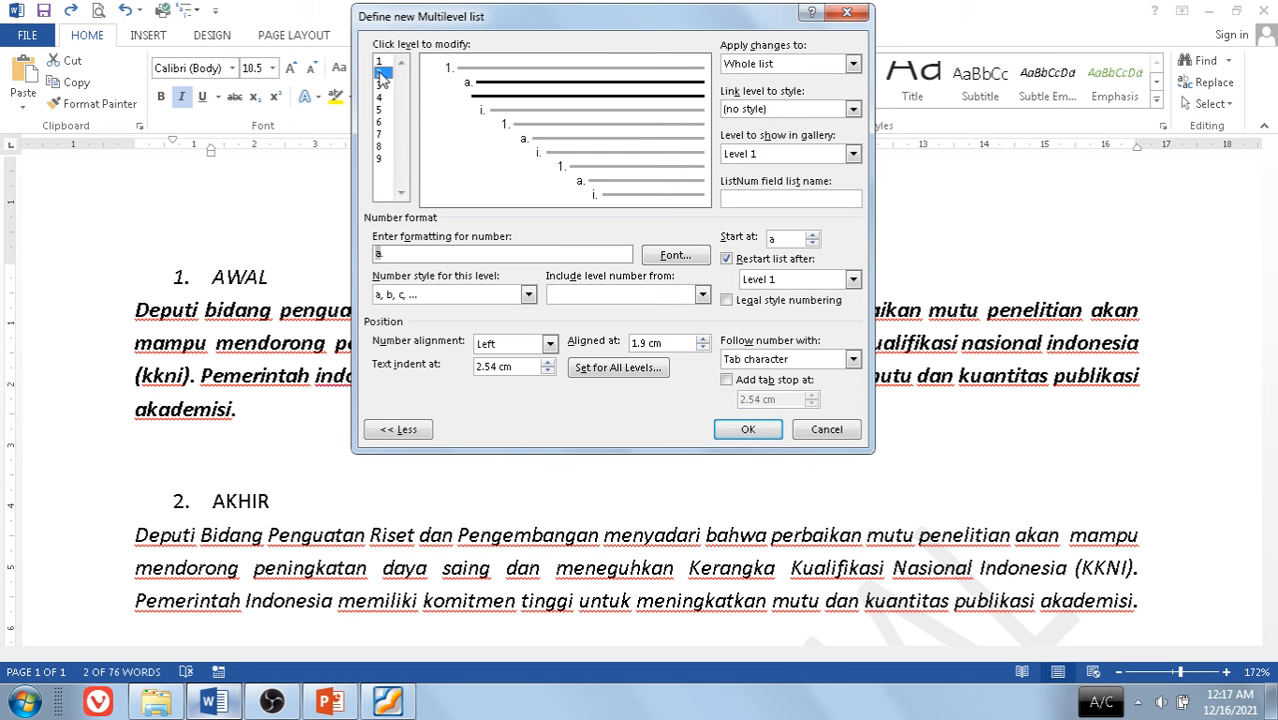
click(529, 295)
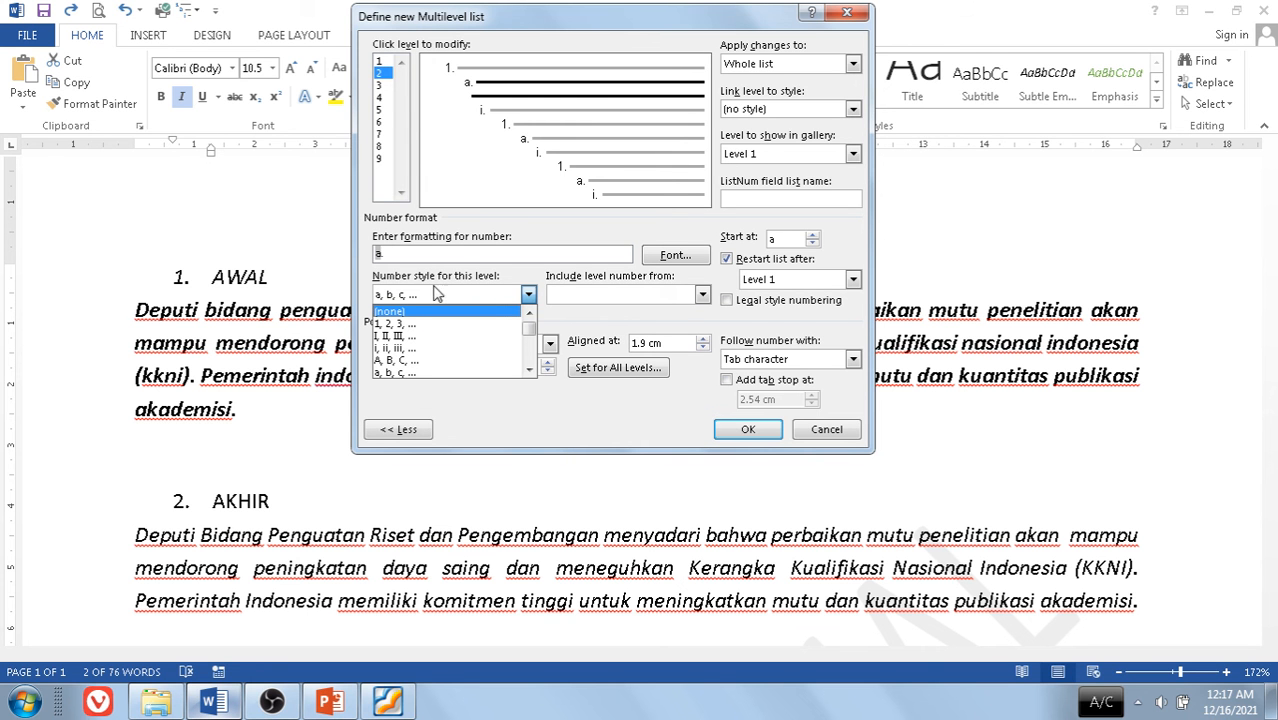
click(408, 326)
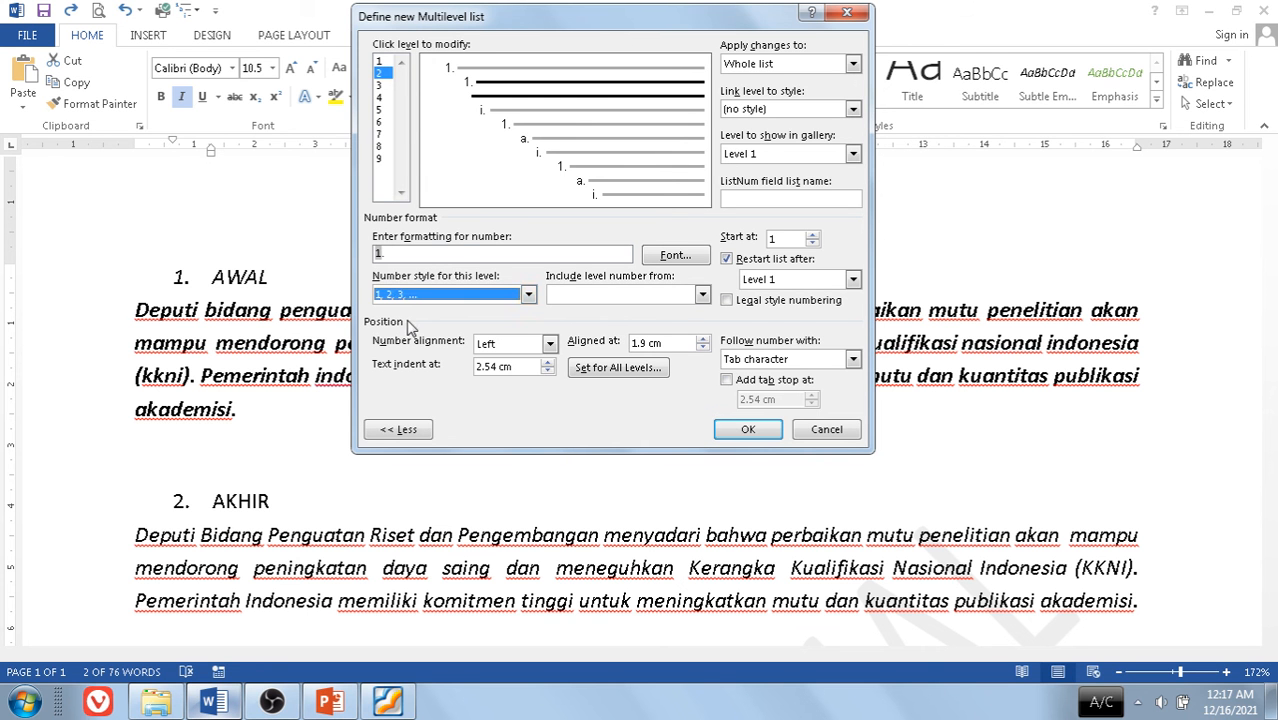
Include the Level 1 number in level 2's number format and set the level's number style to "a, b, c, …"
click(378, 254)
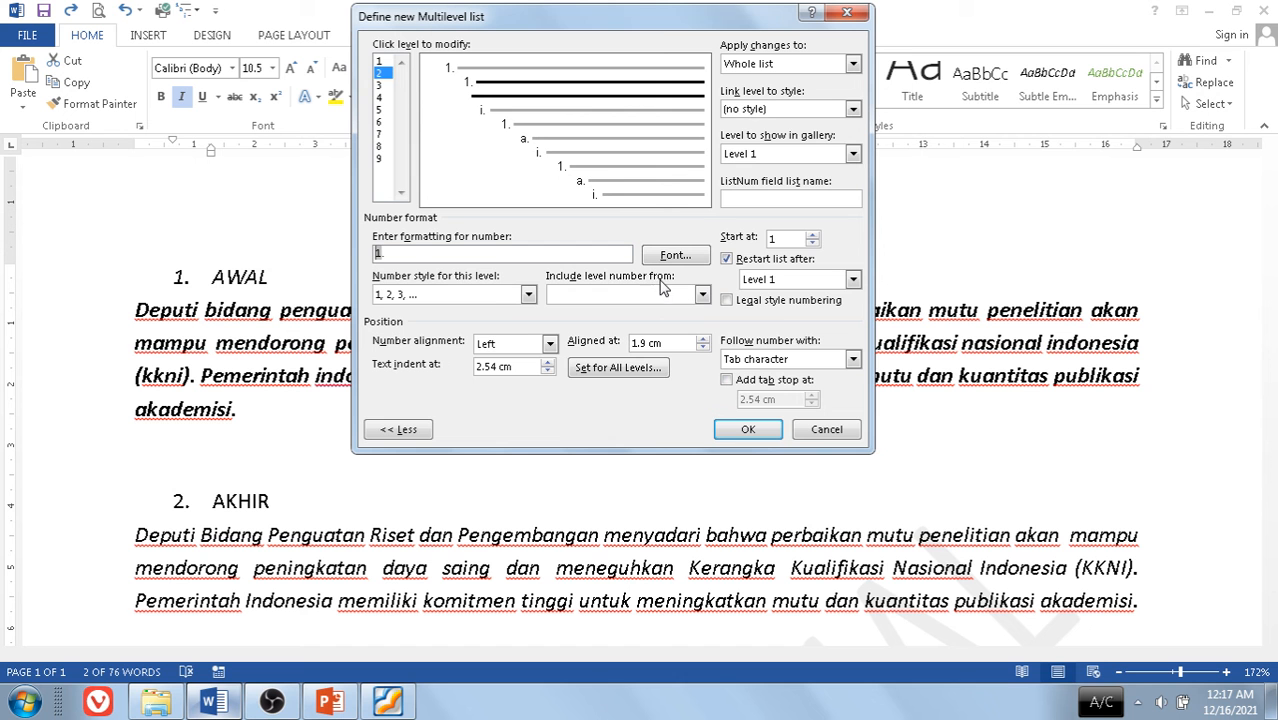
click(701, 295)
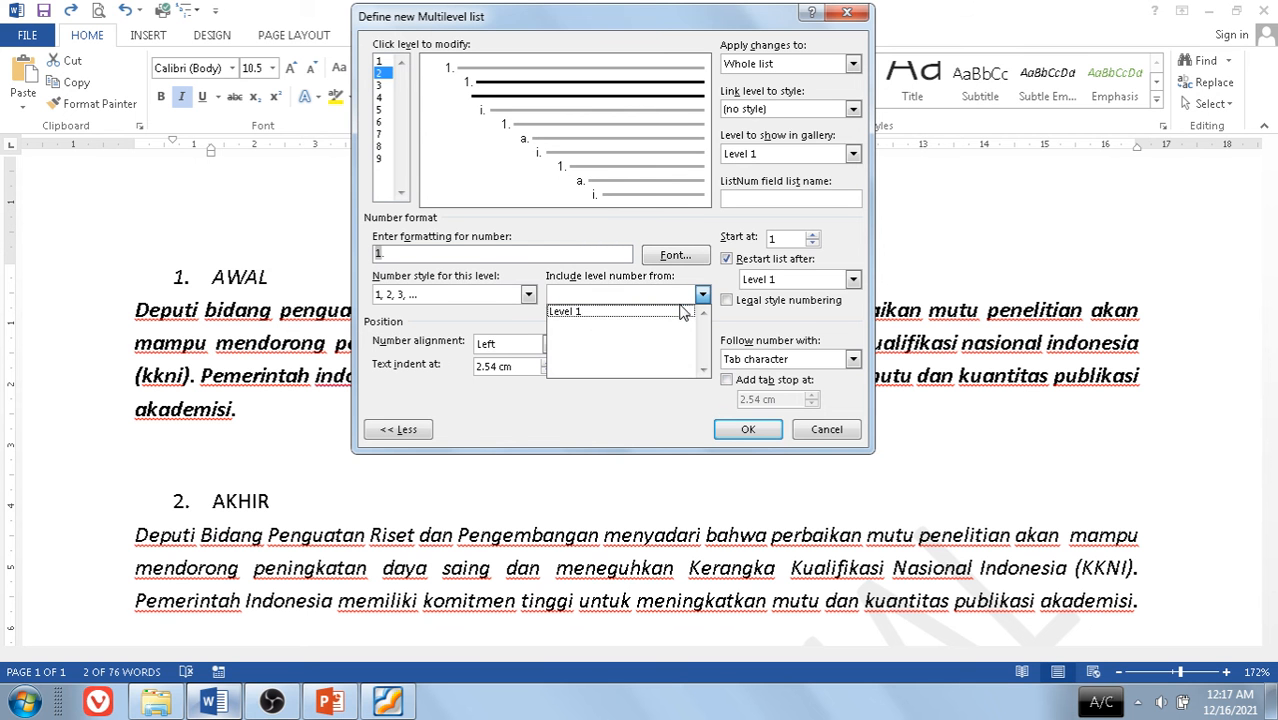
click(570, 313)
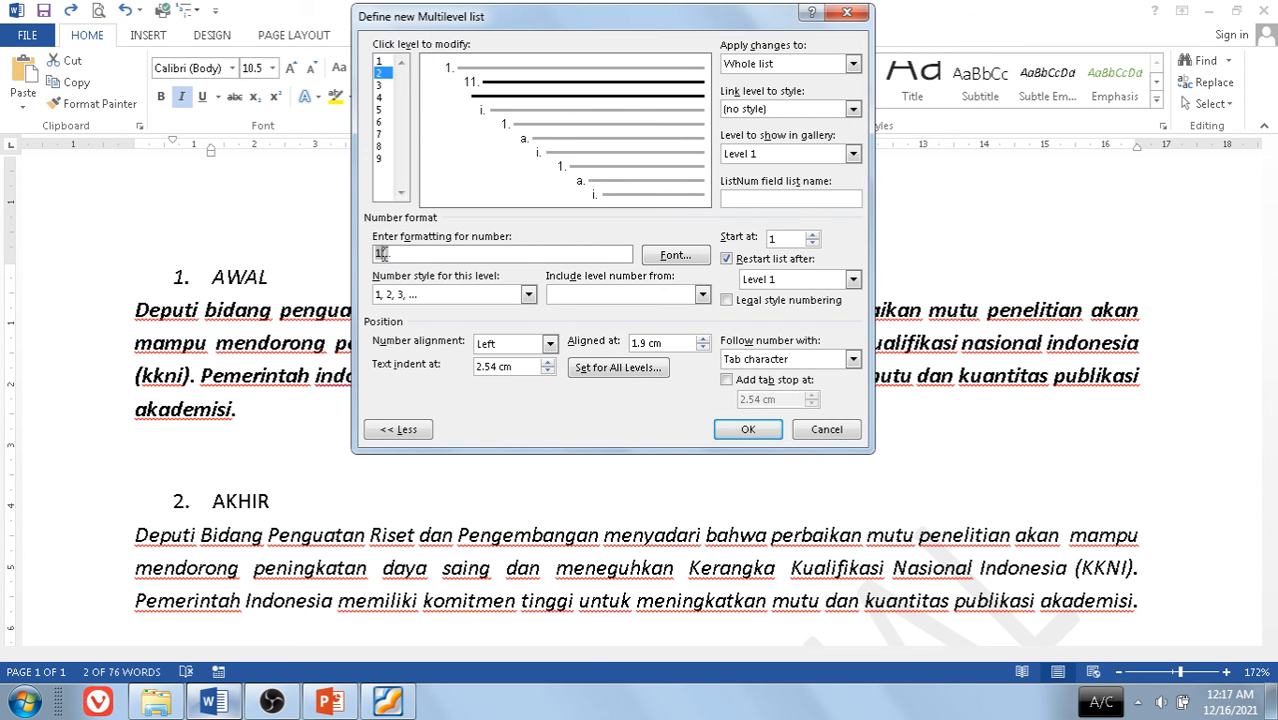
click(528, 294)
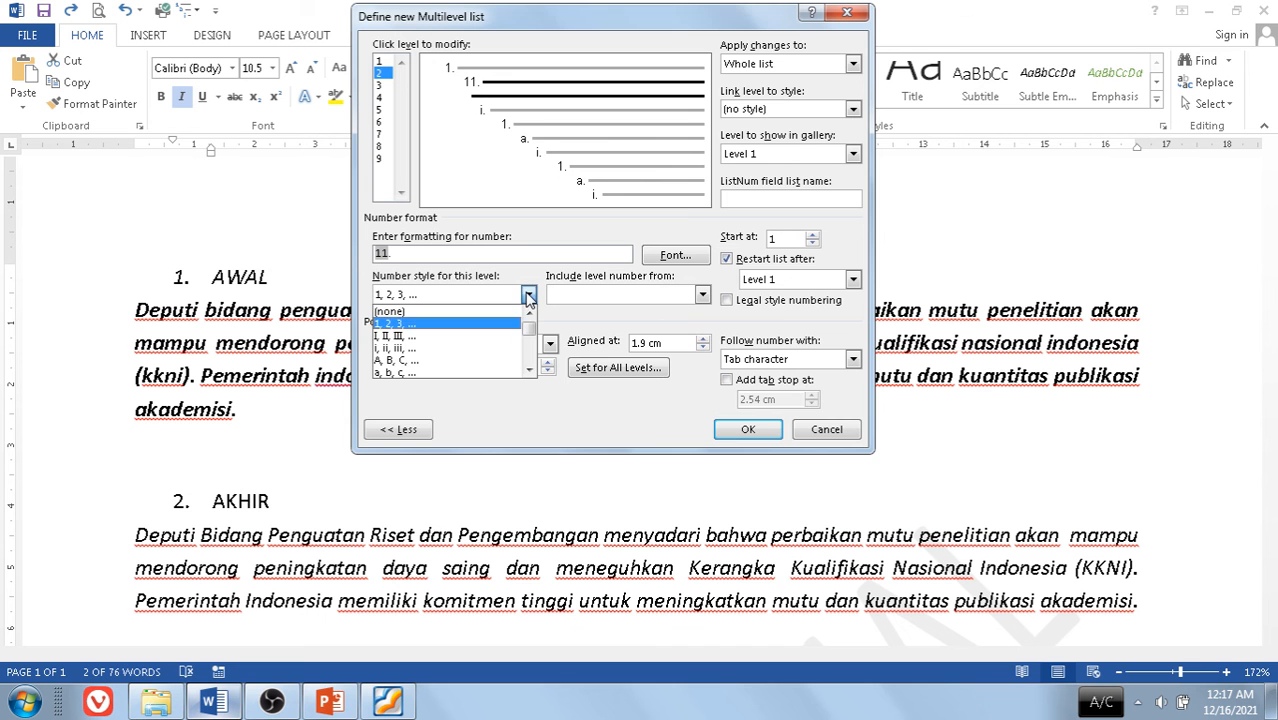
click(405, 371)
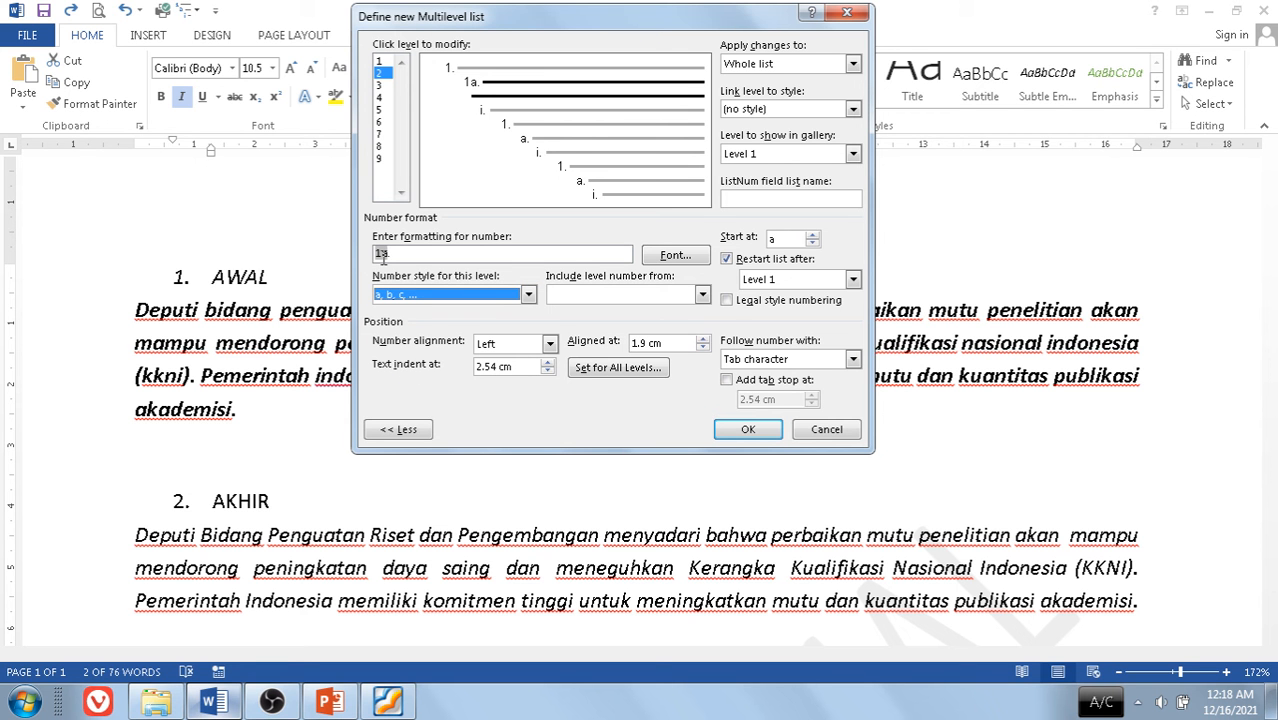
Insert a period between the two numbers in level 2's format and set its number style to "1, 2, 3, …"
click(382, 256)
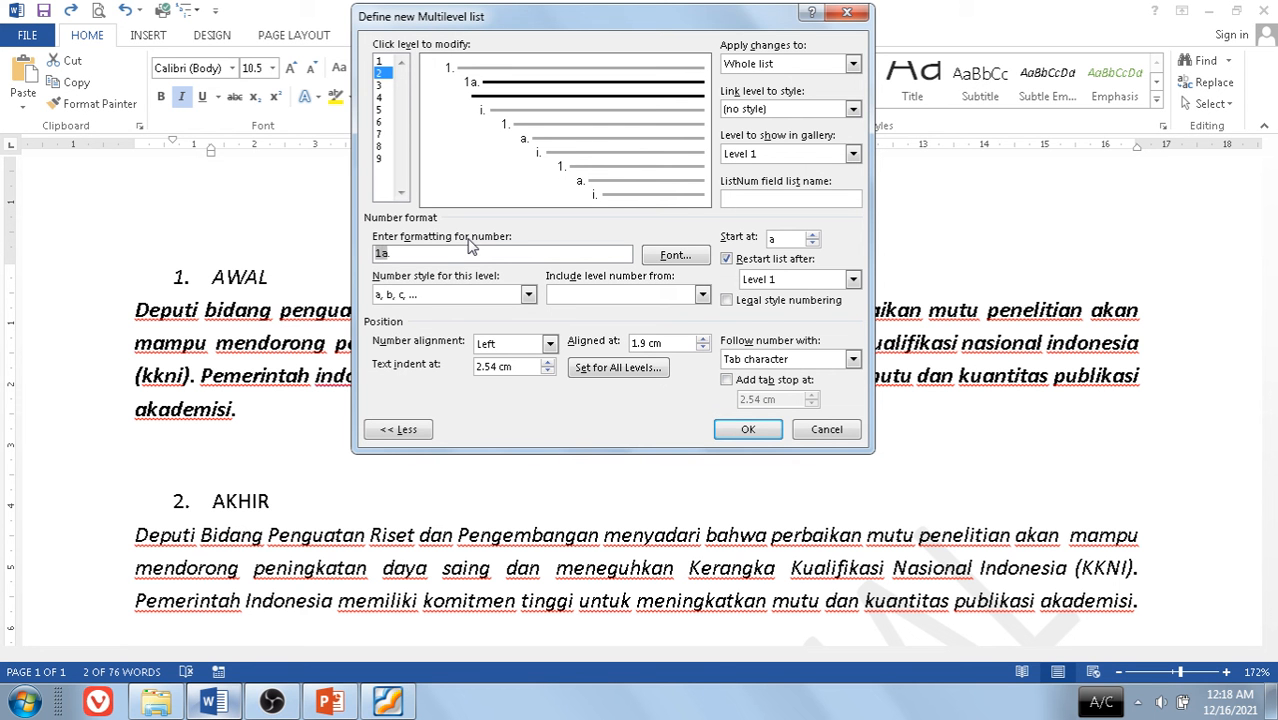
text(.)
click(528, 295)
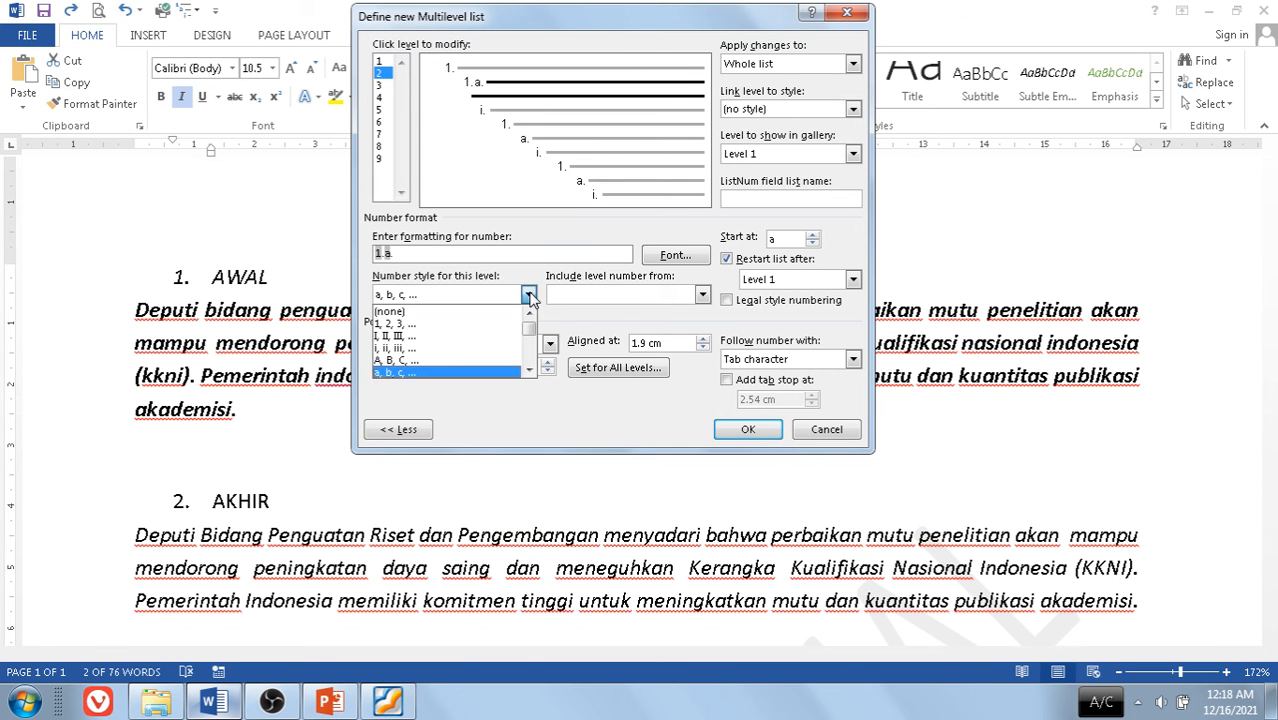
click(404, 324)
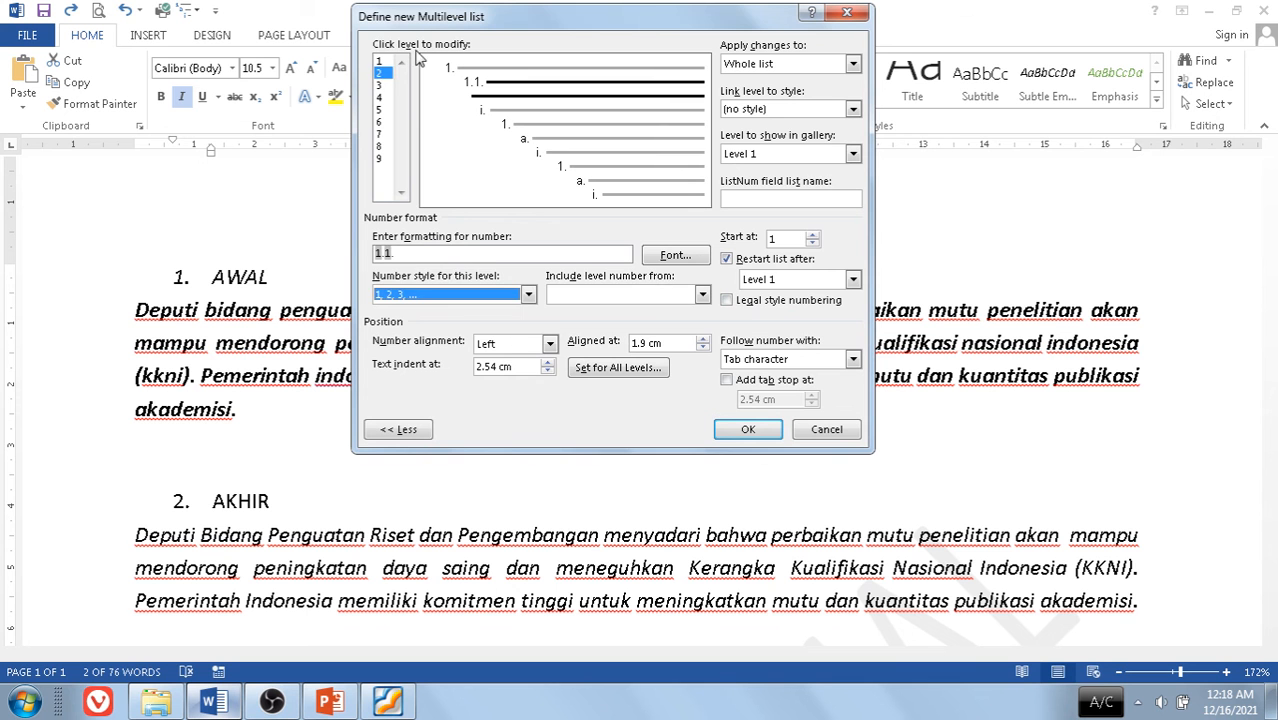
Set the number style of level 1 in the multilevel list to "I, II, III, …"
click(379, 61)
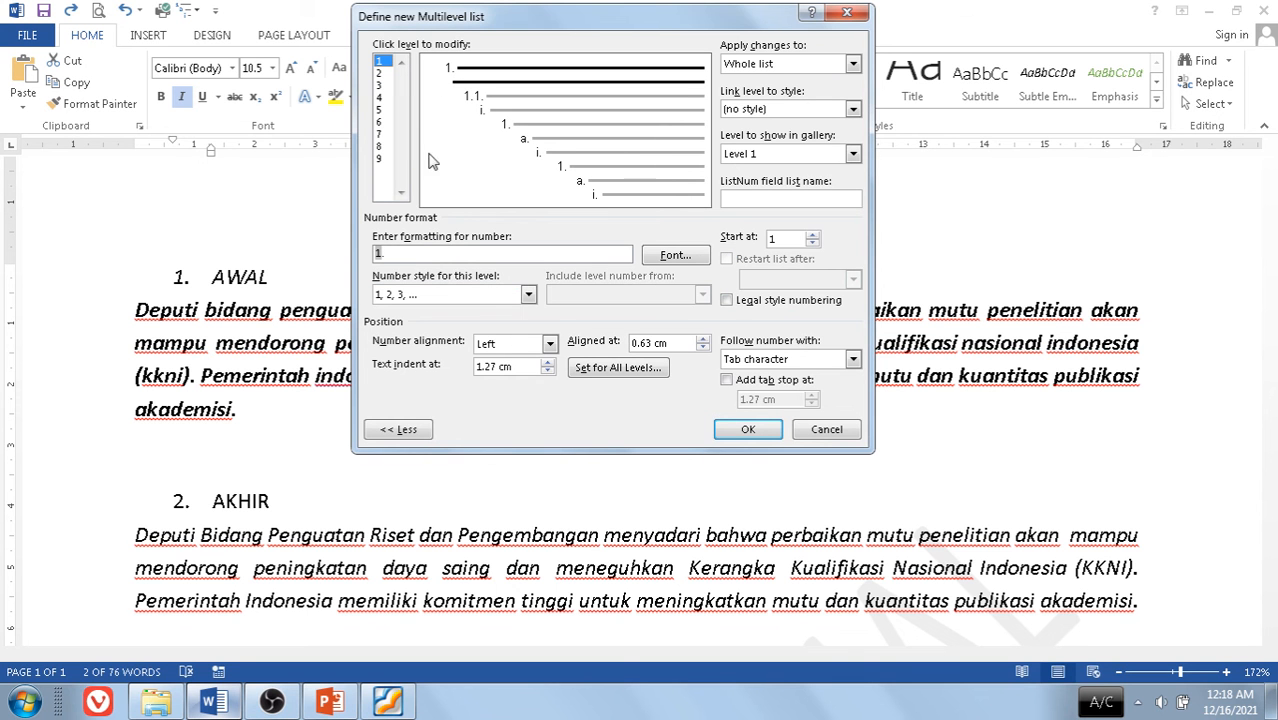
click(528, 295)
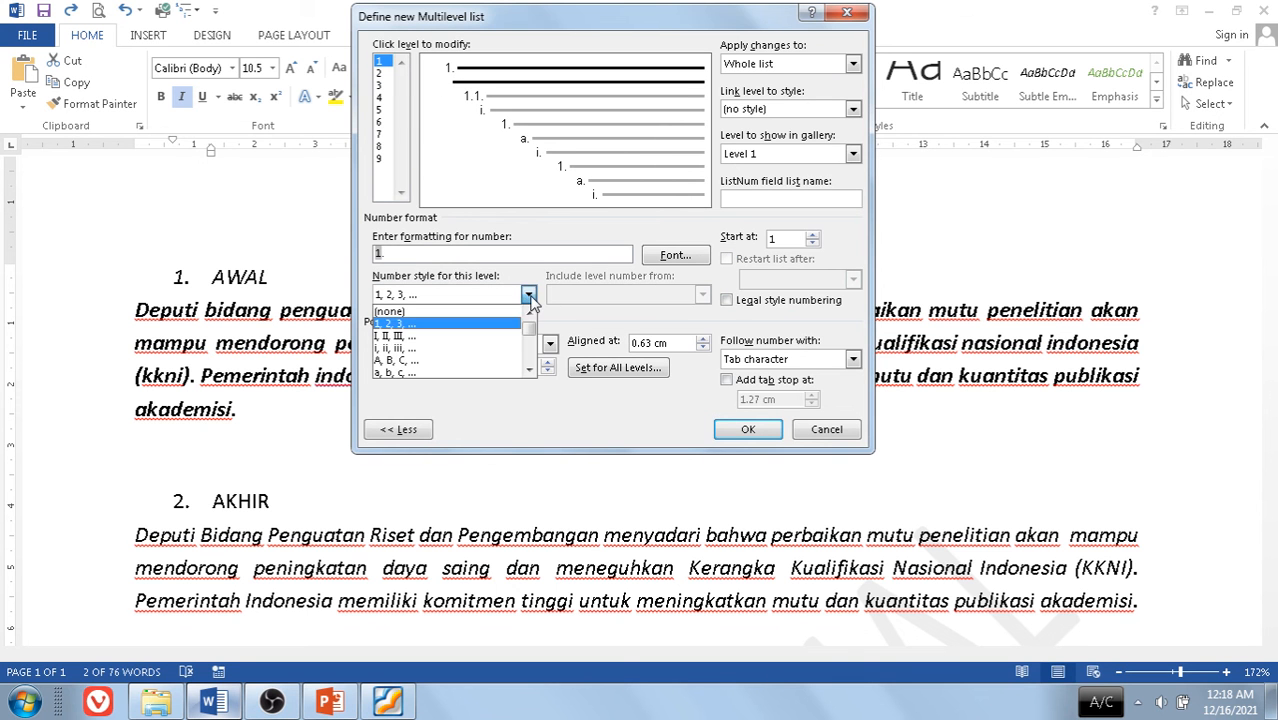
click(421, 336)
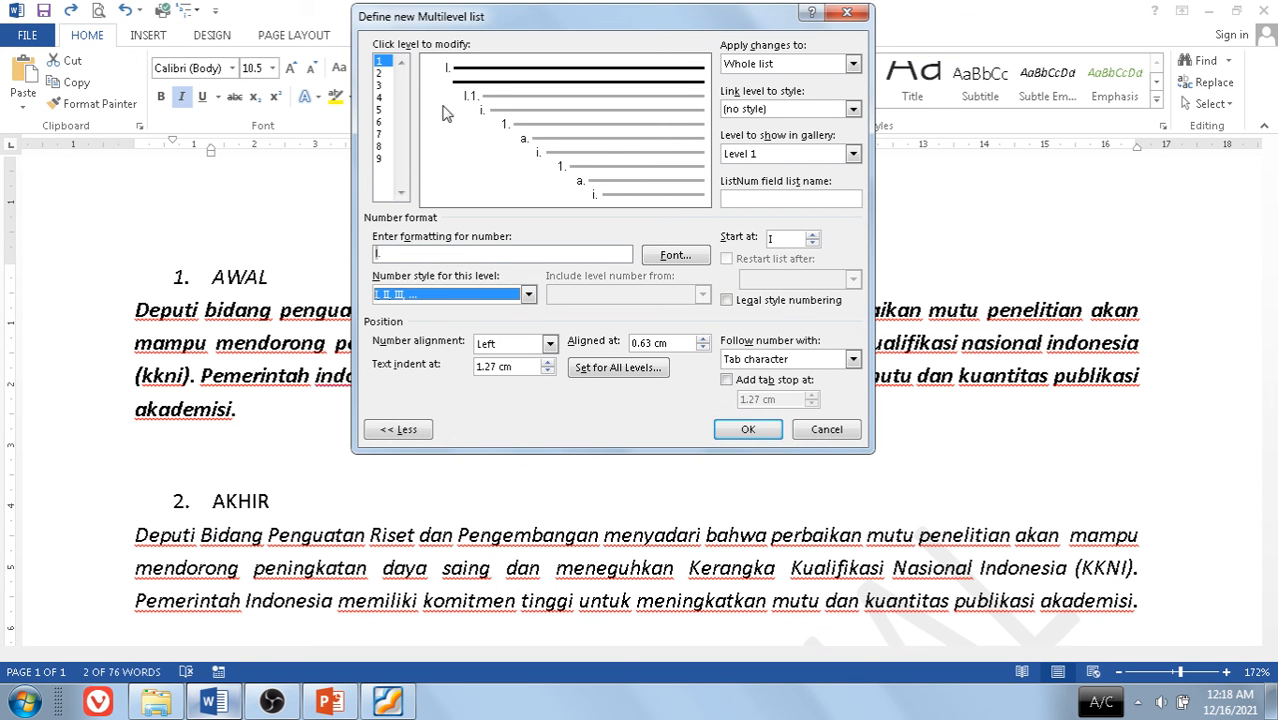
Turn on legal style numbering for level 2 and apply the new multilevel list to the document
click(381, 73)
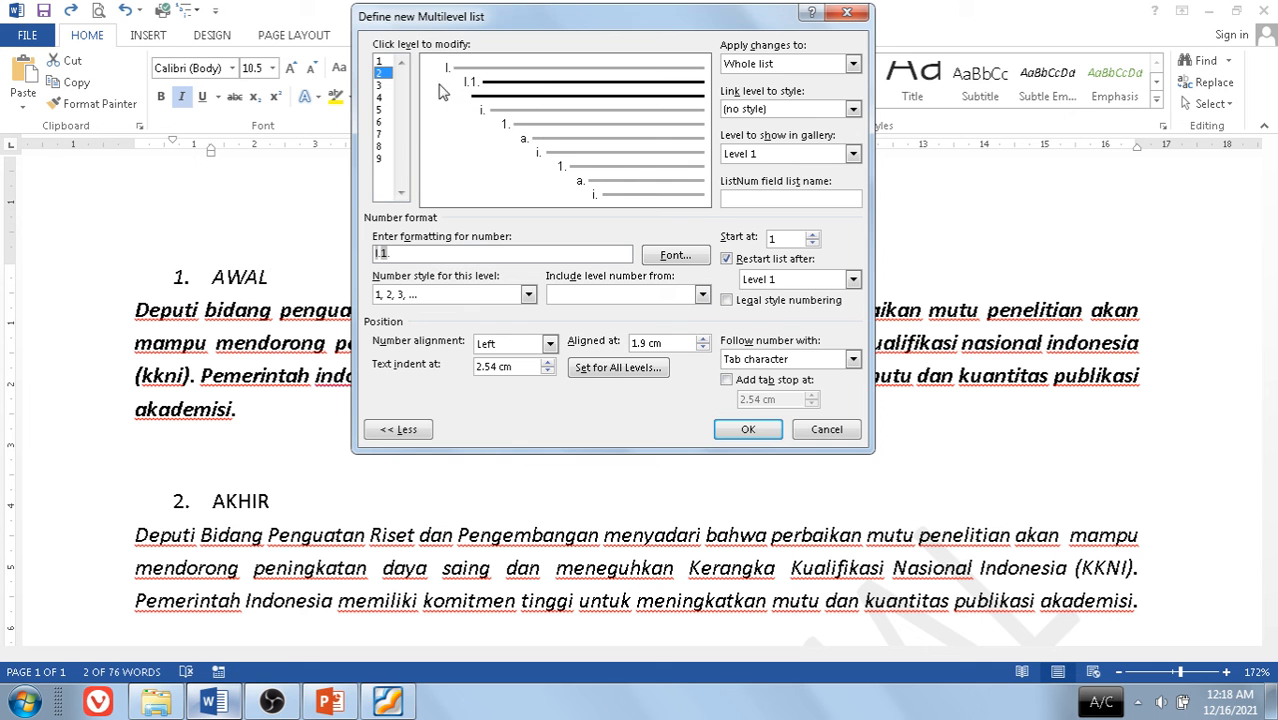
click(727, 301)
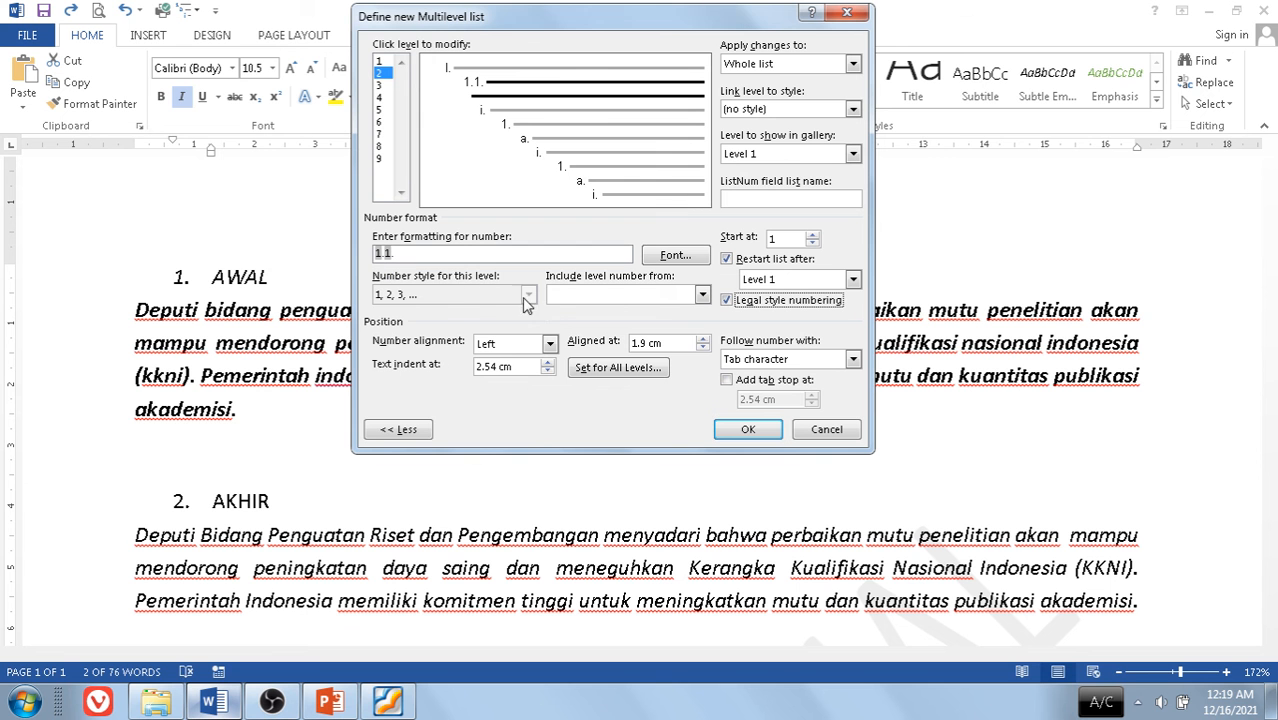
click(748, 430)
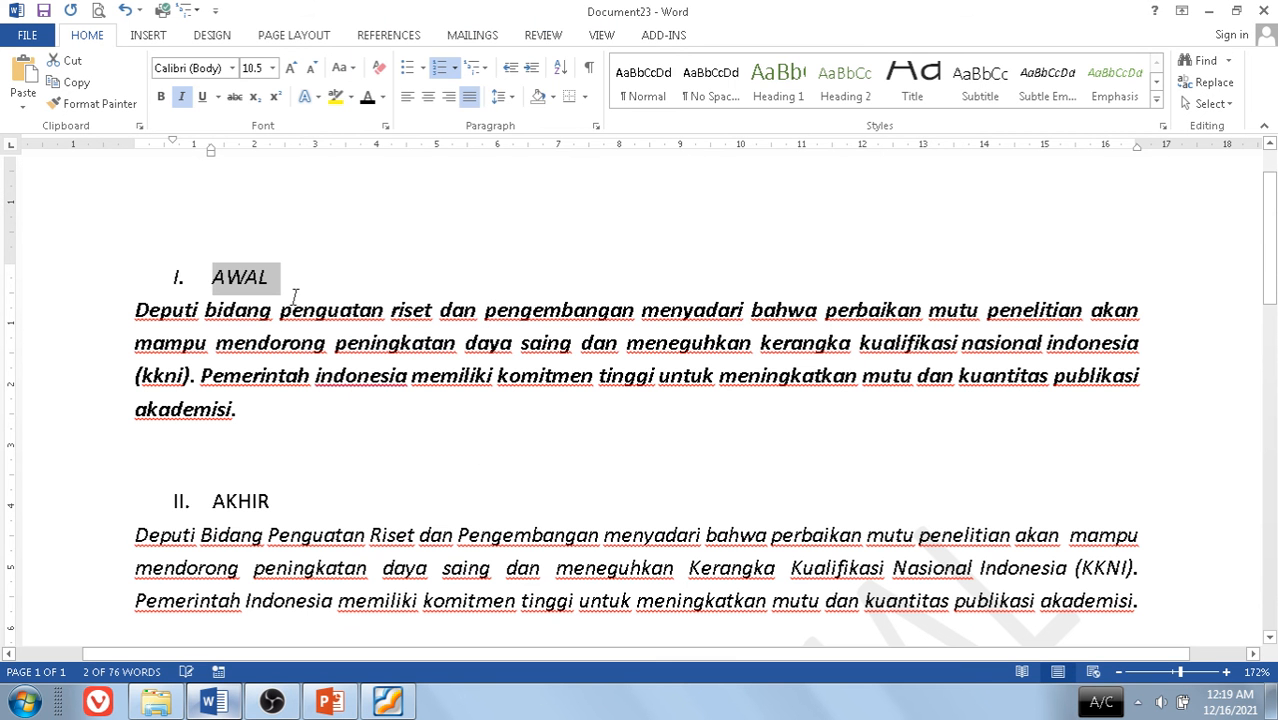
Change the list level of the "AKHIR" heading to the 1.1. level and return it to the first level
scroll(197, 305, down, 1)
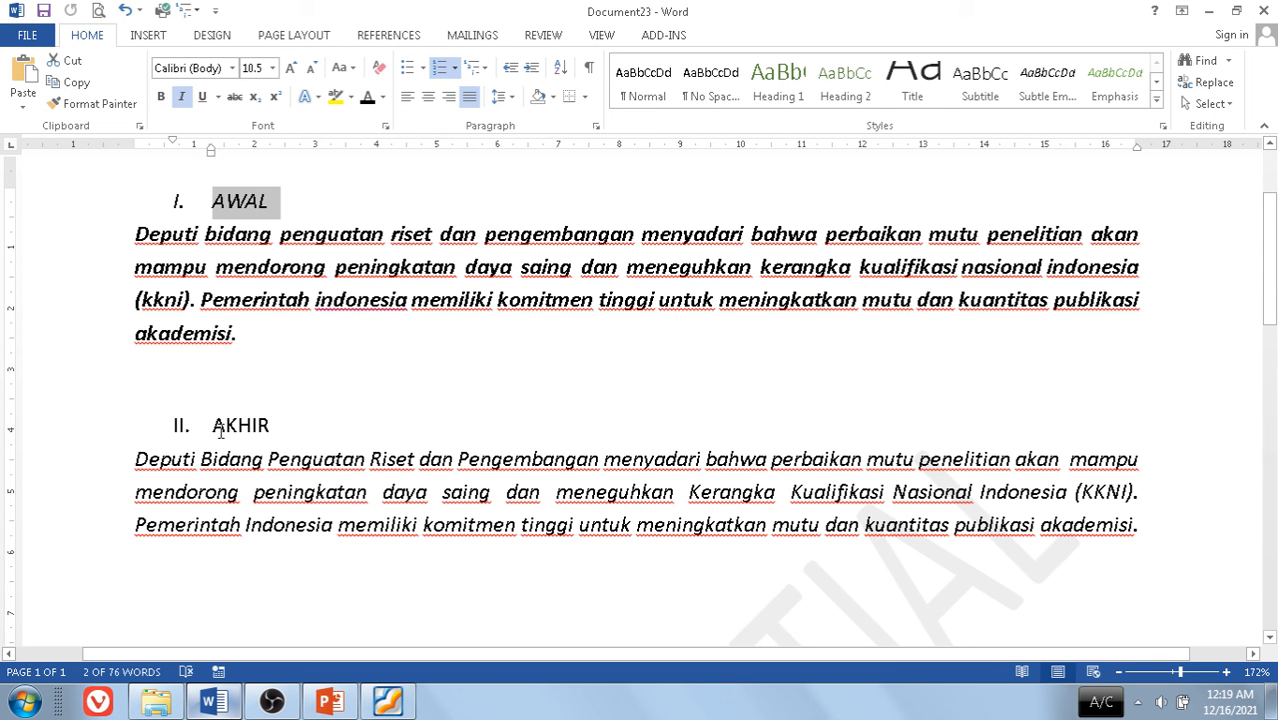
drag(213, 425, 280, 425)
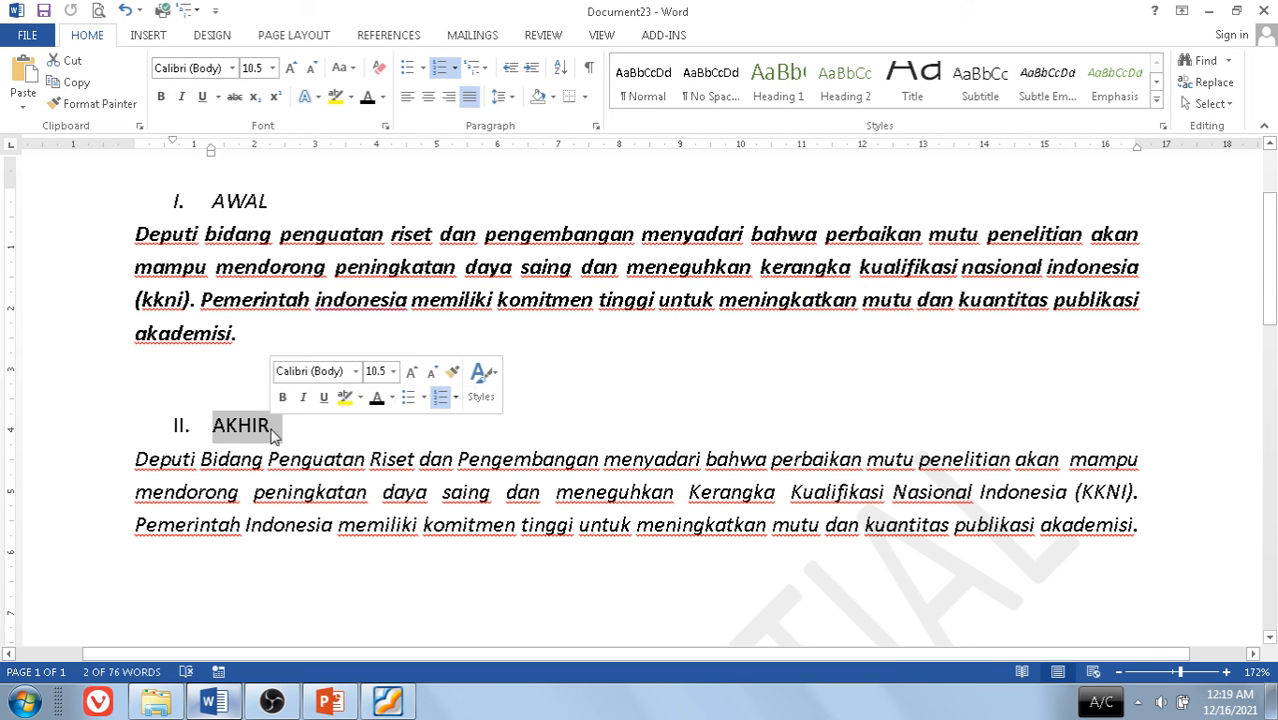
click(230, 428)
click(180, 425)
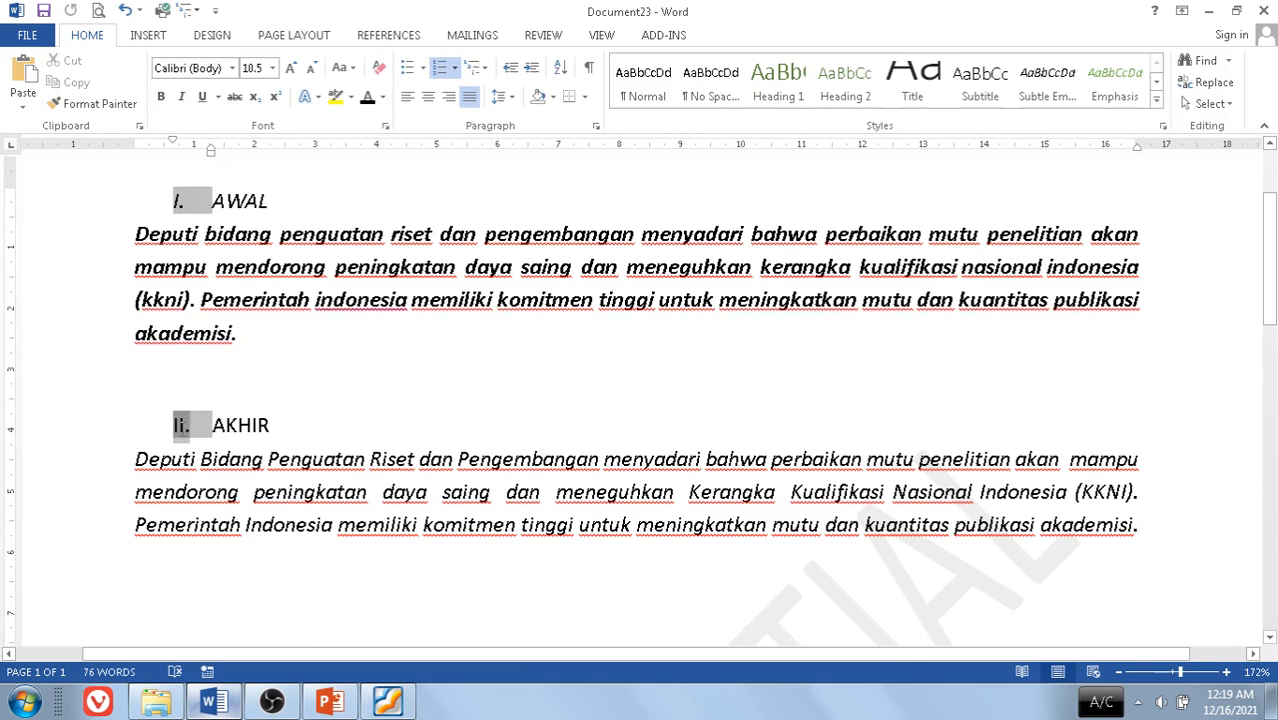
right_click(181, 427)
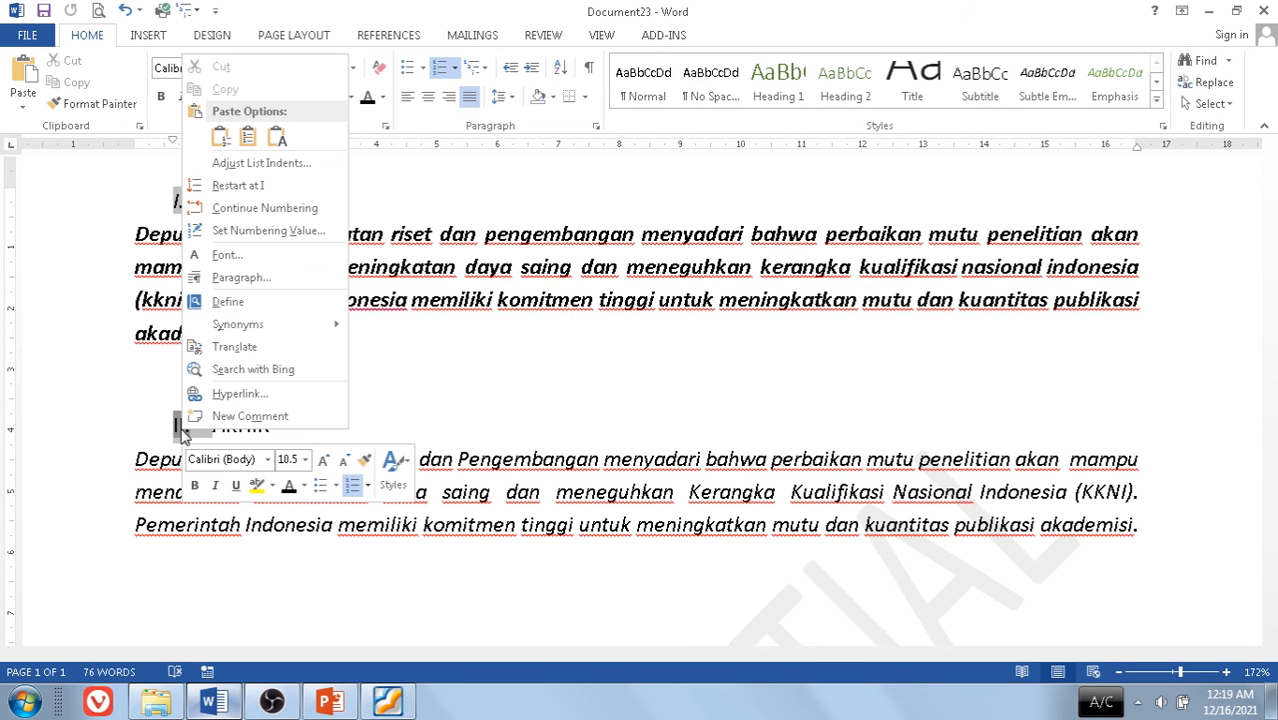
click(396, 387)
click(478, 68)
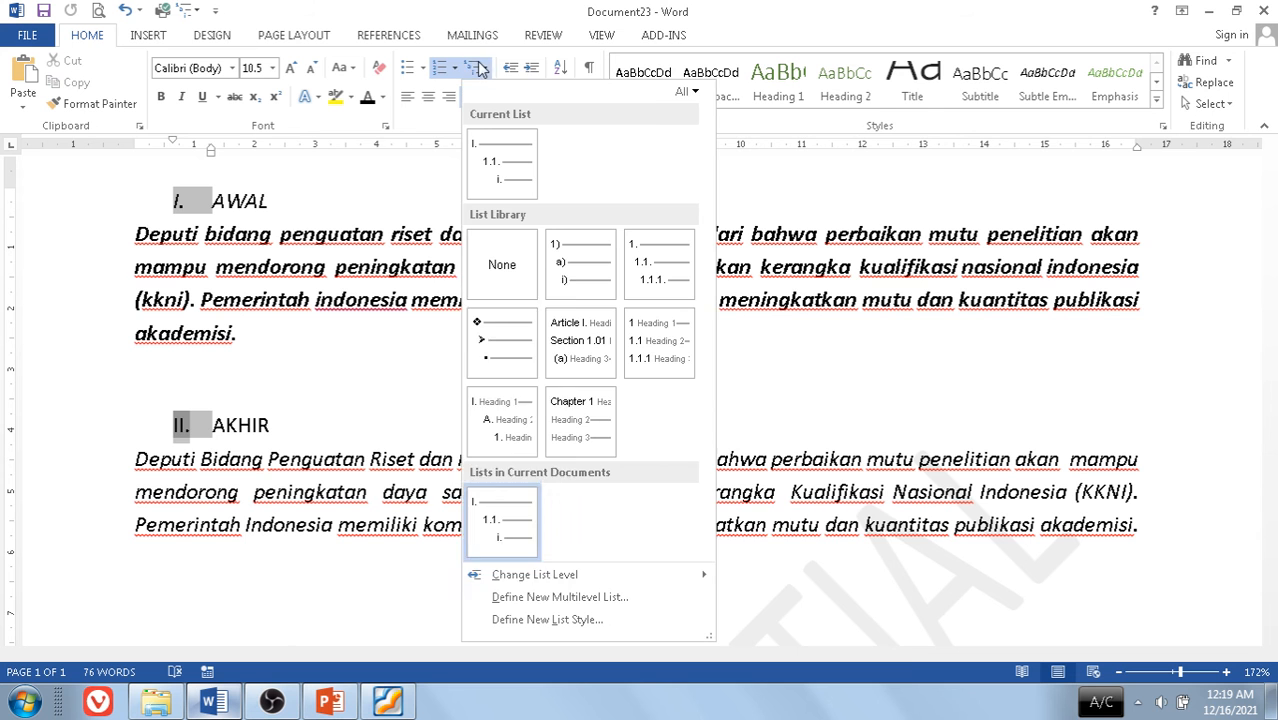
mouse_move(605, 580)
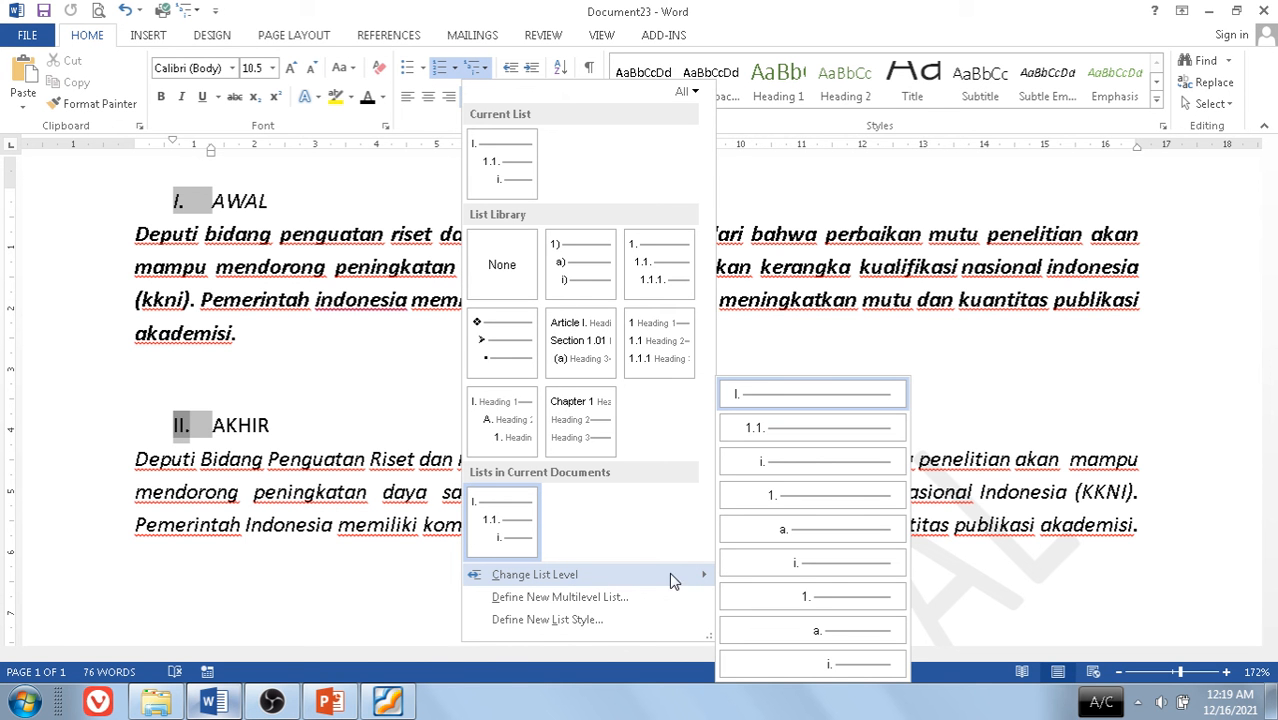
click(786, 434)
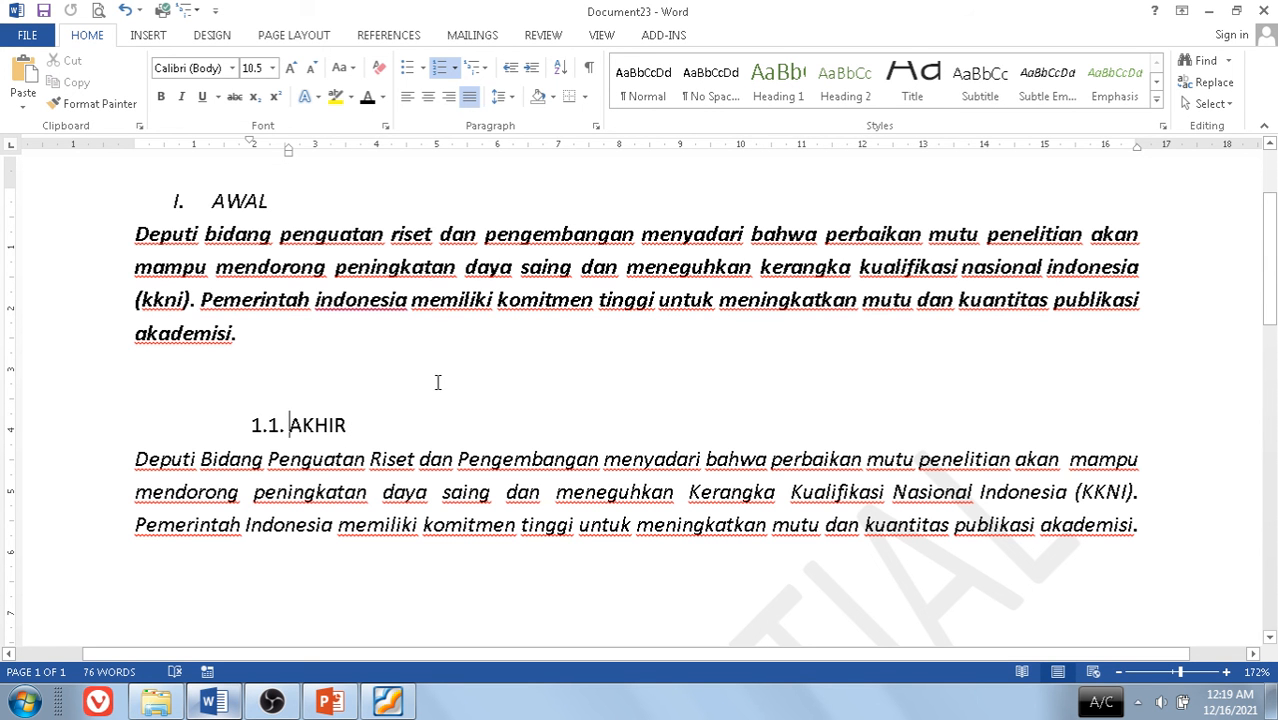
key(shift+Tab)
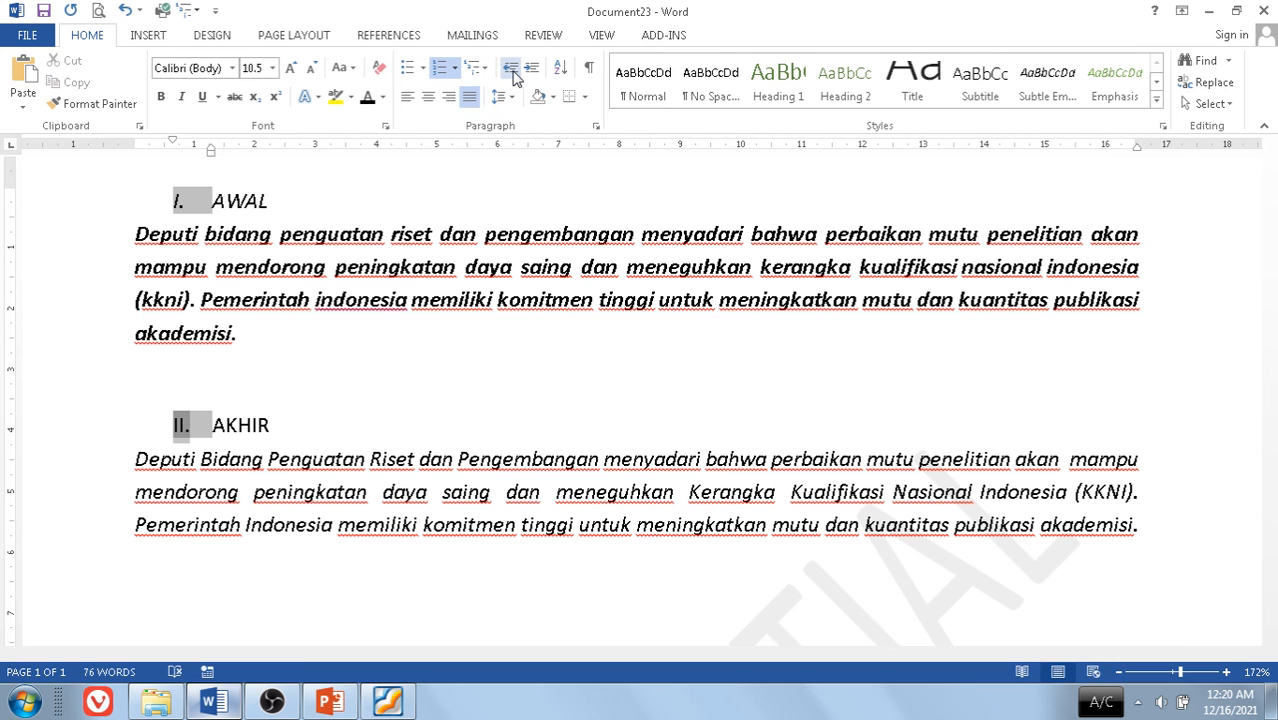
Demote the "AKHIR" heading by three list levels and promote it back to the first level
drag(290, 427, 212, 427)
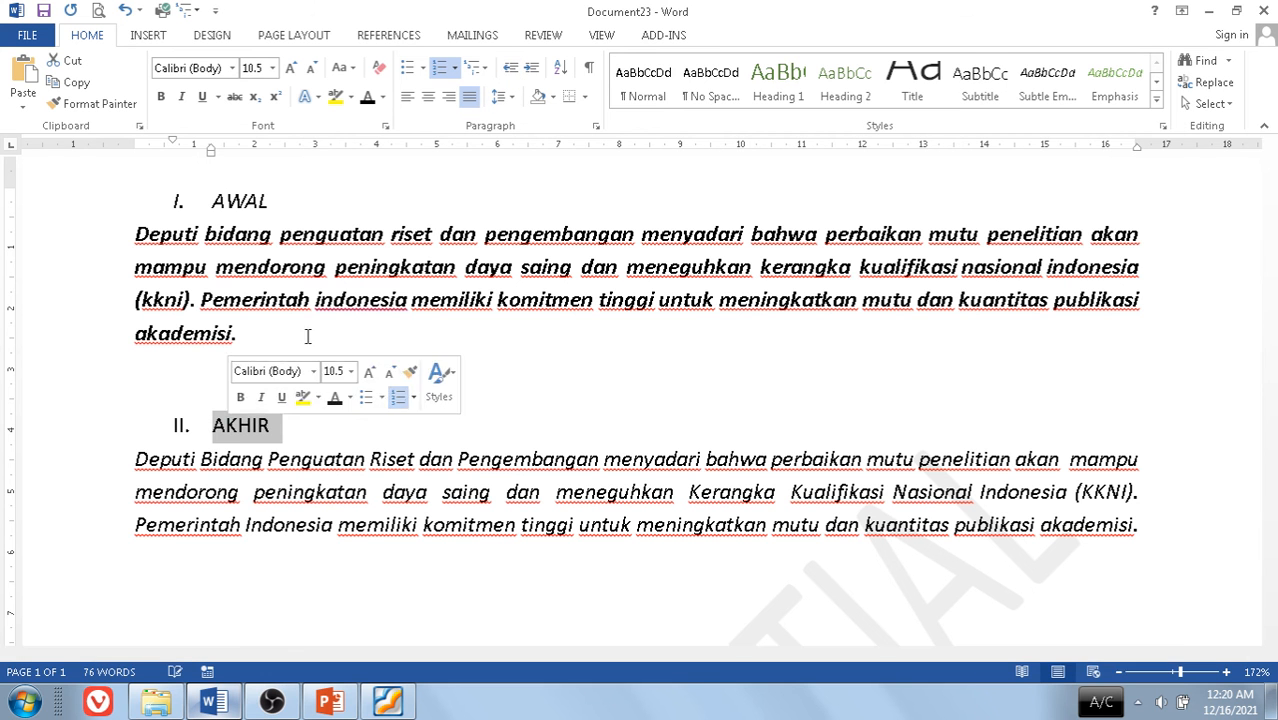
click(531, 75)
click(531, 75)
click(531, 75)
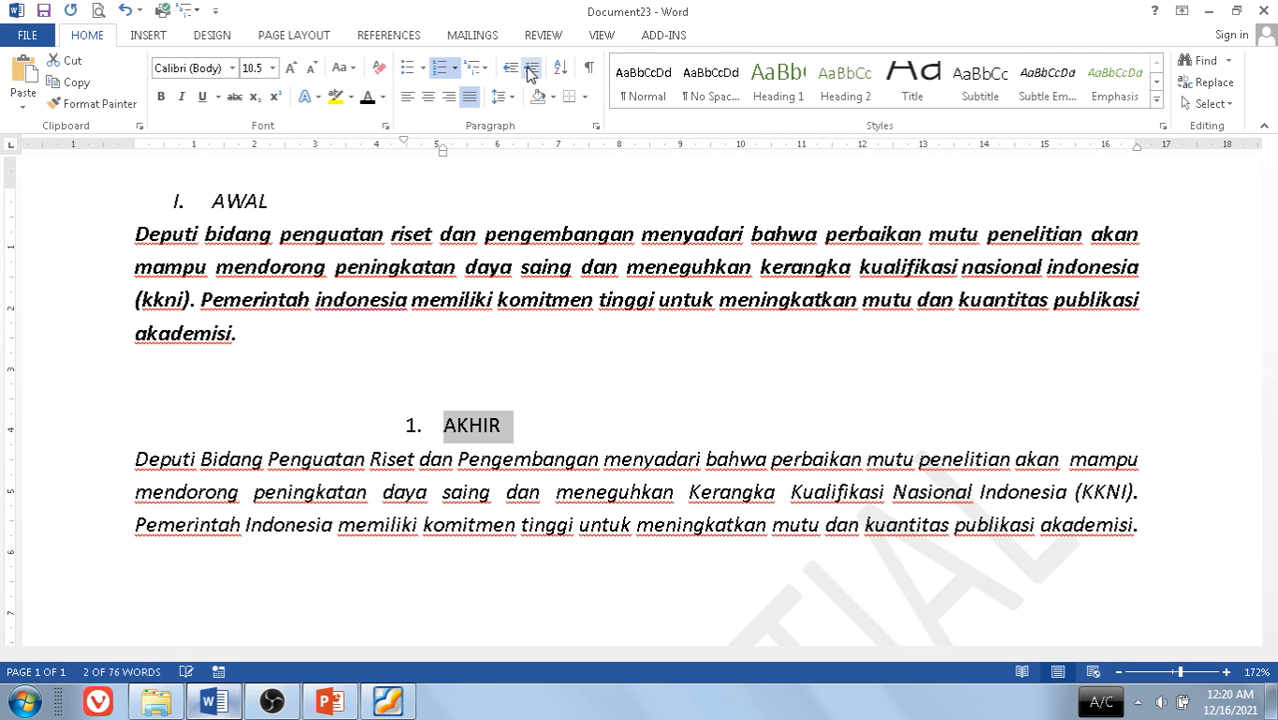
click(509, 77)
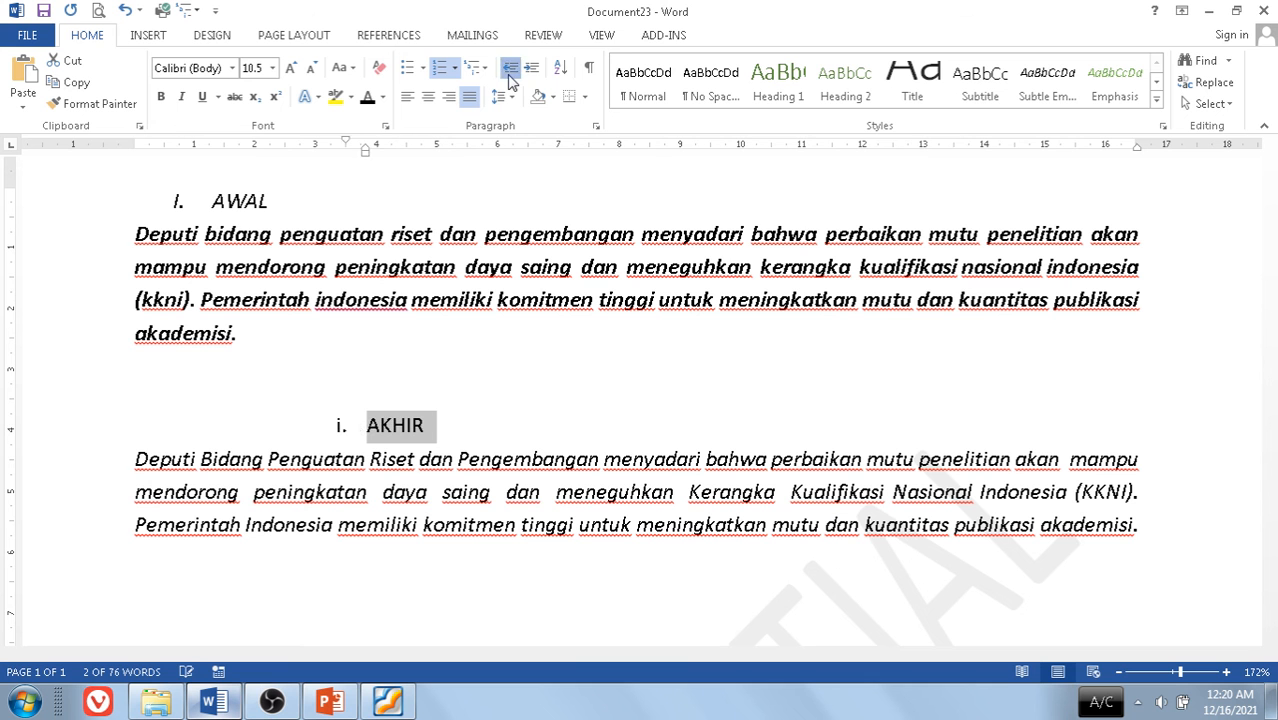
click(509, 77)
click(509, 77)
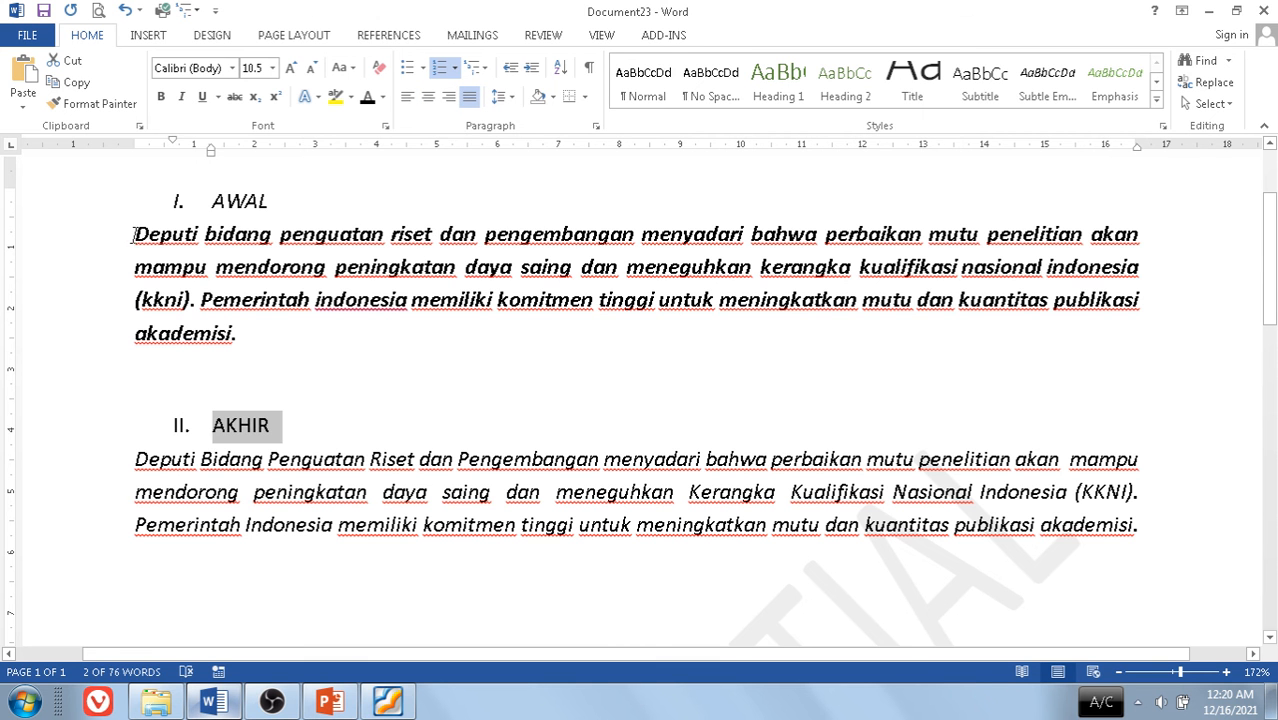
Try centre, left and right alignment on the paragraph under "AWAL" and set it back to justified
drag(136, 234, 260, 328)
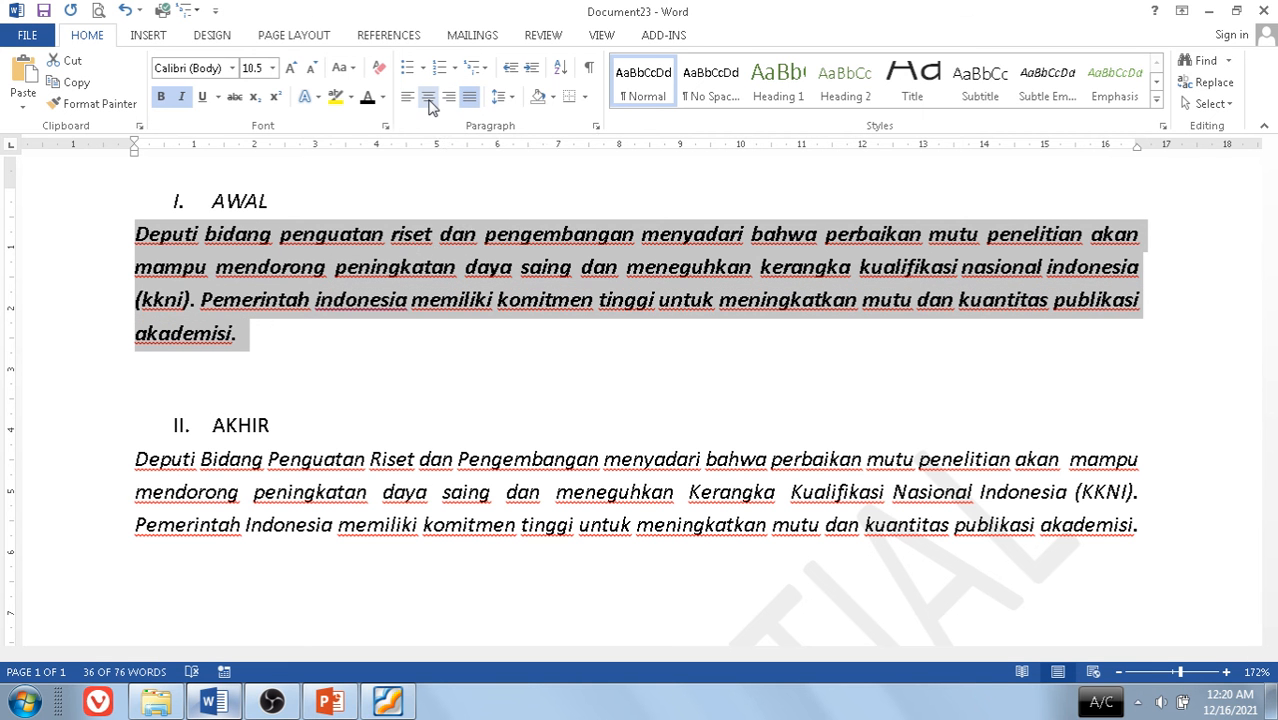
click(428, 99)
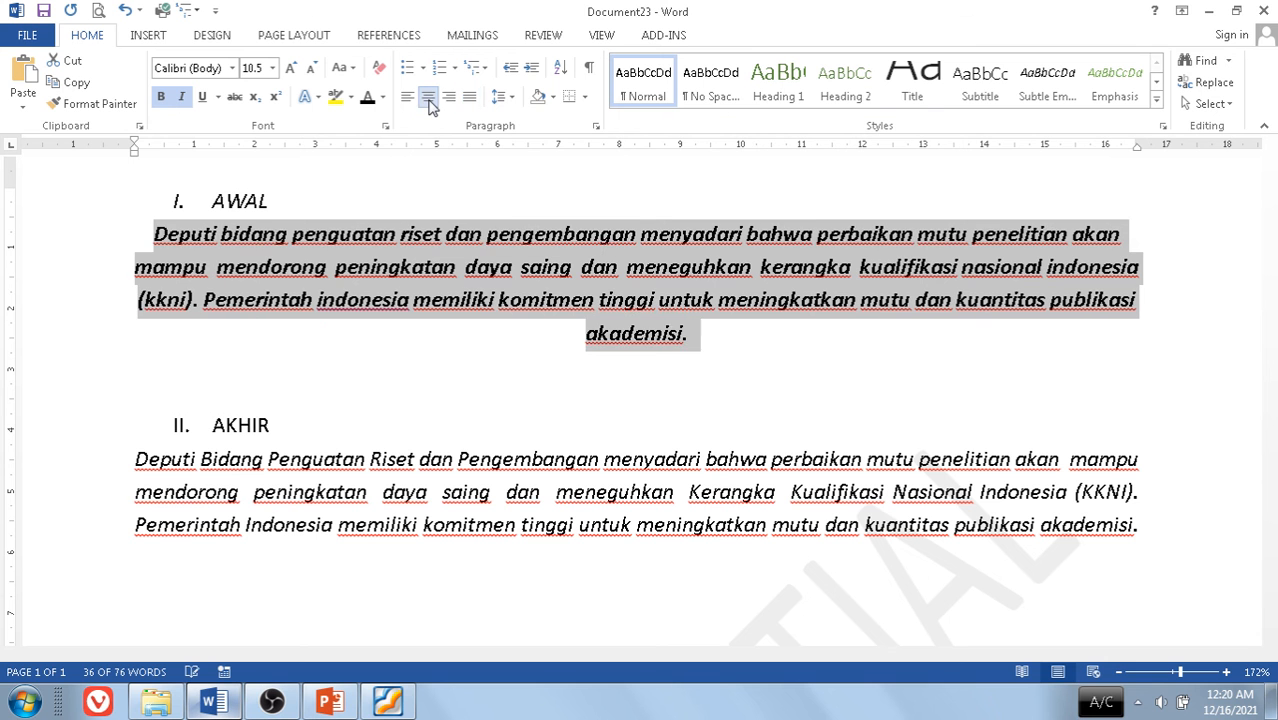
click(409, 99)
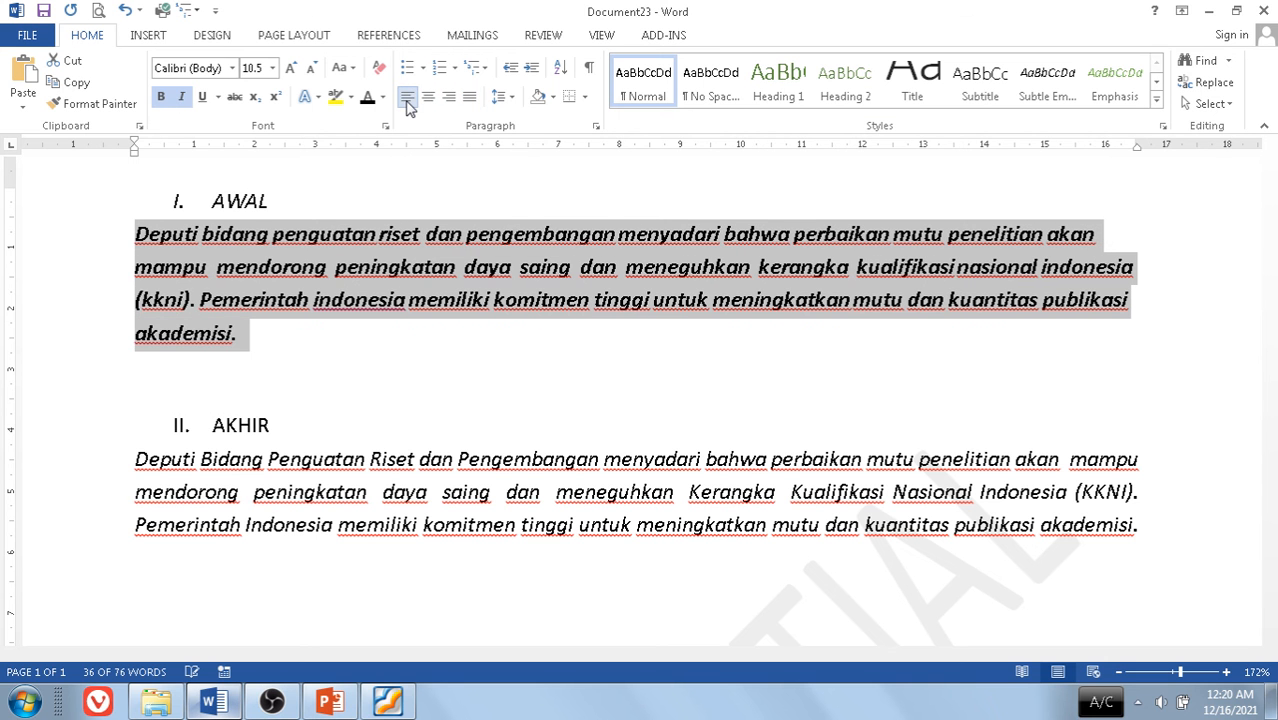
click(428, 99)
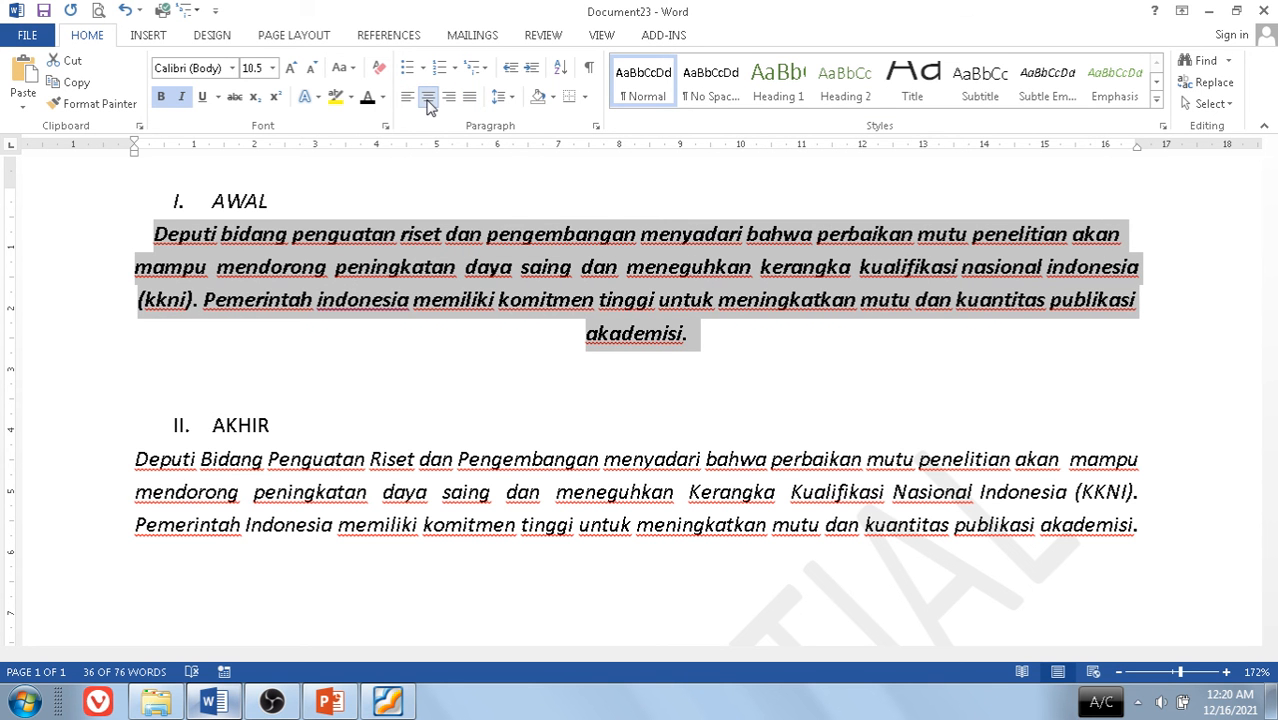
click(450, 99)
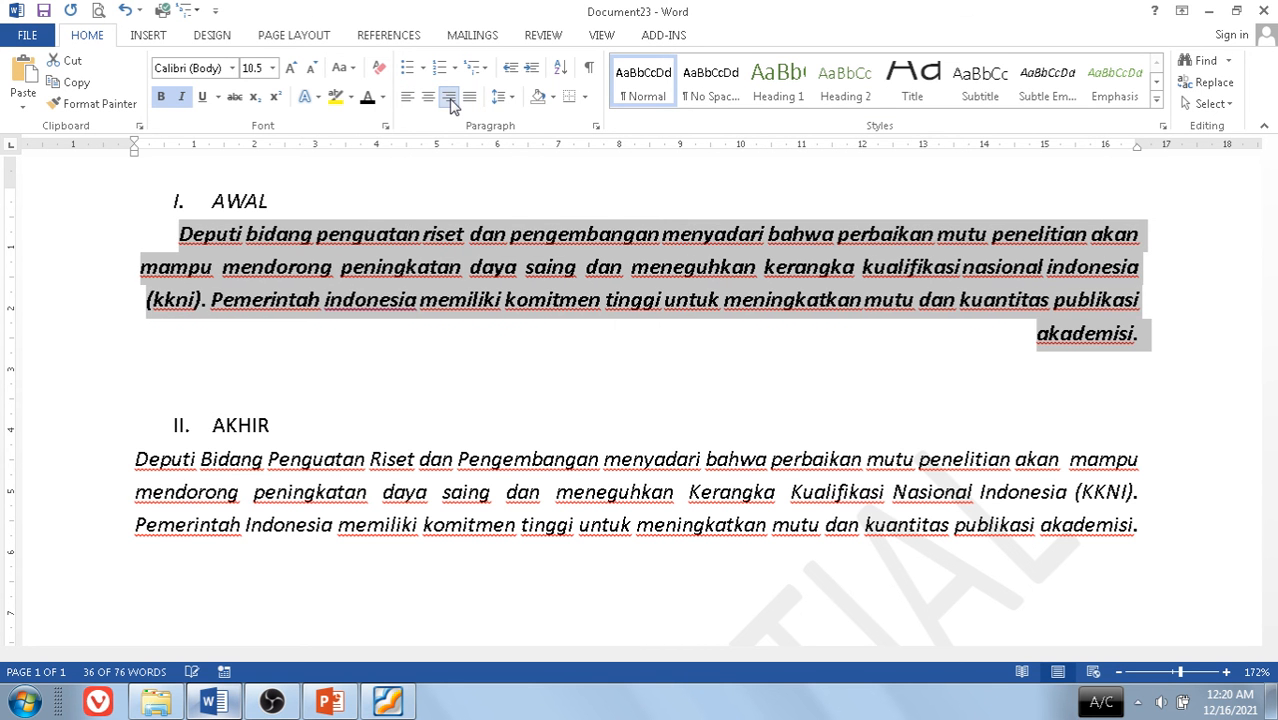
click(469, 97)
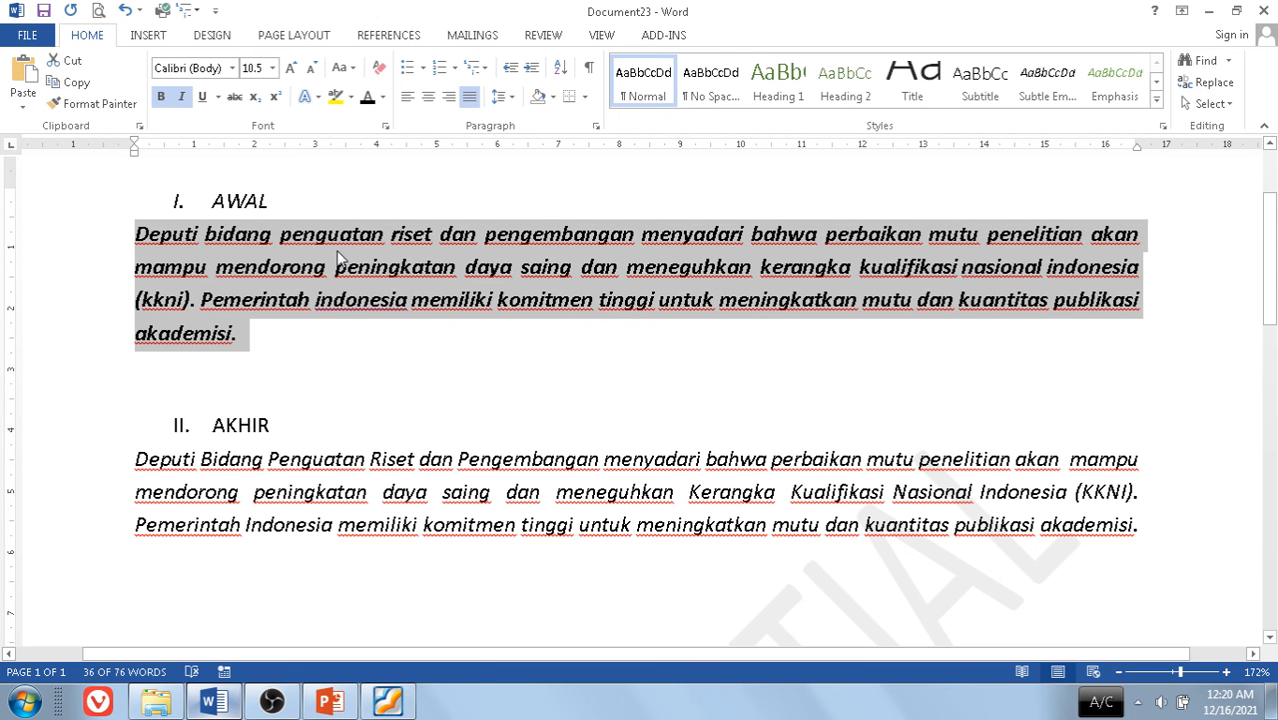
Set the line spacing of the paragraph under "AWAL" to 1.5
click(505, 97)
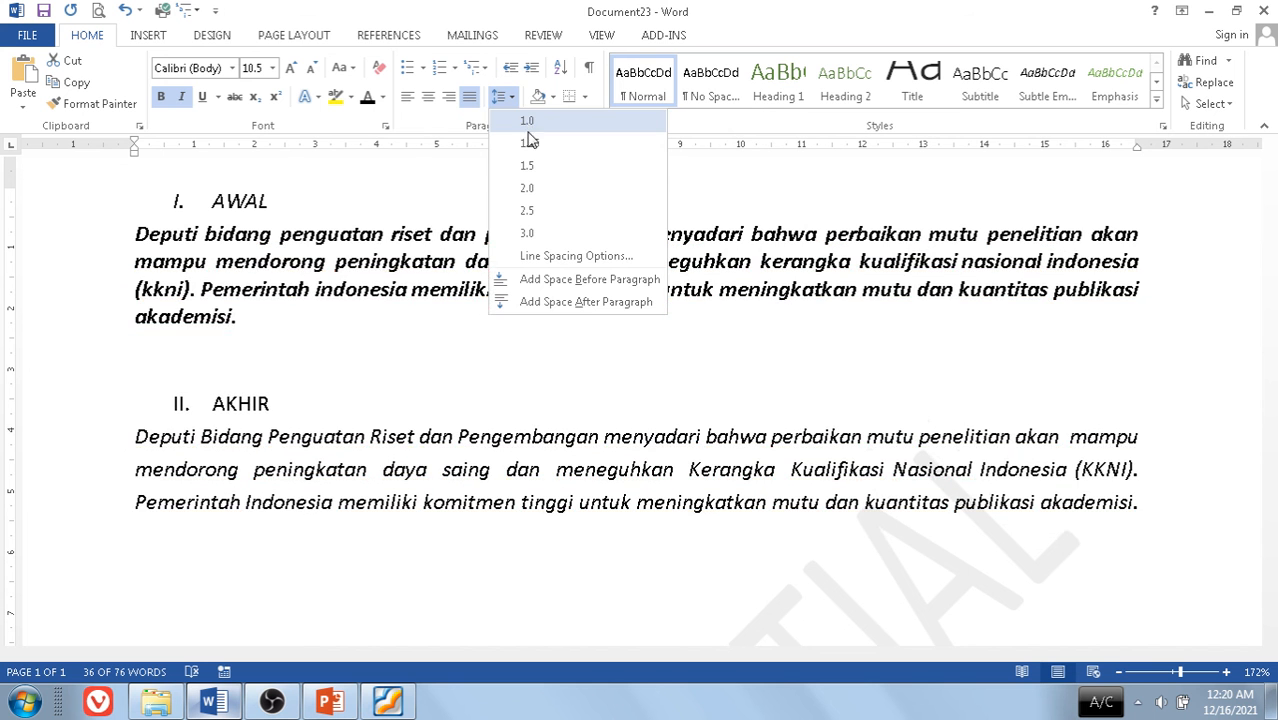
click(531, 166)
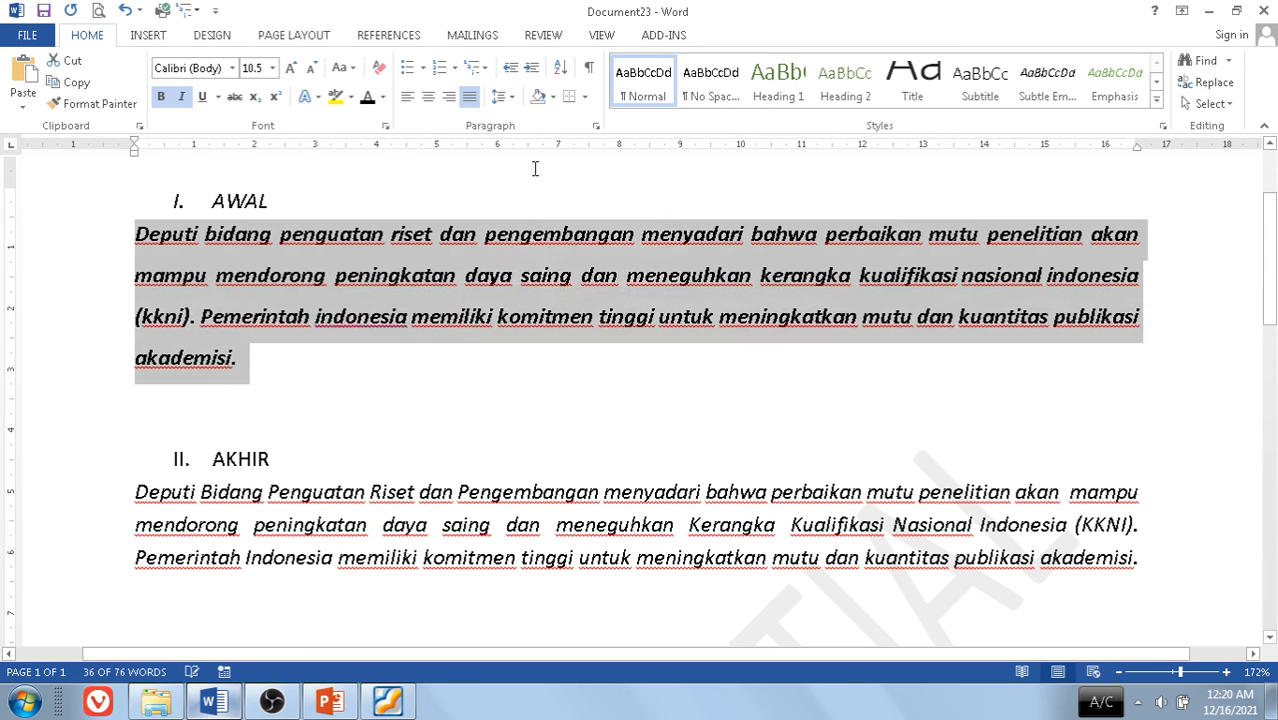
click(503, 97)
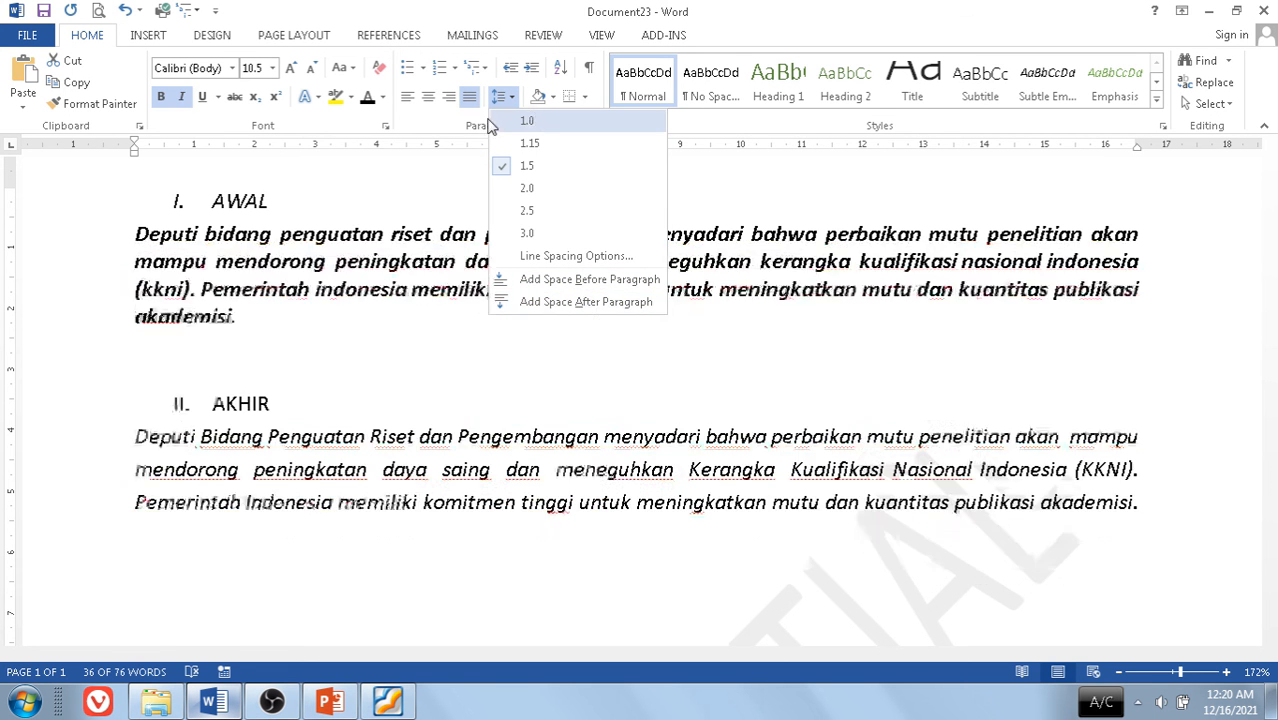
click(455, 120)
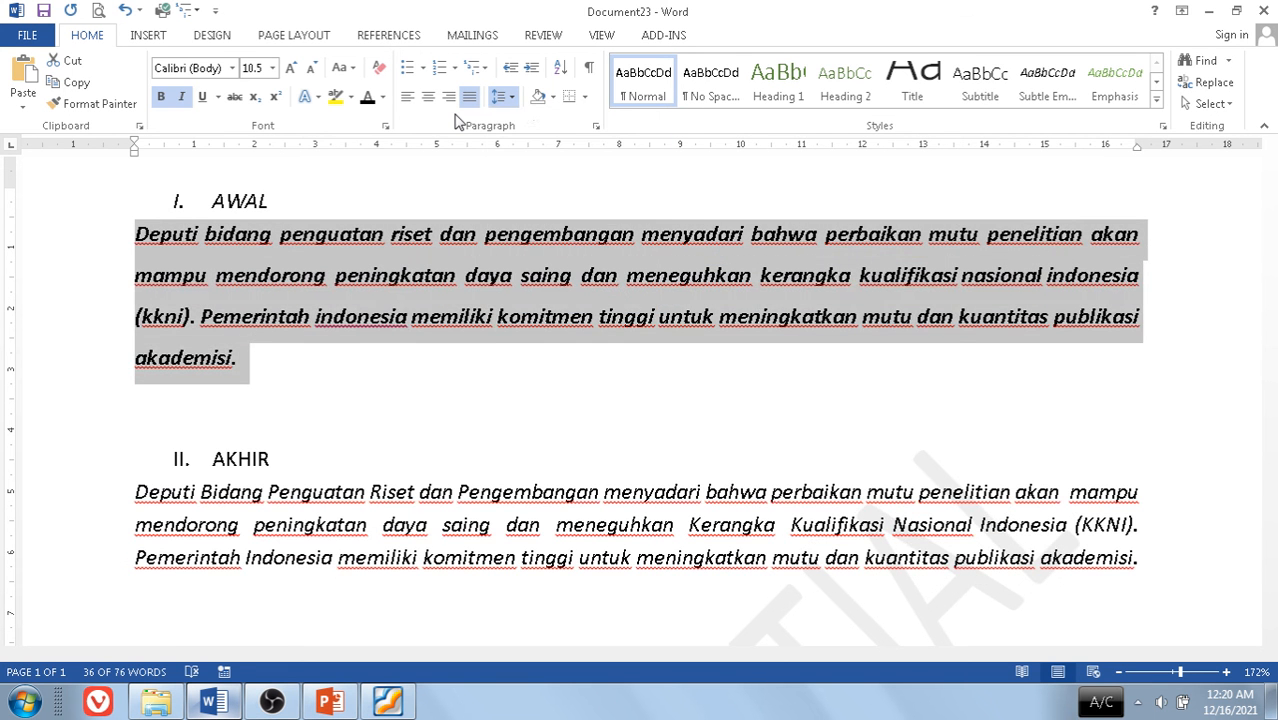
Preview the shading colours and look through the border options for the paragraph under "AWAL"
click(553, 97)
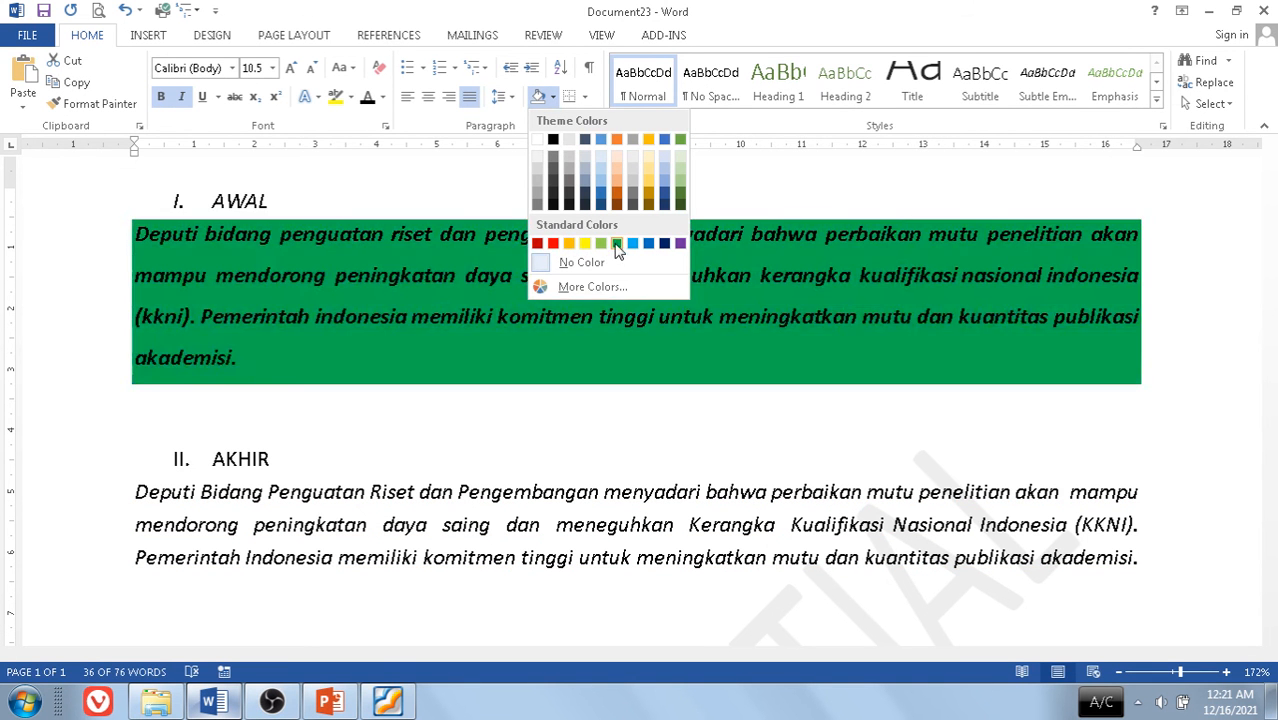
click(585, 100)
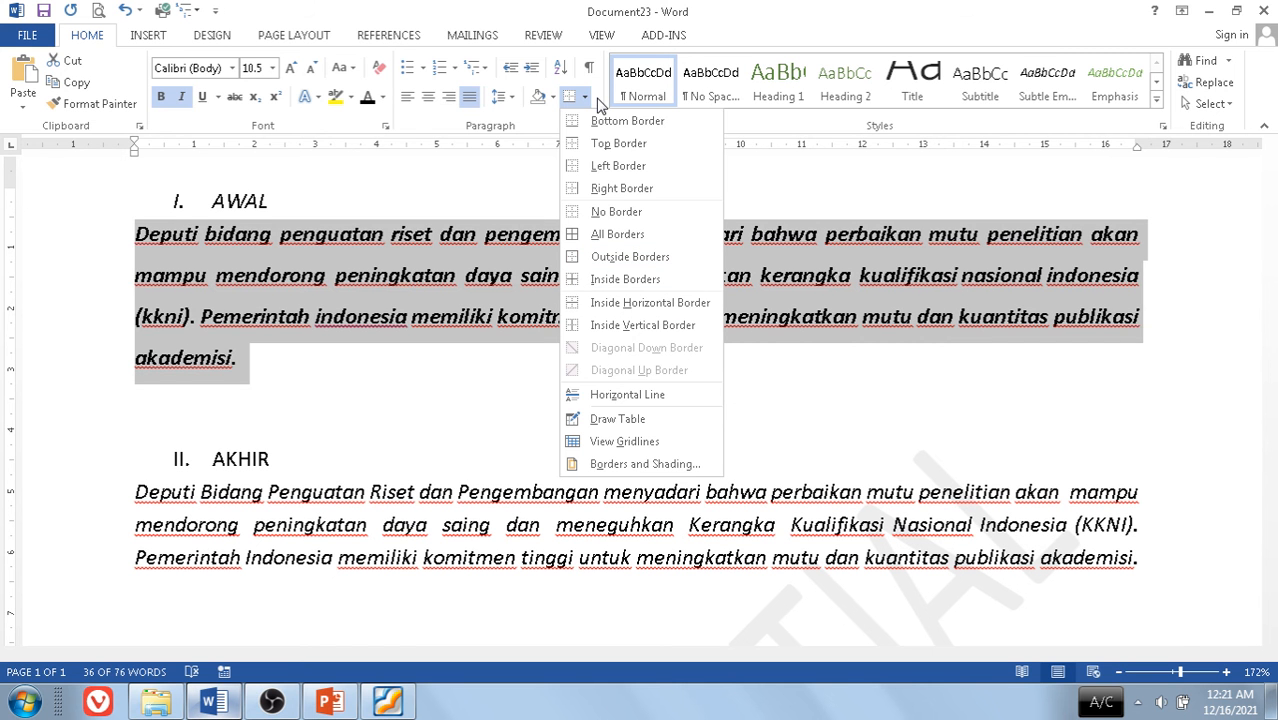
click(598, 105)
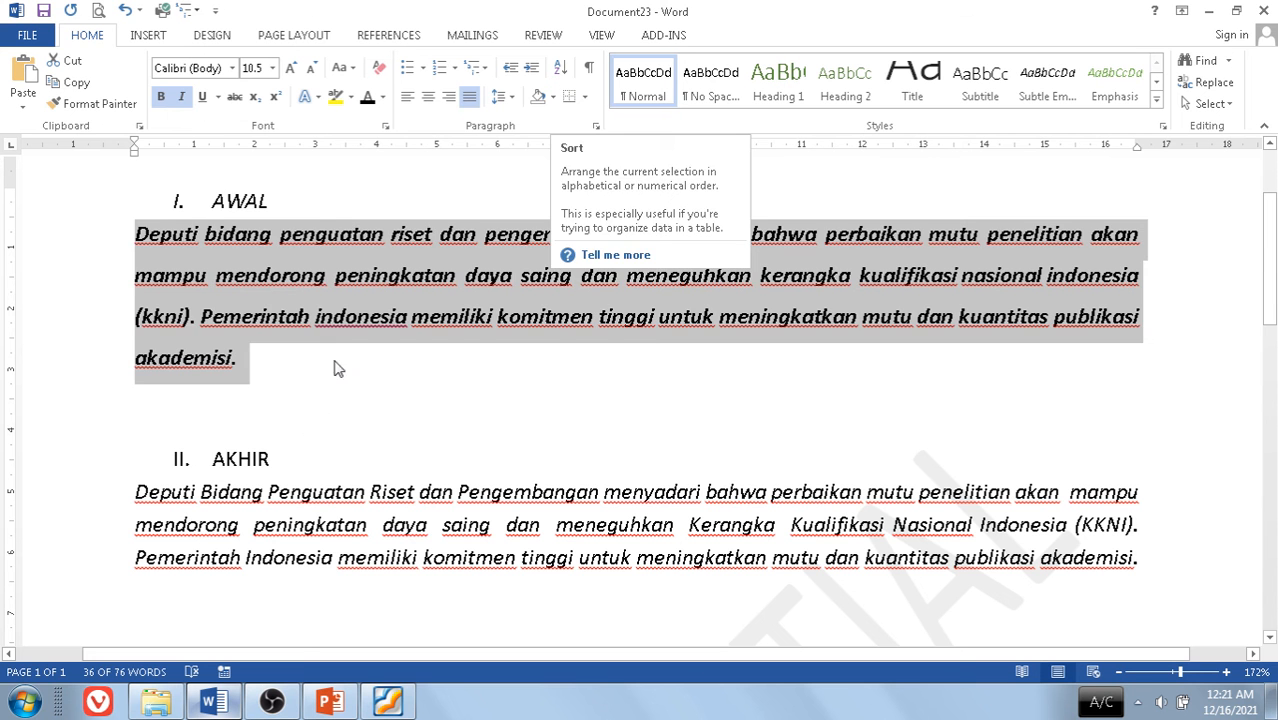
Delete the "AKHIR" heading with the empty lines above it, and remove the word "Deputi" from the start of the second paragraph
drag(280, 460, 170, 431)
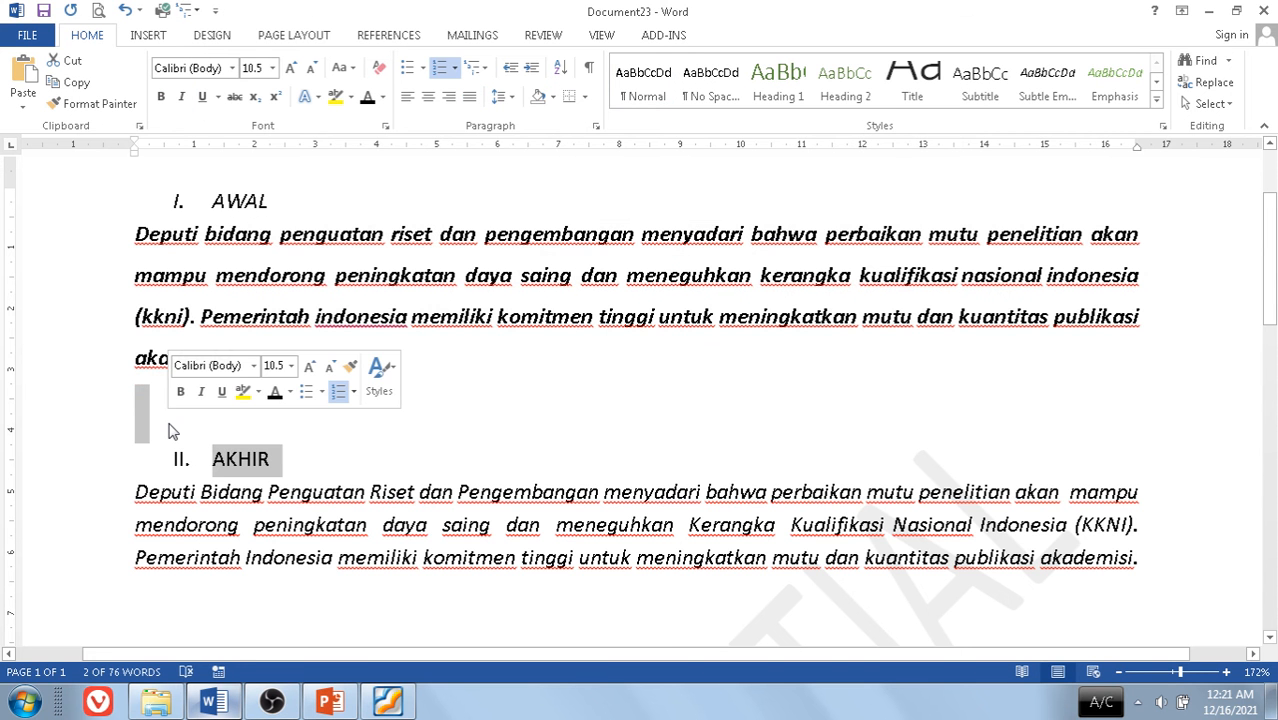
key(Delete)
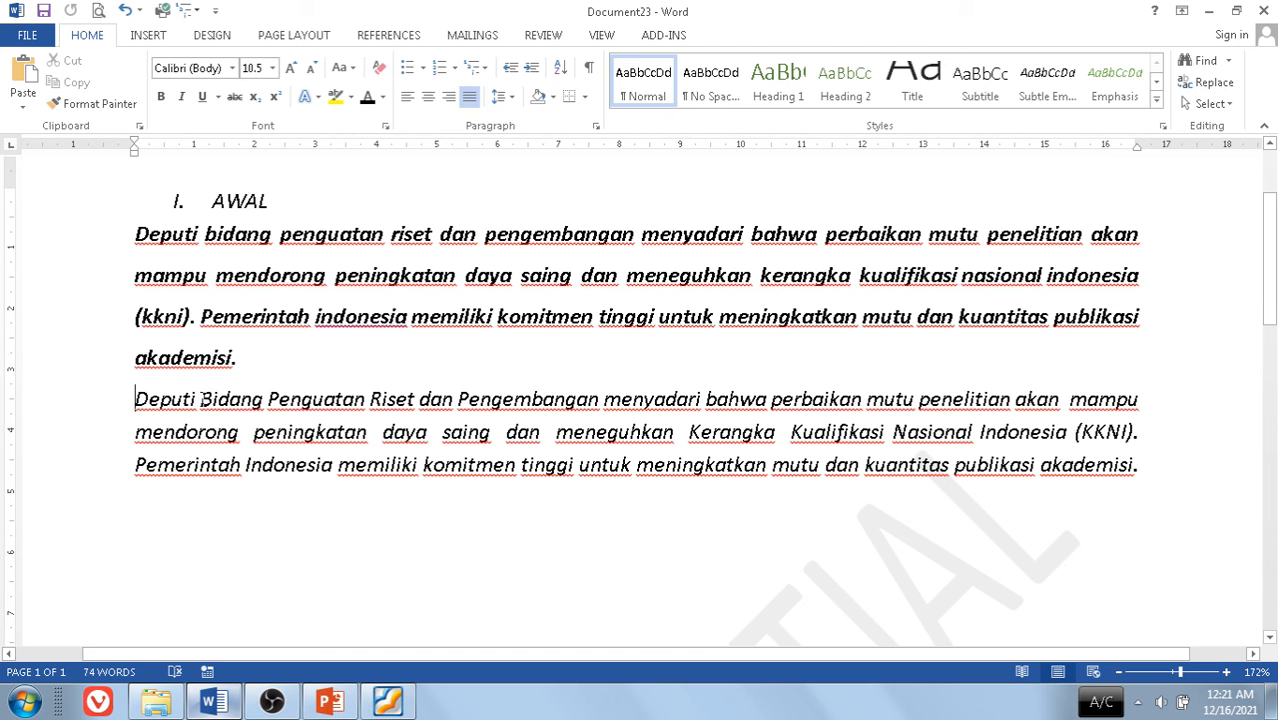
drag(201, 400, 130, 400)
key(Delete)
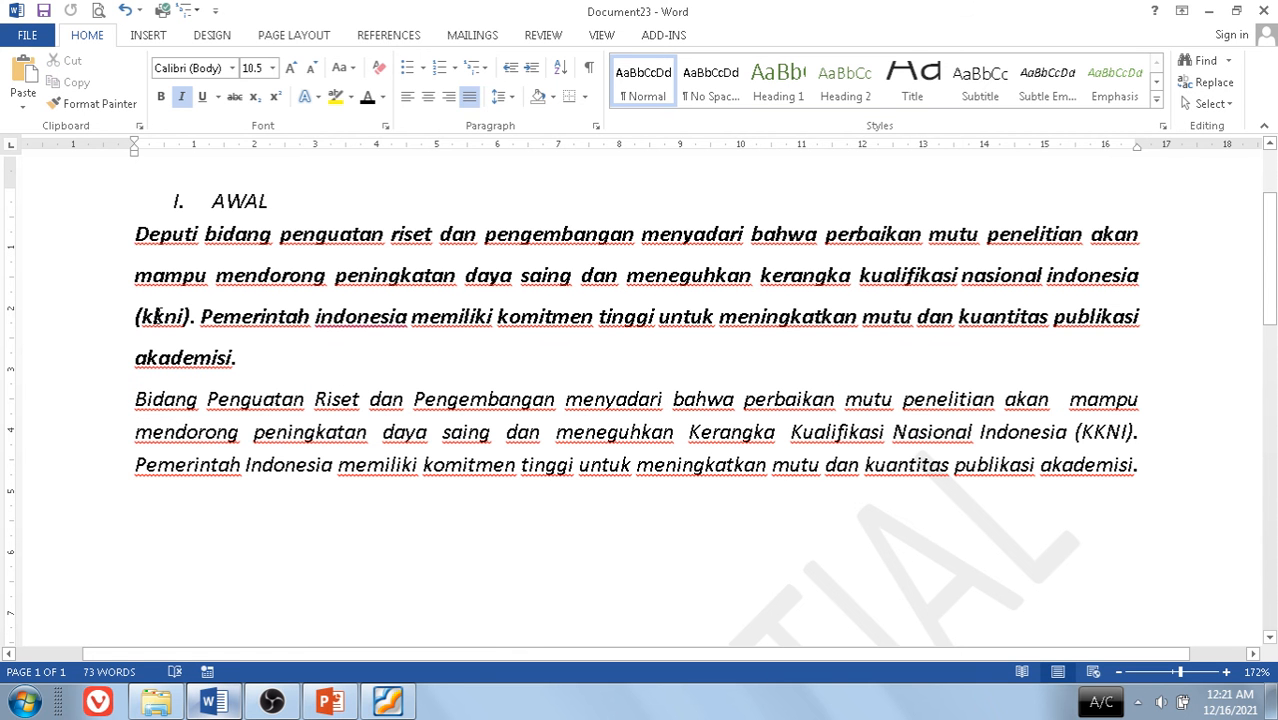
Sort the two body paragraphs by text in ascending order and insert an empty paragraph between them
drag(133, 234, 1143, 457)
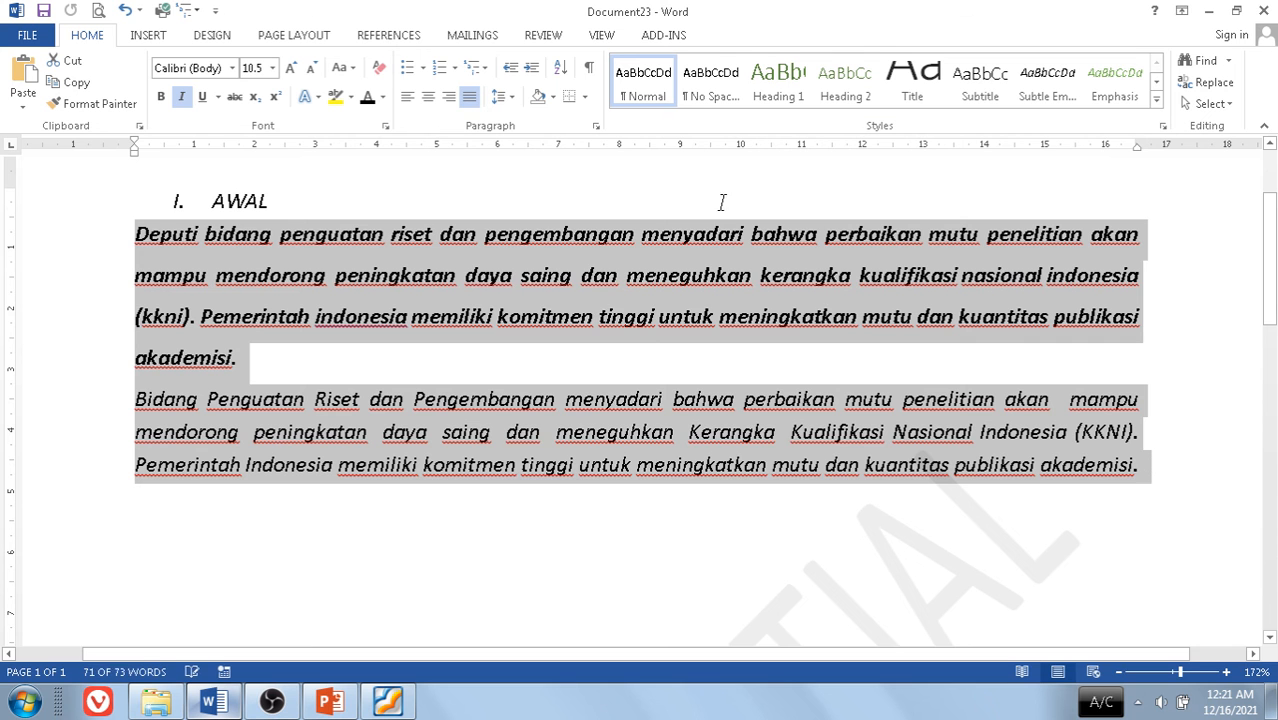
click(558, 70)
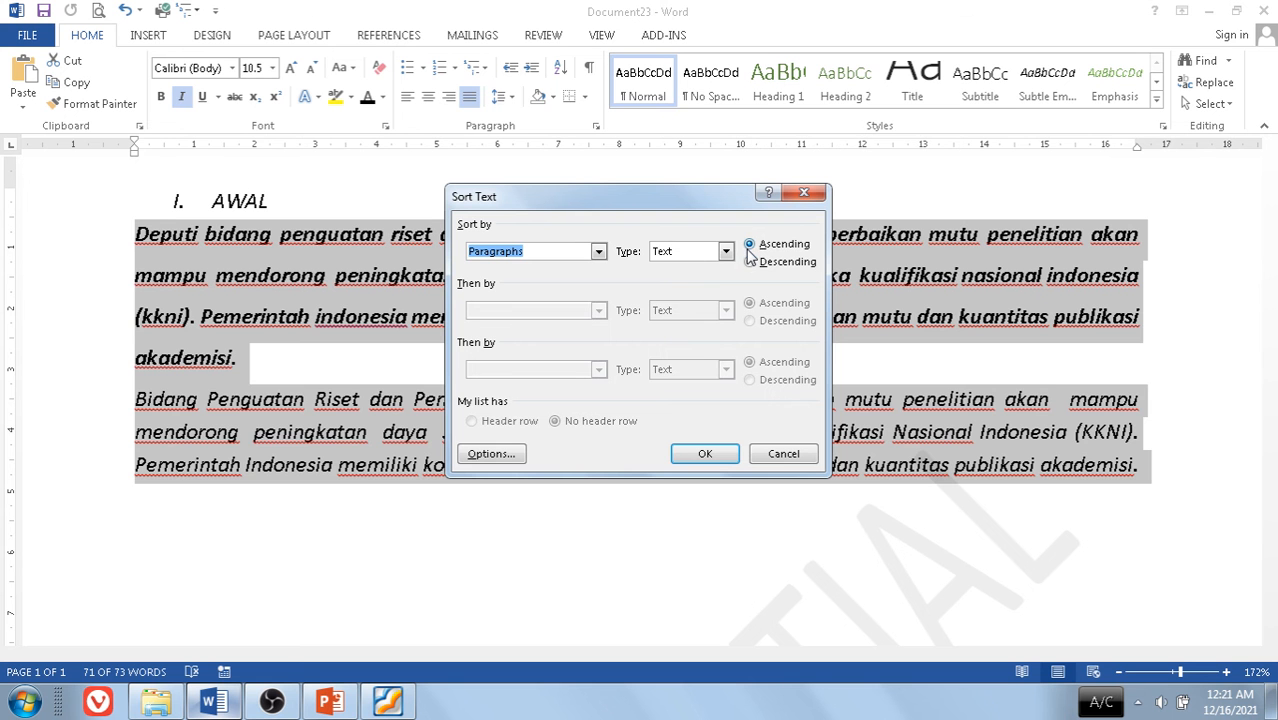
click(699, 455)
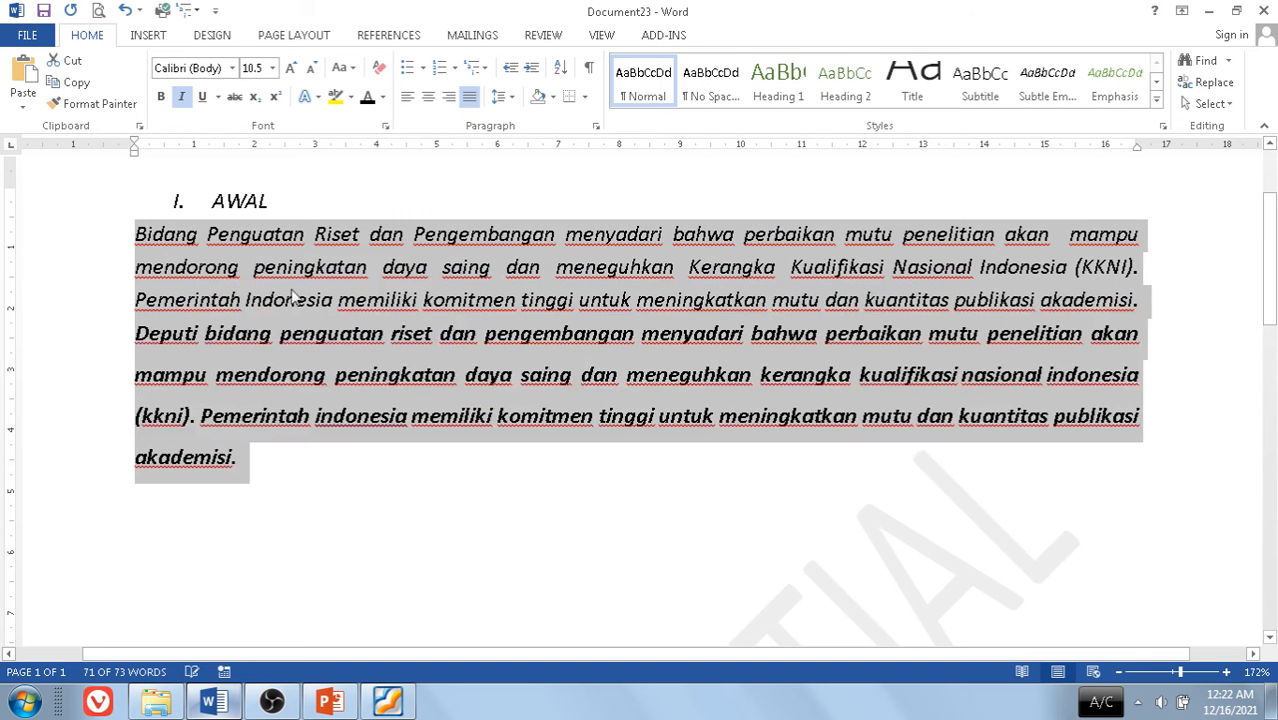
click(190, 270)
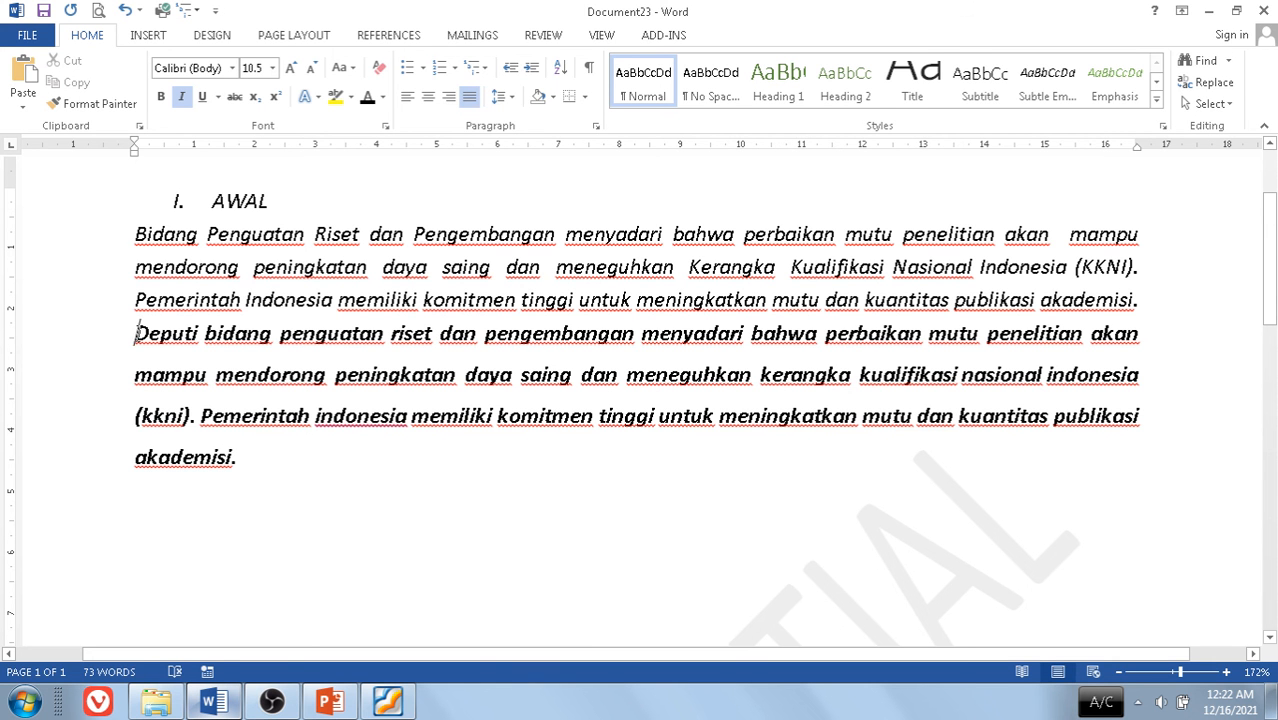
drag(135, 333, 148, 335)
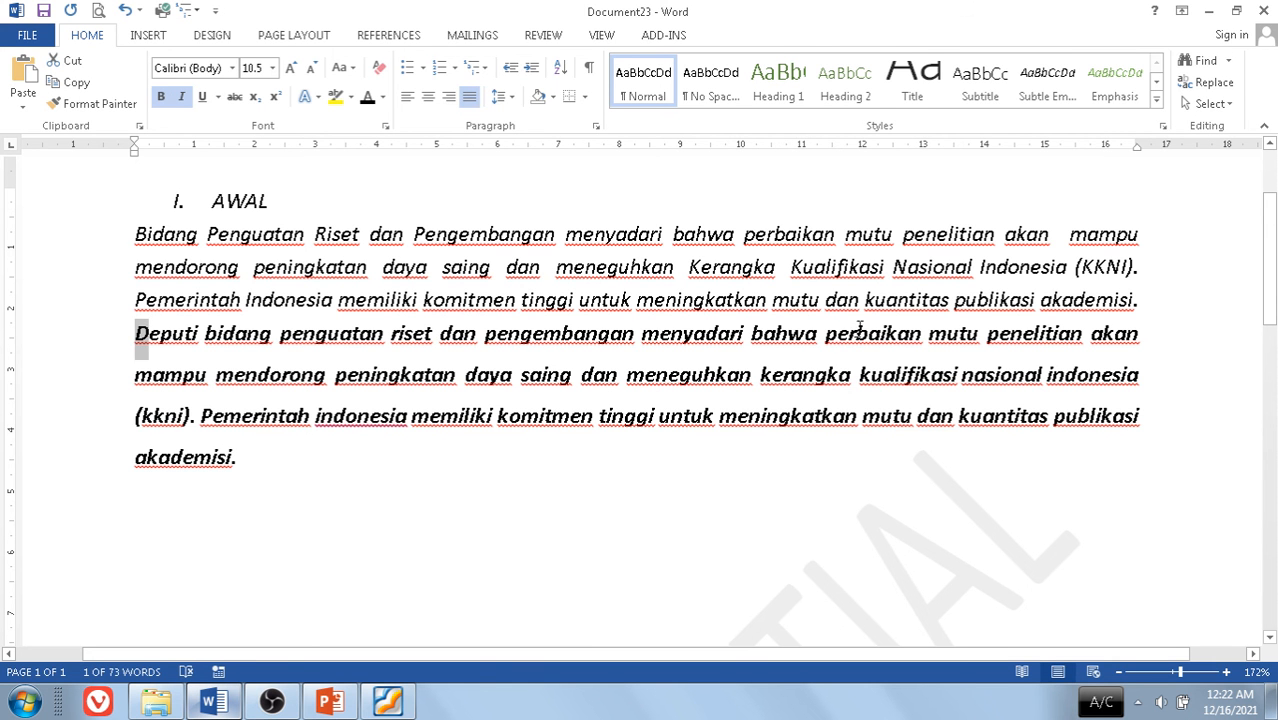
click(1142, 299)
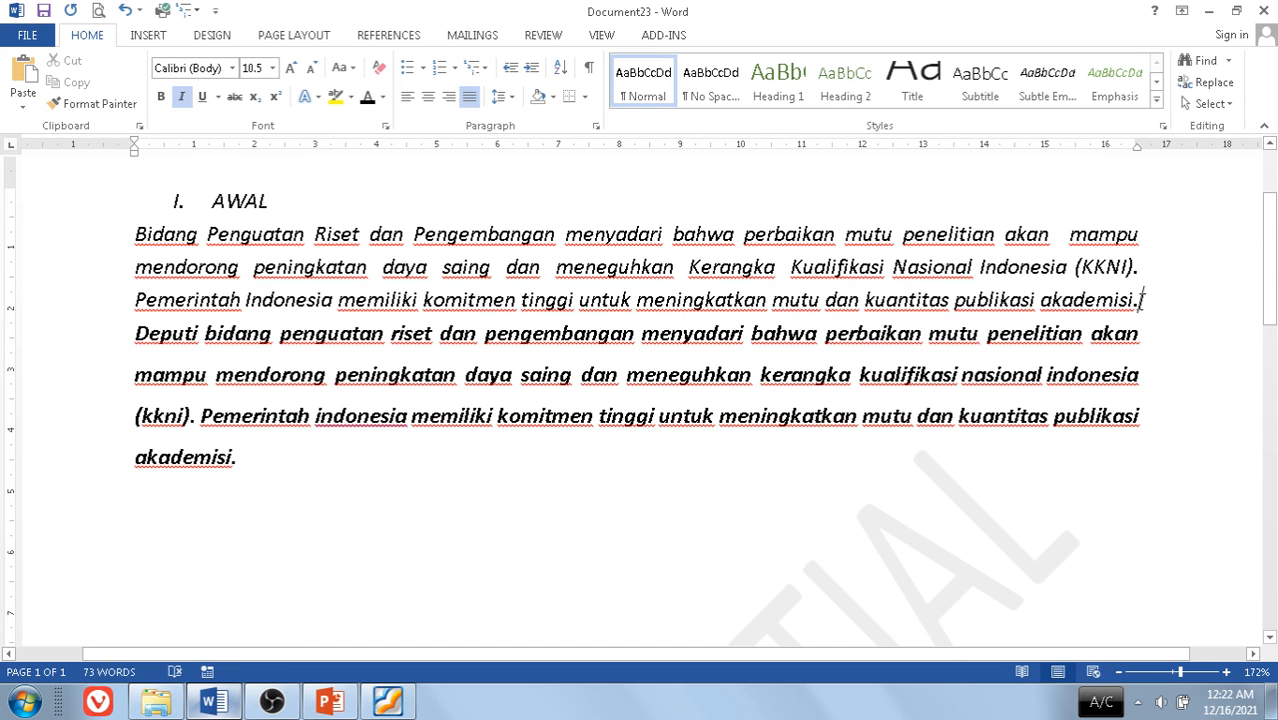
key(Return)
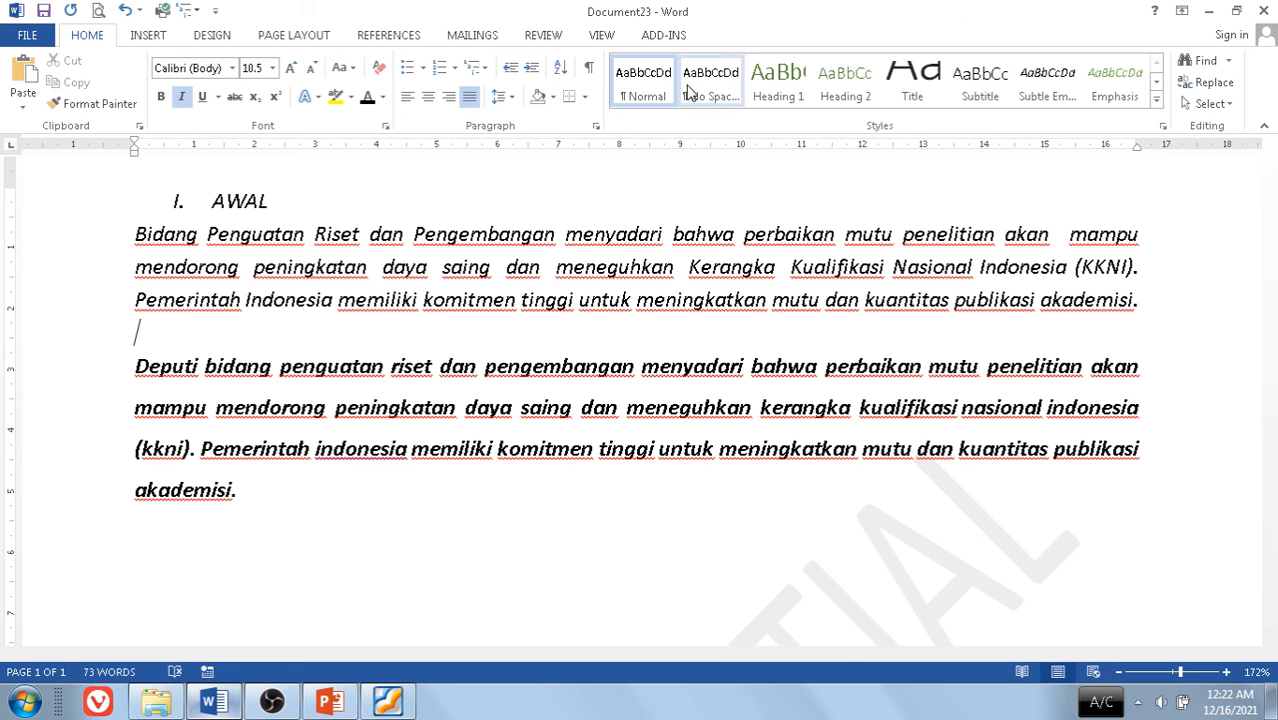
Show the formatting marks and add extra spaces after the word "Bidang" in the first body paragraph
click(591, 76)
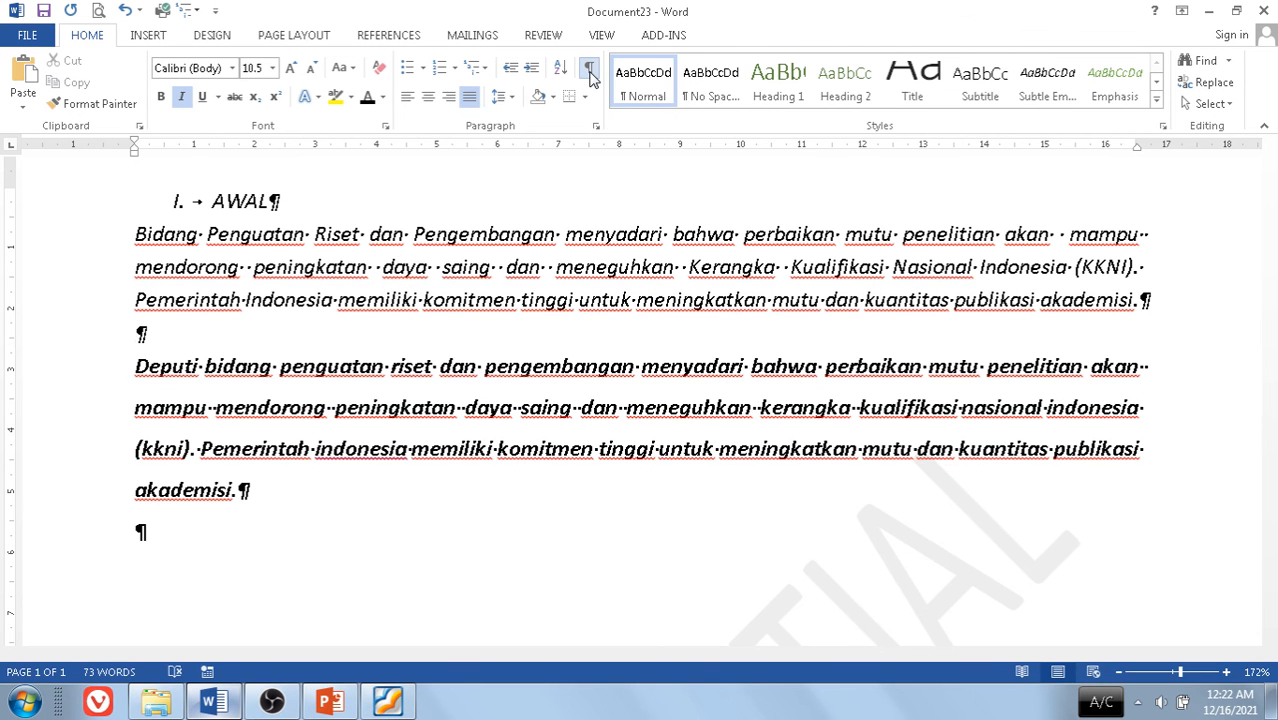
double_click(202, 234)
click(207, 240)
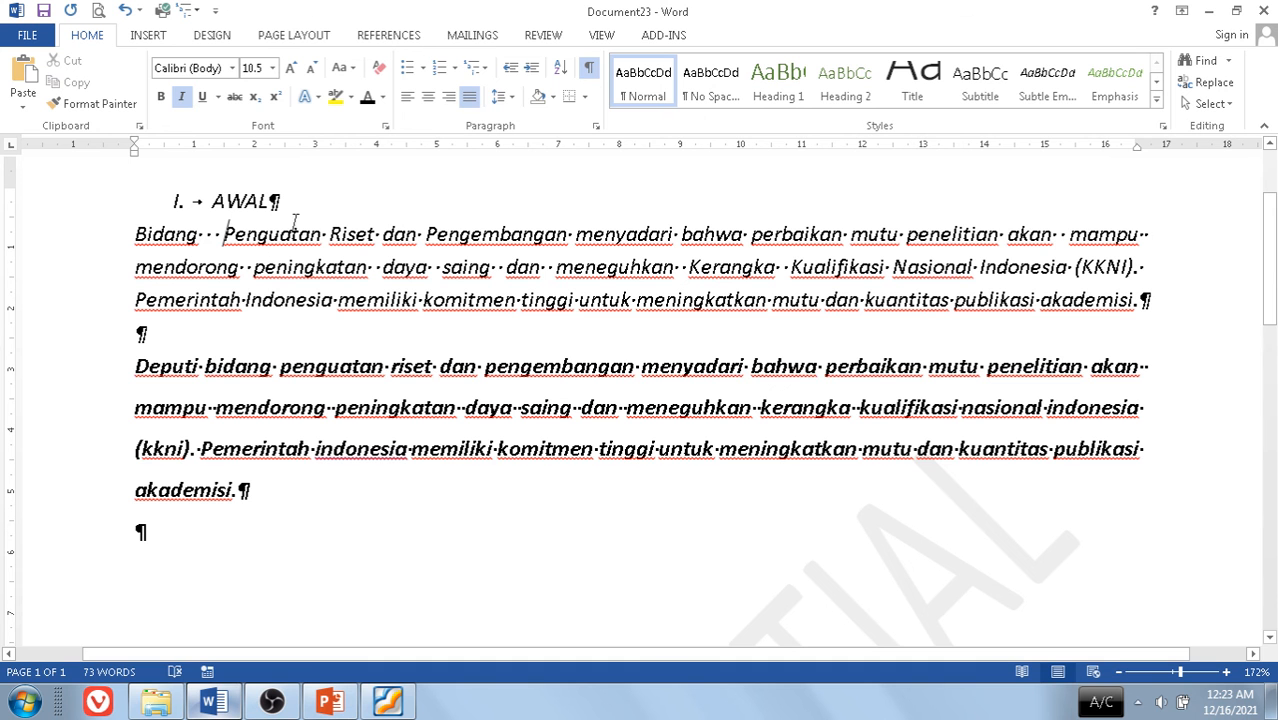
Add another empty paragraph between the two body paragraphs and hide the formatting marks
click(227, 341)
key(Return)
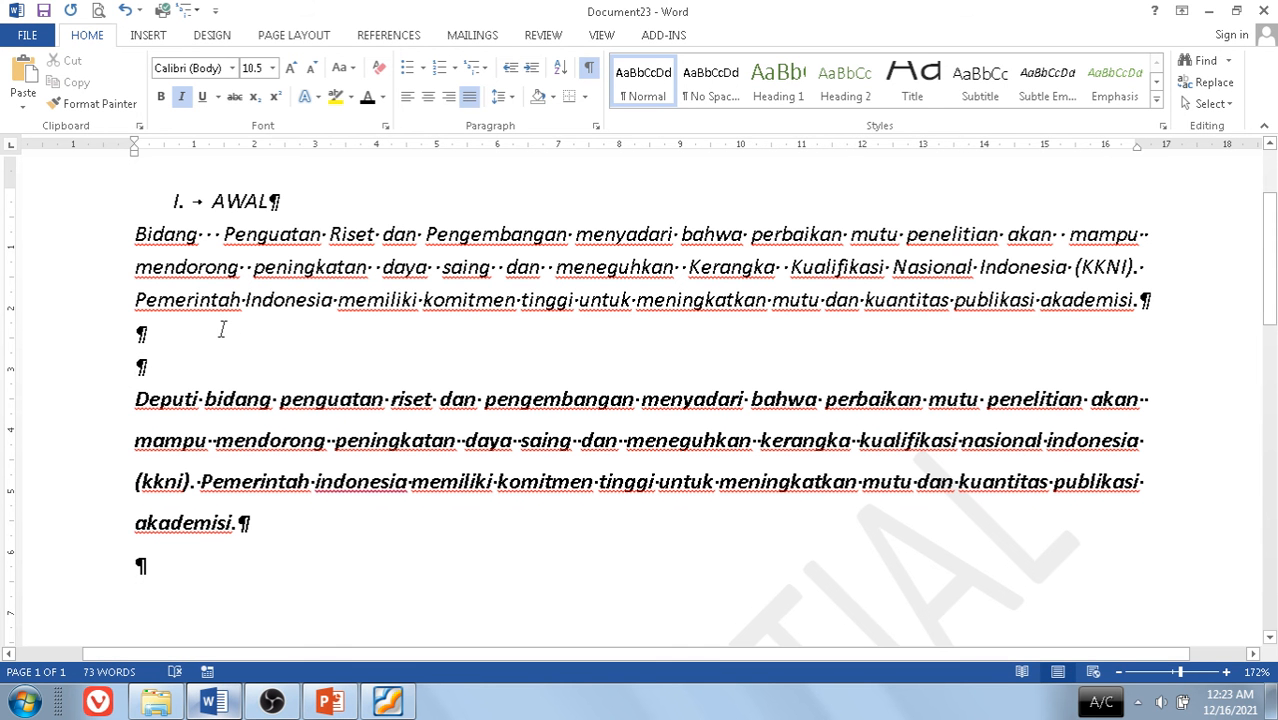
click(589, 72)
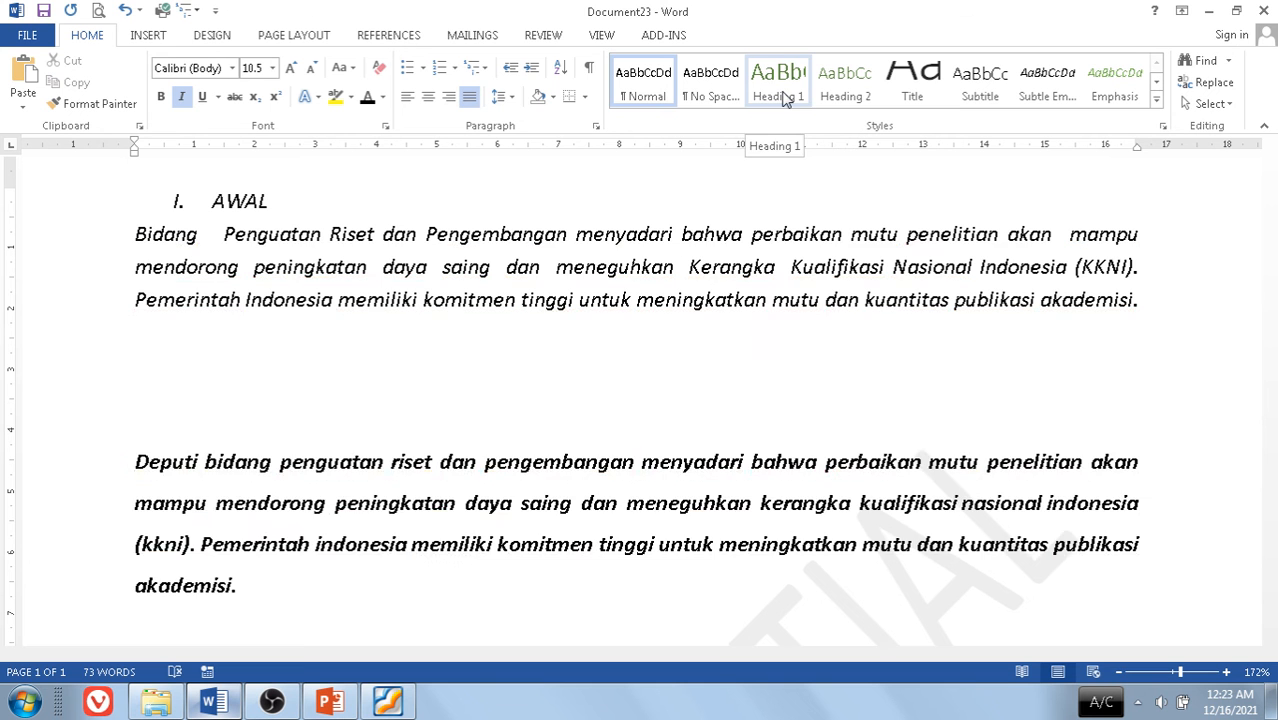
Apply the Heading 1 style to the "AWAL" heading
click(230, 202)
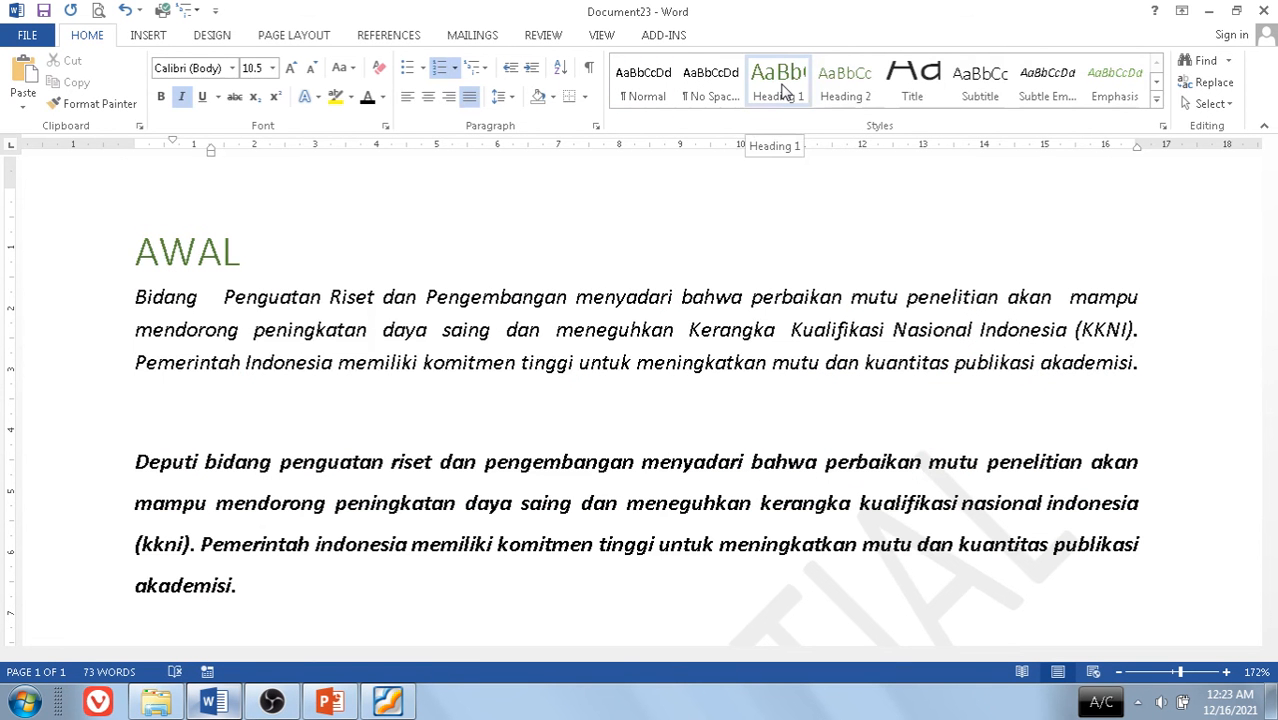
click(785, 92)
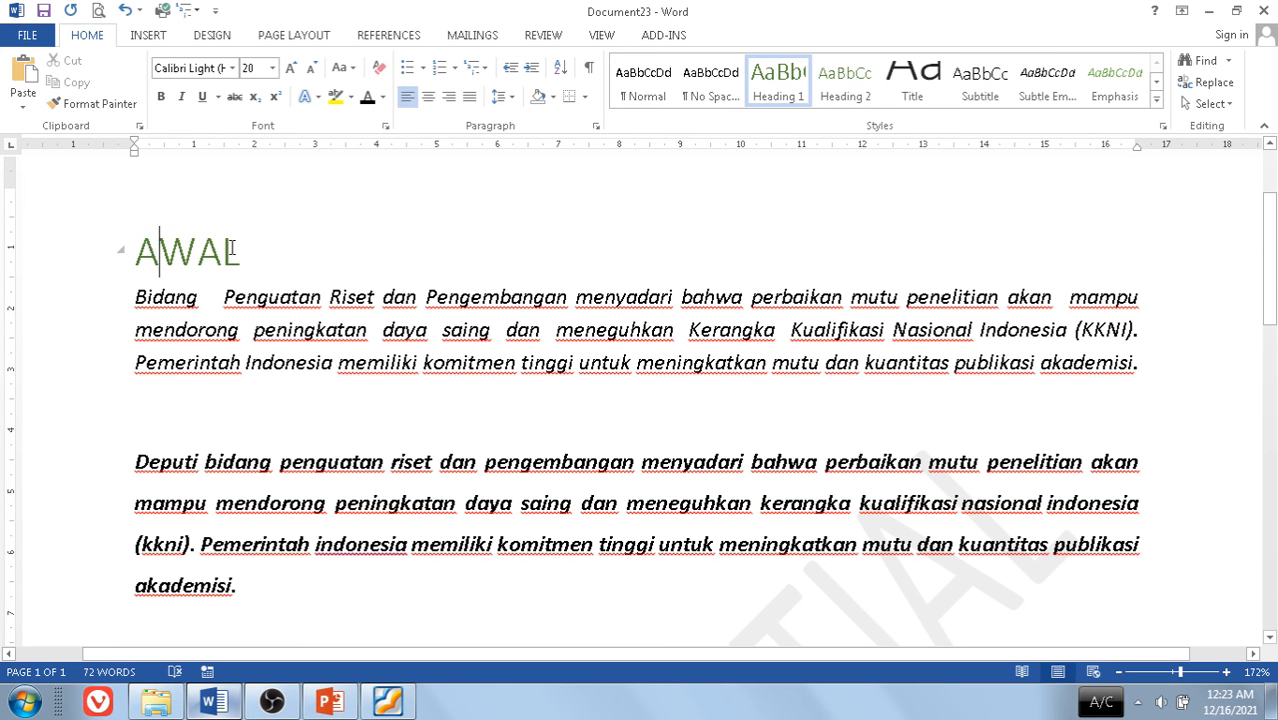
mouse_move(137, 255)
mouse_down()
mouse_move(262, 254)
mouse_move(145, 262)
mouse_up()
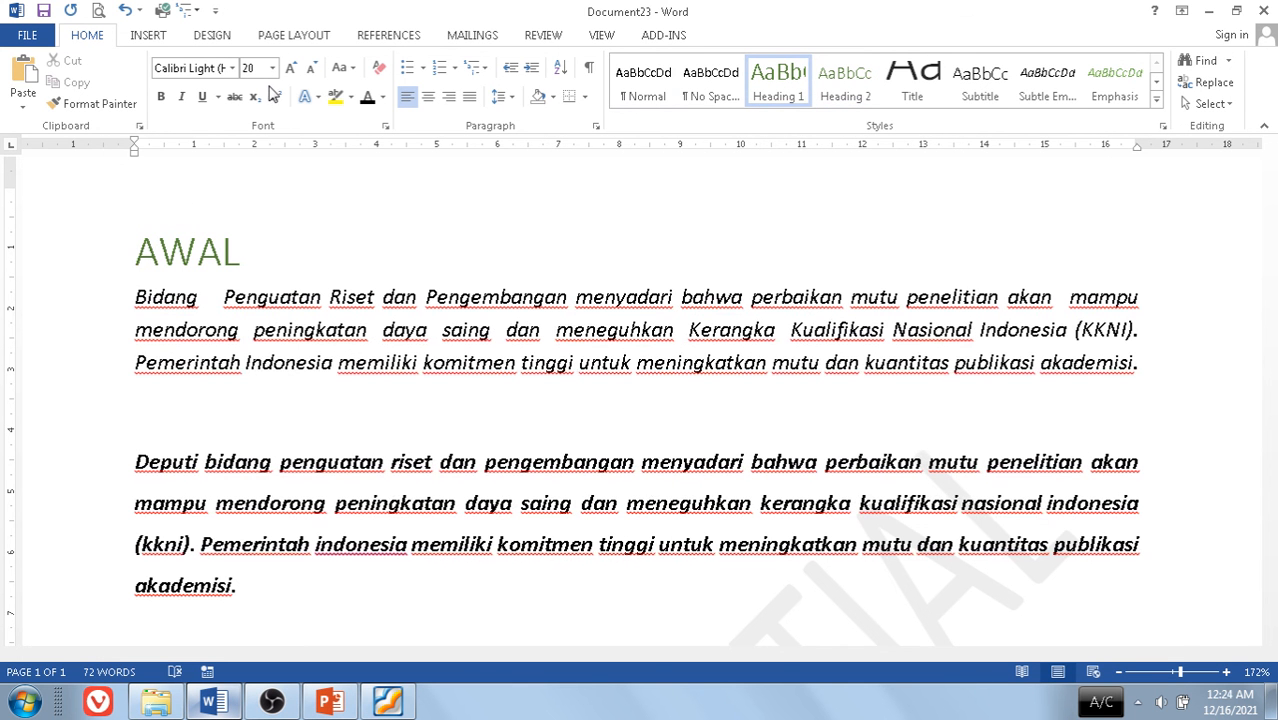
Modify the Heading 1 style to use the Automatic font colour, bold and a 12 pt font size
right_click(768, 90)
click(815, 119)
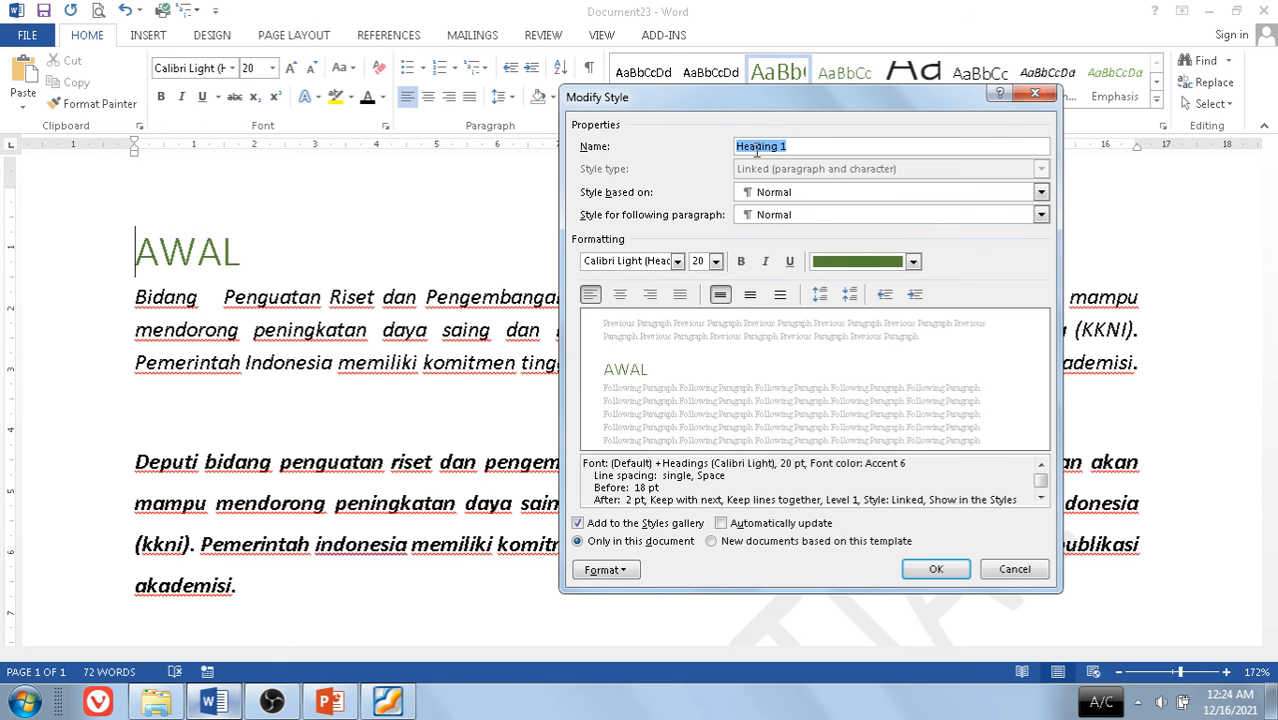
click(911, 262)
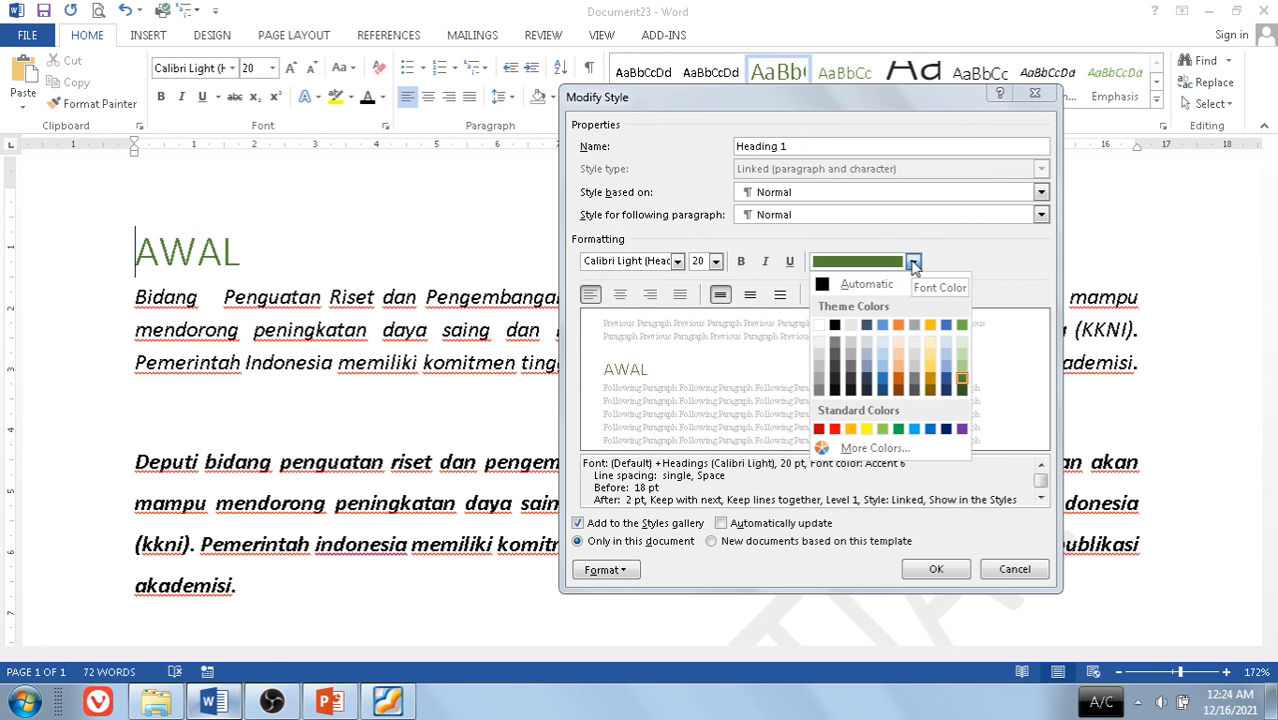
click(826, 280)
click(741, 262)
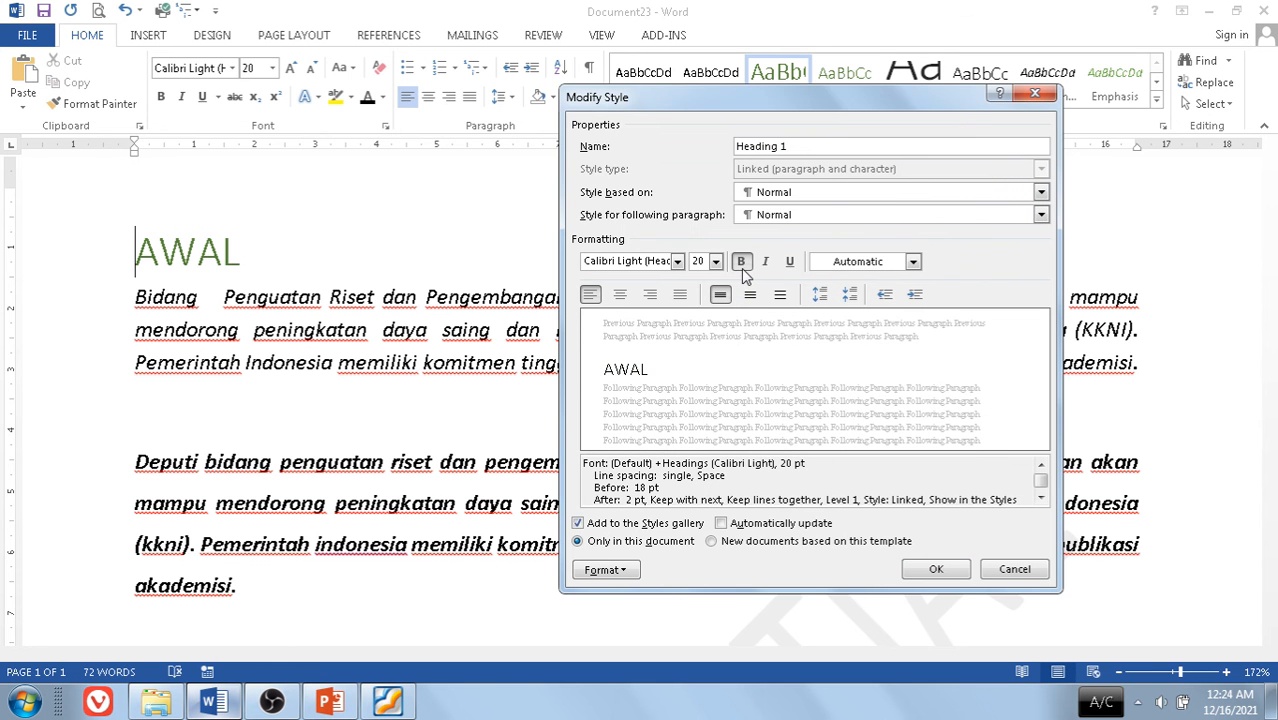
click(715, 262)
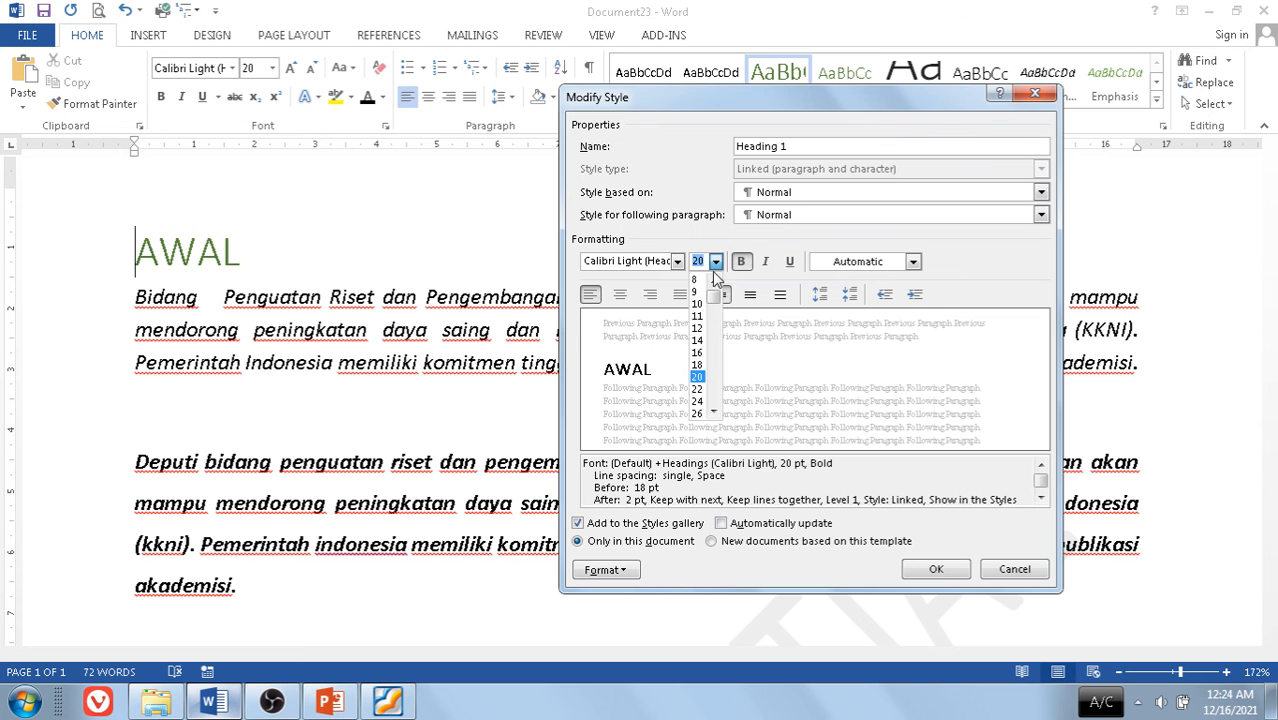
click(700, 334)
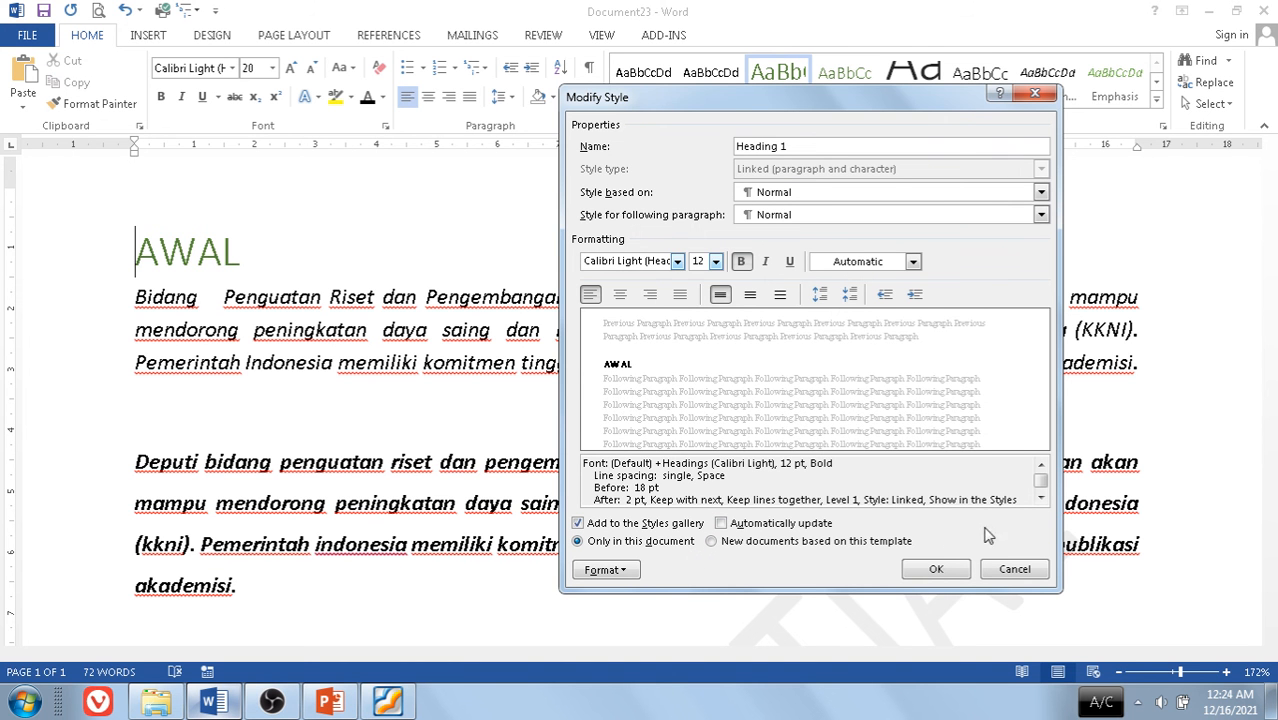
click(933, 574)
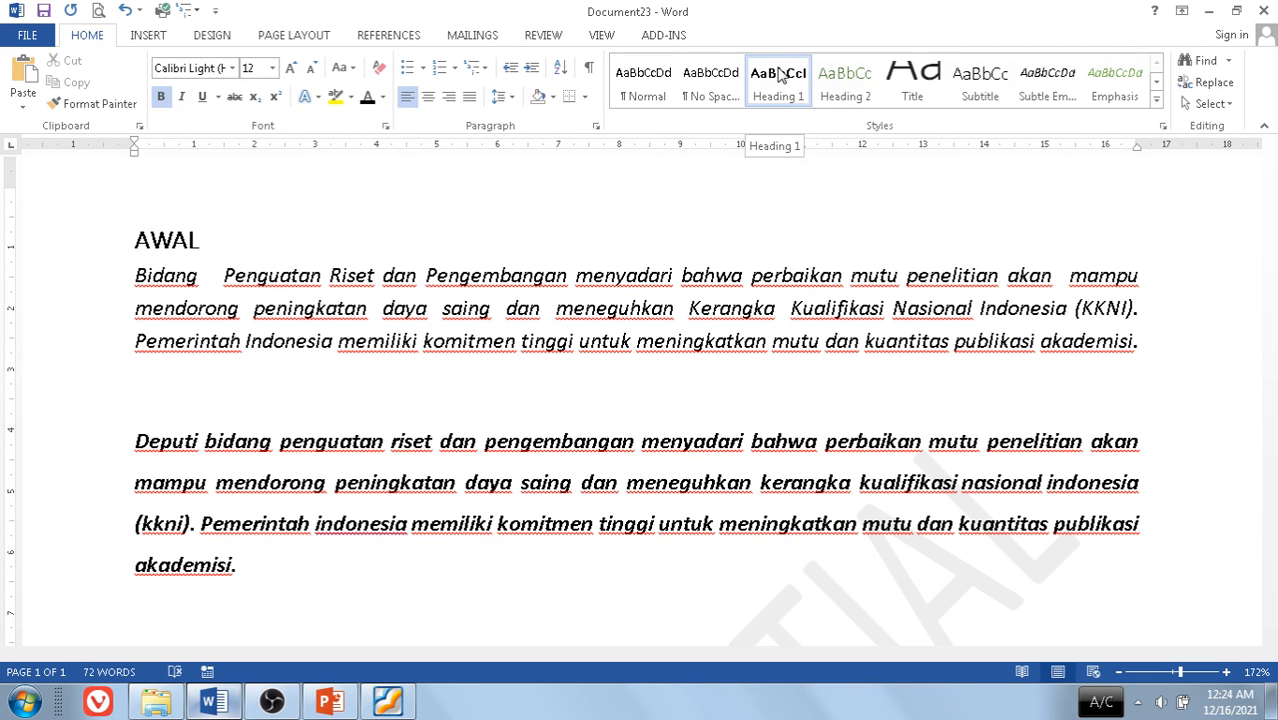
Try the Heading 1 style on the bold paragraph starting with "Deputi" and undo it
click(151, 442)
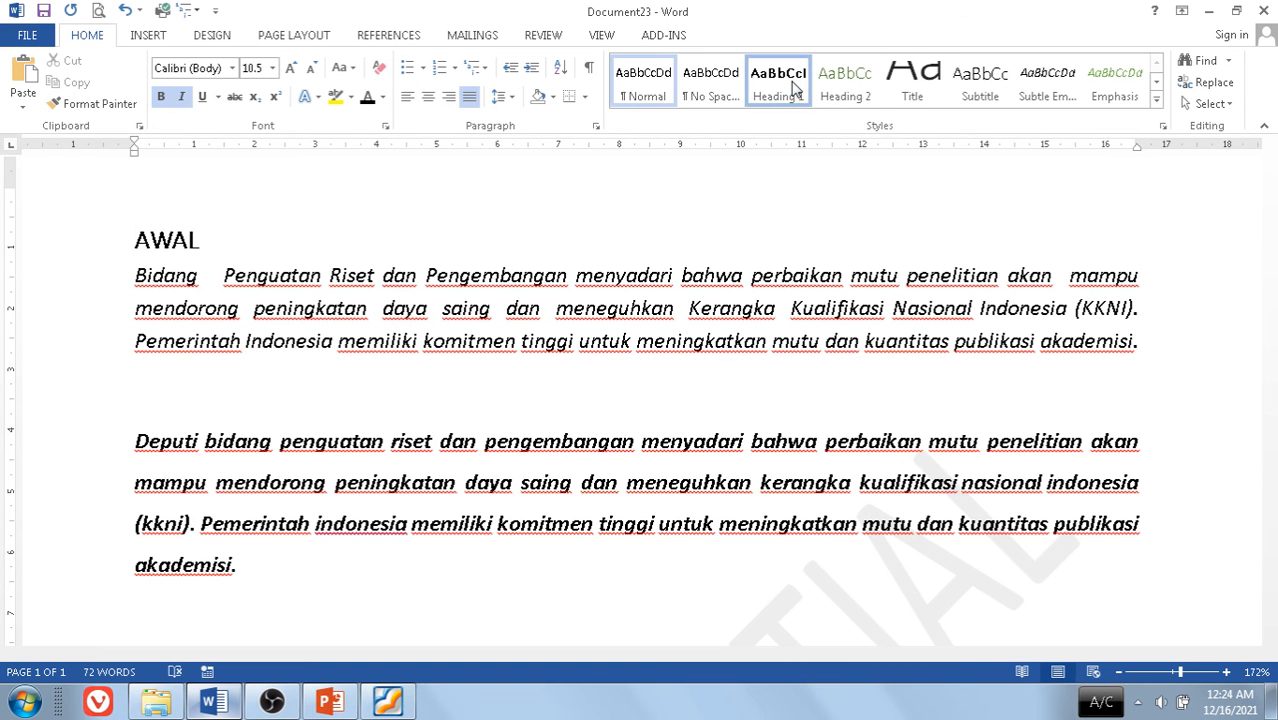
click(795, 88)
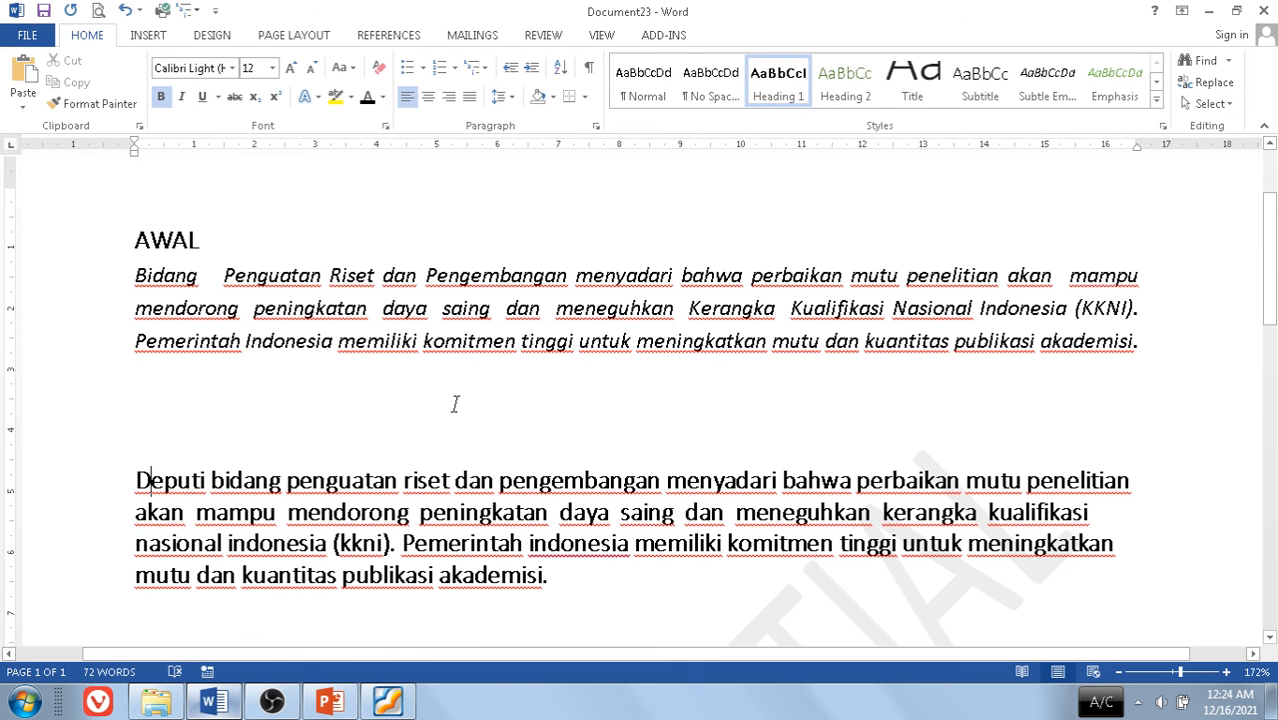
key(ctrl+z)
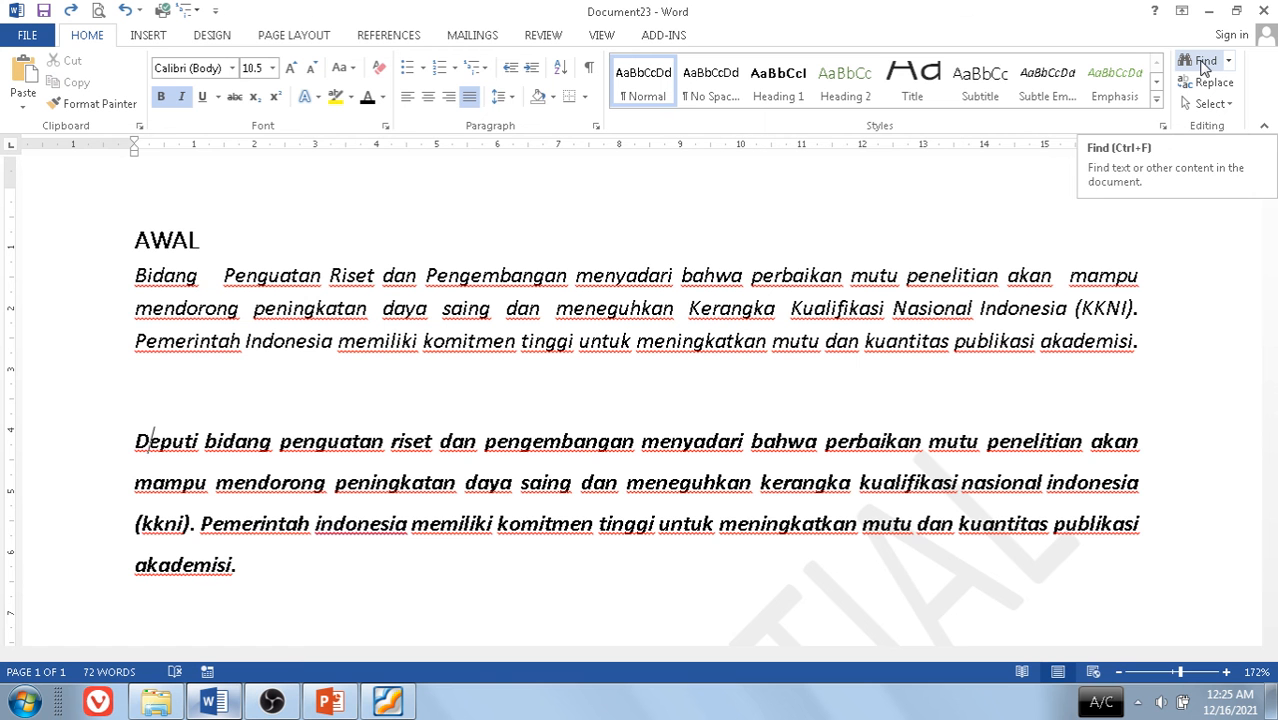
Search the document for "INDONESia"
click(1203, 66)
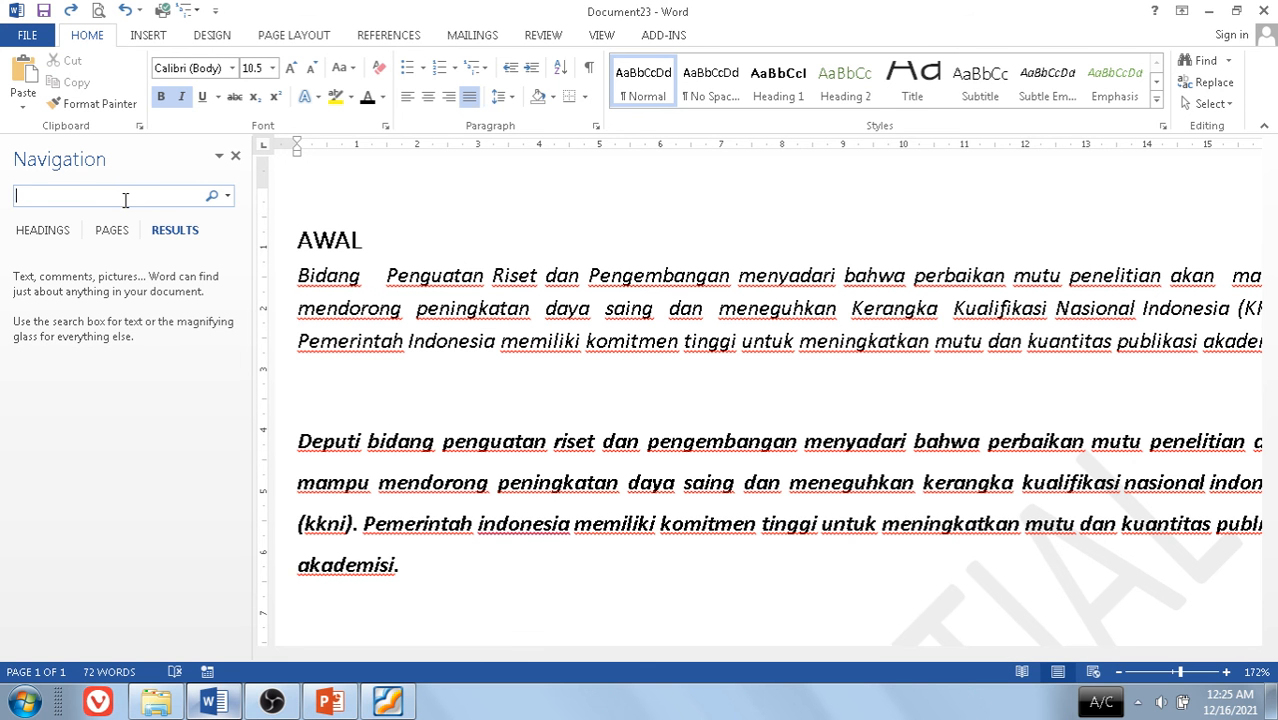
text(INDONES)
key(BackSpace)
key(BackSpace)
text(ia)
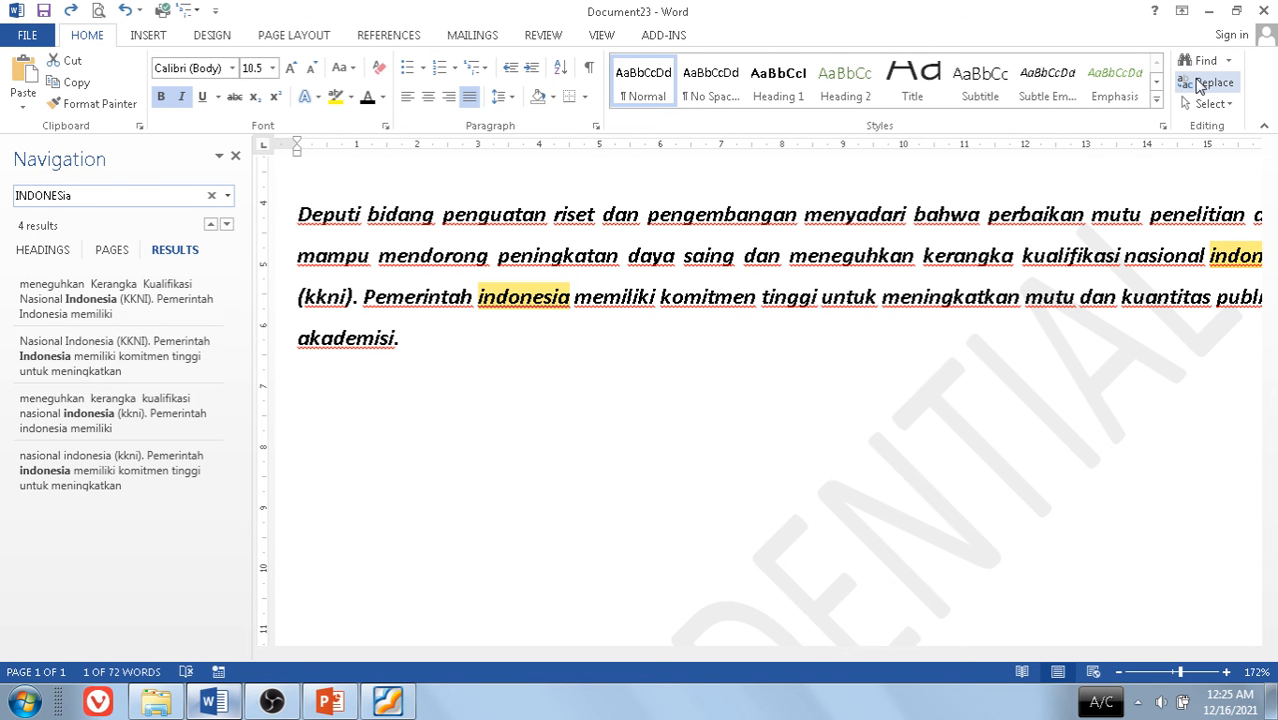
Set up a find-and-replace that searches for "indonesia" and replaces it with "Indonesia"
click(228, 196)
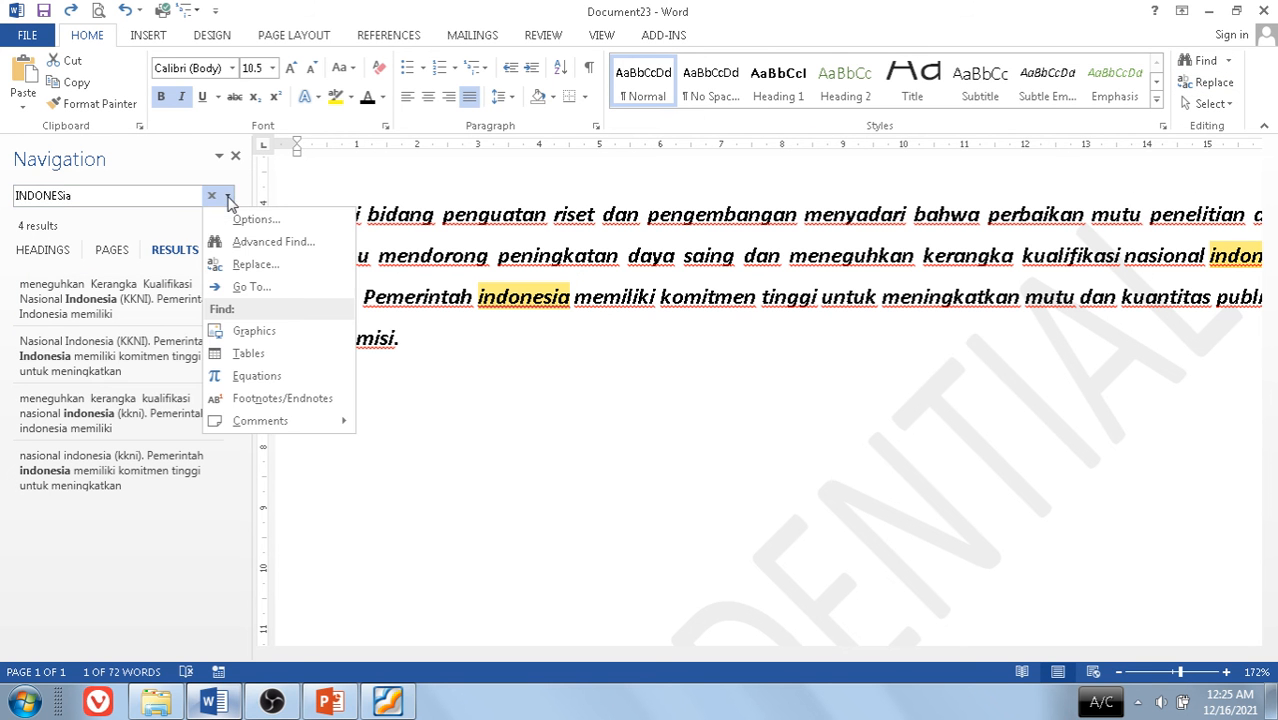
click(250, 265)
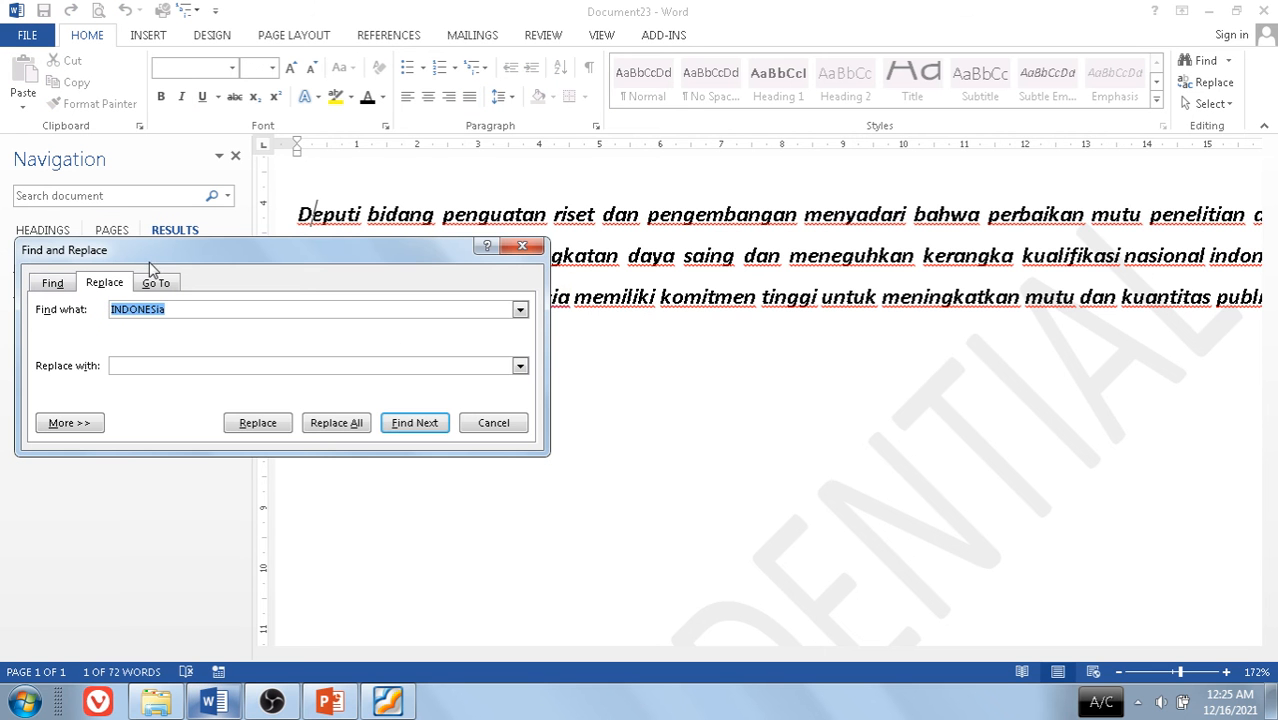
click(167, 314)
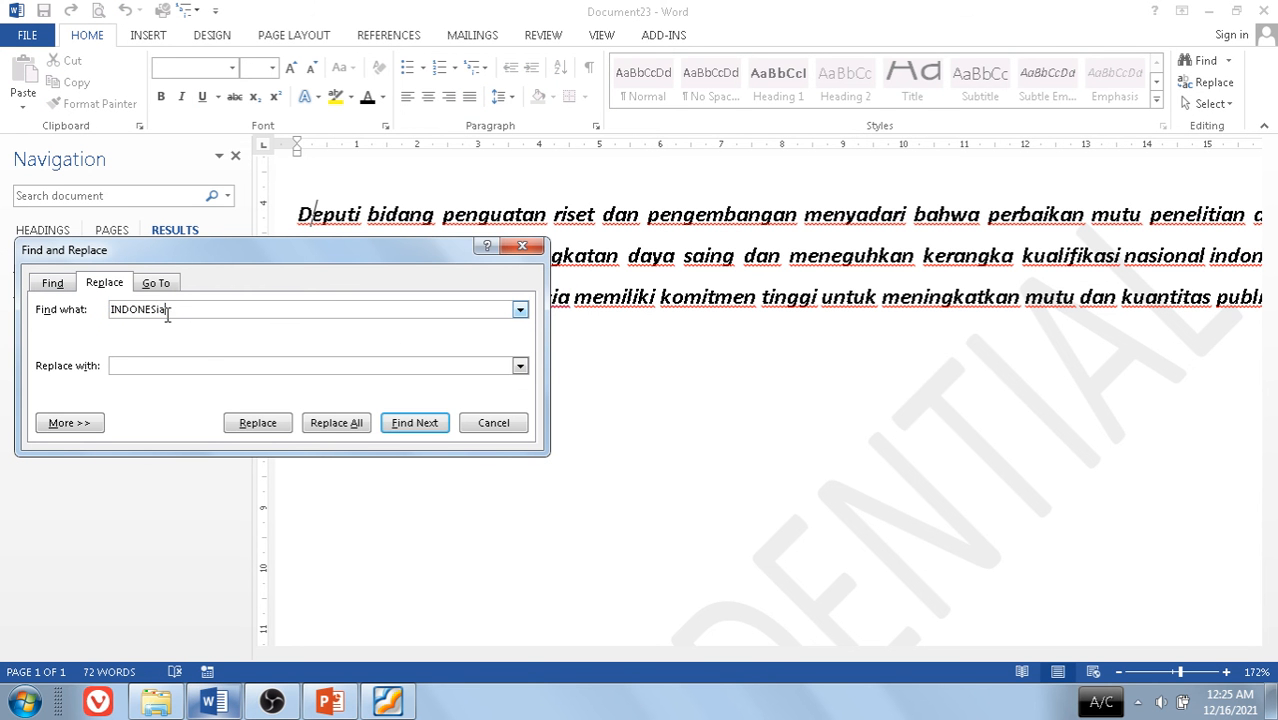
drag(180, 312, 110, 316)
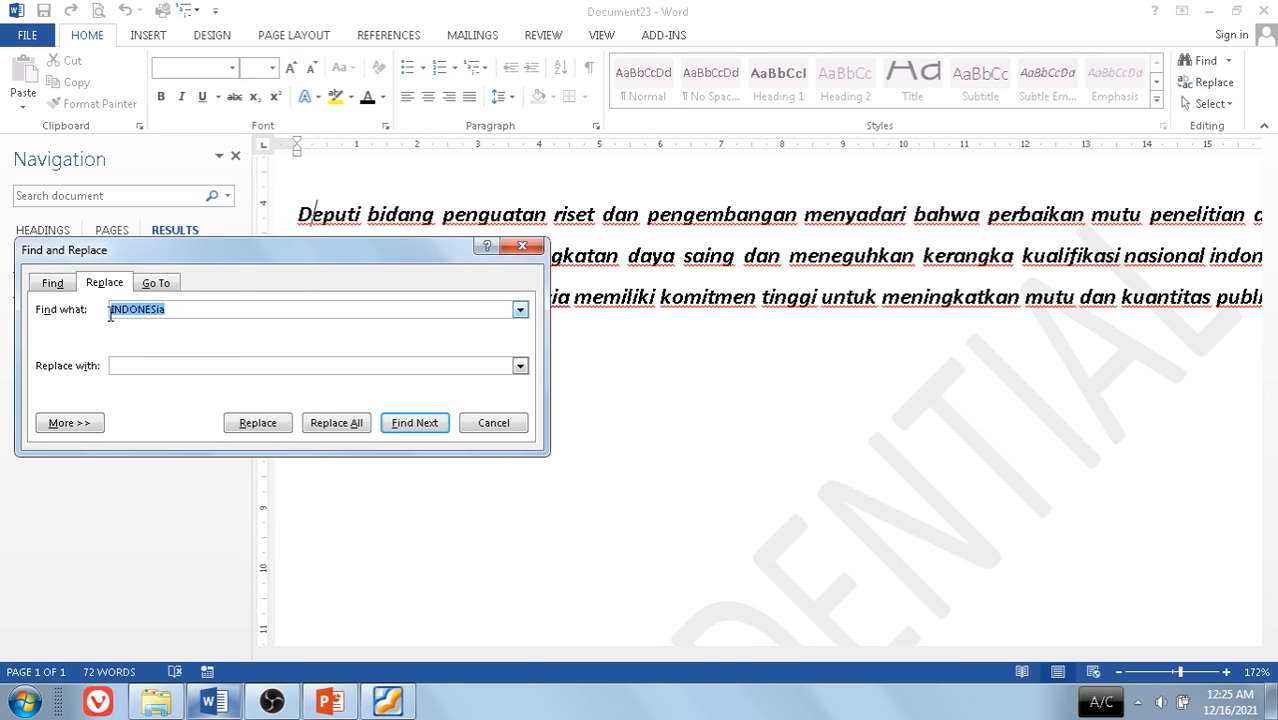
text(indonesia)
double_click(133, 311)
key(ctrl+c)
click(131, 367)
key(ctrl+v)
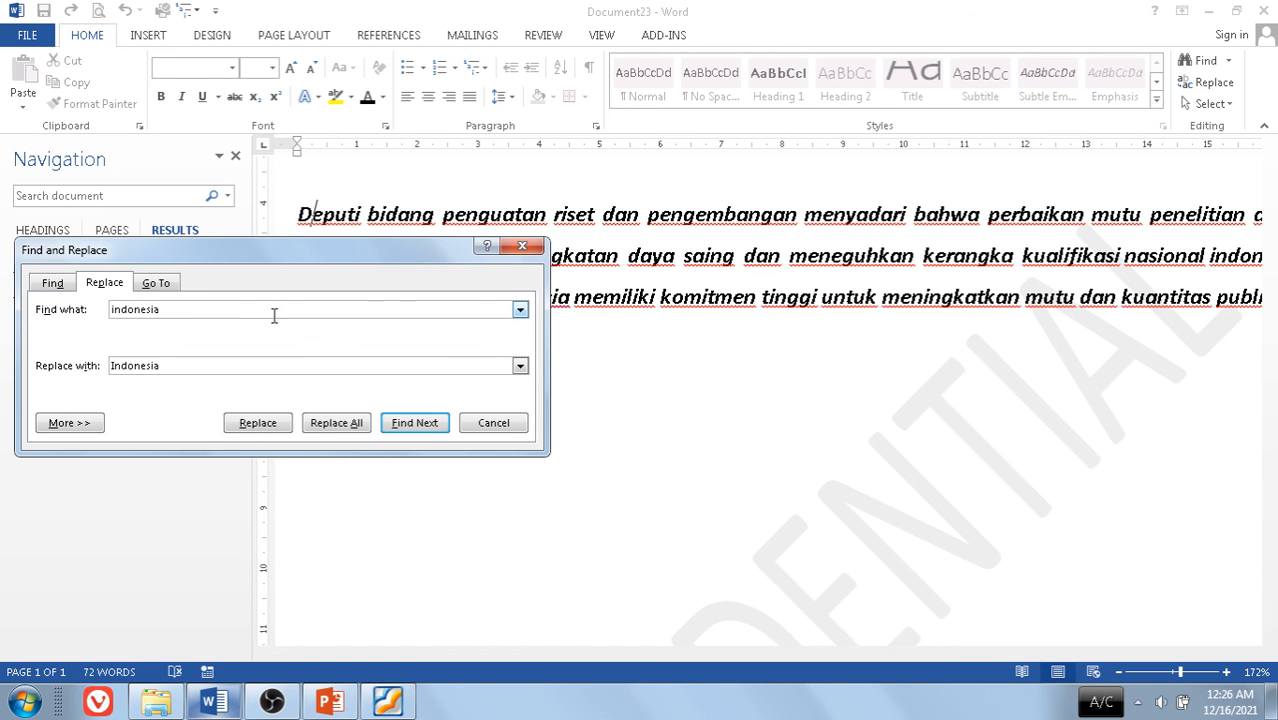
Replace all occurrences in the document and check the replaced words in both paragraphs
click(330, 428)
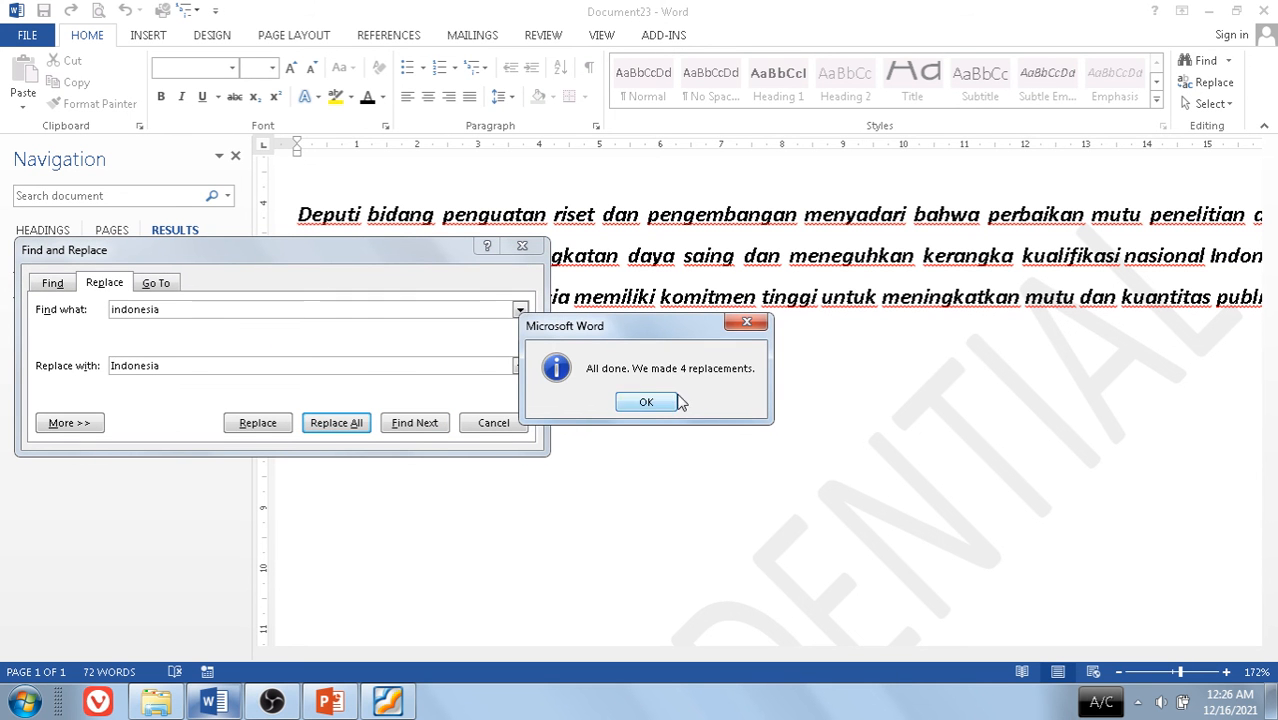
click(646, 401)
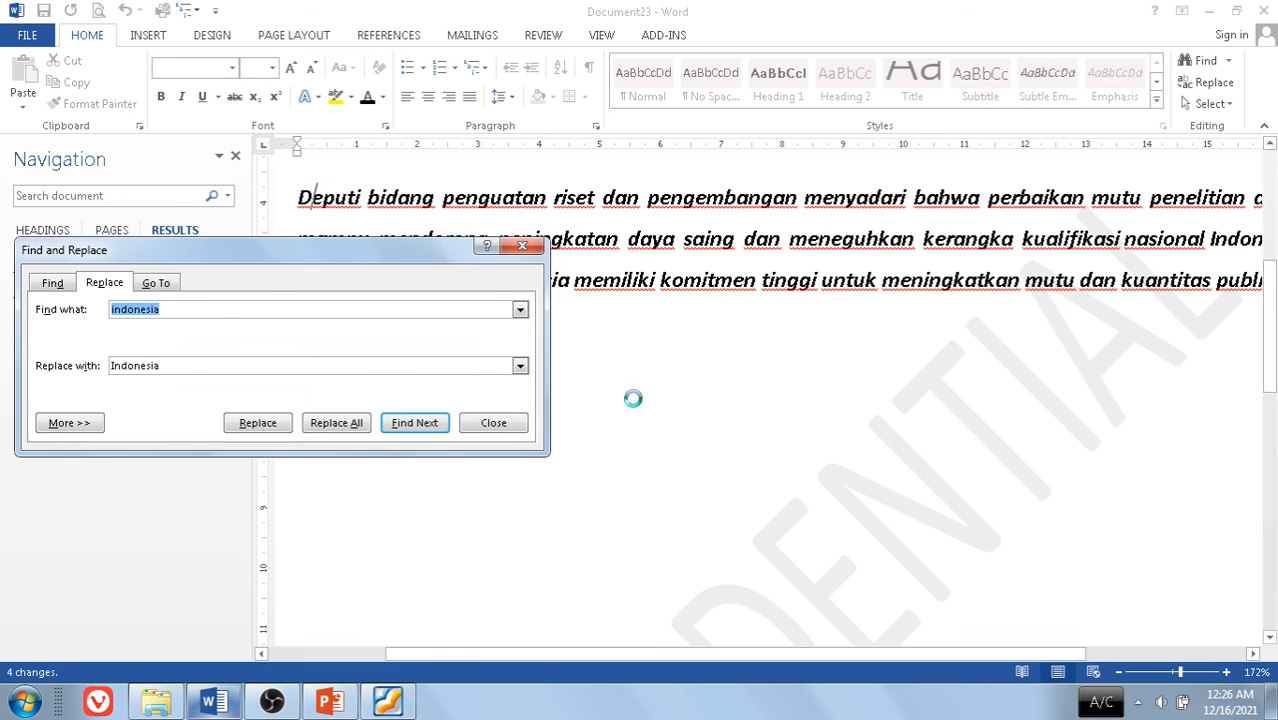
click(521, 245)
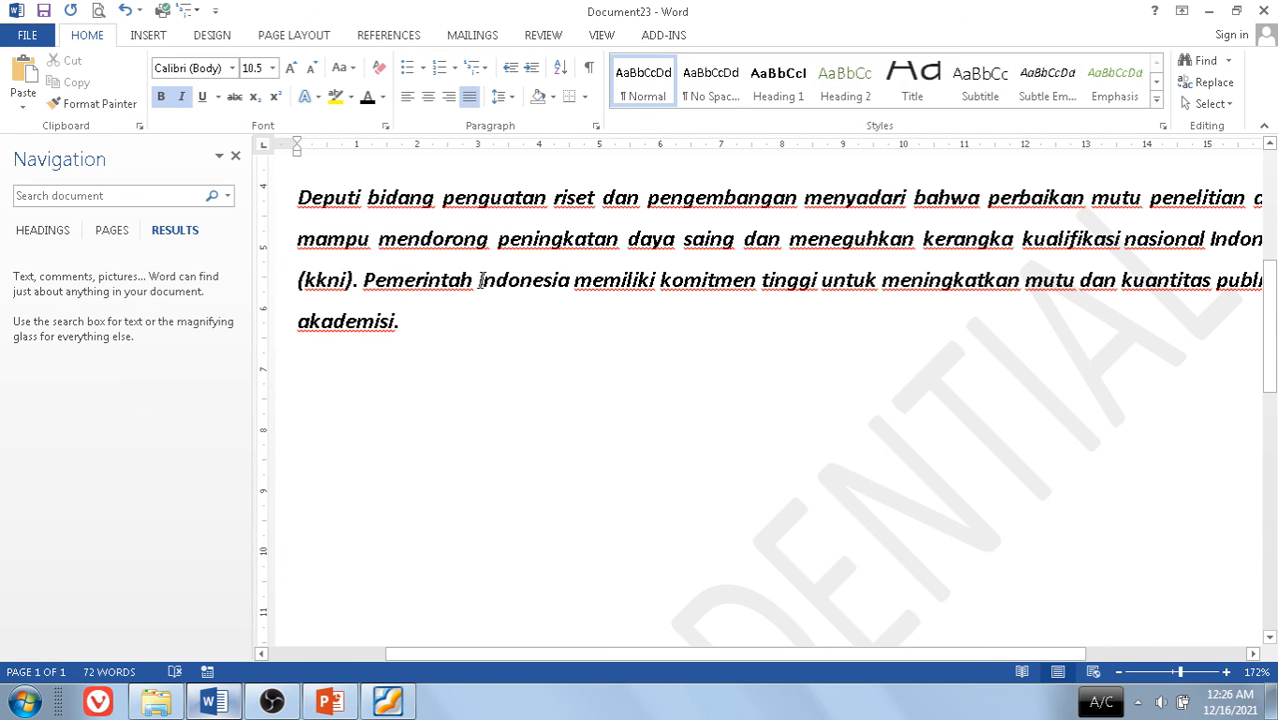
drag(479, 280, 573, 276)
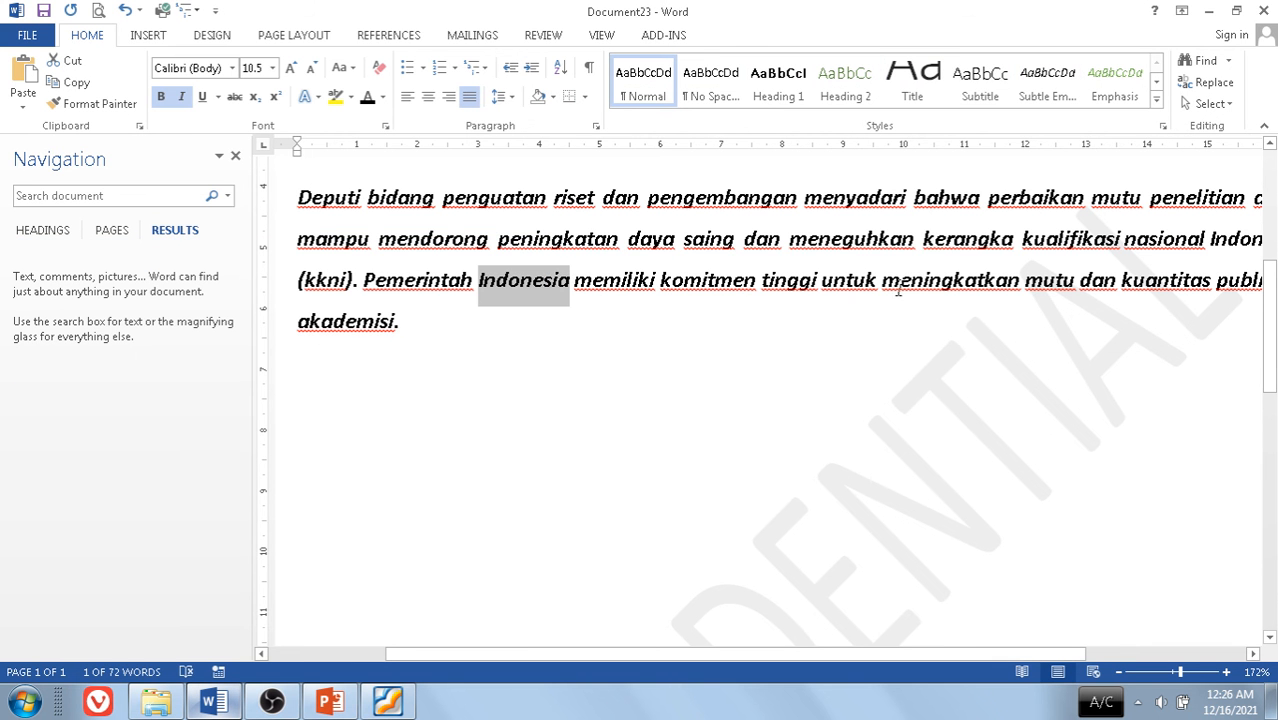
scroll(573, 300, up, 5)
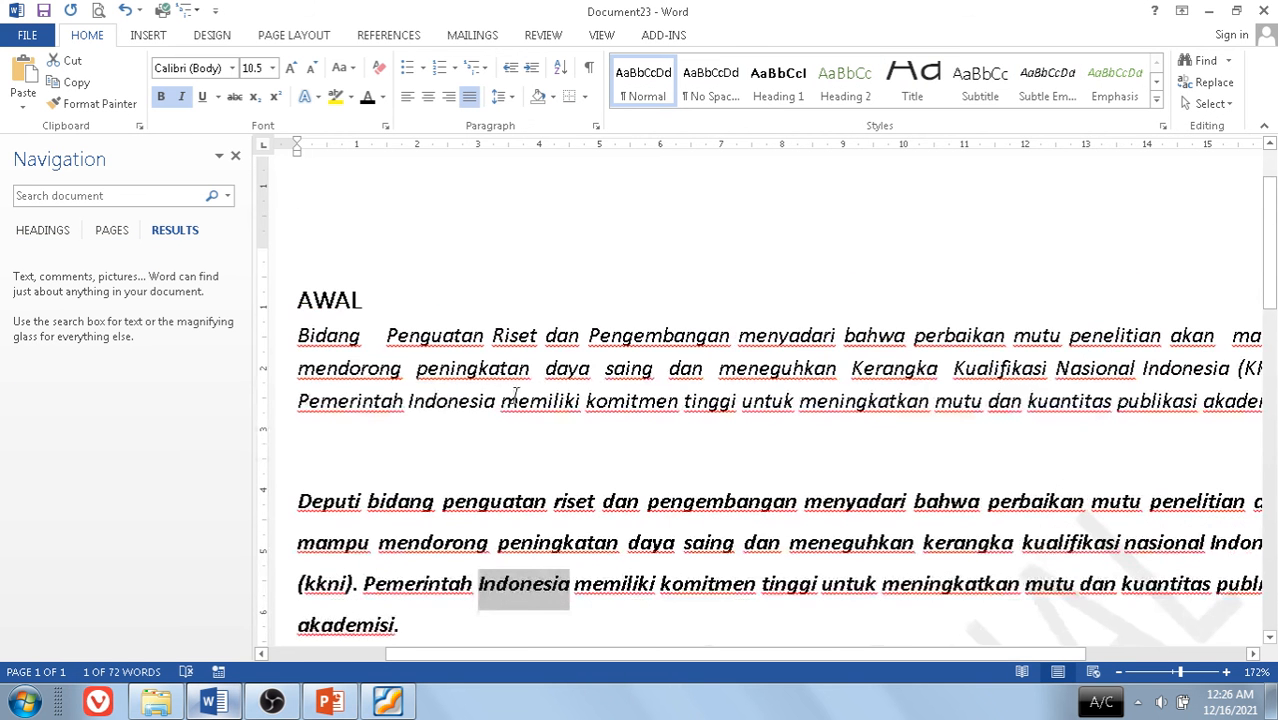
click(441, 410)
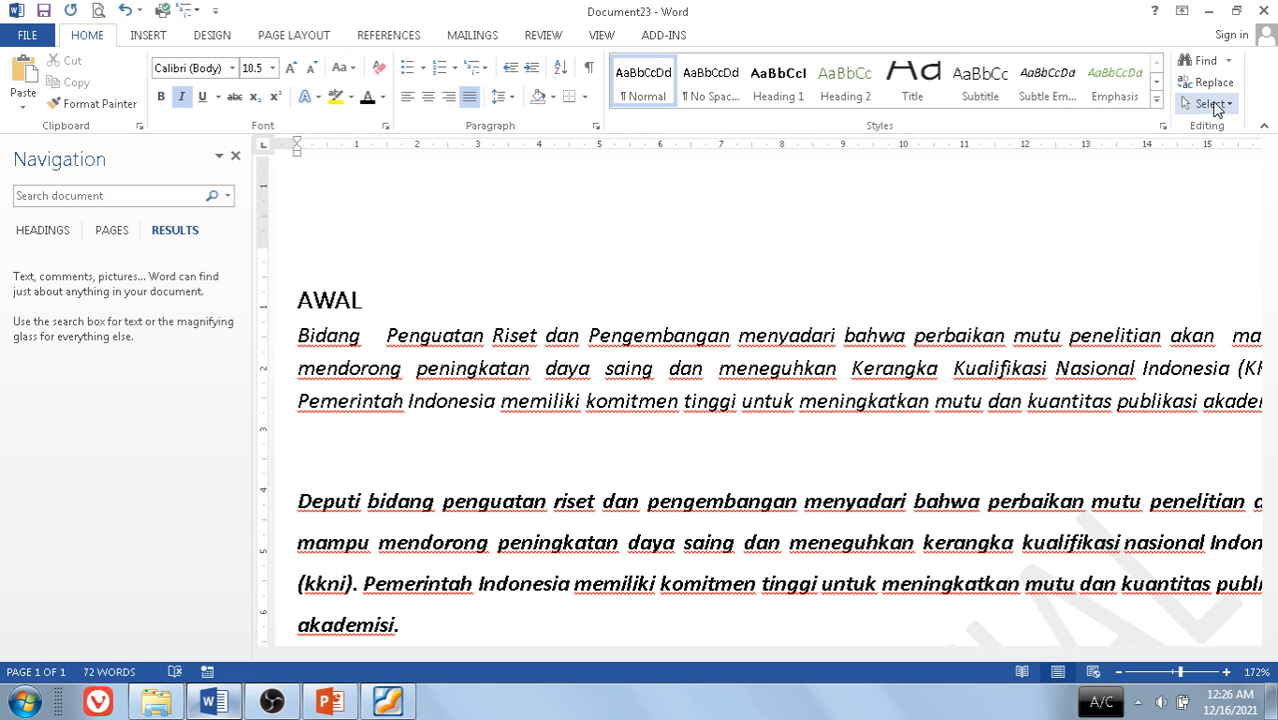
Select the entire document's content and close the Navigation pane
click(1212, 104)
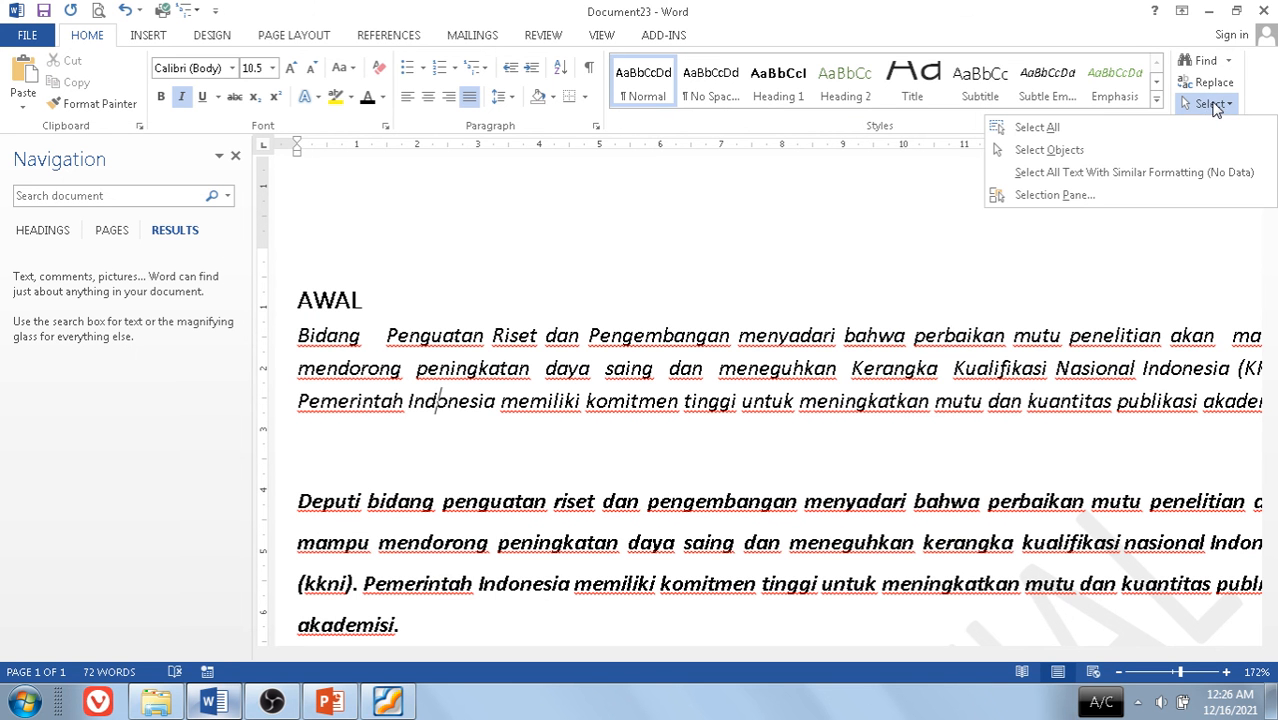
click(1036, 127)
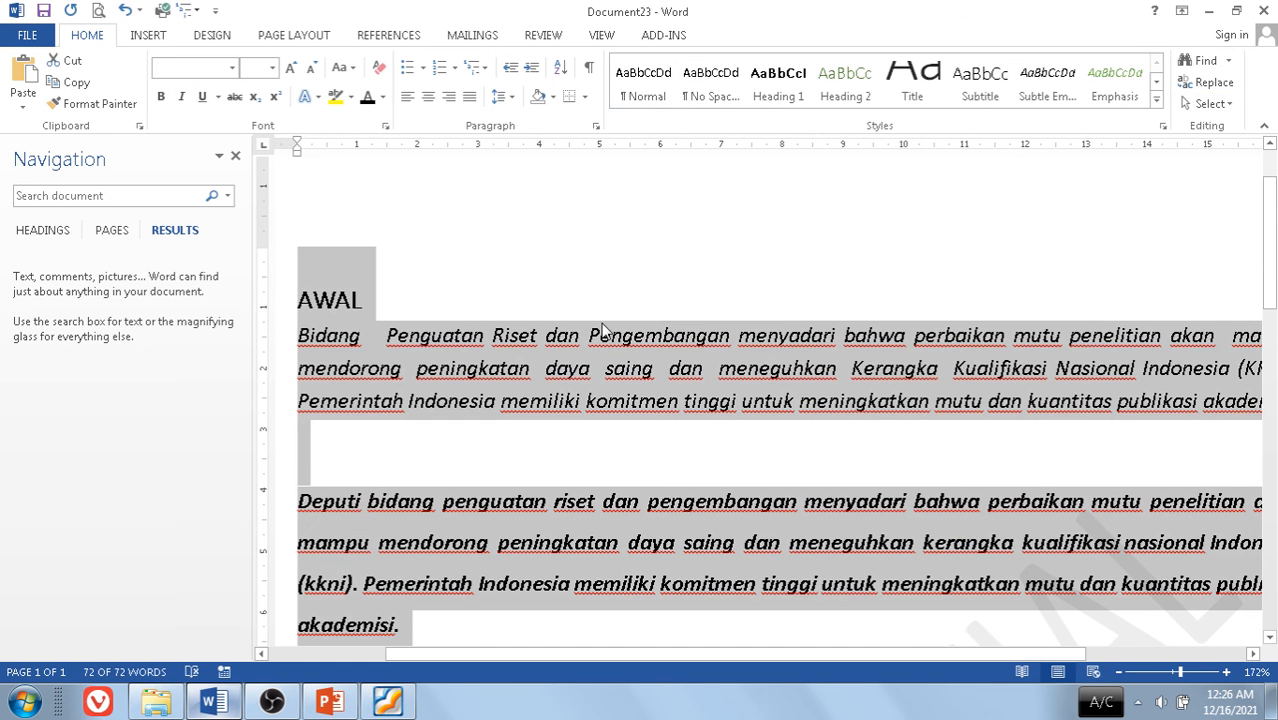
scroll(335, 368, down, 2)
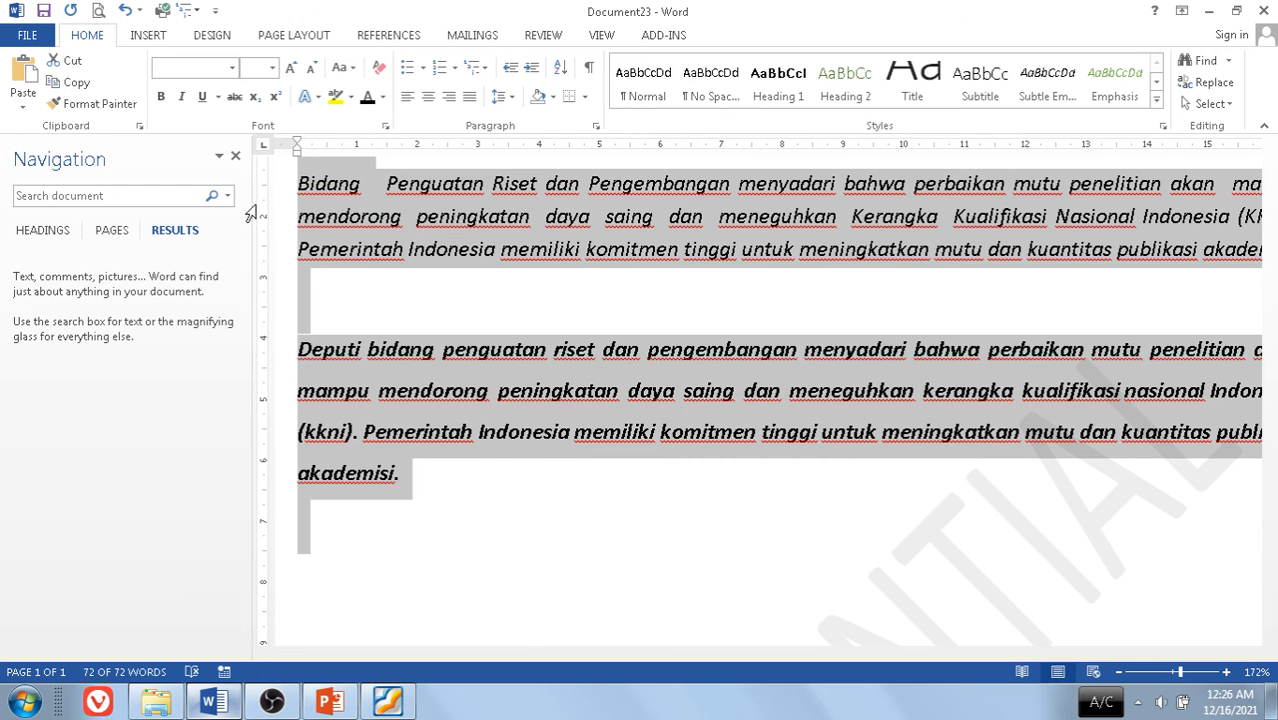
click(236, 158)
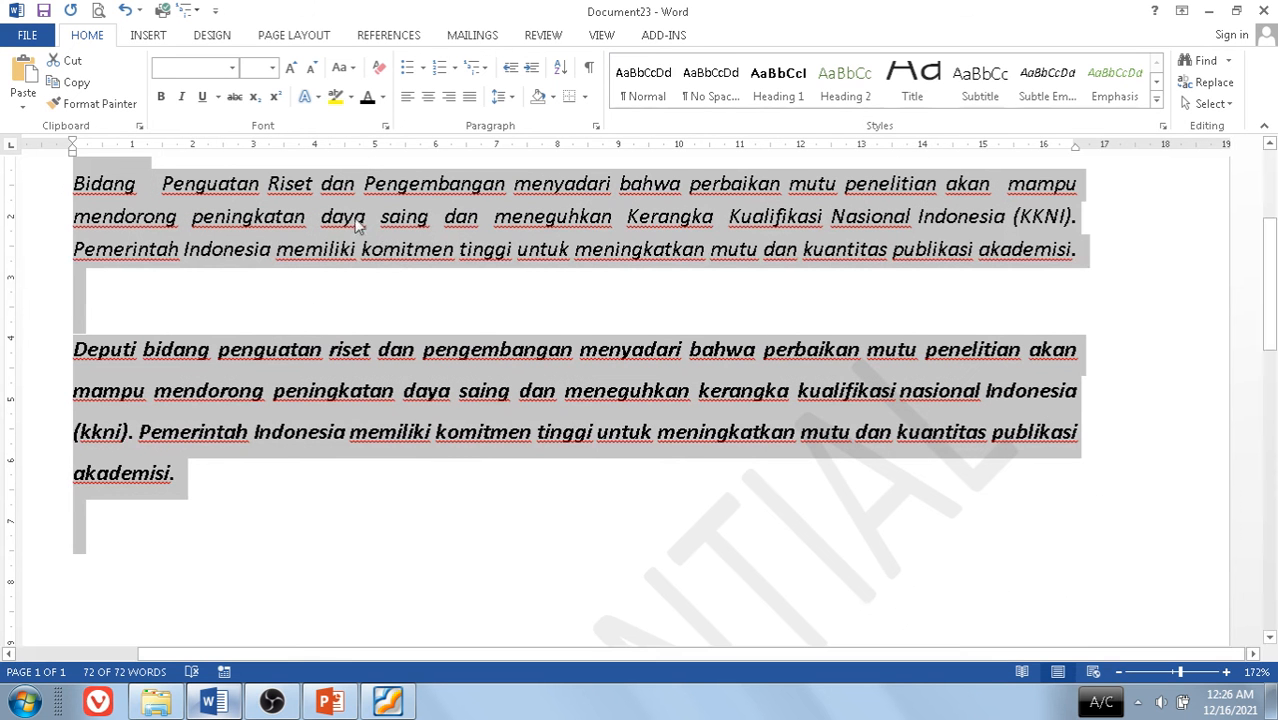
Clear the text selection and turn on the Select Objects mode
click(1215, 104)
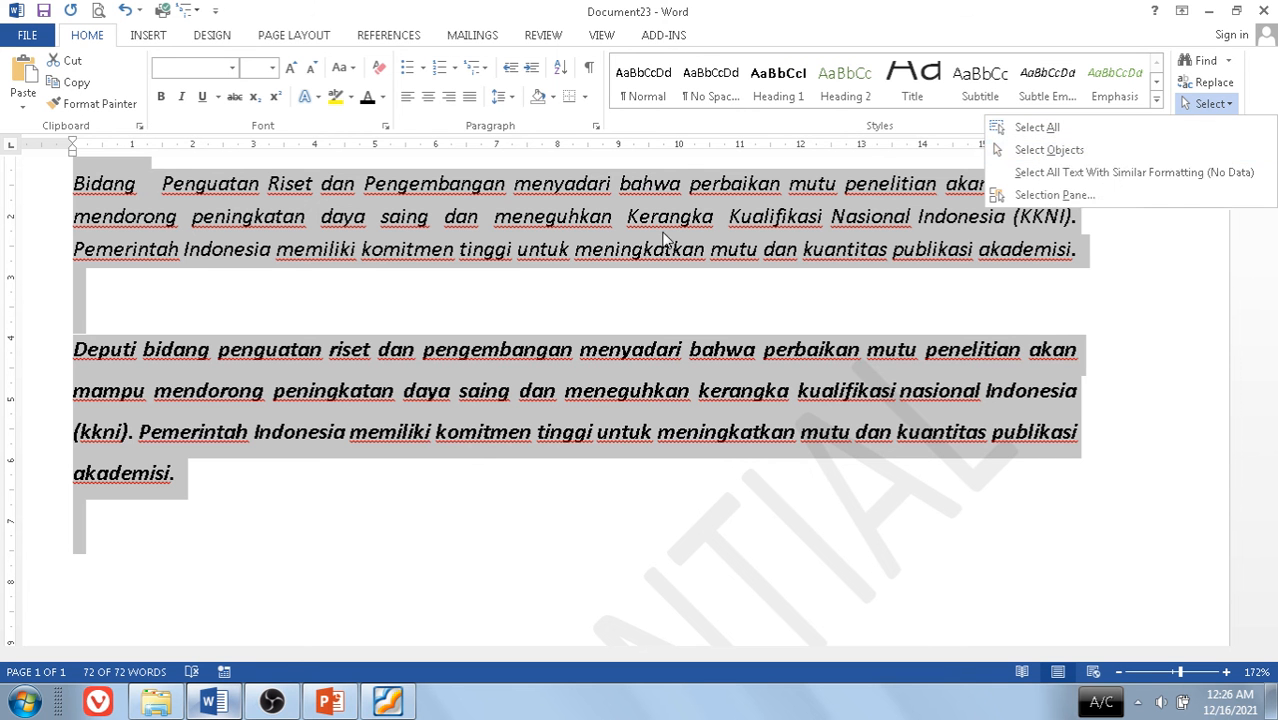
click(376, 261)
click(90, 264)
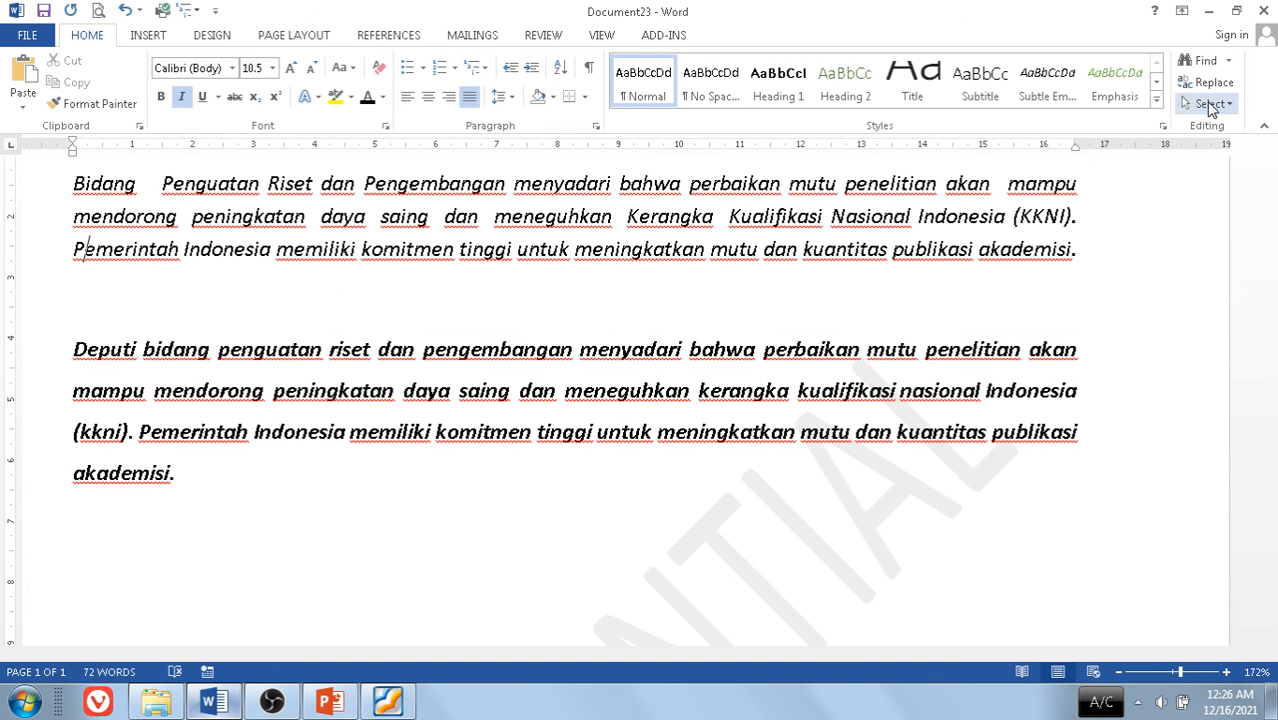
click(1210, 104)
click(1040, 151)
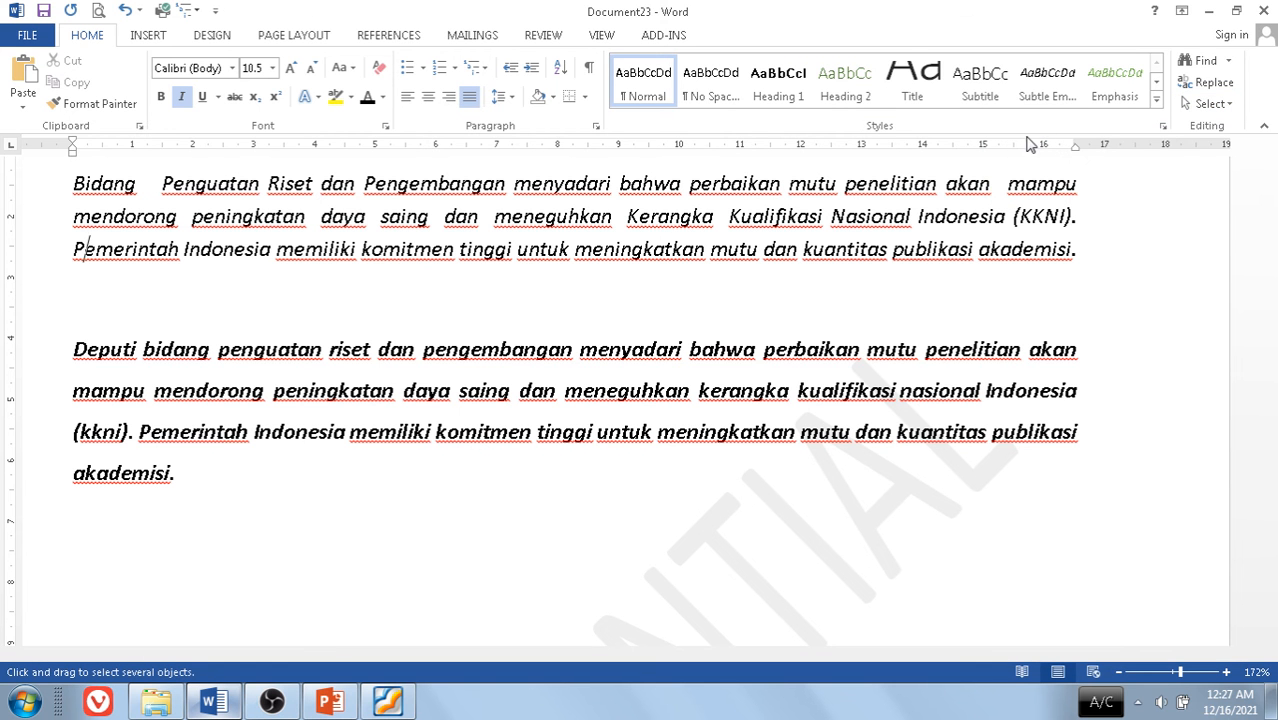
Show the Selection pane, select the word "Pemerintah" in the first paragraph, and close the pane again
click(1210, 104)
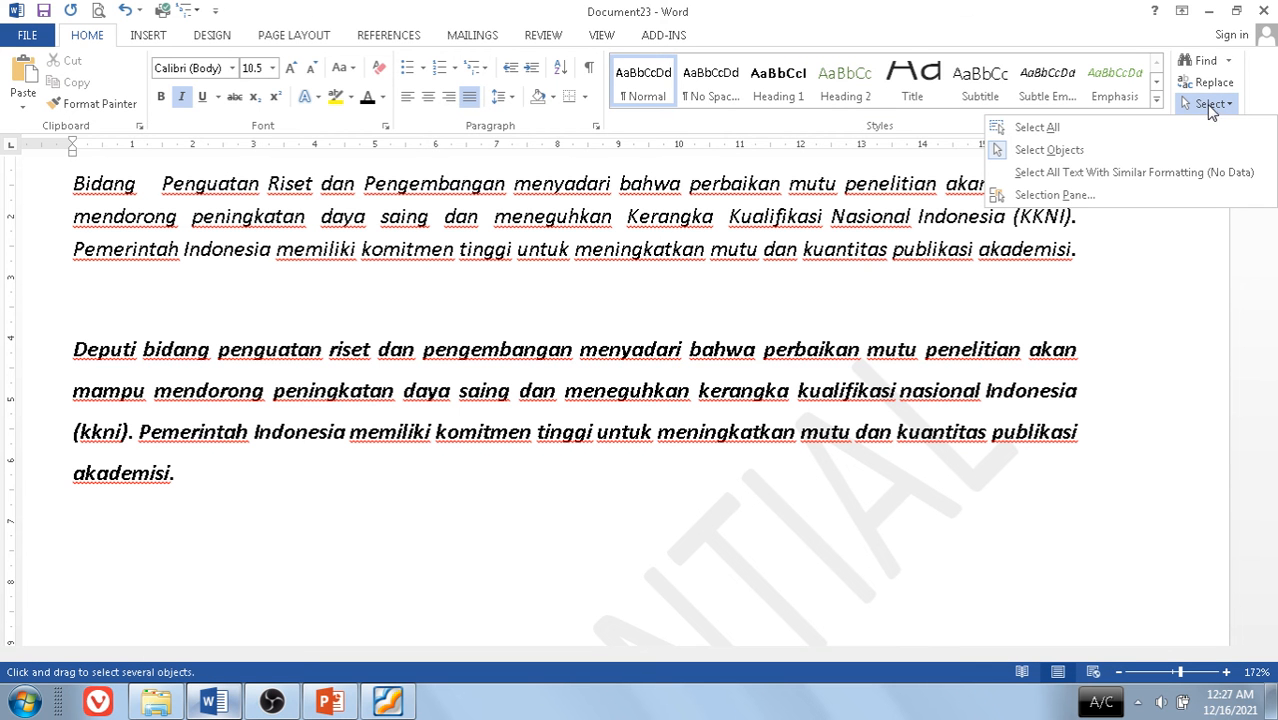
click(1045, 195)
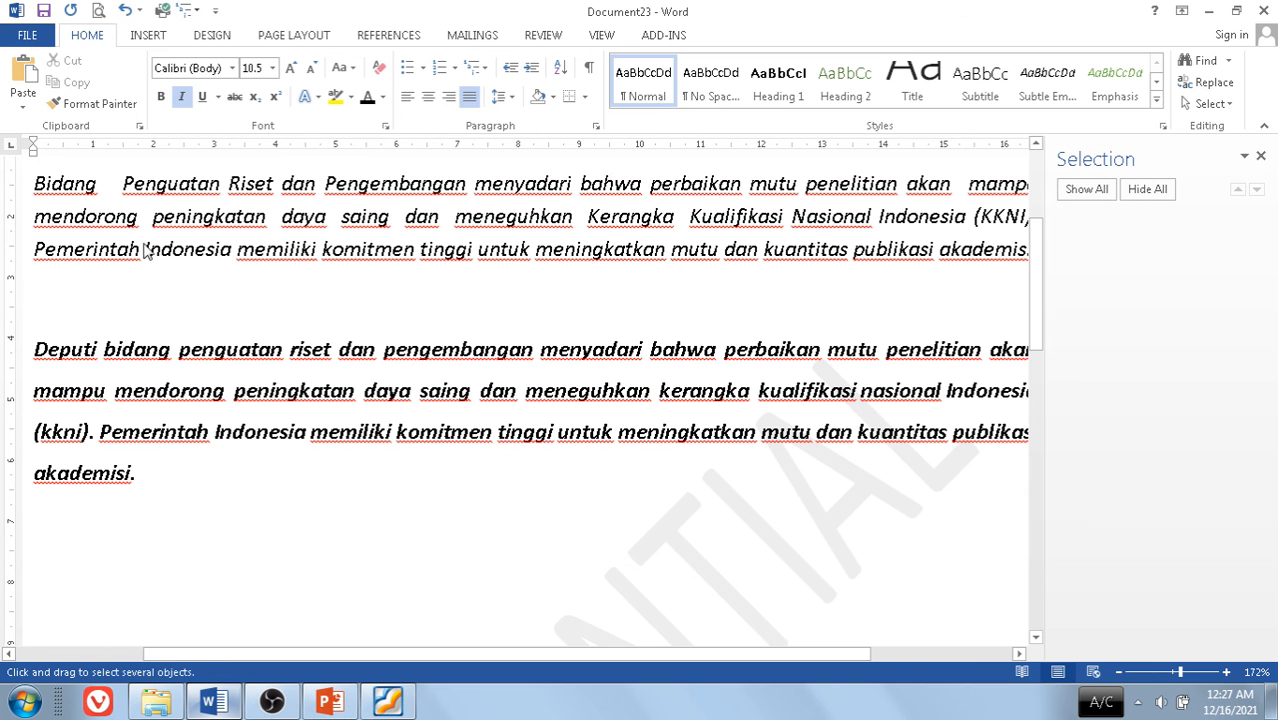
double_click(128, 250)
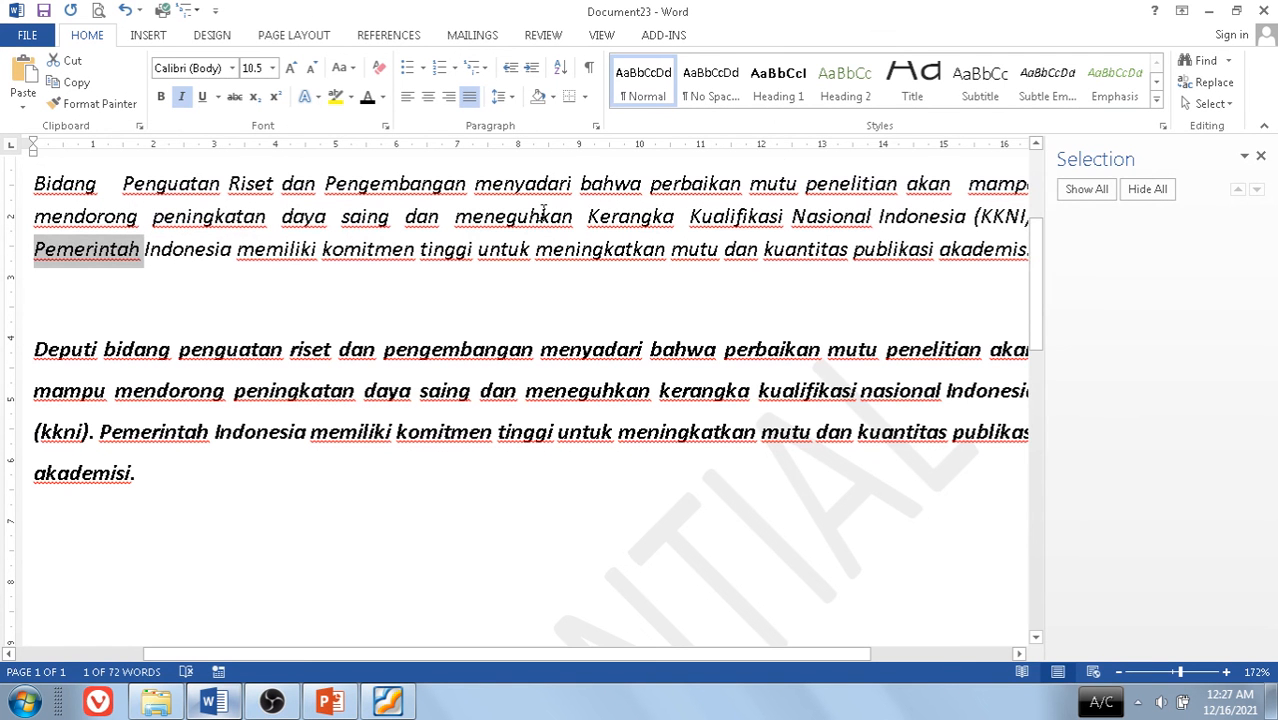
click(1214, 103)
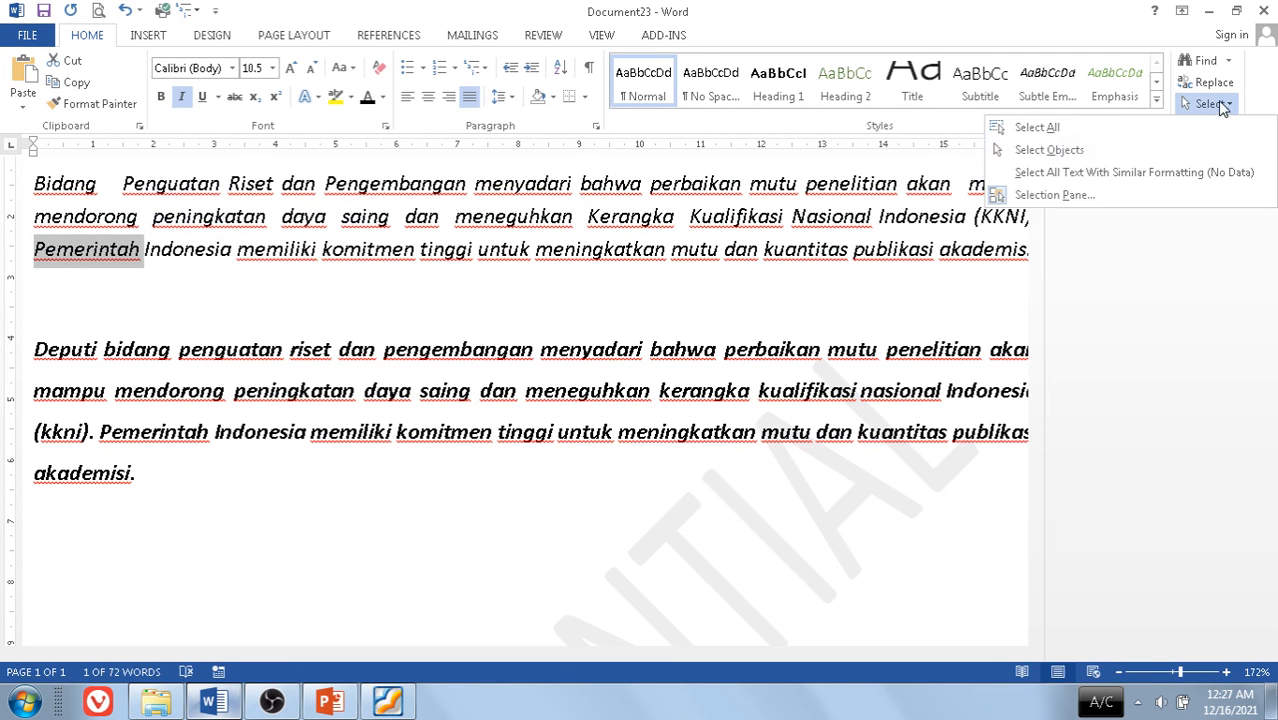
click(1066, 192)
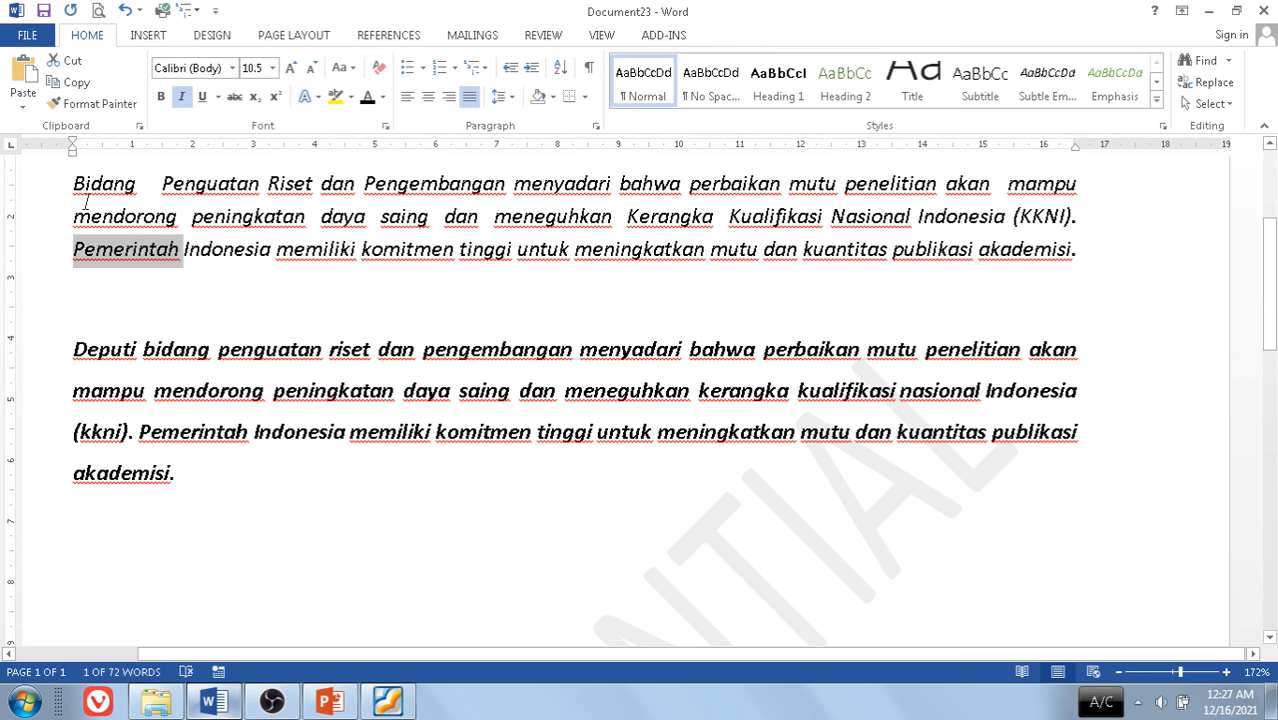
Select the passage from "mendorong" to "tinggi" in the first paragraph, and clear the selection
drag(86, 200, 507, 274)
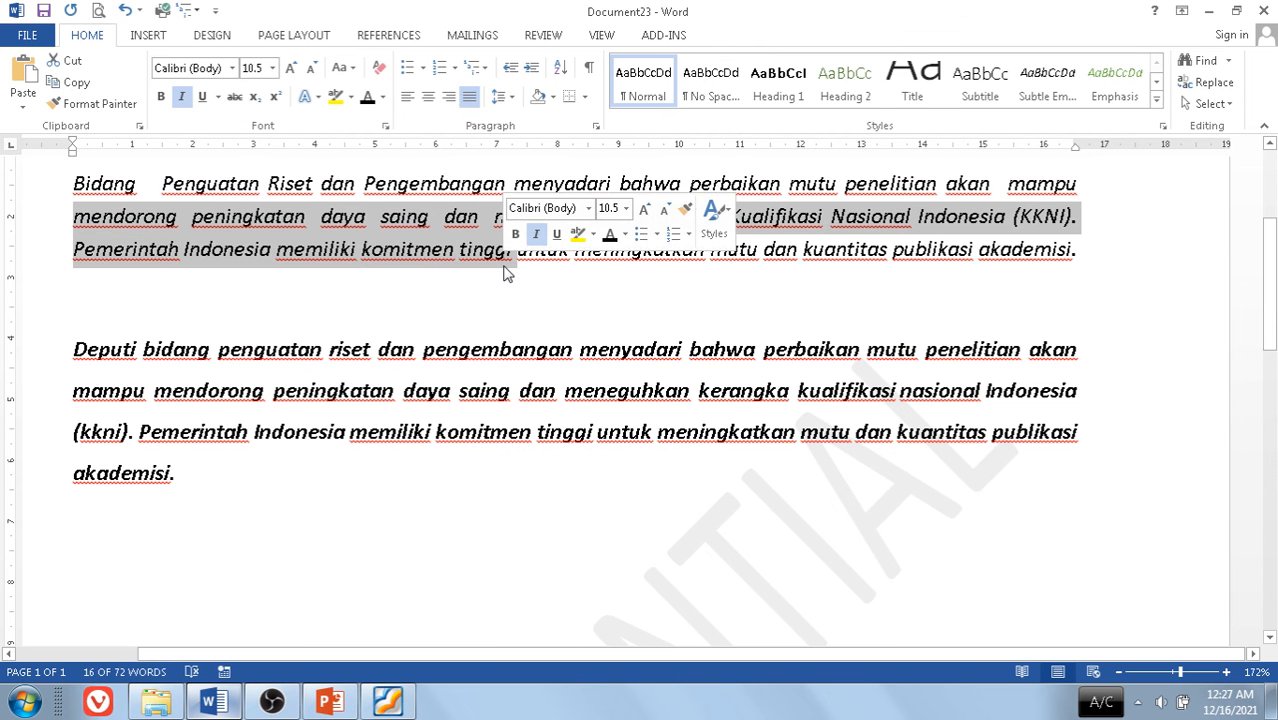
click(943, 268)
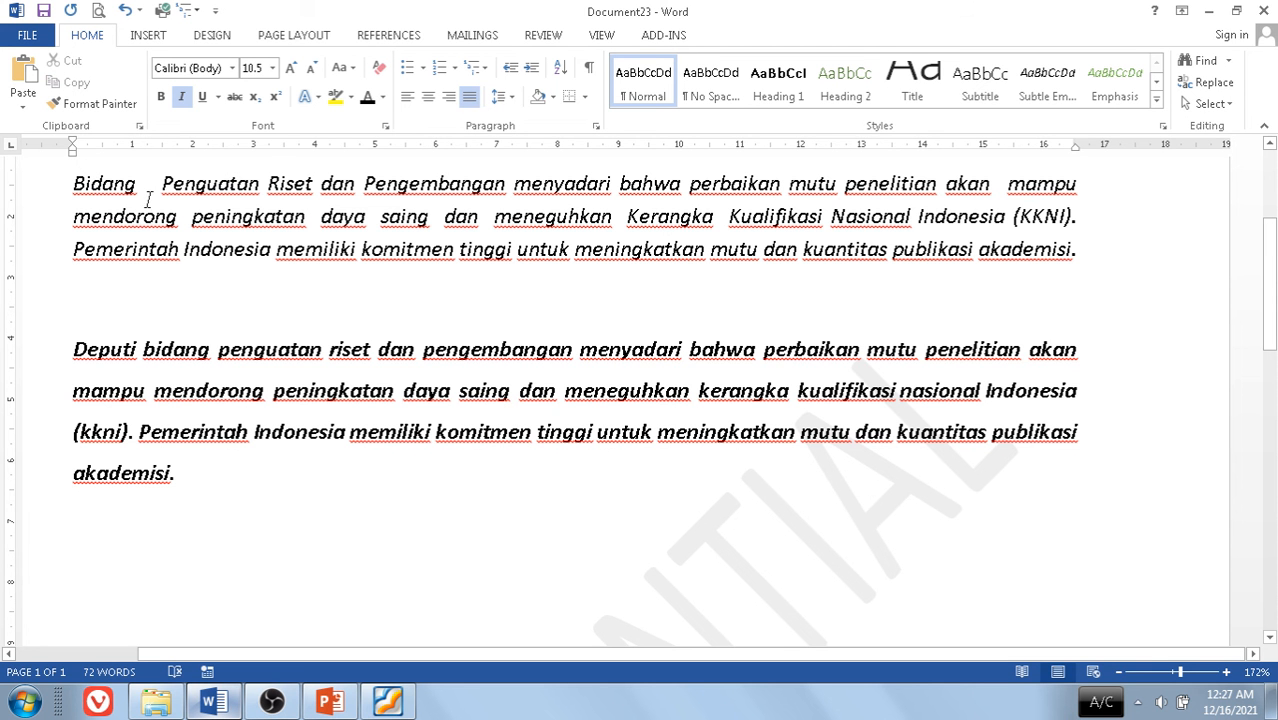
scroll(180, 203, up, 1)
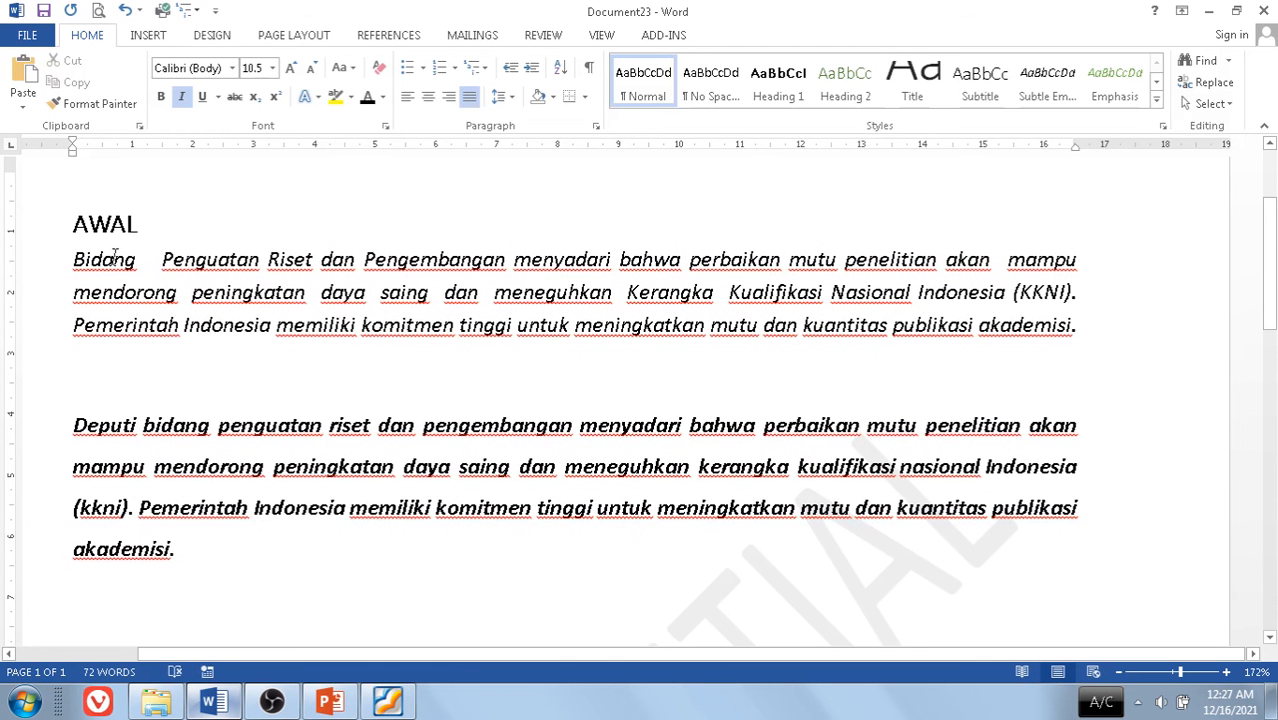
Select the word "Bidang" and the whole paragraph beneath the AWAL heading, and clear the selection
double_click(105, 260)
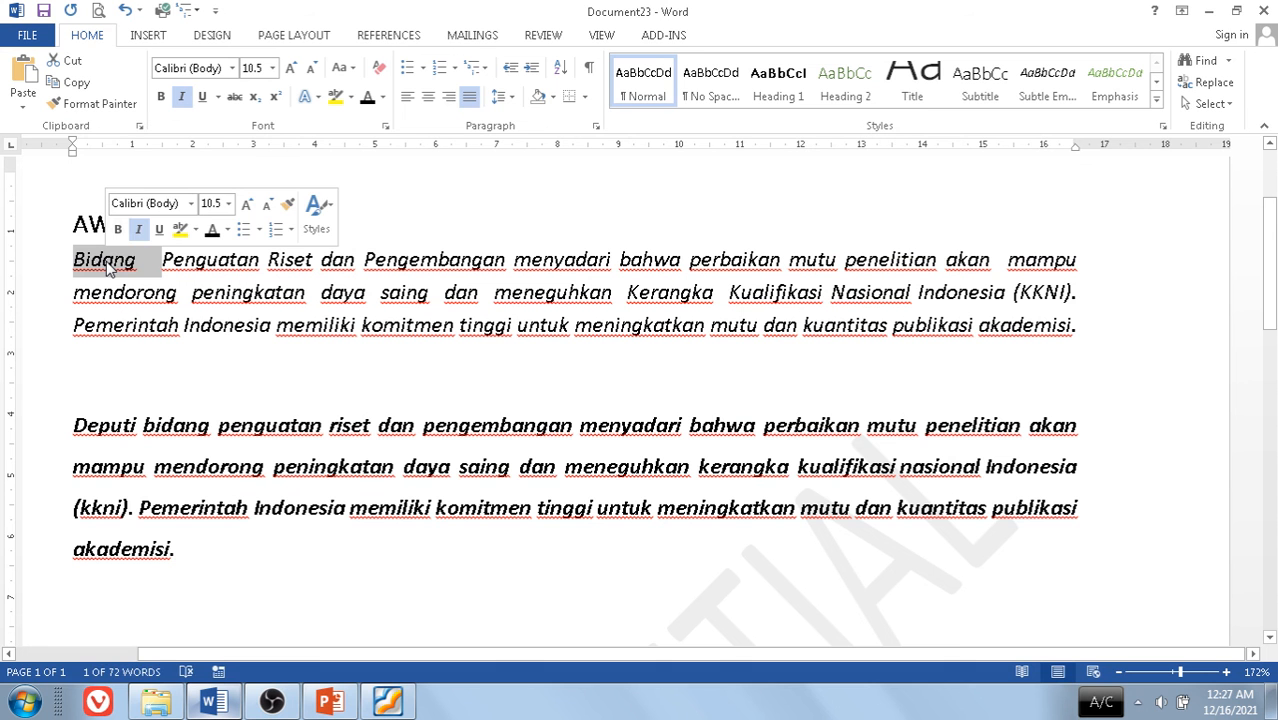
click(106, 268)
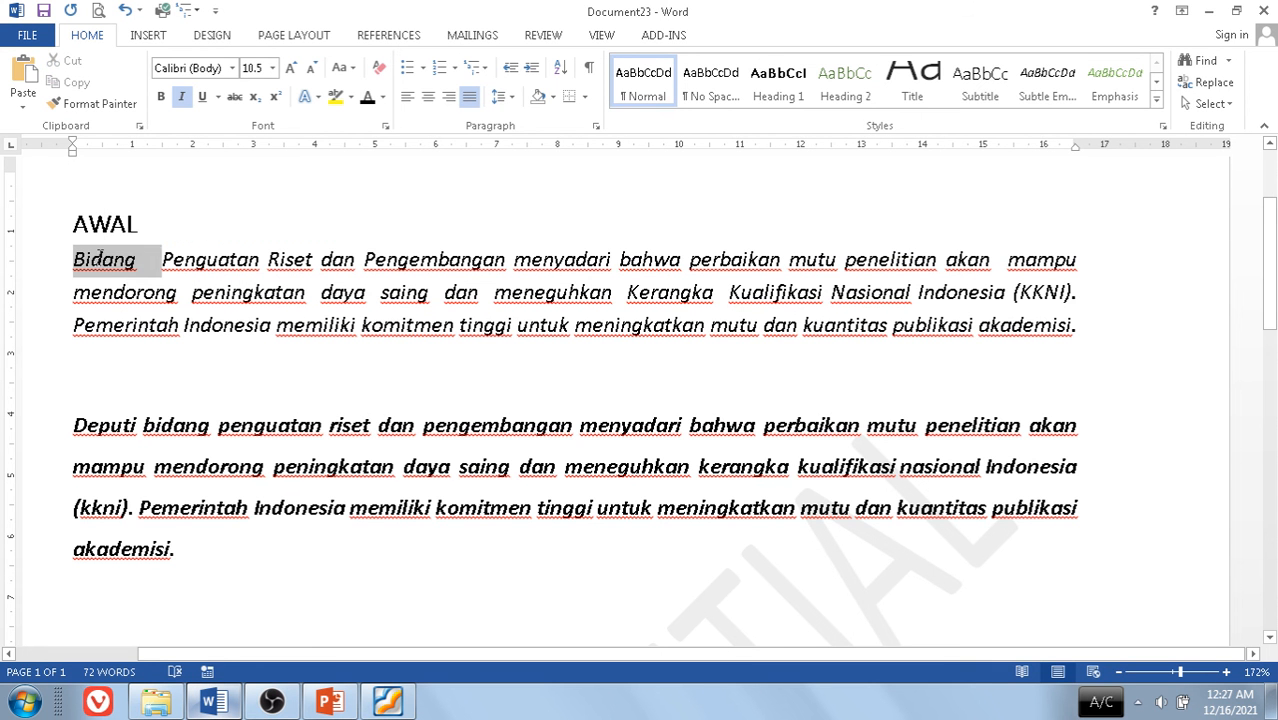
triple_click(101, 258)
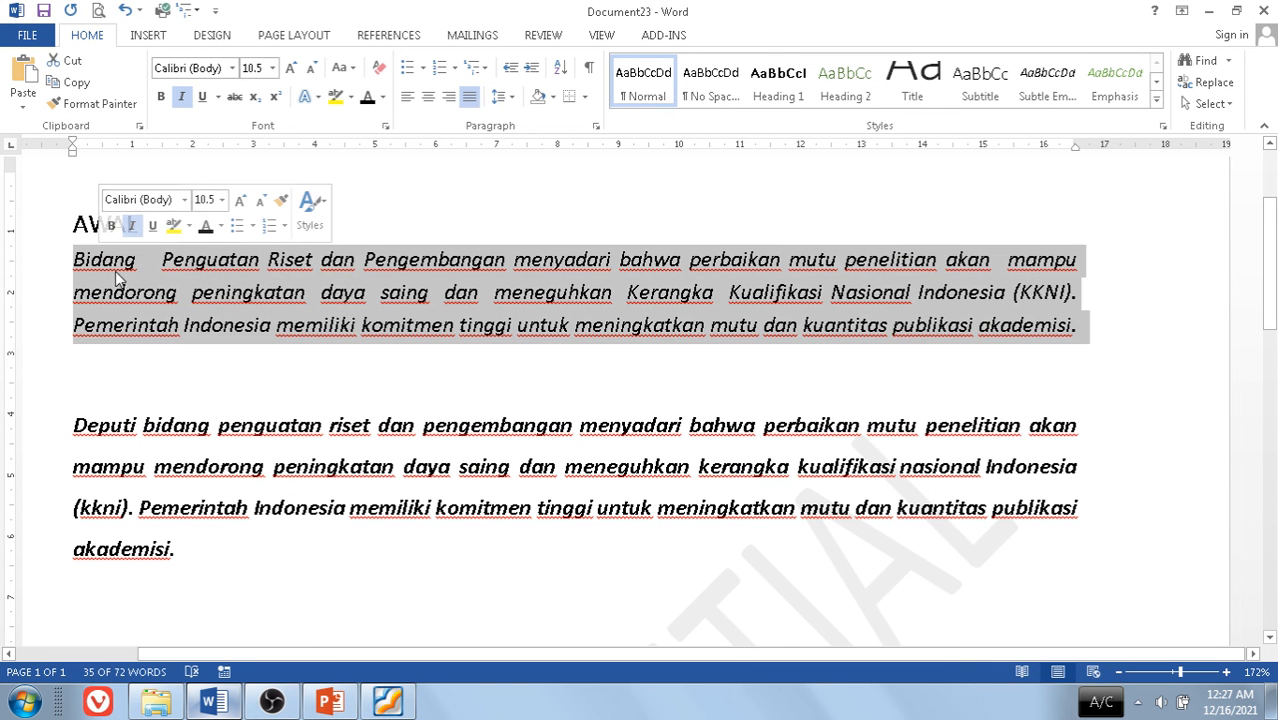
click(228, 292)
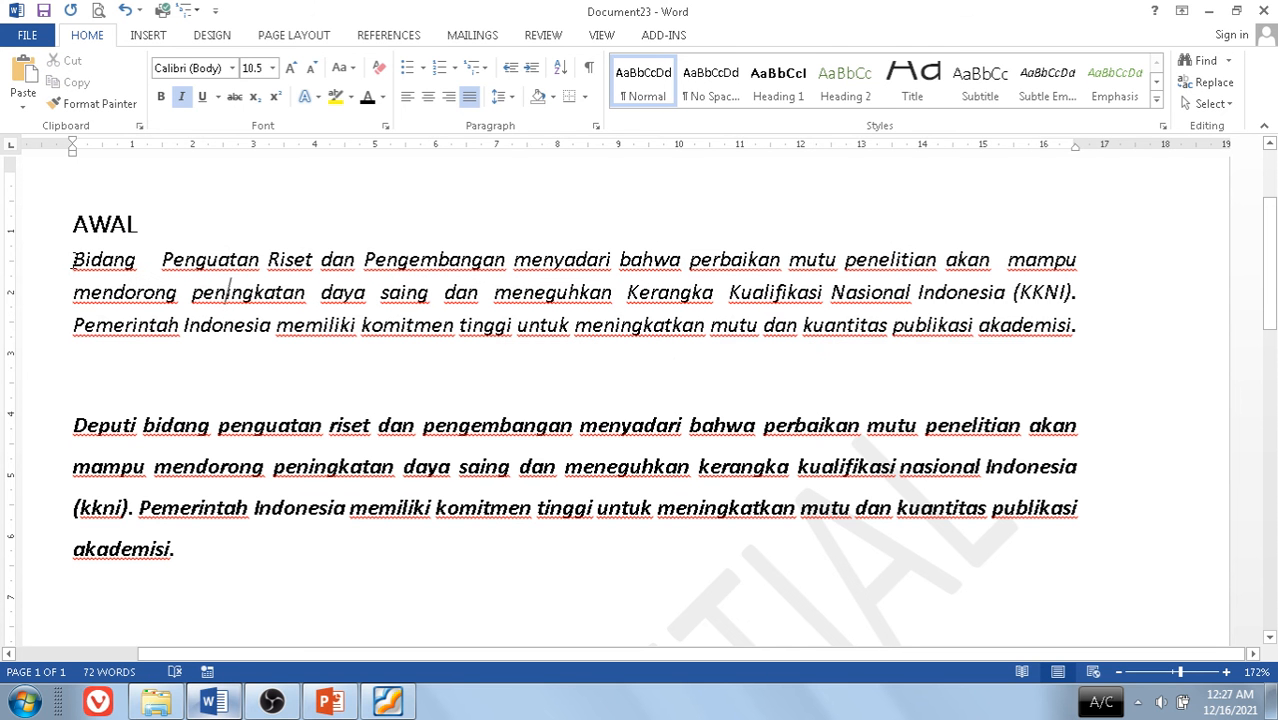
Select the letters "Bid" at the start of the paragraph beneath the AWAL heading
mouse_move(73, 259)
mouse_down()
mouse_move(322, 259)
mouse_move(442, 243)
mouse_move(519, 268)
mouse_move(612, 264)
mouse_move(73, 259)
mouse_up()
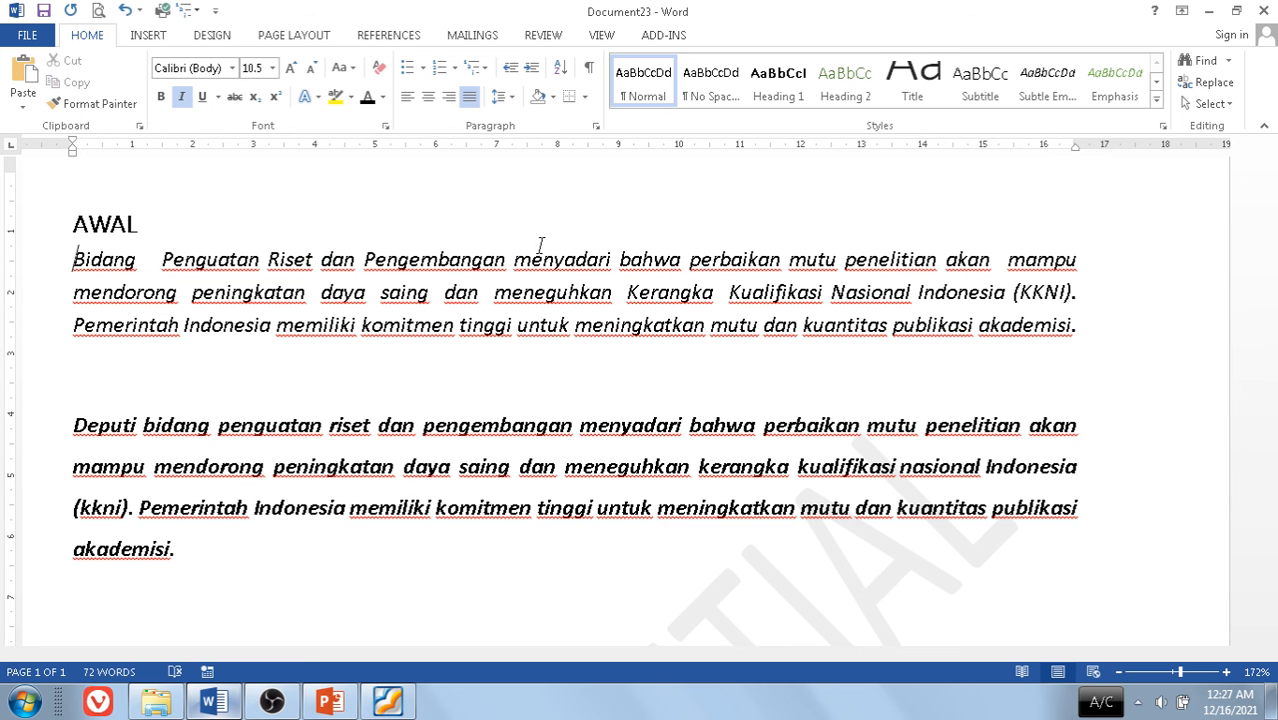
drag(540, 245, 101, 262)
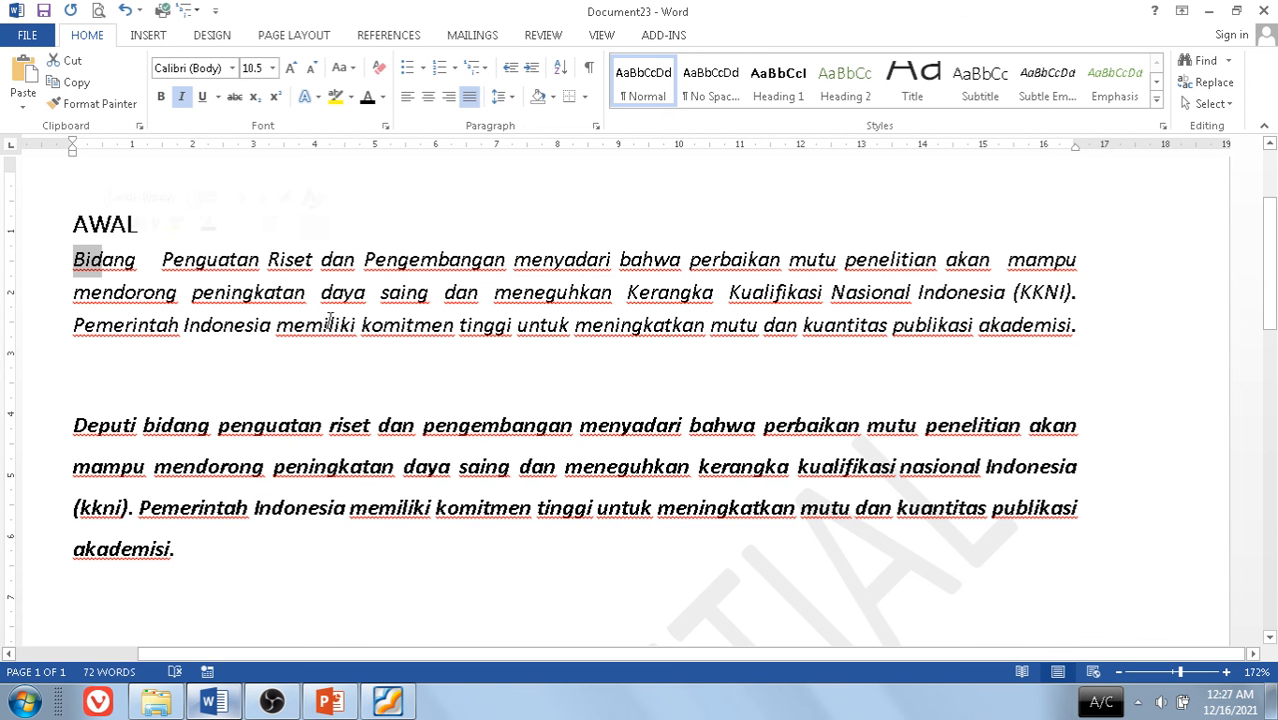
scroll(560, 318, up, 3)
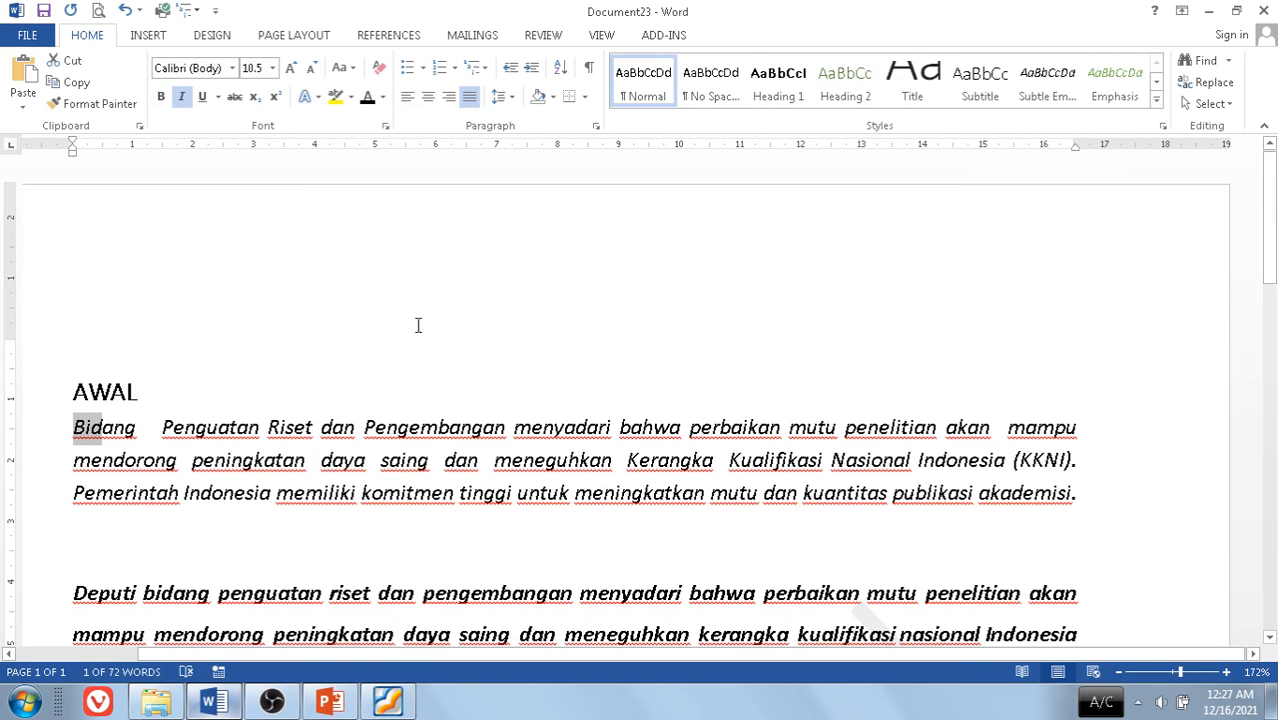
scroll(418, 325, down, 3)
scroll(399, 322, down, 1)
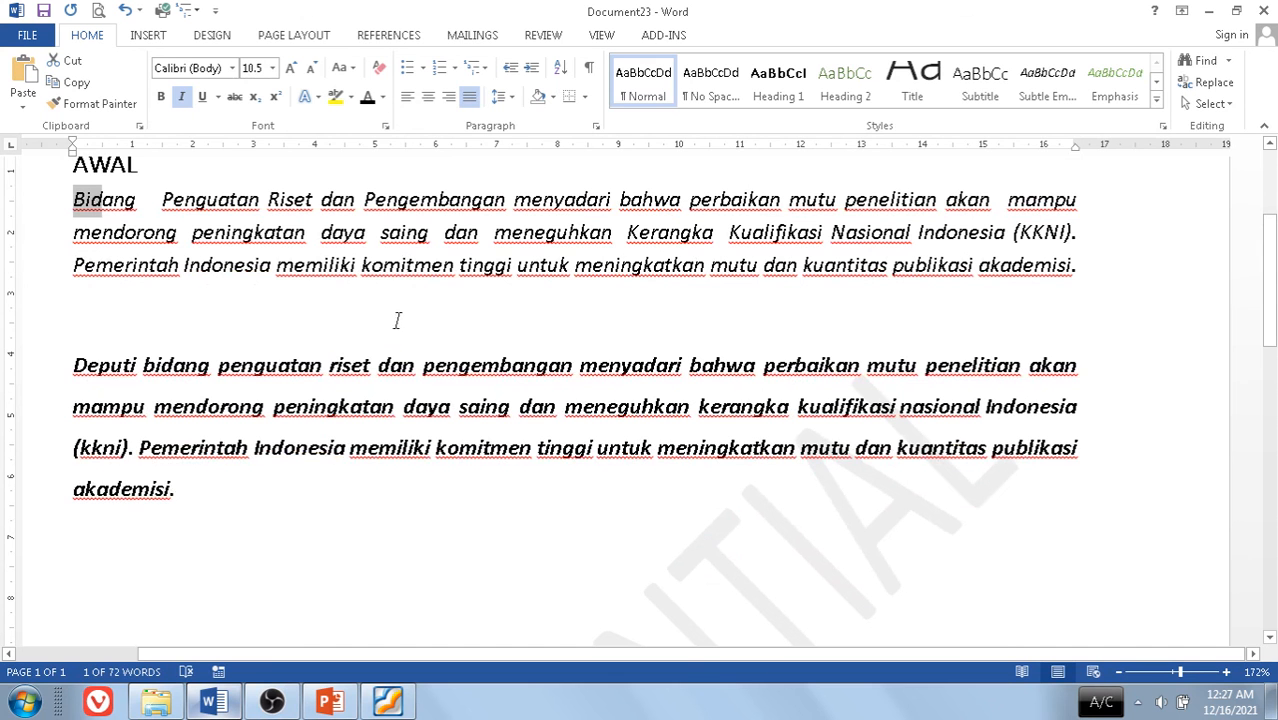